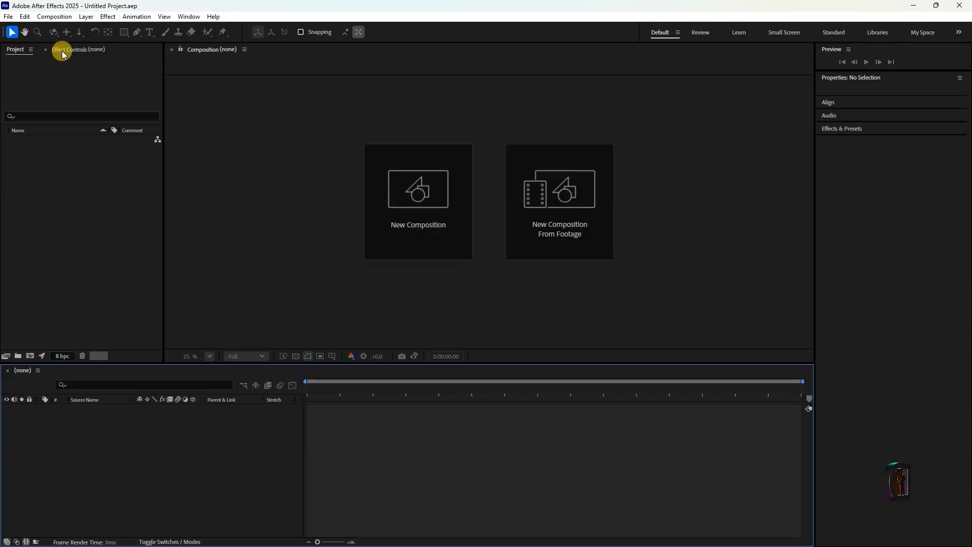
View the empty effect controls, return to the project items, and bring focus to the timeline.
{"action": "left_click", "coordinate": [88, 51]}
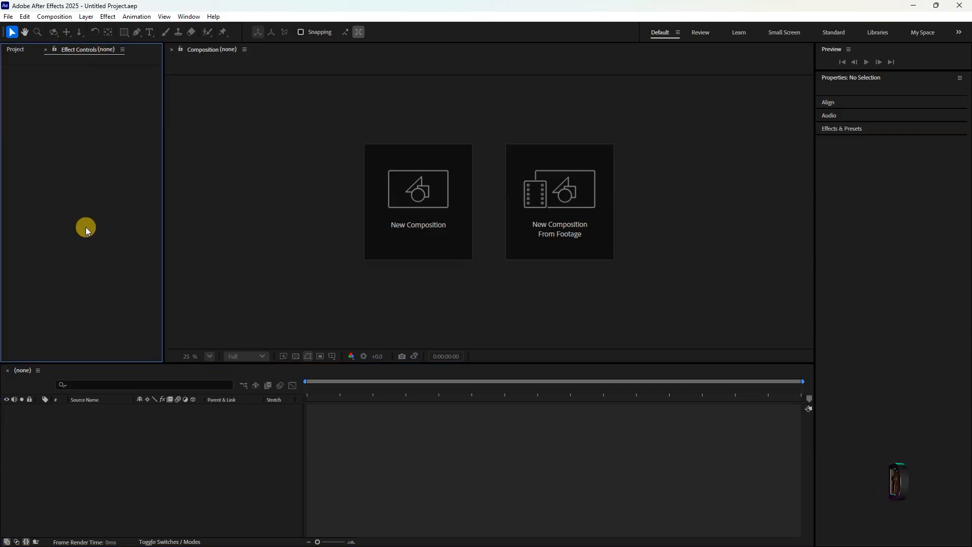
{"action": "left_click", "coordinate": [15, 50]}
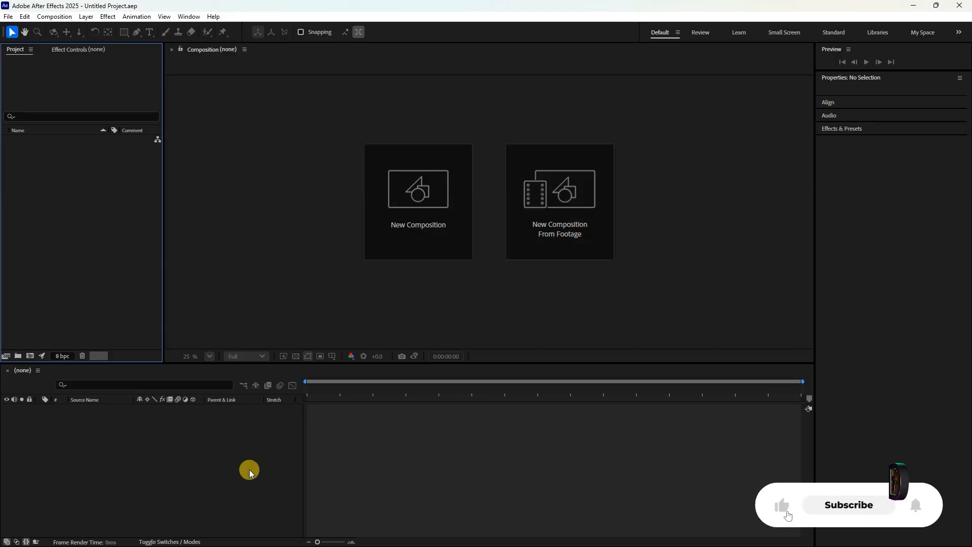
{"action": "left_click", "coordinate": [160, 462]}
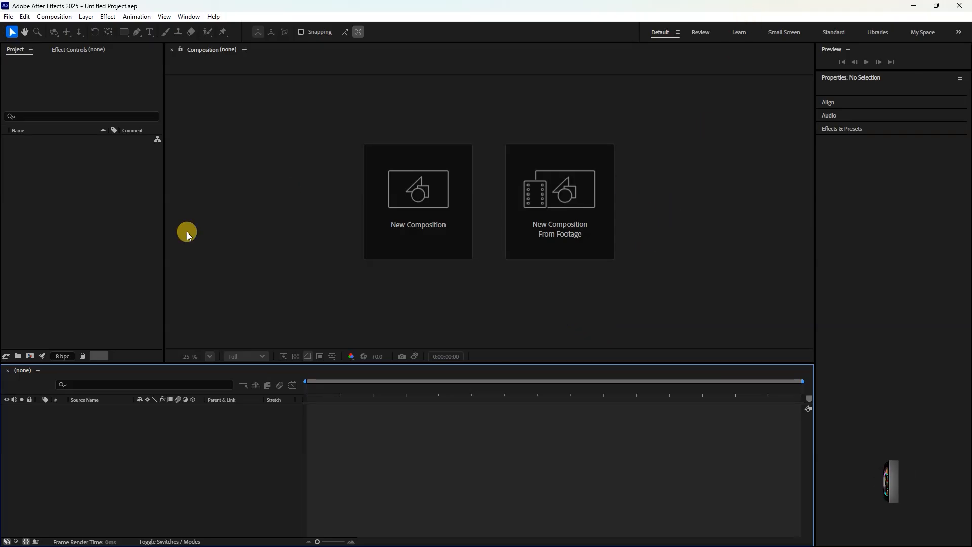
Undock the timeline and dock it as a narrow column between the composition viewer and the Properties area.
{"action": "left_click", "coordinate": [37, 371]}
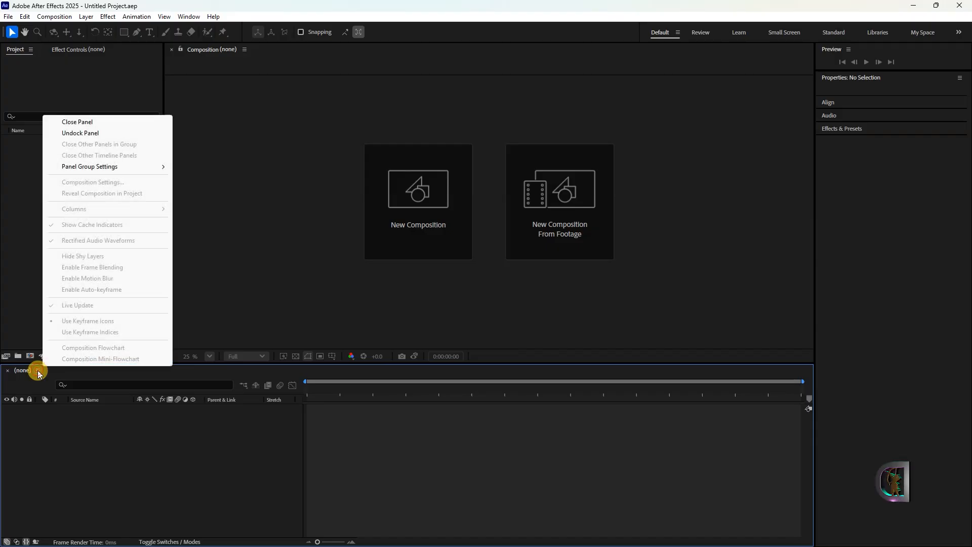
{"action": "left_click", "coordinate": [96, 134]}
{"action": "left_click_drag", "start_coordinate": [376, 348], "coordinate": [813, 206]}
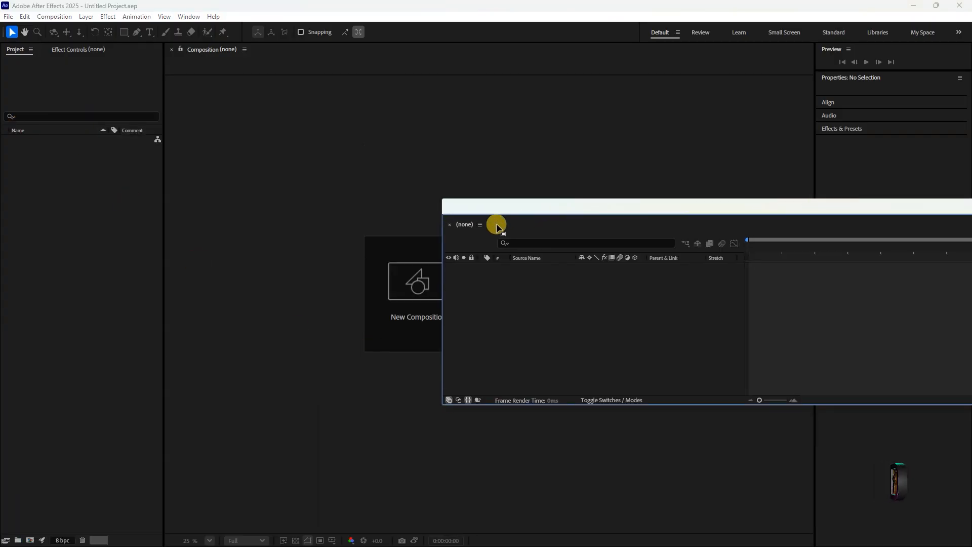
{"action": "left_click_drag", "start_coordinate": [447, 220], "coordinate": [829, 388]}
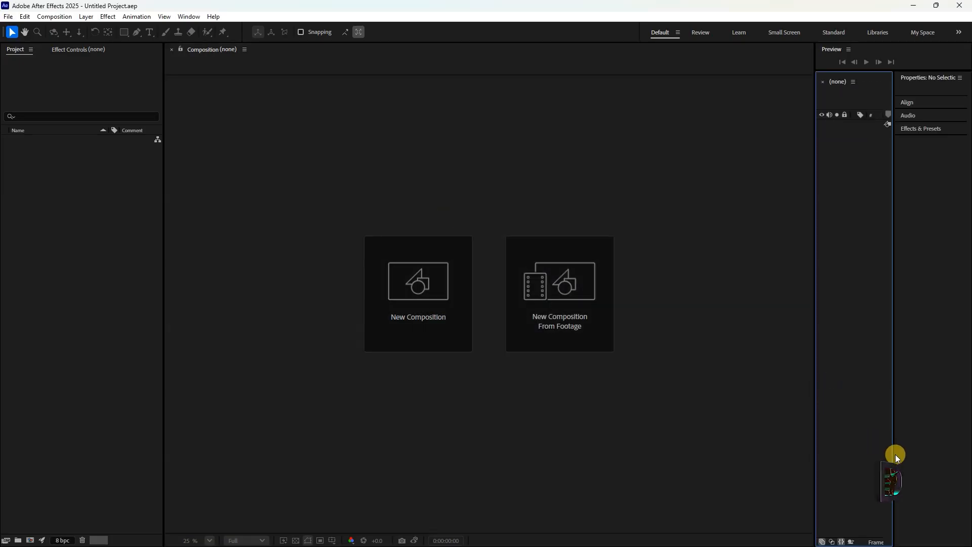
Undock the timeline, dock it across the full width beneath the other areas, and reduce its height.
{"action": "left_click", "coordinate": [853, 82]}
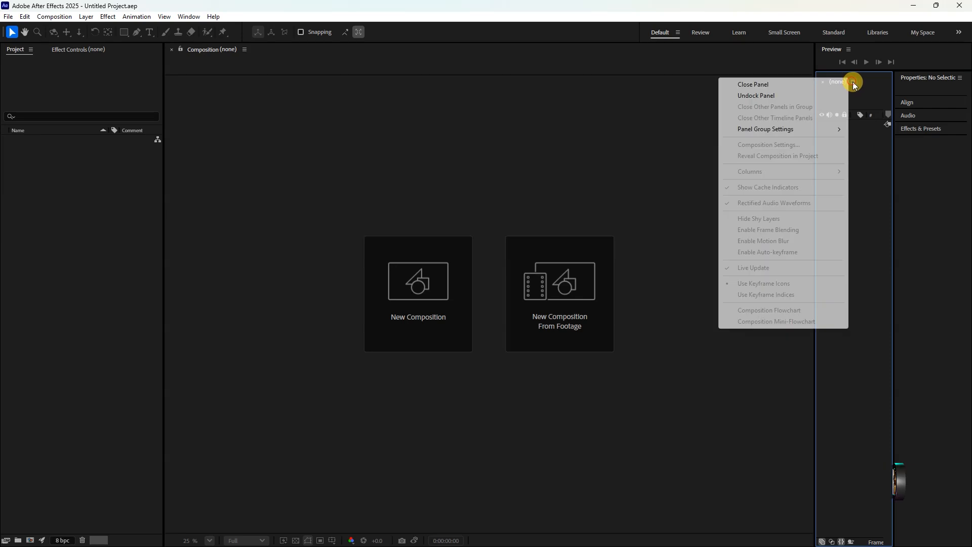
{"action": "left_click", "coordinate": [743, 95]}
{"action": "left_click_drag", "start_coordinate": [822, 84], "coordinate": [324, 541]}
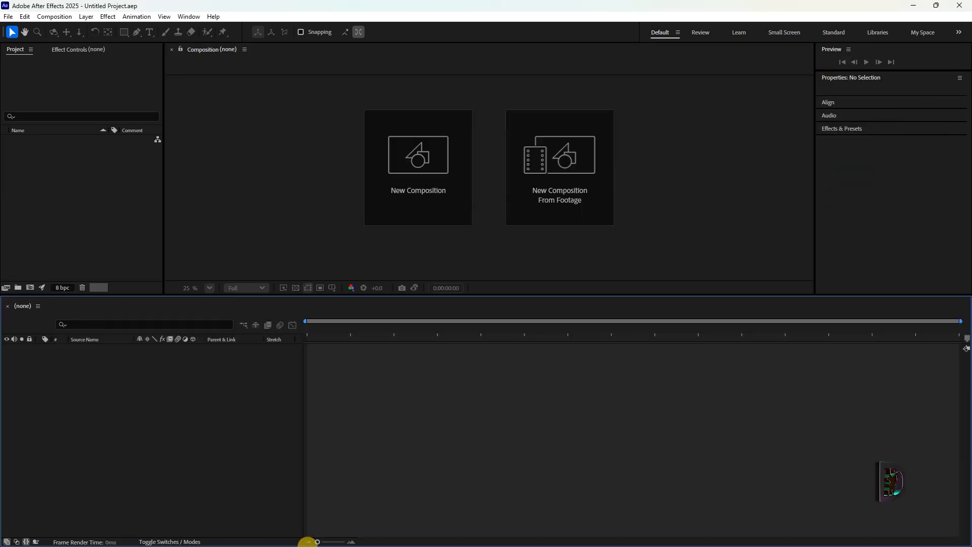
{"action": "left_click_drag", "start_coordinate": [456, 289], "coordinate": [471, 404]}
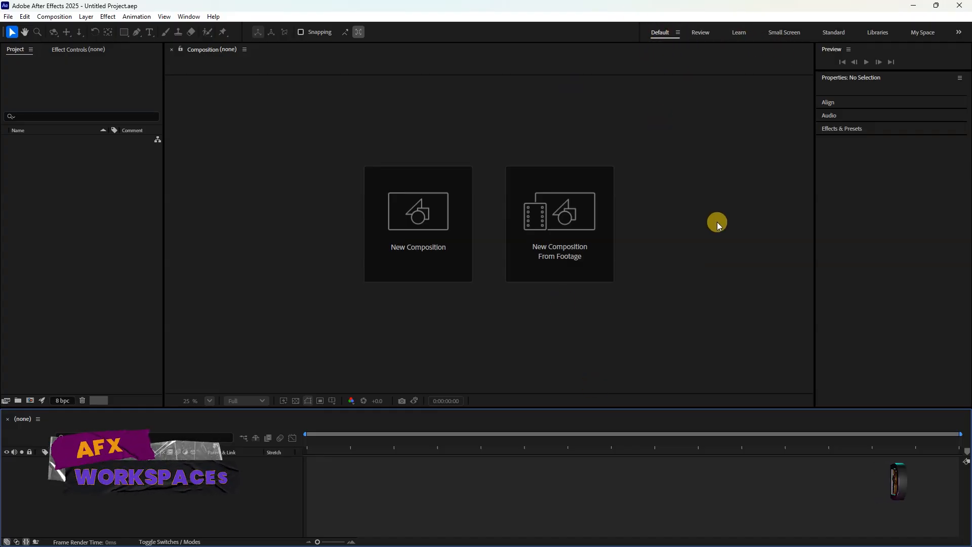
Try the Review, Learn, Small Screen and Default workspaces, and settle on the Standard workspace.
{"action": "left_click", "coordinate": [701, 35]}
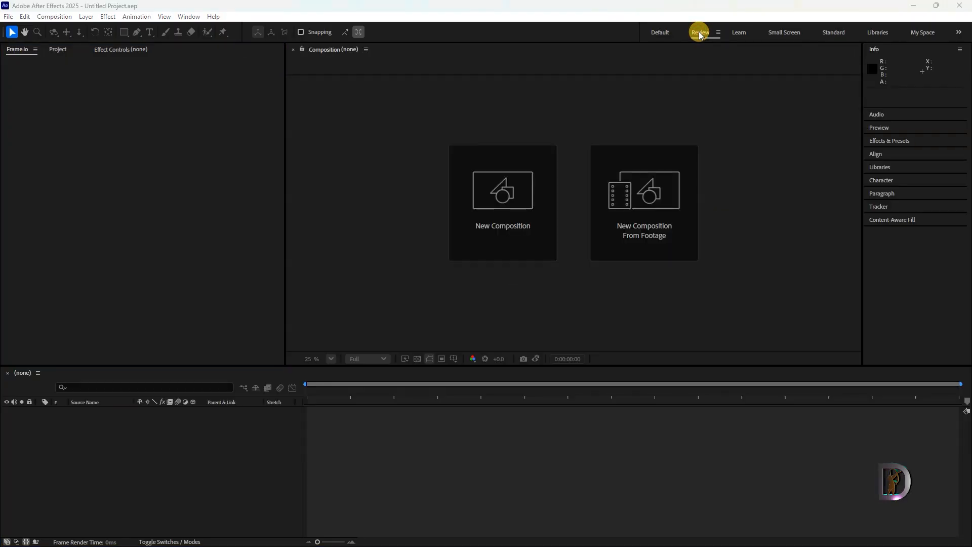
{"action": "left_click", "coordinate": [739, 33]}
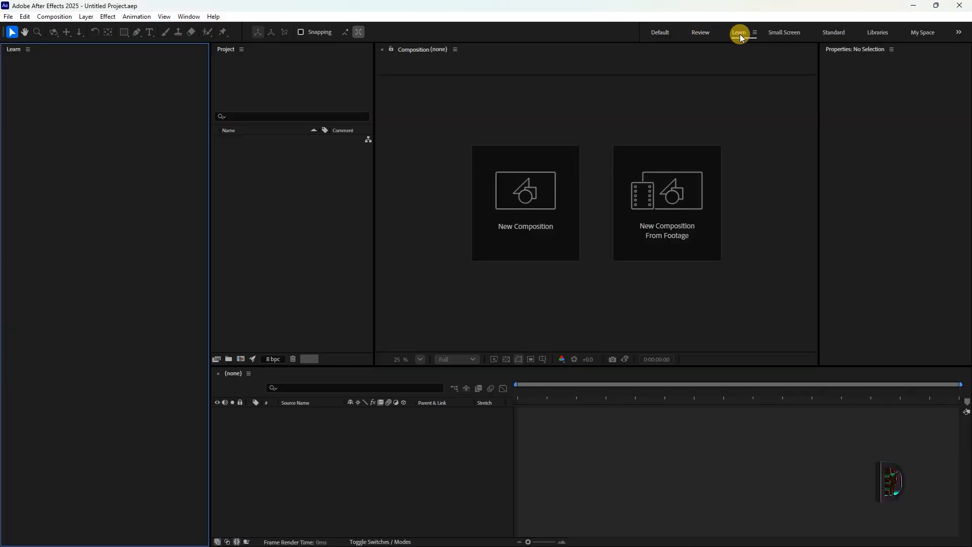
{"action": "left_click", "coordinate": [771, 30]}
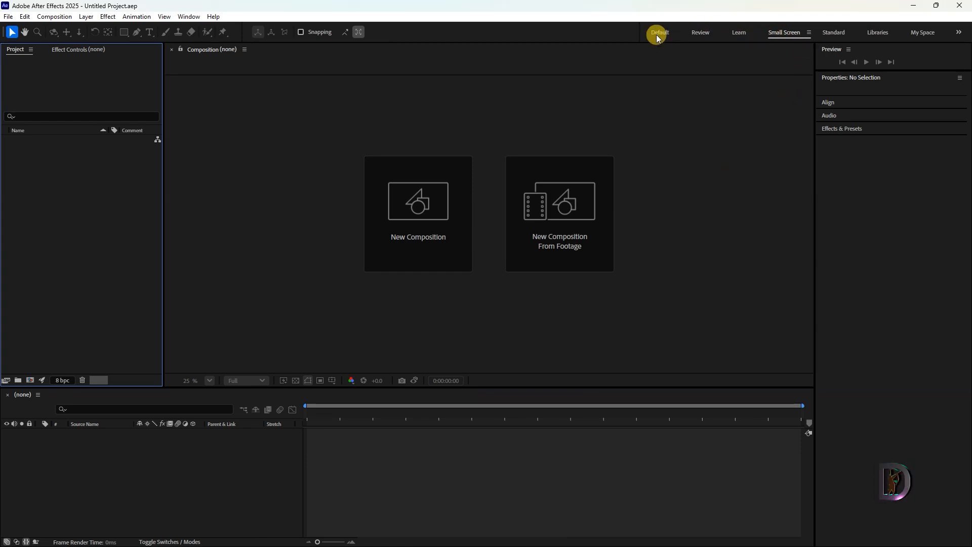
{"action": "left_click", "coordinate": [825, 34]}
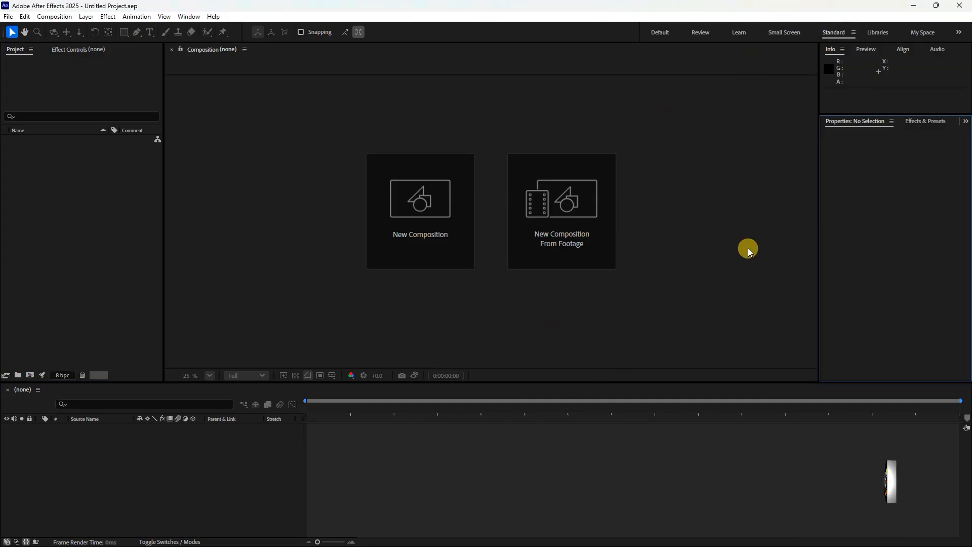
{"action": "left_click", "coordinate": [663, 32]}
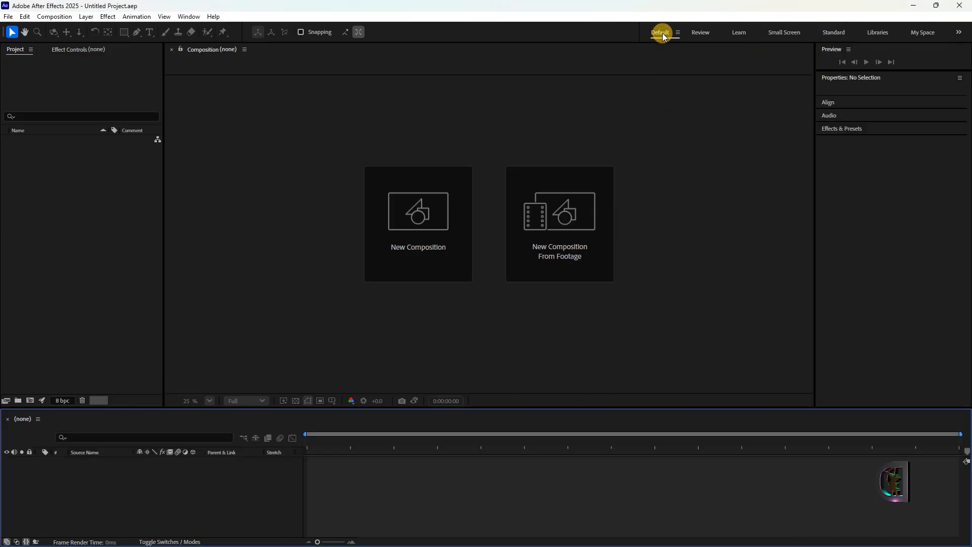
{"action": "left_click", "coordinate": [845, 34]}
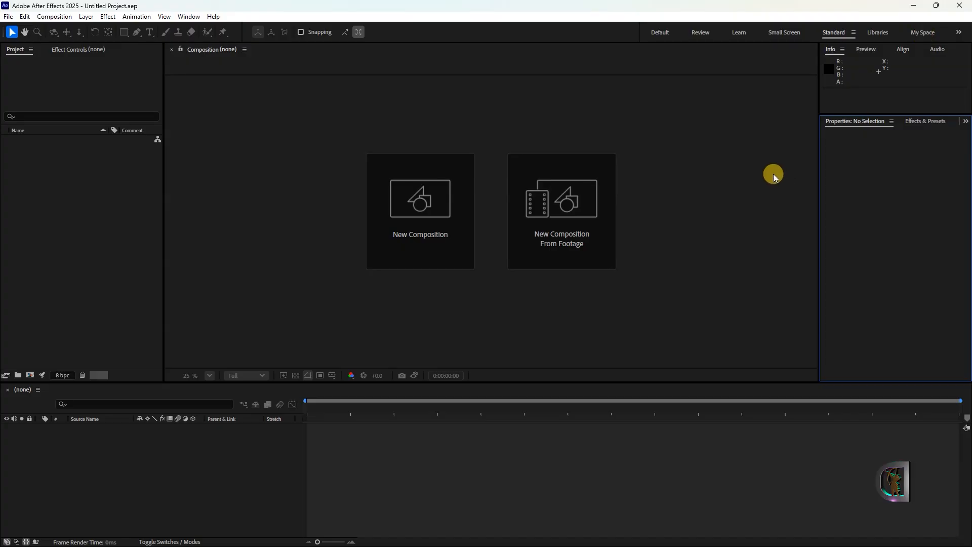
Examine the available file, edit, composition, animation and window commands, including the preference categories and the workspace shortcut options.
{"action": "left_click", "coordinate": [8, 17]}
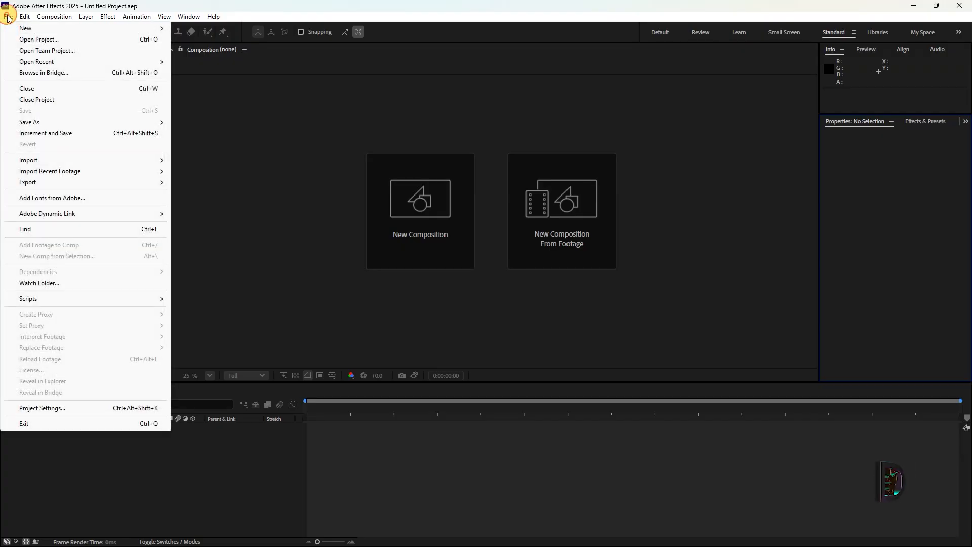
{"action": "mouse_move", "coordinate": [30, 30]}
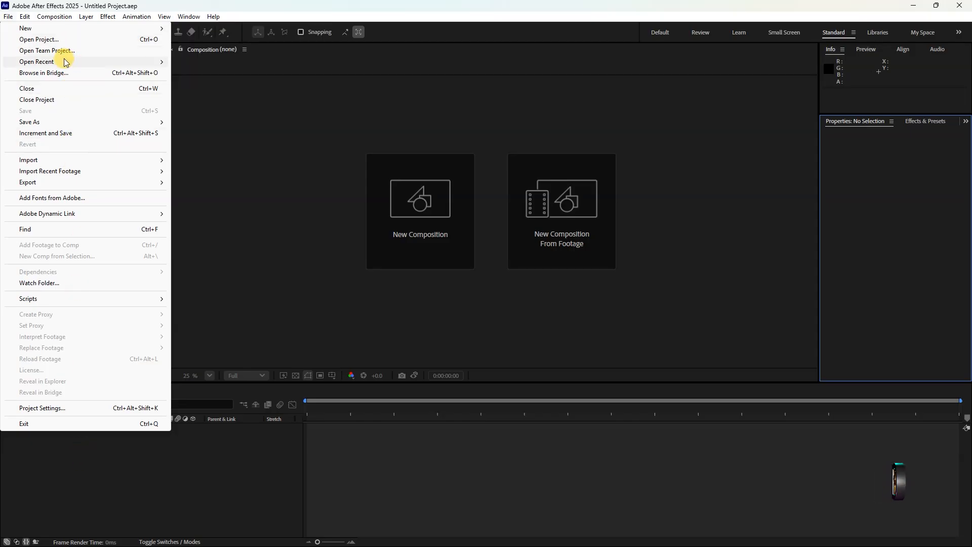
{"action": "left_click", "coordinate": [28, 17]}
{"action": "left_click", "coordinate": [27, 18]}
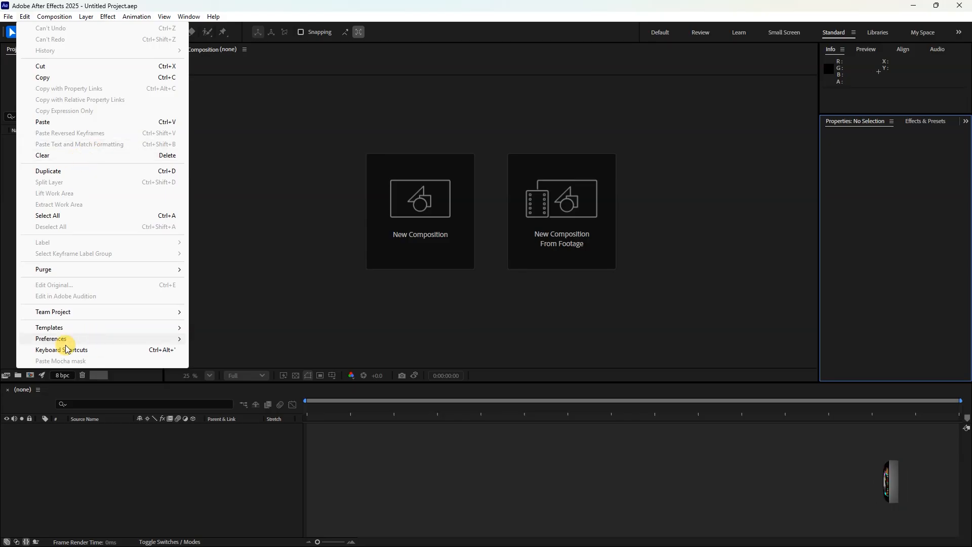
{"action": "mouse_move", "coordinate": [77, 342]}
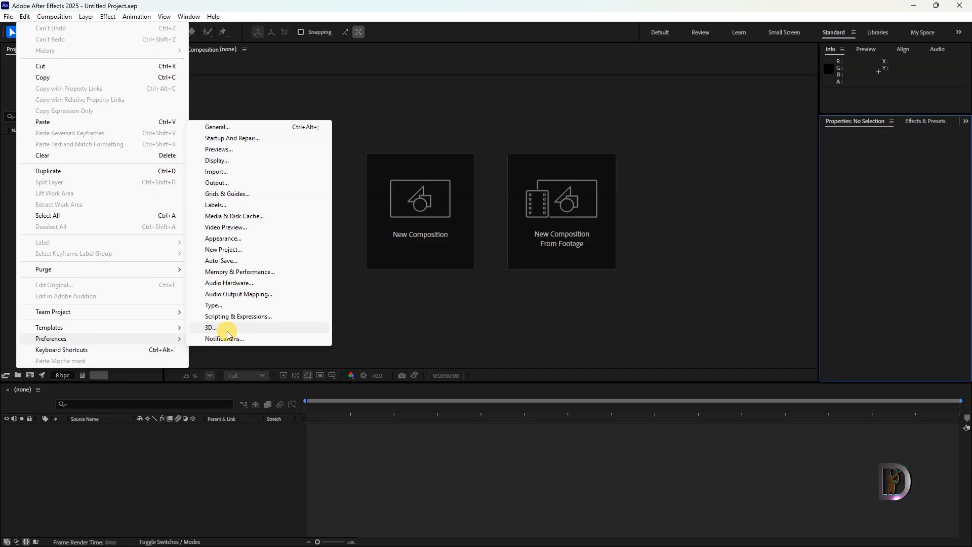
{"action": "left_click", "coordinate": [54, 17]}
{"action": "left_click", "coordinate": [53, 18]}
{"action": "mouse_move", "coordinate": [64, 16]}
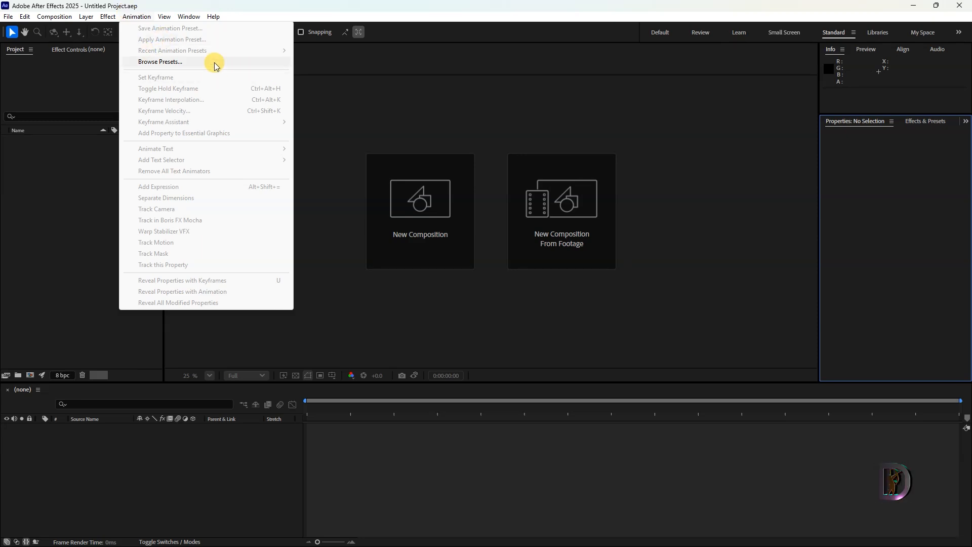
{"action": "mouse_move", "coordinate": [164, 19]}
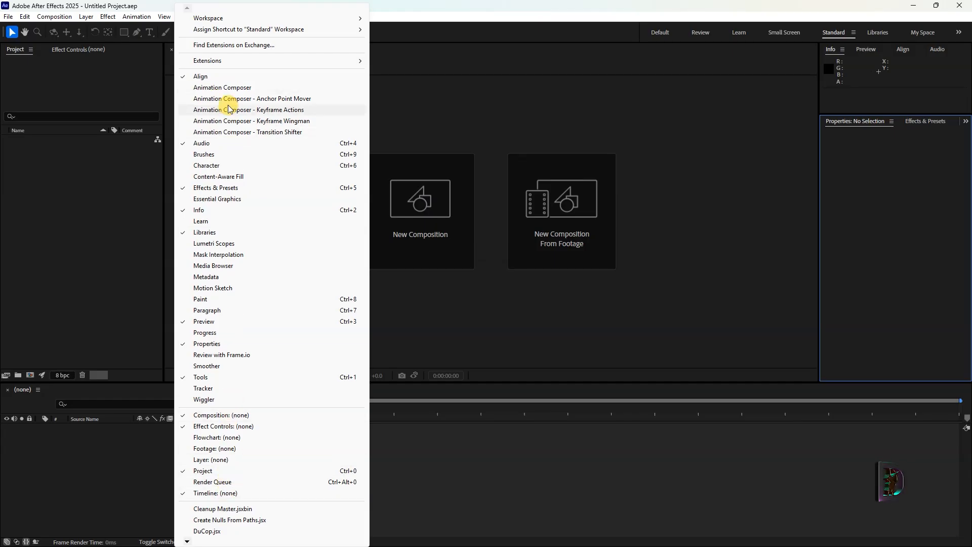
{"action": "mouse_move", "coordinate": [338, 36]}
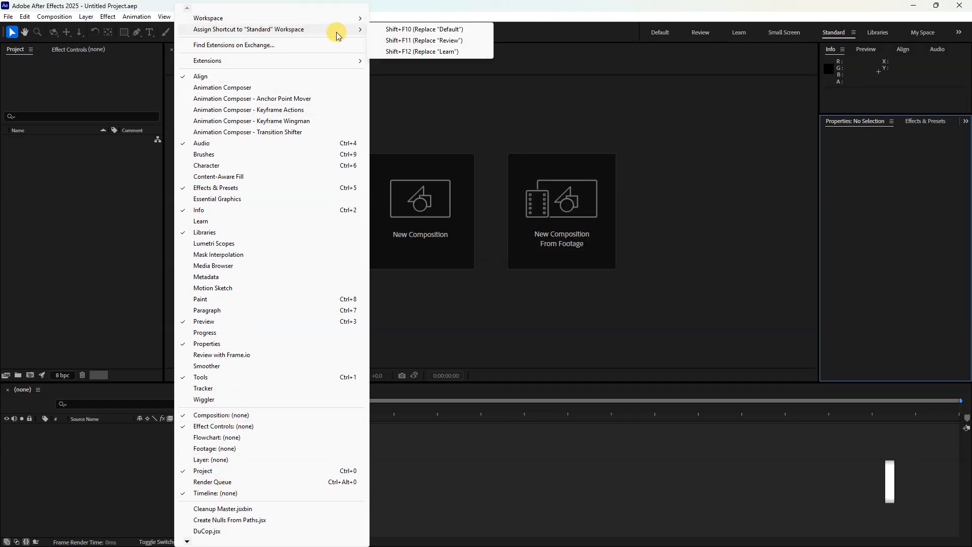
{"action": "mouse_move", "coordinate": [236, 60]}
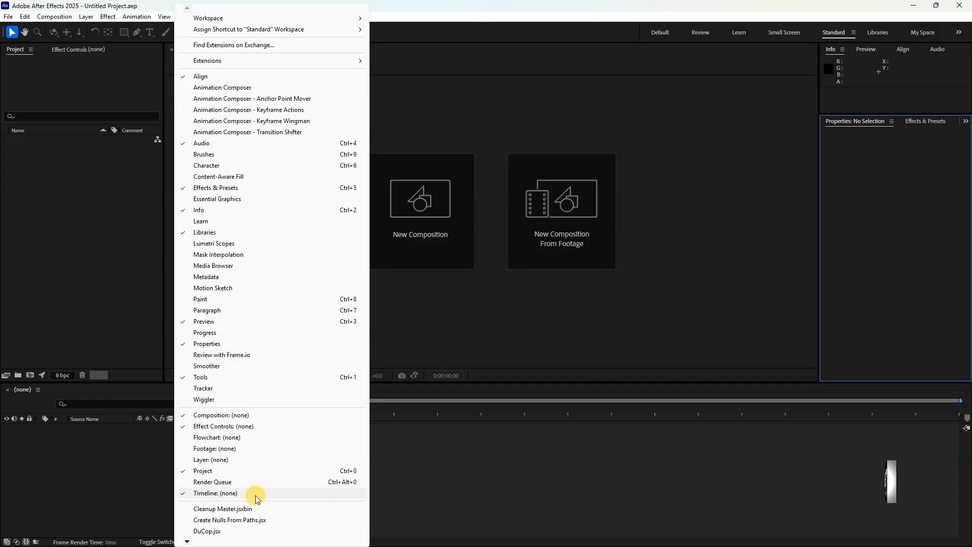
Hide the timeline from the workspace and show it again.
{"action": "left_click", "coordinate": [211, 495]}
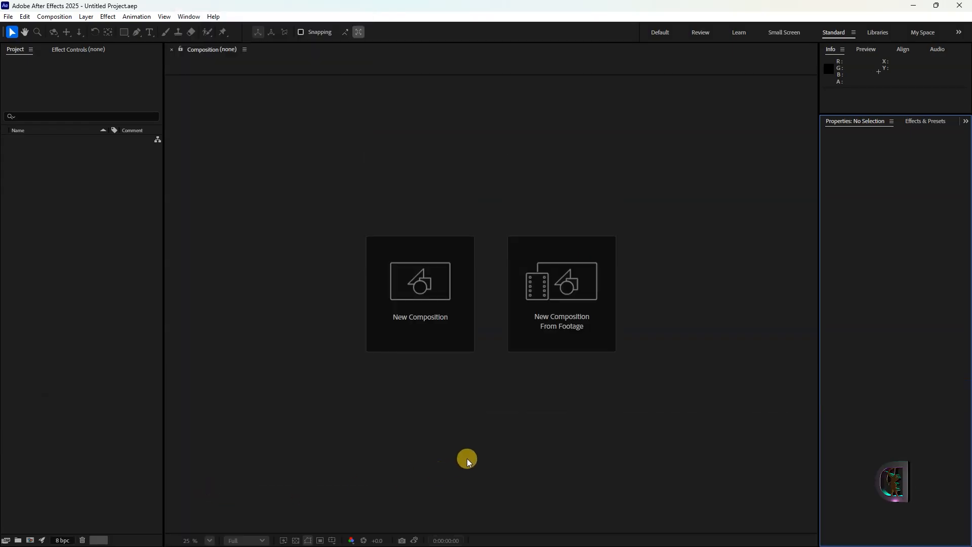
{"action": "left_click", "coordinate": [191, 18]}
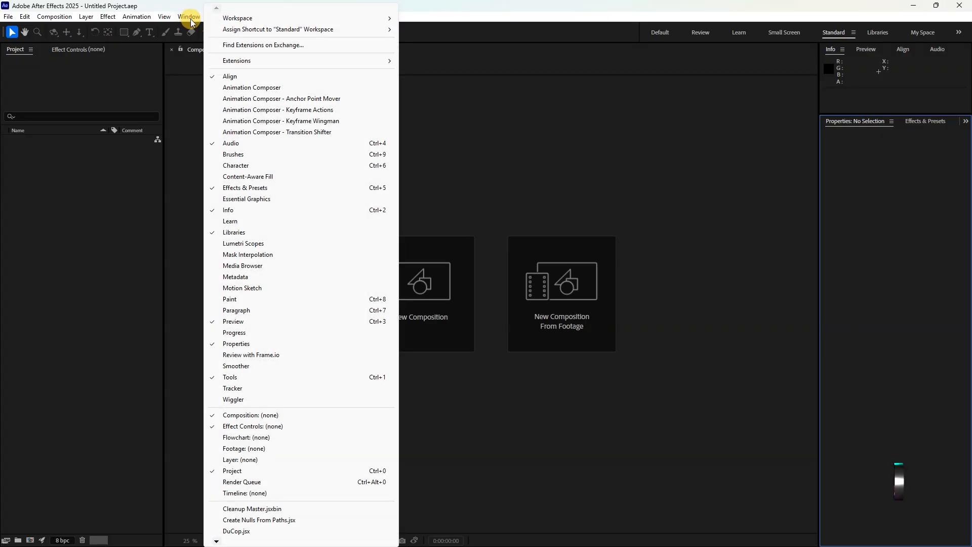
{"action": "left_click", "coordinate": [241, 492]}
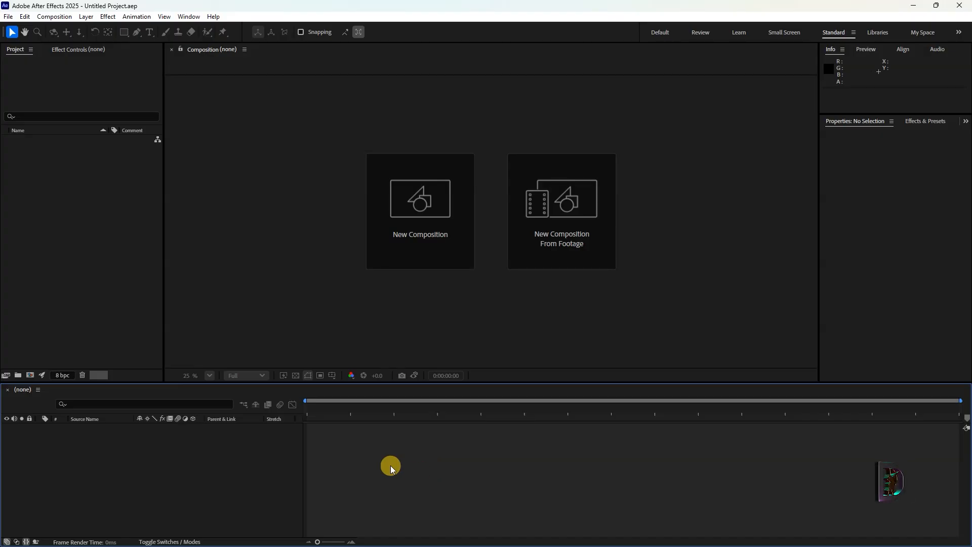
{"action": "left_click", "coordinate": [191, 17]}
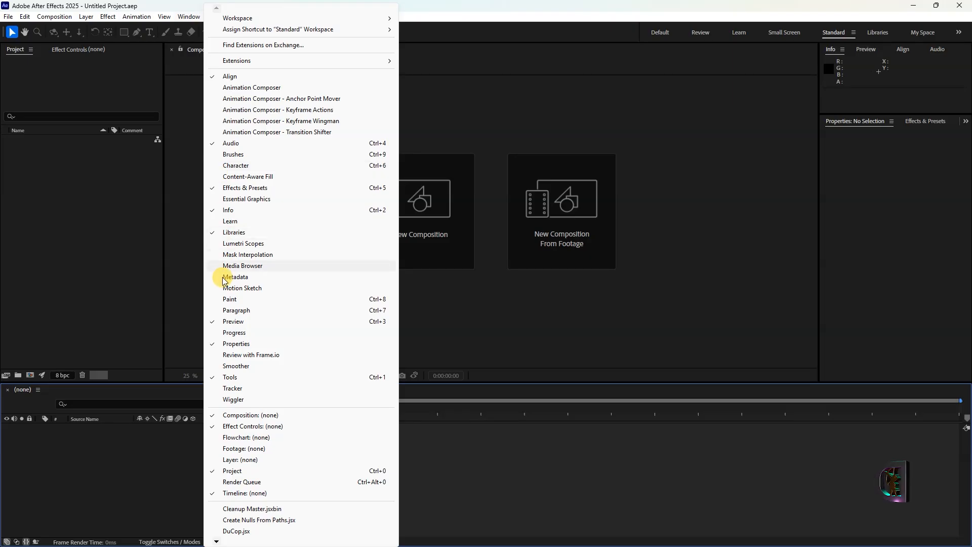
{"action": "left_click", "coordinate": [646, 456]}
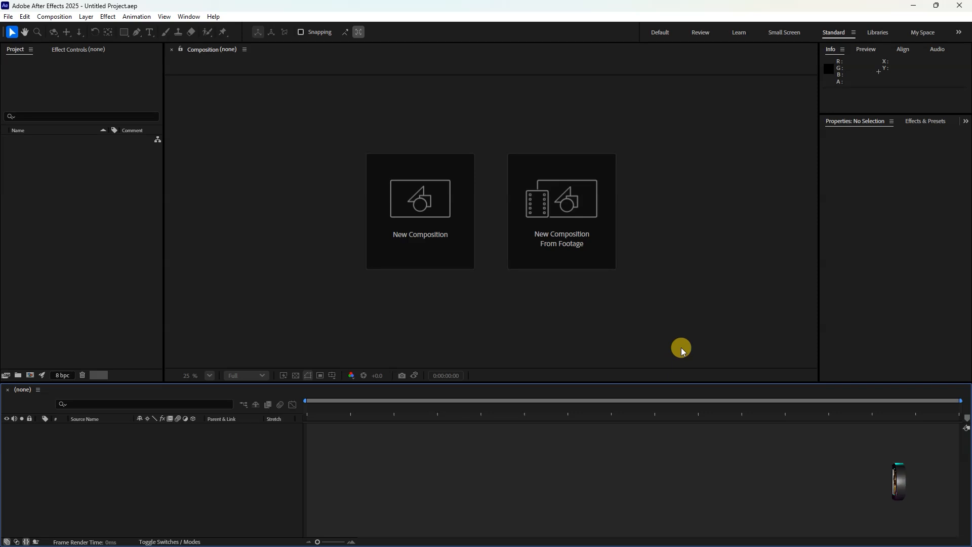
Create a new folder in the project and rename it Assets.
{"action": "left_click", "coordinate": [18, 375]}
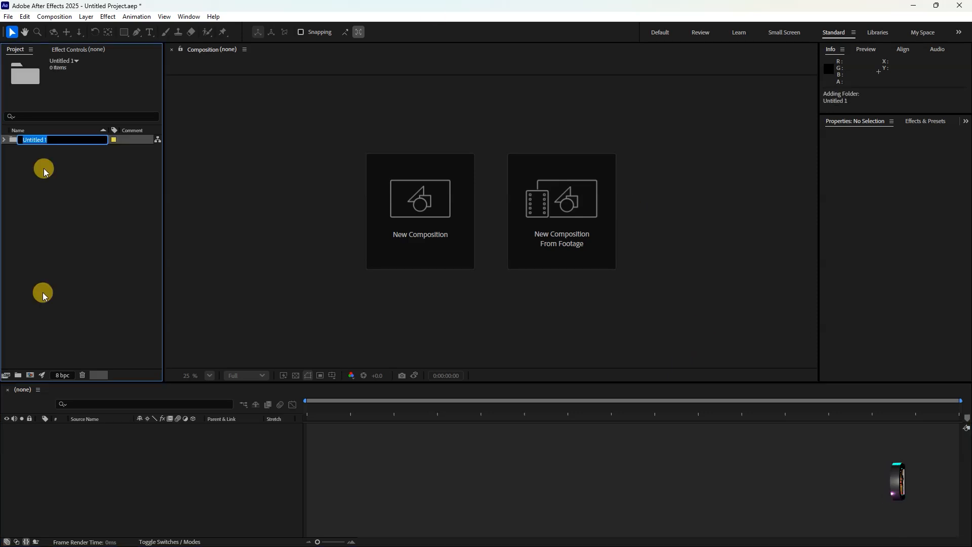
{"action": "left_click", "coordinate": [54, 261]}
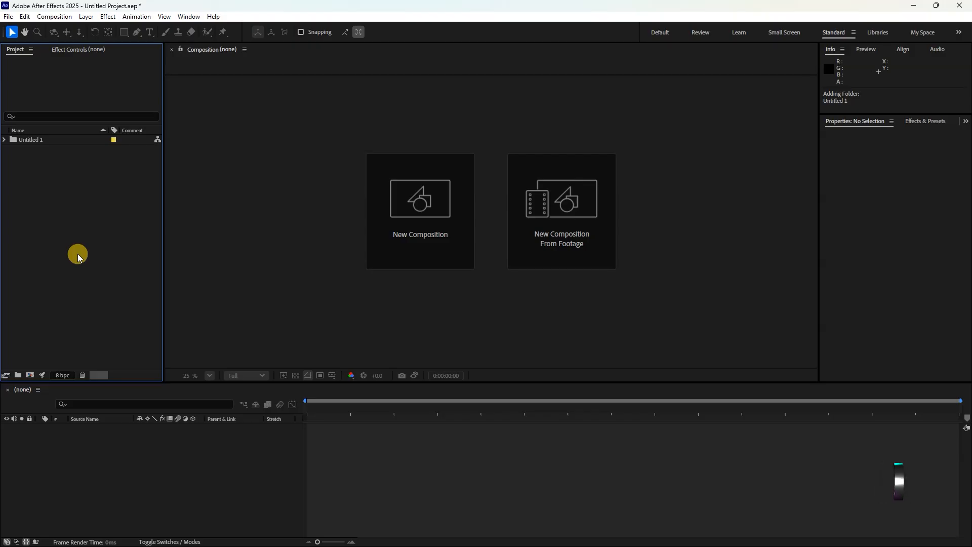
{"action": "right_click", "coordinate": [28, 141]}
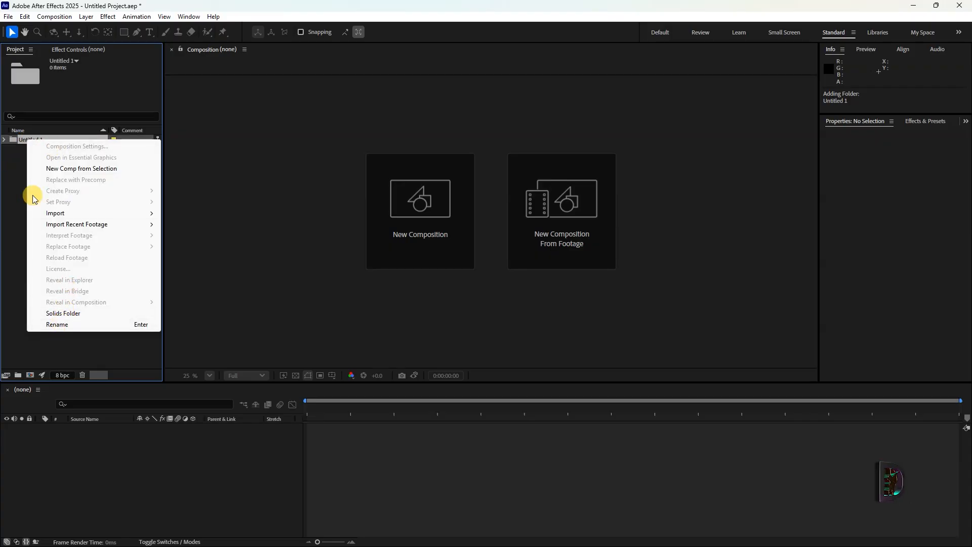
{"action": "left_click", "coordinate": [51, 325]}
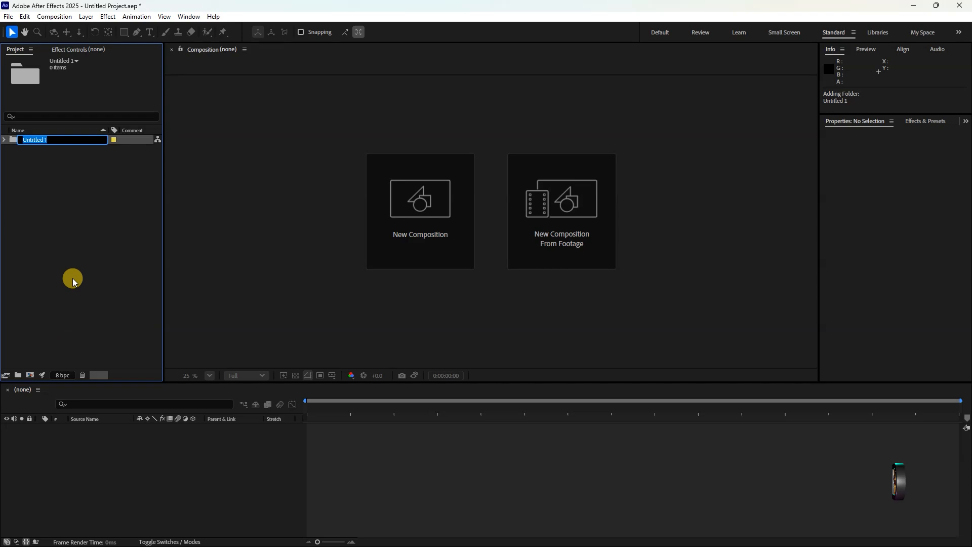
{"action": "type", "text": "Assets"}
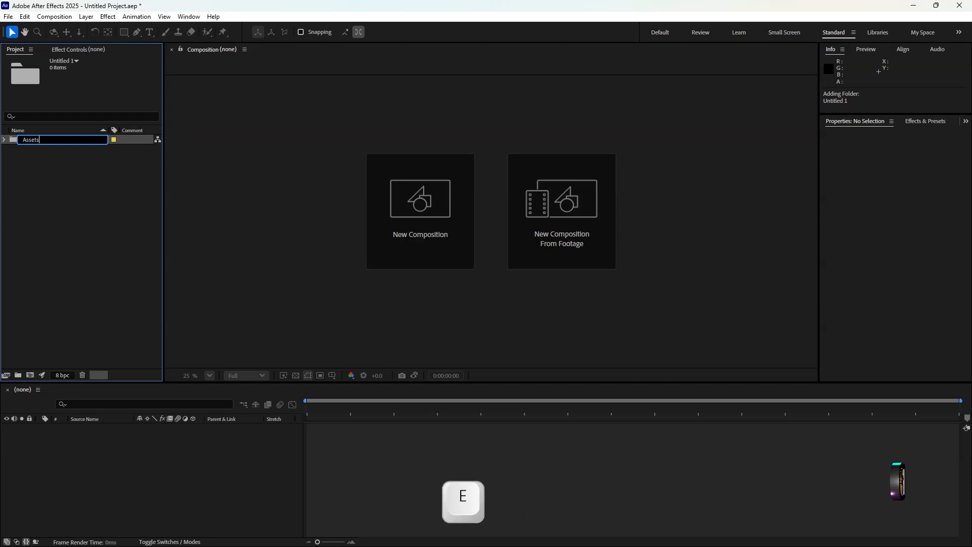
{"action": "key", "text": "Return"}
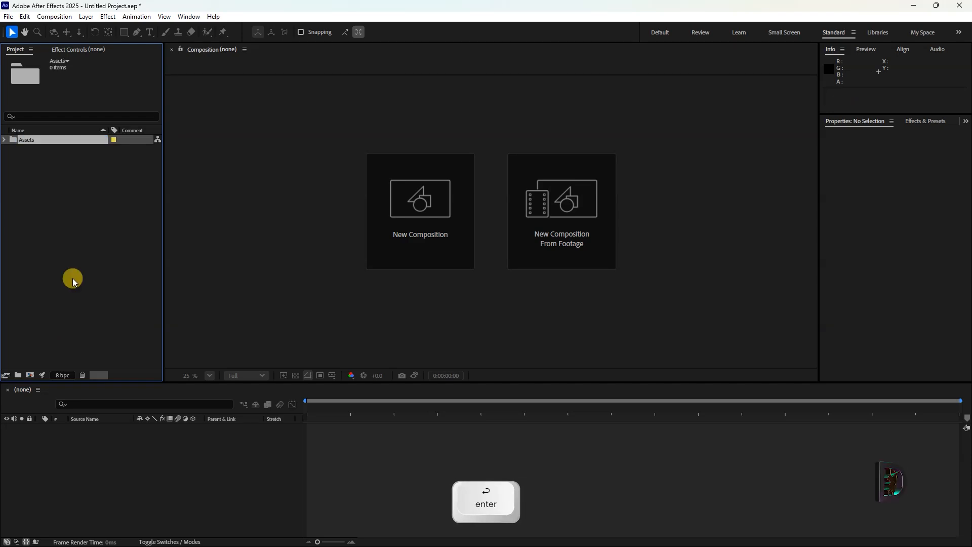
{"action": "left_click", "coordinate": [72, 278]}
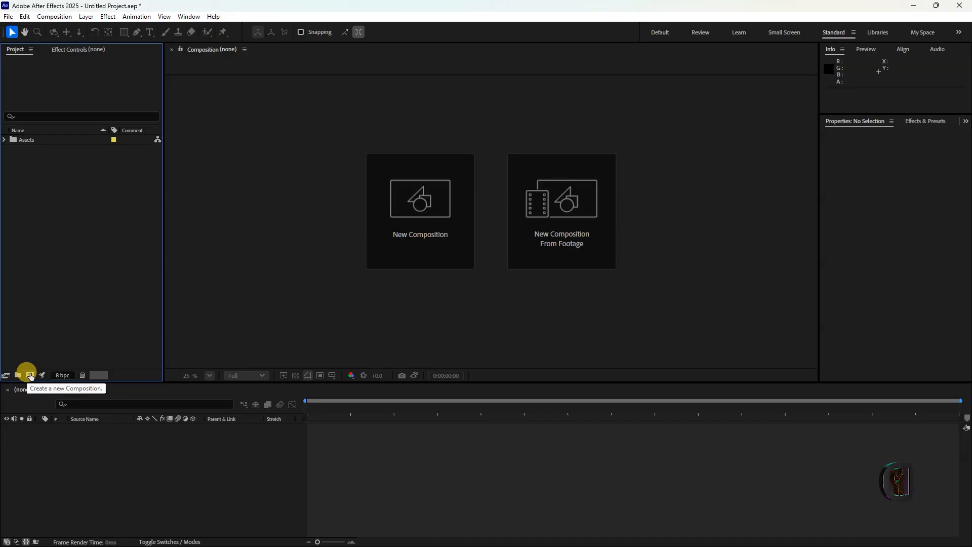
{"action": "left_click", "coordinate": [60, 16]}
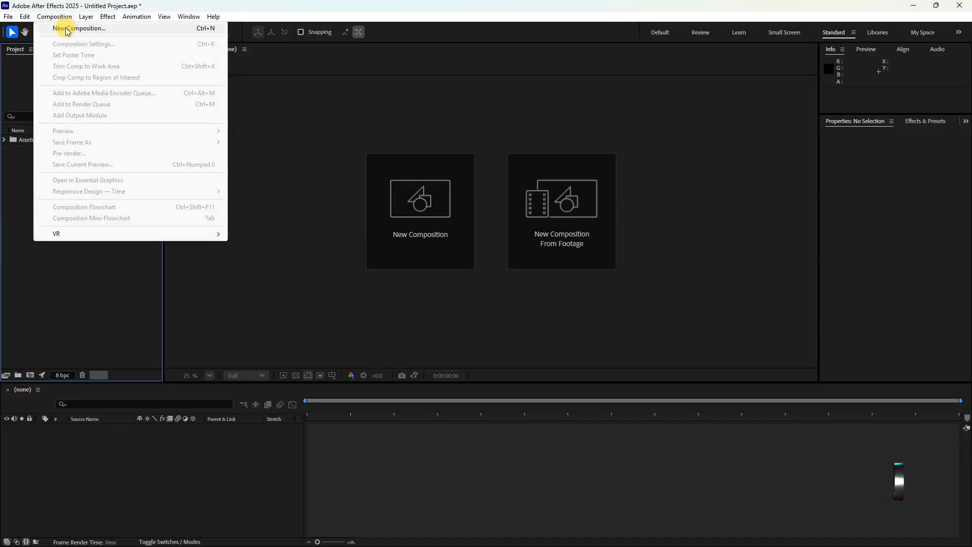
{"action": "left_click", "coordinate": [46, 332]}
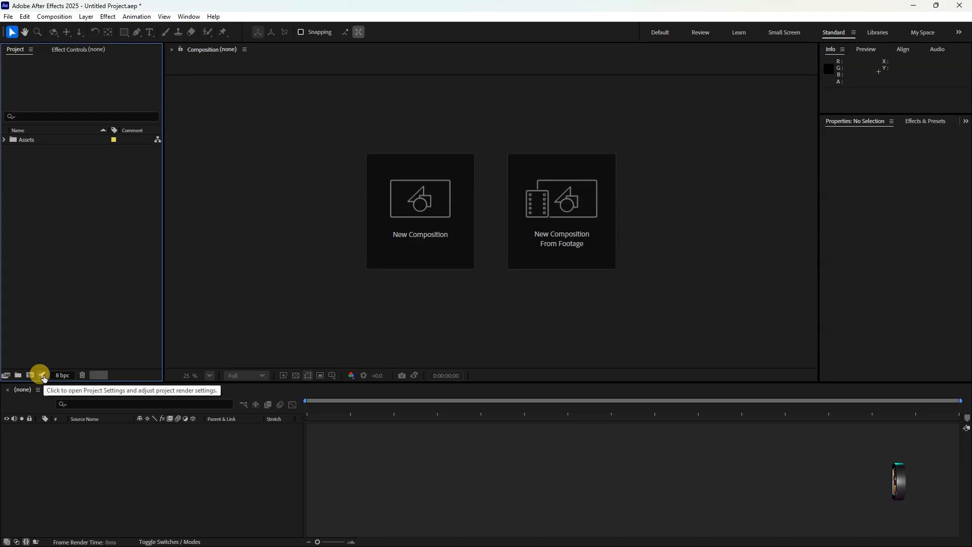
{"action": "left_click", "coordinate": [8, 16]}
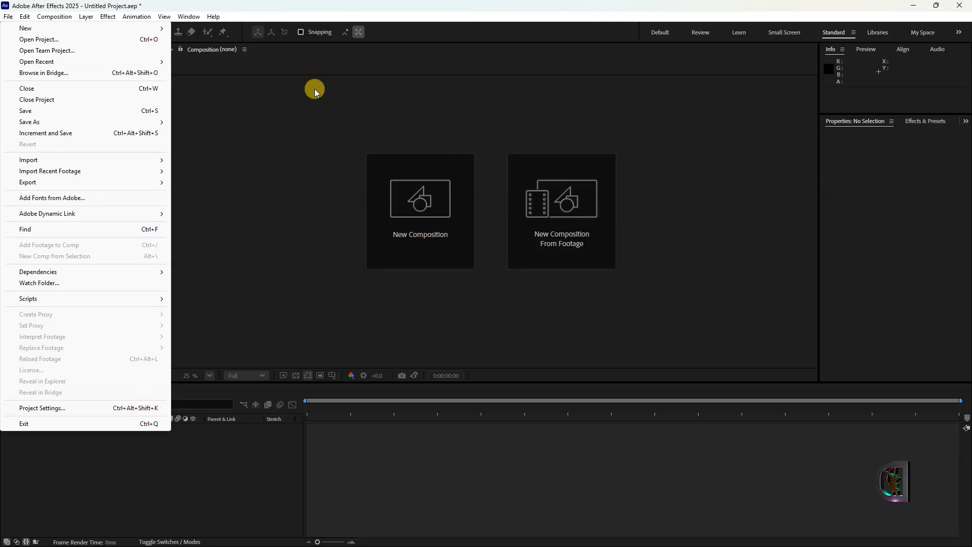
{"action": "left_click", "coordinate": [166, 483]}
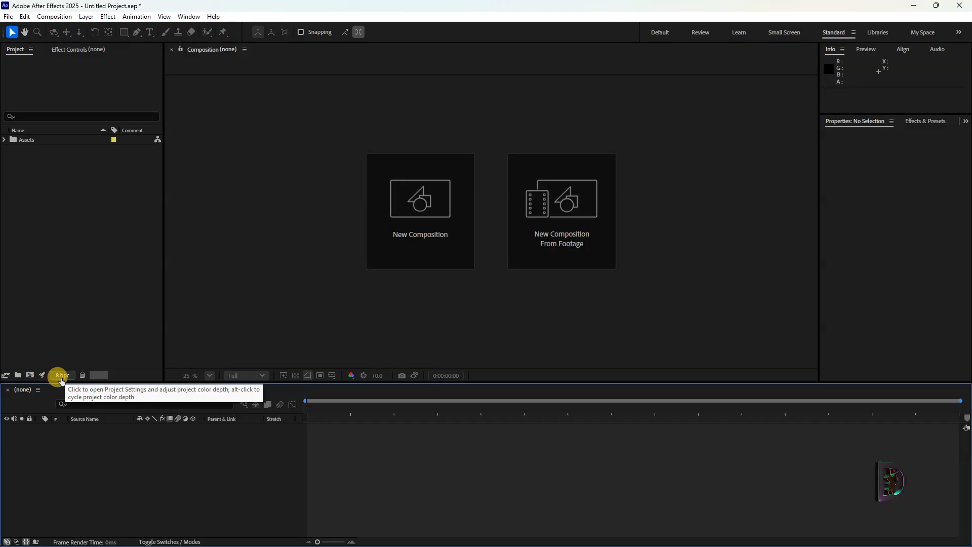
Delete the Assets folder from the project.
{"action": "left_click", "coordinate": [31, 141]}
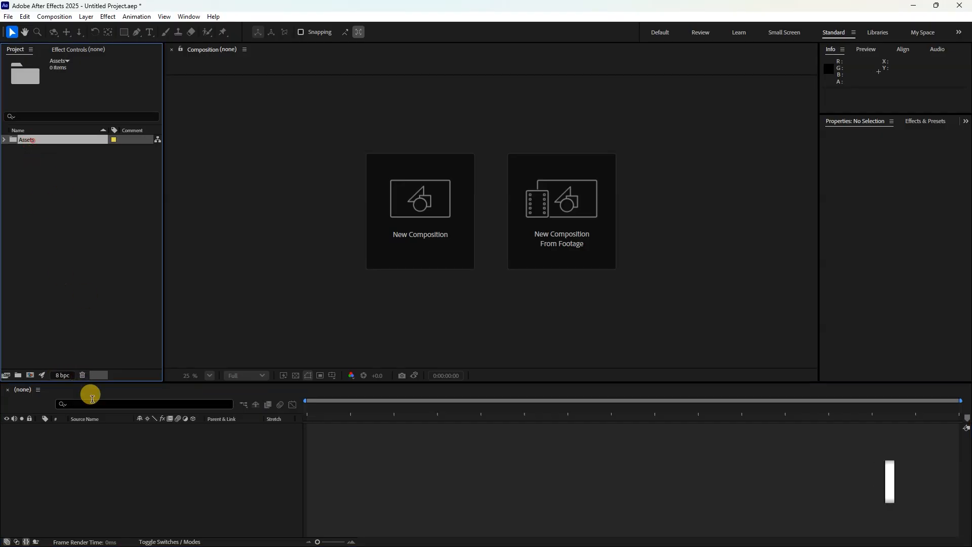
{"action": "left_click", "coordinate": [82, 375]}
Look through the further columns of the project list, such as Type, Size and Frame Rate, and return to the Name column.
{"action": "left_click_drag", "start_coordinate": [102, 374], "coordinate": [82, 371]}
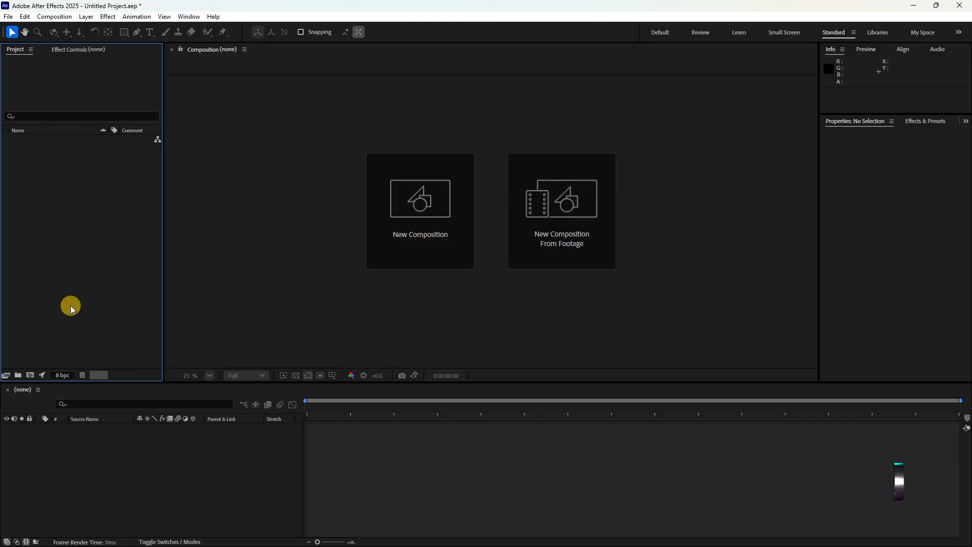
{"action": "left_click_drag", "start_coordinate": [100, 374], "coordinate": [120, 375]}
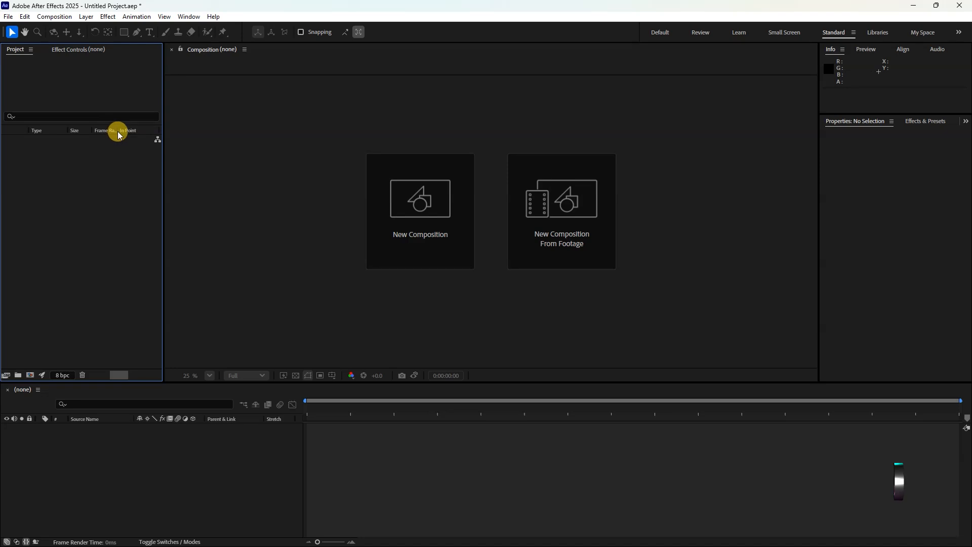
{"action": "left_click_drag", "start_coordinate": [122, 375], "coordinate": [96, 375]}
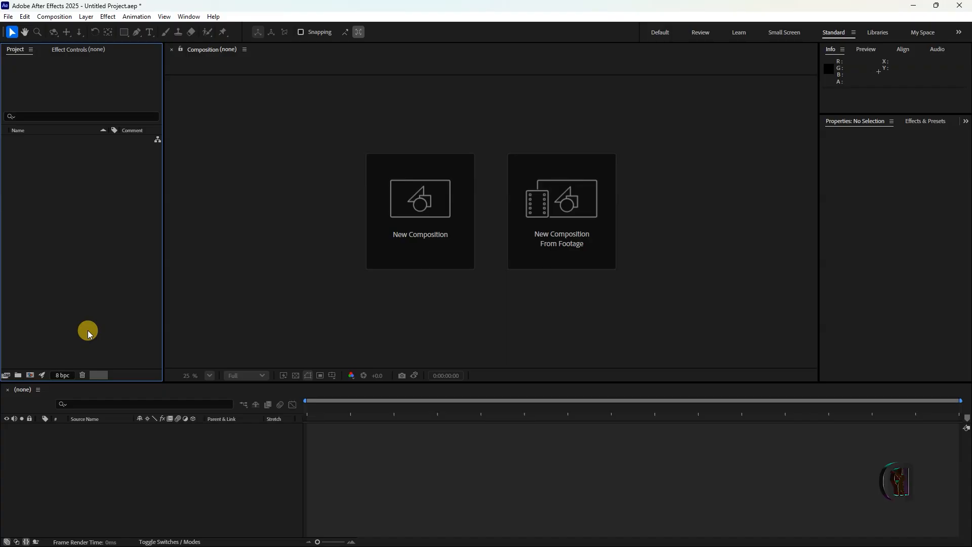
{"action": "left_click", "coordinate": [76, 270]}
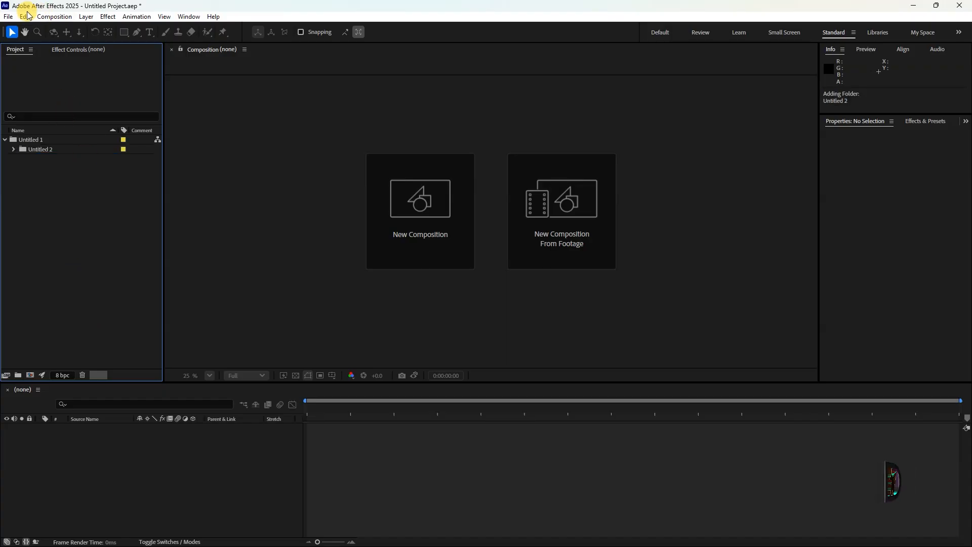
{"action": "left_click", "coordinate": [8, 15]}
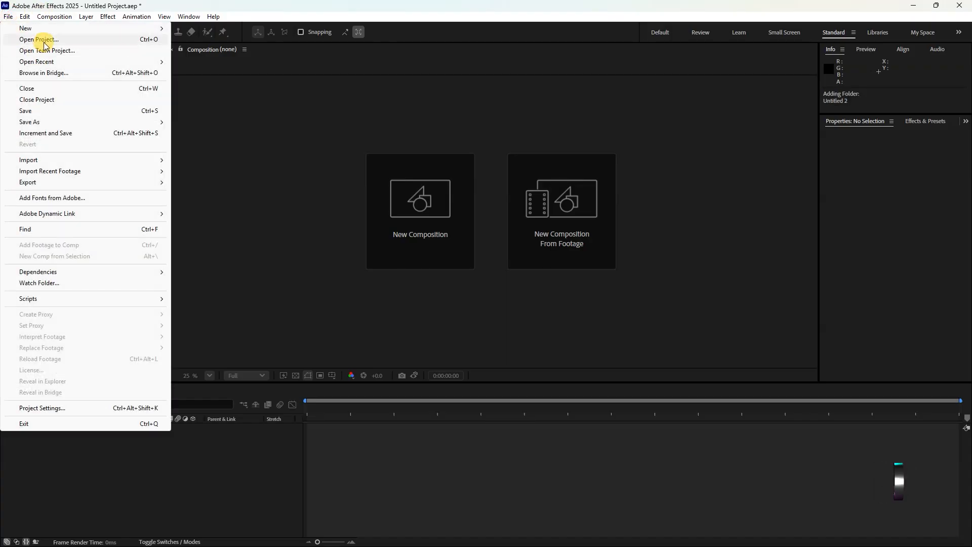
{"action": "mouse_move", "coordinate": [31, 29]}
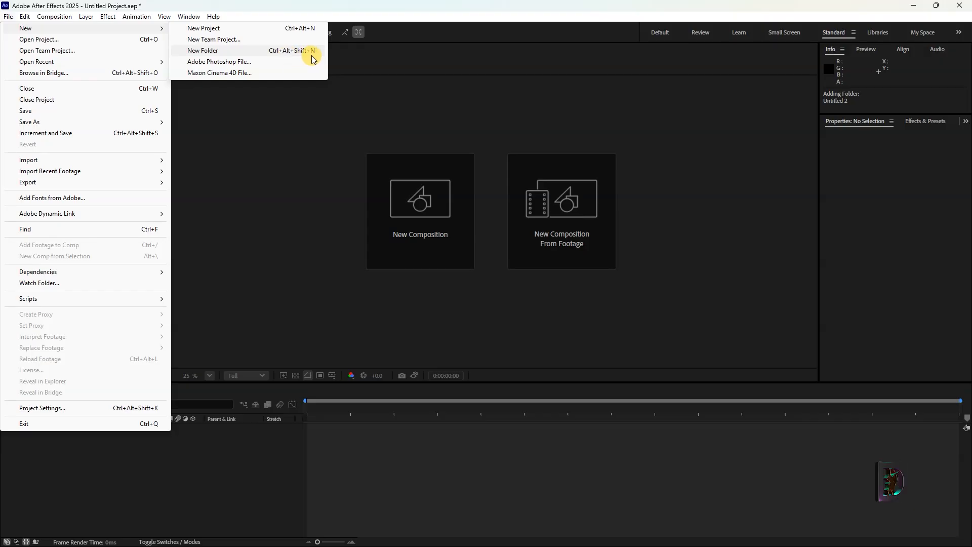
{"action": "left_click", "coordinate": [399, 444]}
Delete both untitled folders, including the nested one, from the project.
{"action": "left_click", "coordinate": [90, 218]}
{"action": "left_click", "coordinate": [46, 155]}
{"action": "left_click_drag", "start_coordinate": [76, 189], "coordinate": [10, 137]}
{"action": "left_click", "coordinate": [82, 375]}
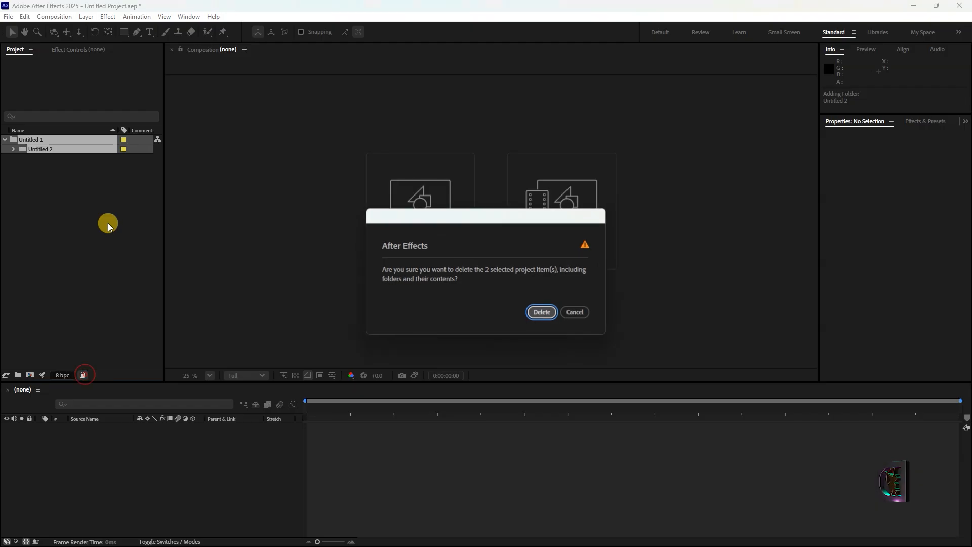
{"action": "left_click", "coordinate": [536, 310]}
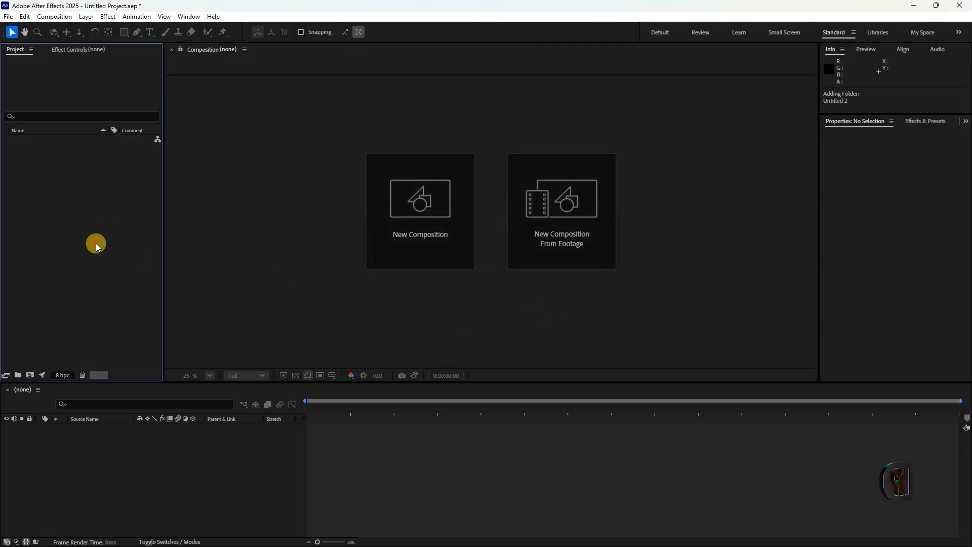
Add two new folders side by side at the top level of the project, keeping their default names.
{"action": "key", "text": "ctrl+alt+shift+n"}
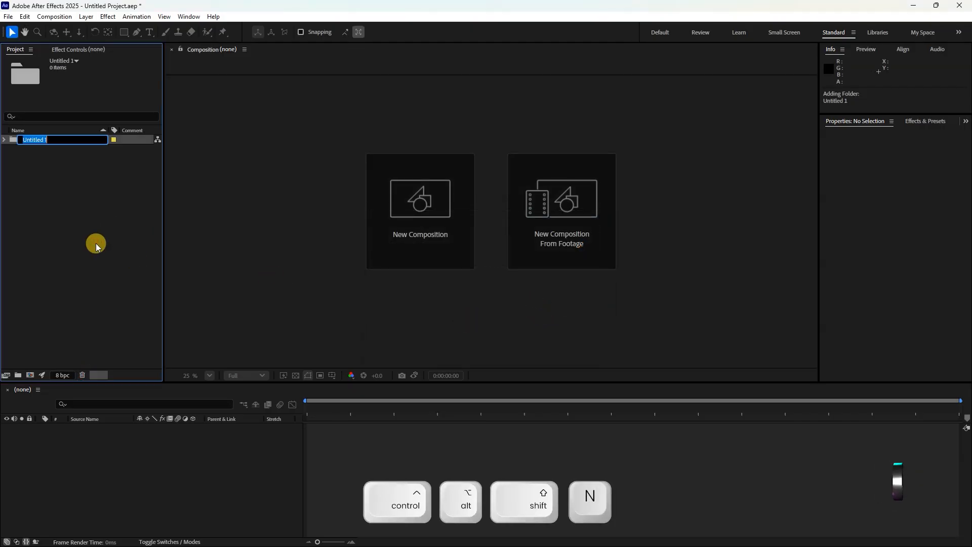
{"action": "left_click", "coordinate": [96, 243]}
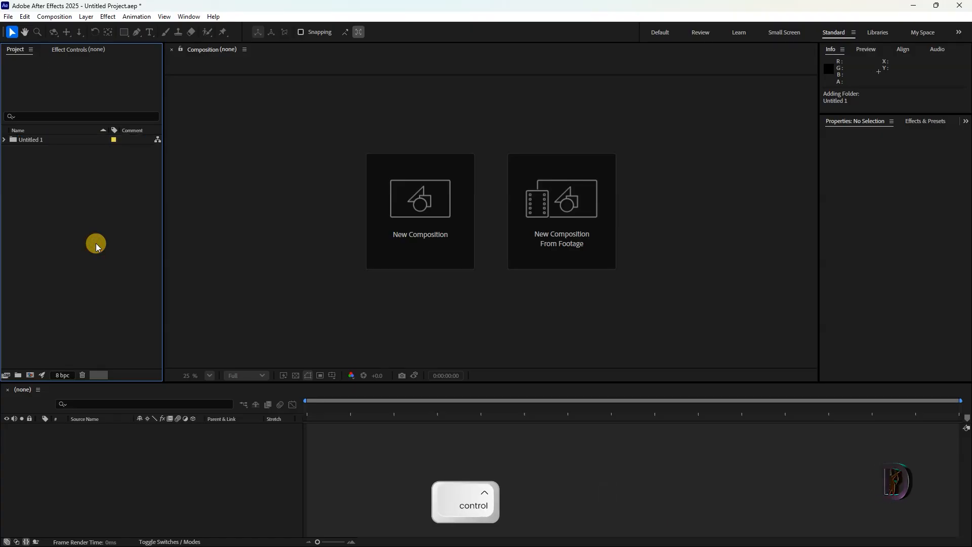
{"action": "key", "text": "ctrl+alt+shift+n"}
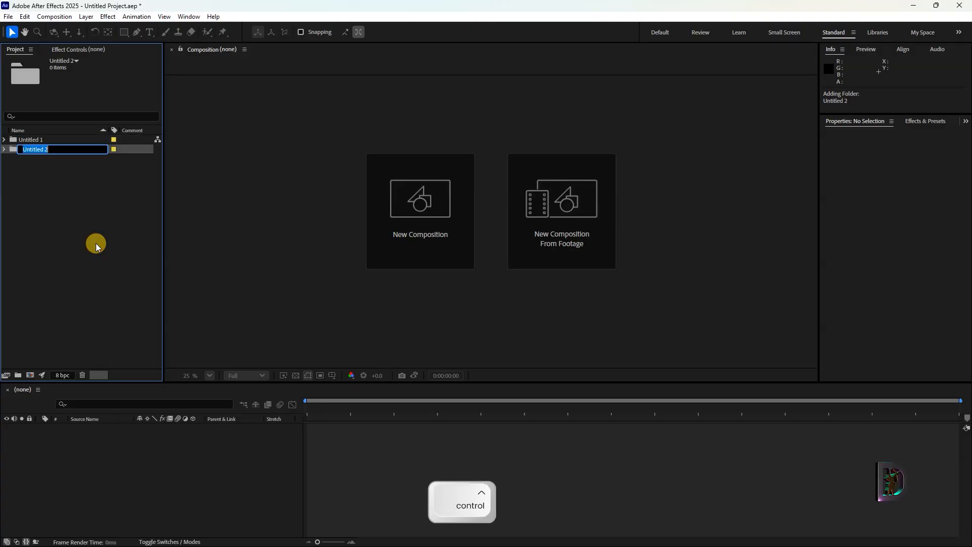
{"action": "left_click", "coordinate": [96, 188]}
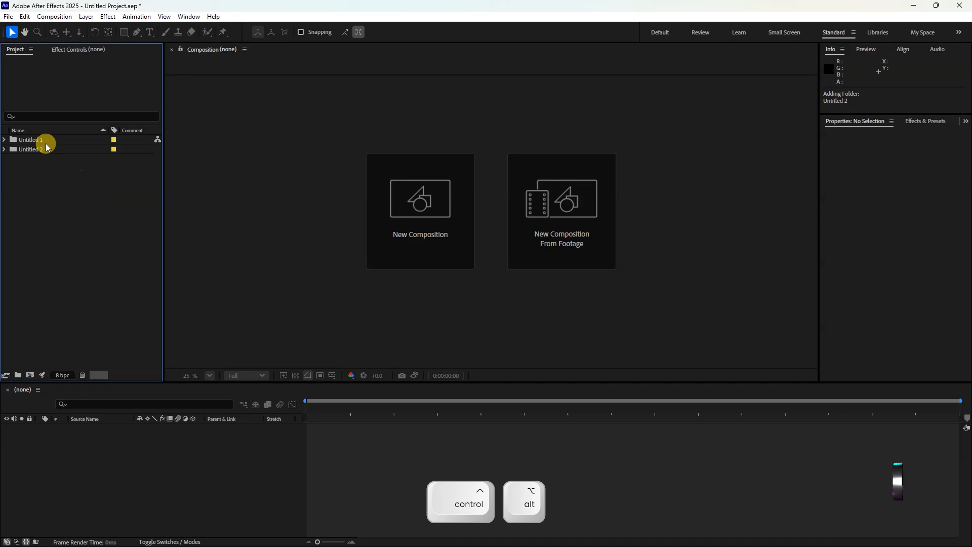
Add a folder inside the second untitled folder and move it out to the project's top level.
{"action": "left_click", "coordinate": [43, 147]}
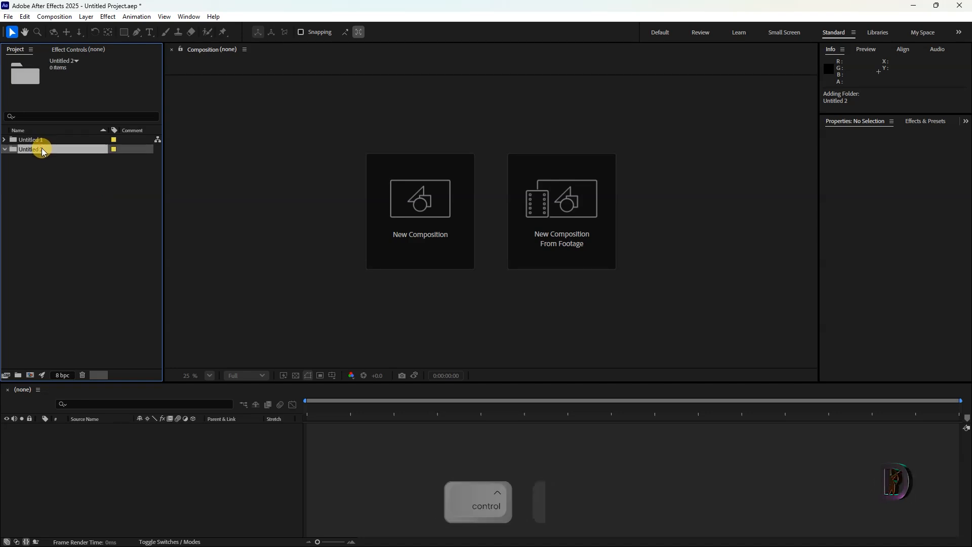
{"action": "key", "text": "ctrl+alt+shift+n"}
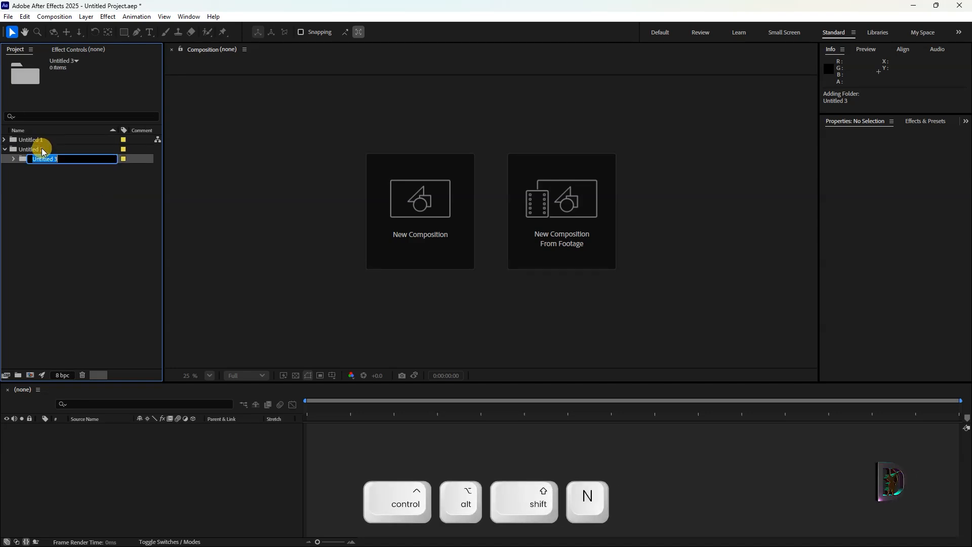
{"action": "left_click", "coordinate": [60, 203]}
{"action": "left_click_drag", "start_coordinate": [41, 163], "coordinate": [70, 226]}
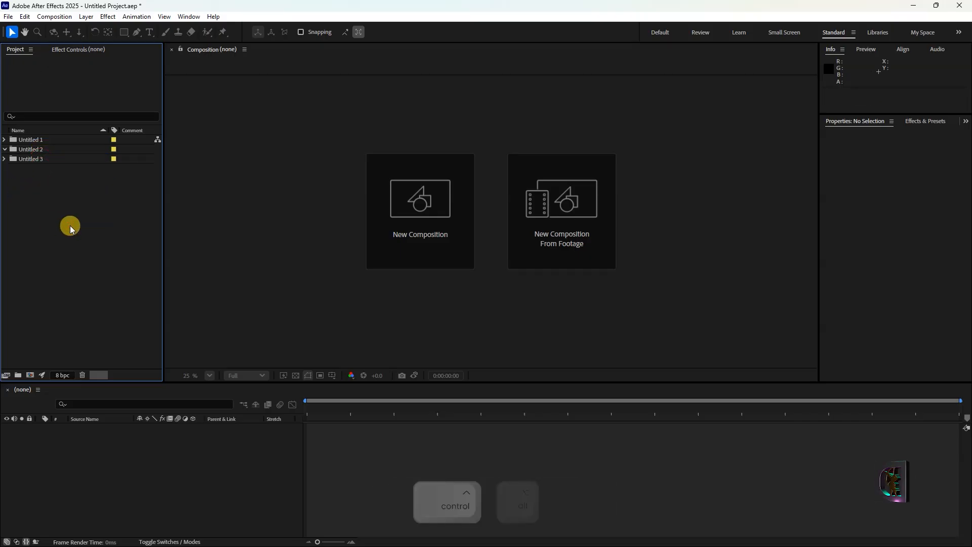
Add a fourth folder at the top level of the project, keeping its default name.
{"action": "key", "text": "ctrl+alt+shift+n"}
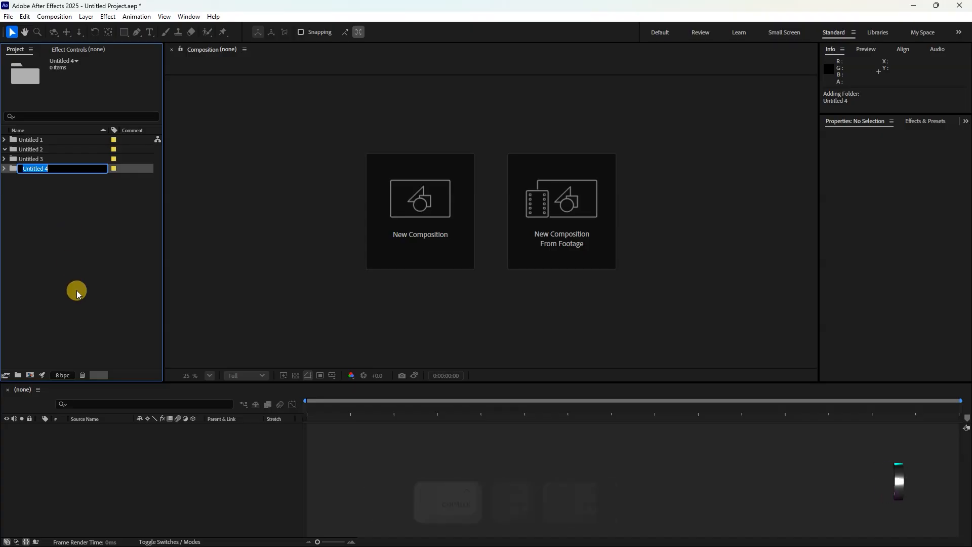
{"action": "left_click", "coordinate": [79, 250]}
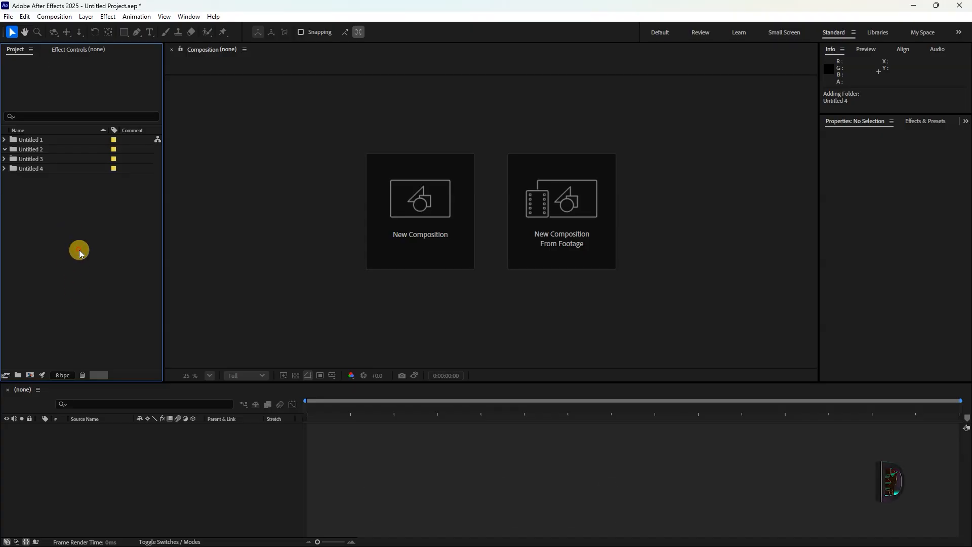
Rename the Untitled 1 folder as Comps.
{"action": "right_click", "coordinate": [28, 139]}
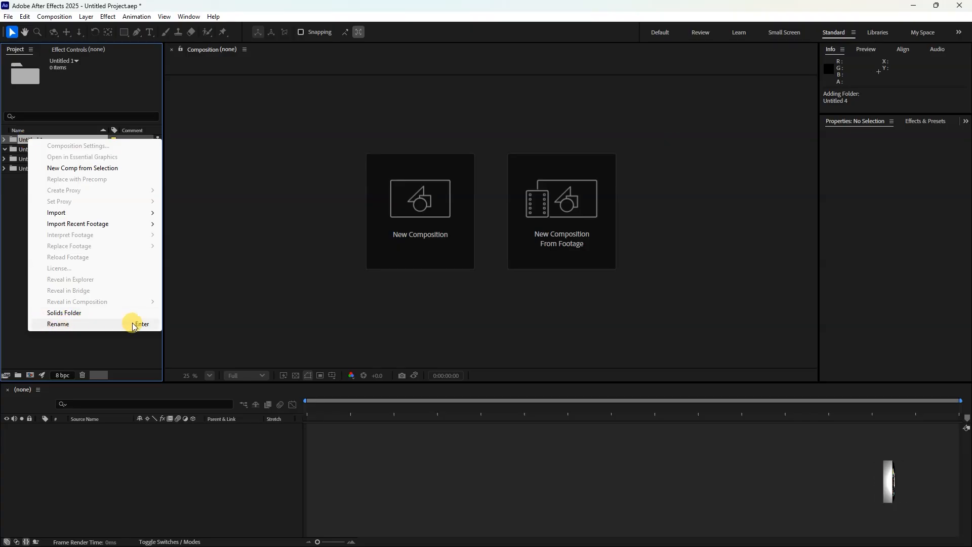
{"action": "left_click", "coordinate": [69, 325]}
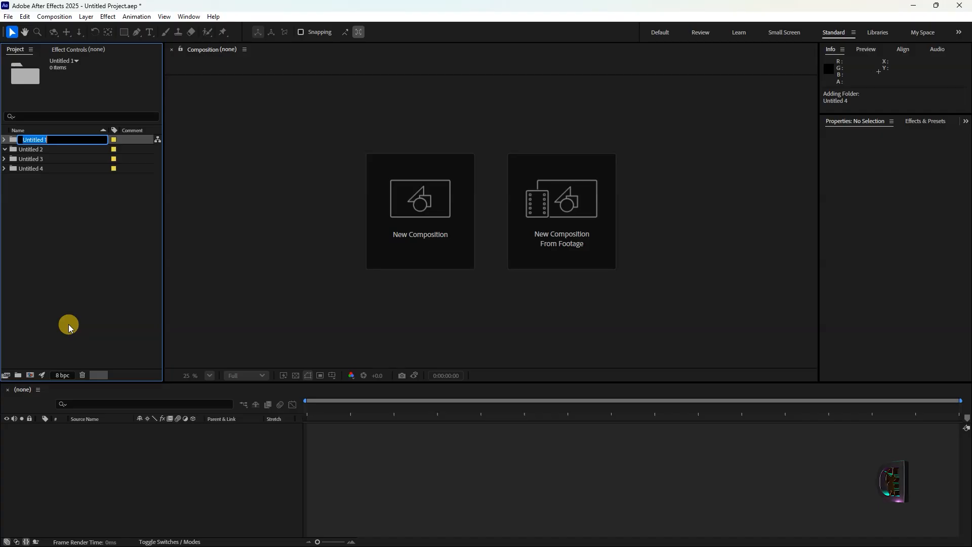
{"action": "type", "text": "Co"}
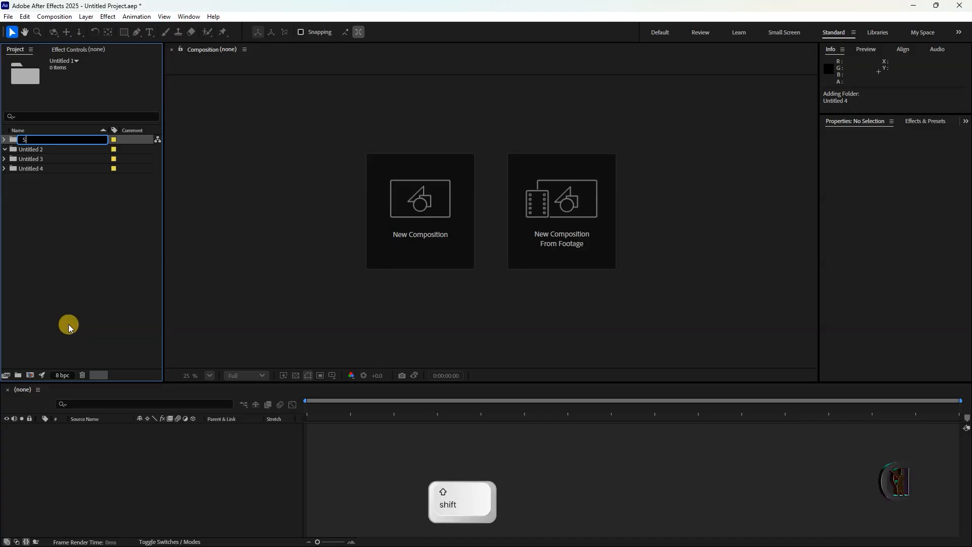
{"action": "type", "text": "mps"}
{"action": "key", "text": "Return"}
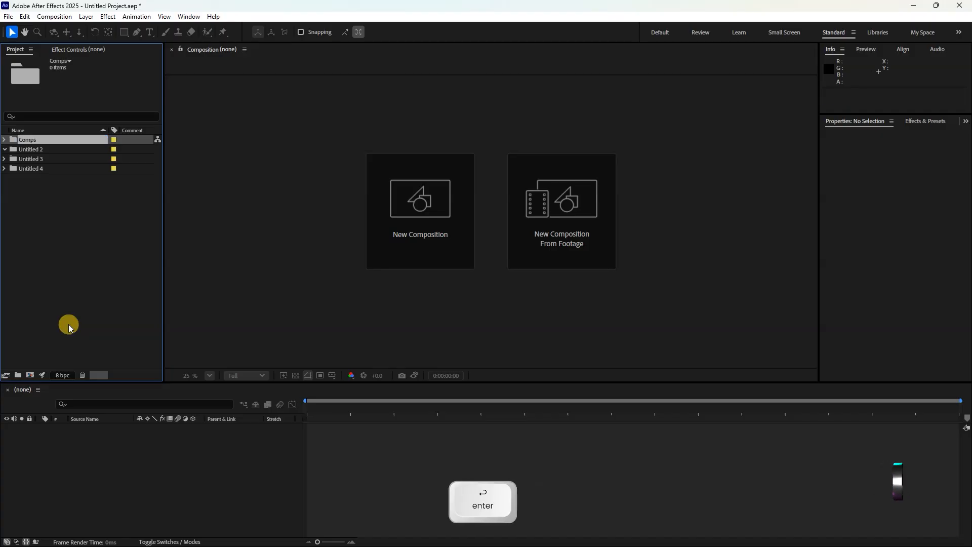
Rename the Untitled 2 folder as Asset.
{"action": "right_click", "coordinate": [26, 148]}
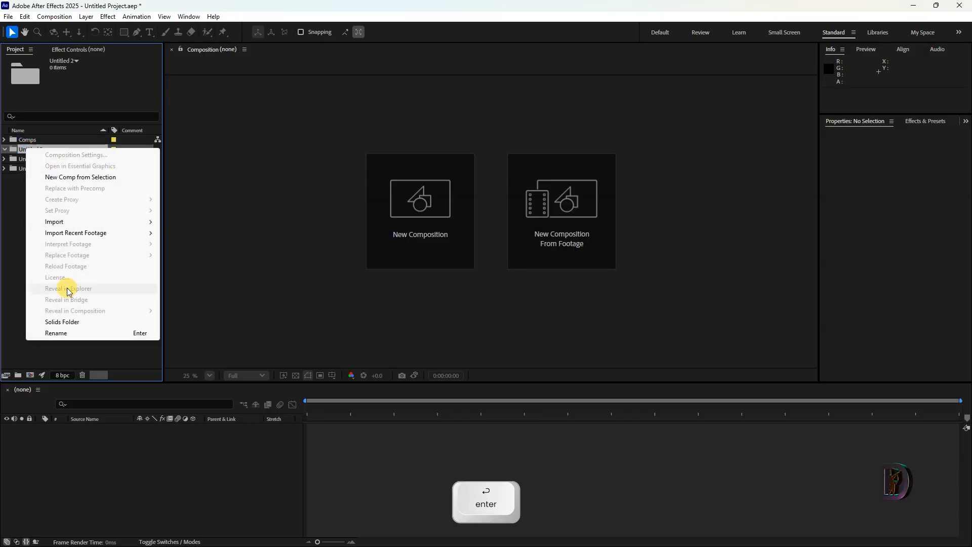
{"action": "left_click", "coordinate": [62, 331]}
{"action": "type", "text": "Asset"}
{"action": "key", "text": "Return"}
{"action": "key", "text": "s"}
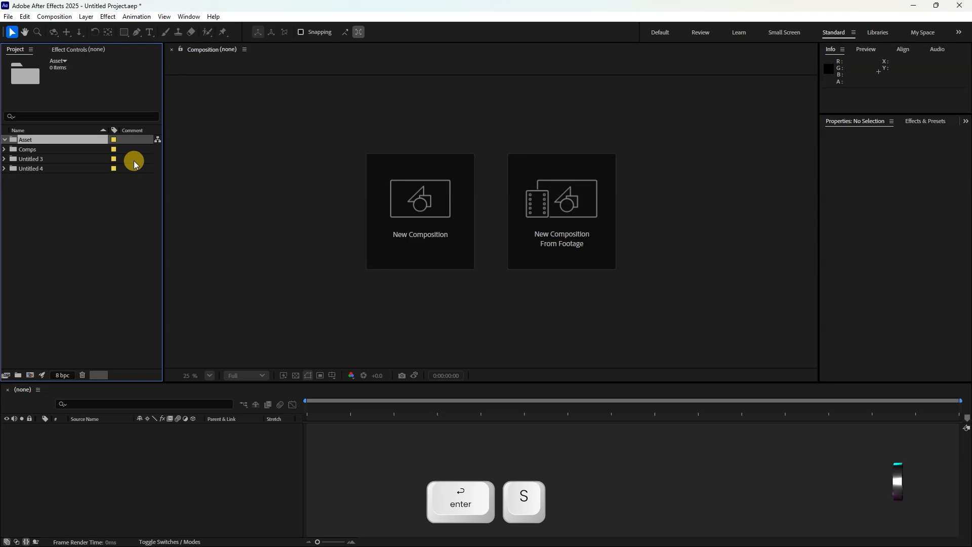
Rename the Untitled 3 folder as Music.
{"action": "left_click", "coordinate": [42, 159]}
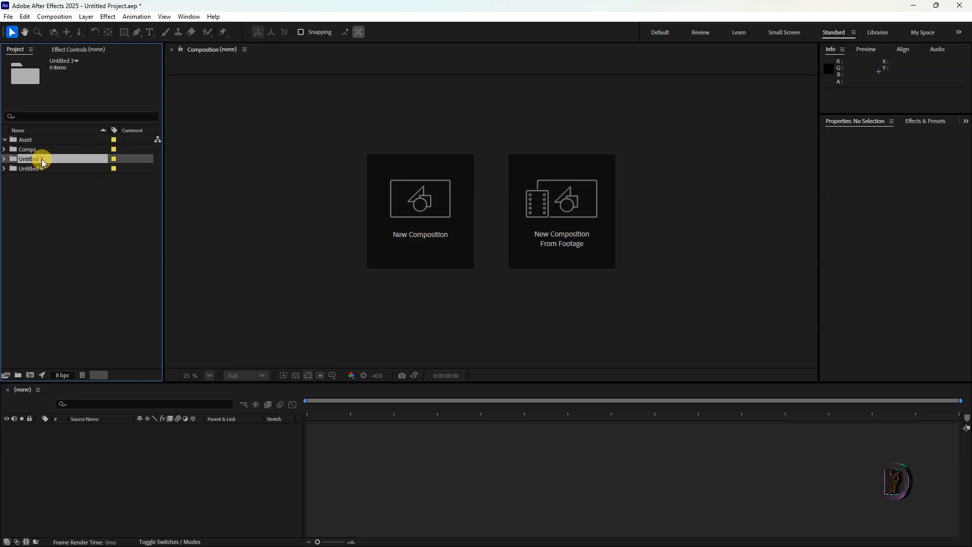
{"action": "left_click", "coordinate": [42, 159]}
{"action": "key", "text": "Return"}
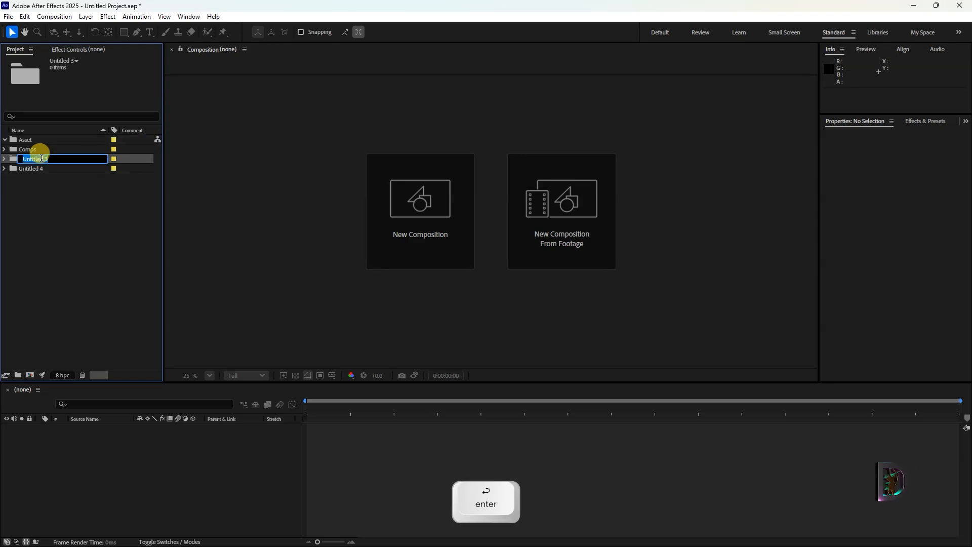
{"action": "type", "text": "Music"}
{"action": "key", "text": "Return"}
Rename the Untitled 4 folder as Videos/footages and clear the selection.
{"action": "left_click", "coordinate": [32, 168]}
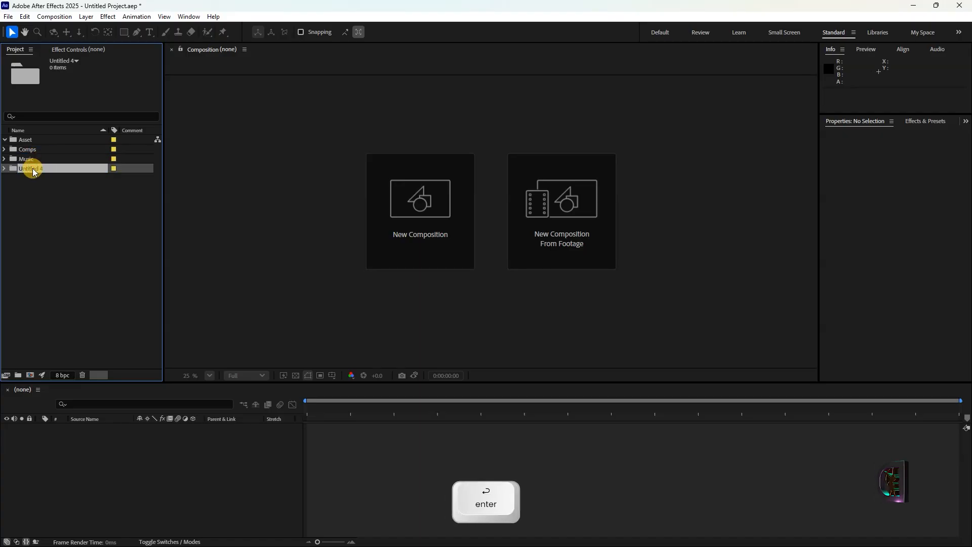
{"action": "key", "text": "Return"}
{"action": "type", "text": "Video"}
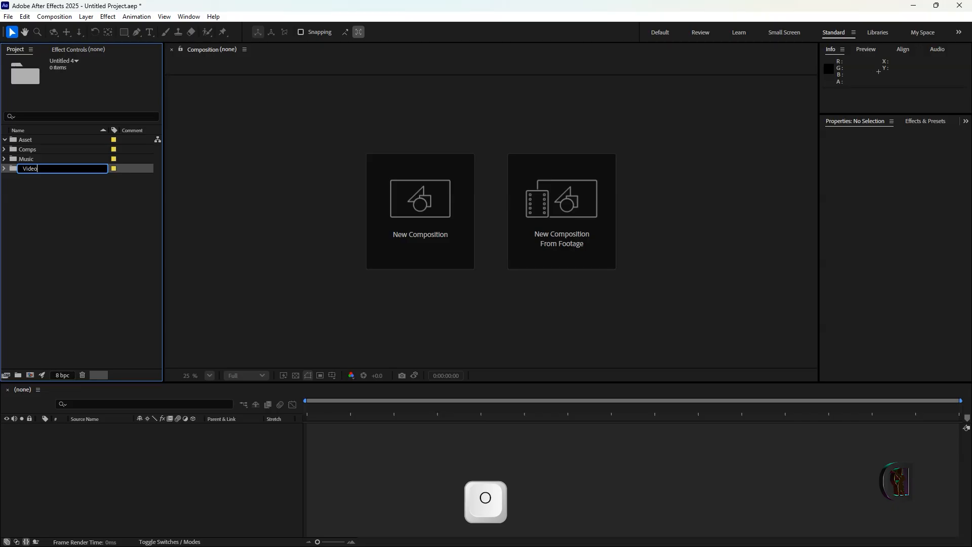
{"action": "type", "text": "s/f"}
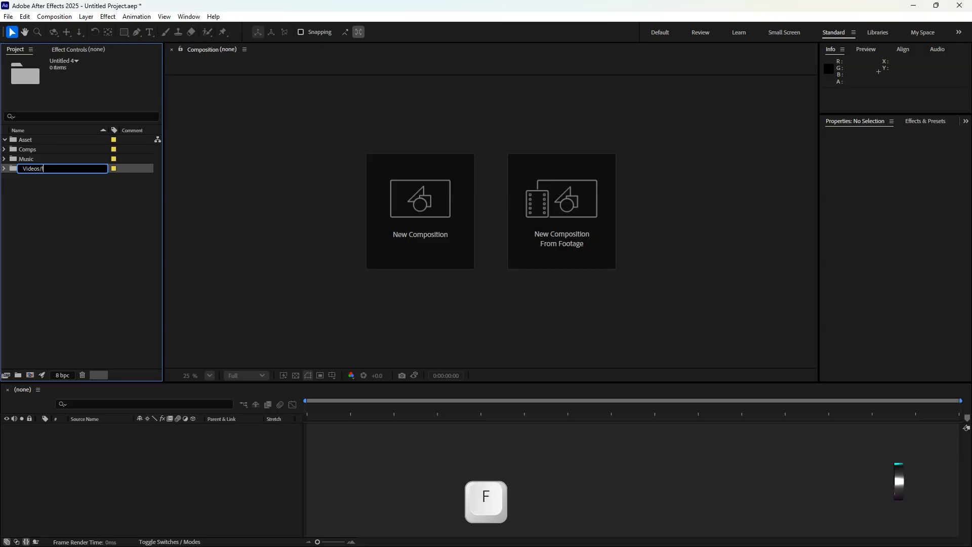
{"action": "type", "text": "ootages"}
{"action": "key", "text": "Return"}
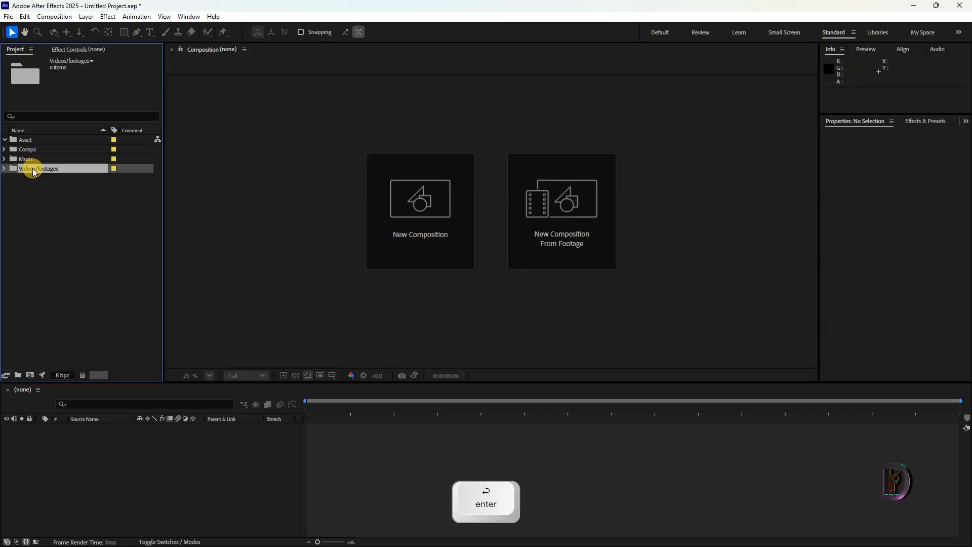
{"action": "left_click", "coordinate": [36, 203]}
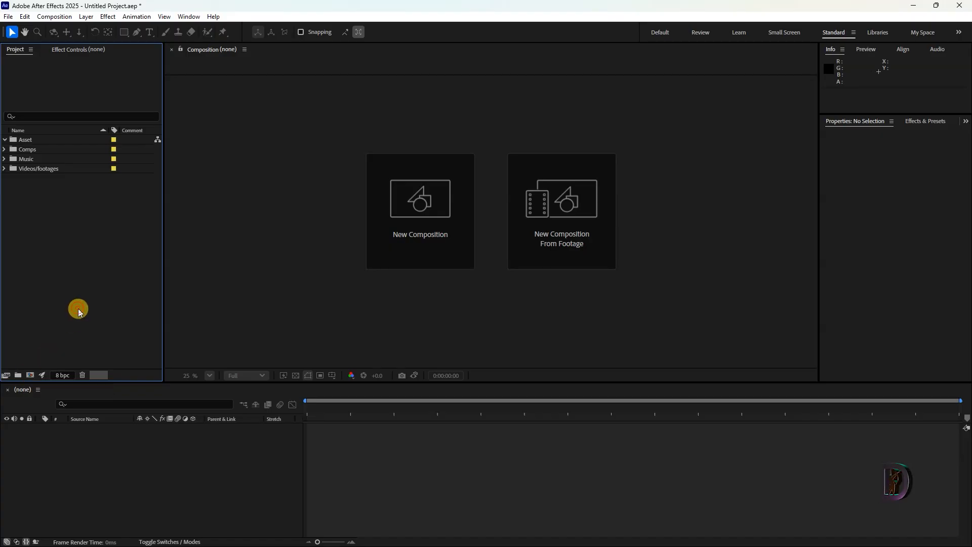
Create a new composition named Lesson 1, checking its Advanced and 3D Renderer settings before accepting it.
{"action": "key", "text": "ctrl+n"}
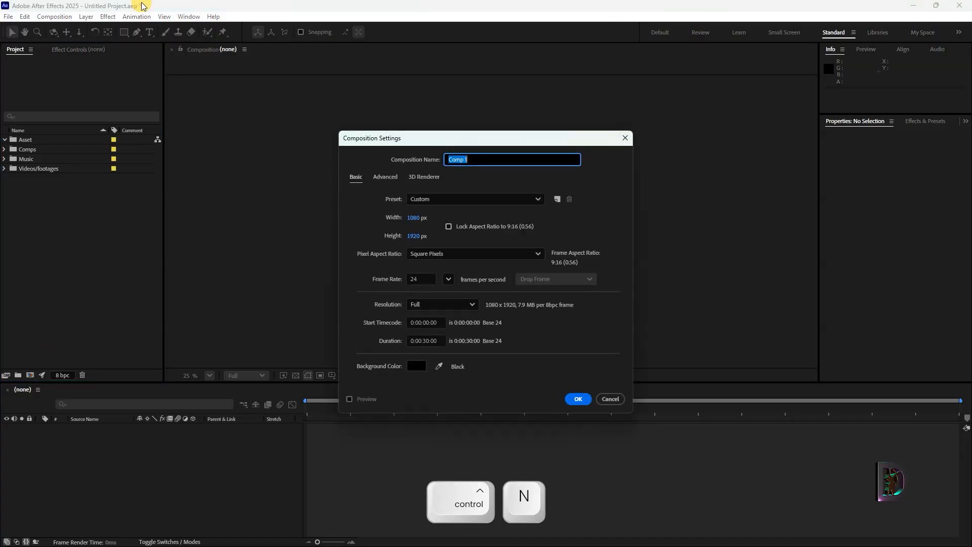
{"action": "mouse_move", "coordinate": [510, 147]}
{"action": "left_mouse_down"}
{"action": "mouse_move", "coordinate": [473, 104]}
{"action": "mouse_move", "coordinate": [638, 223]}
{"action": "mouse_move", "coordinate": [492, 145]}
{"action": "left_mouse_up"}
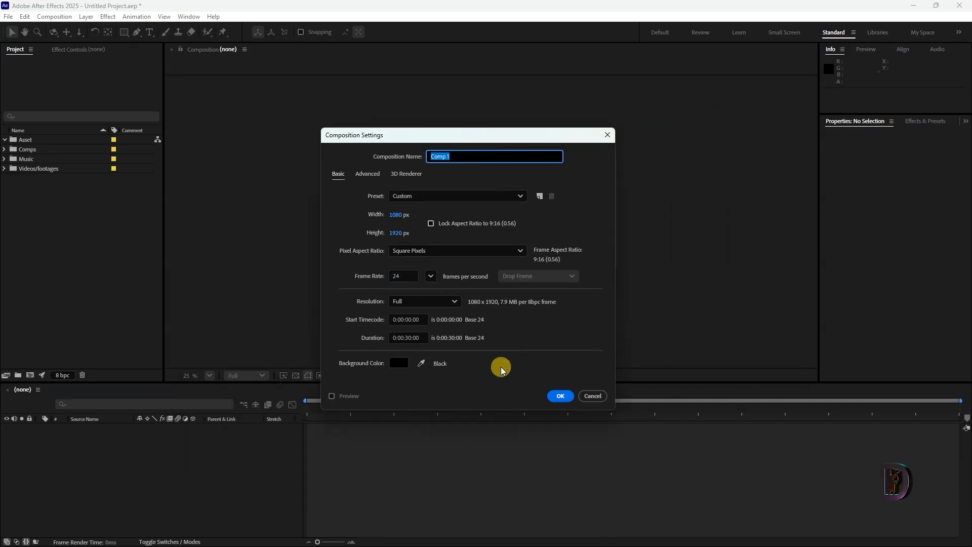
{"action": "left_click", "coordinate": [332, 396]}
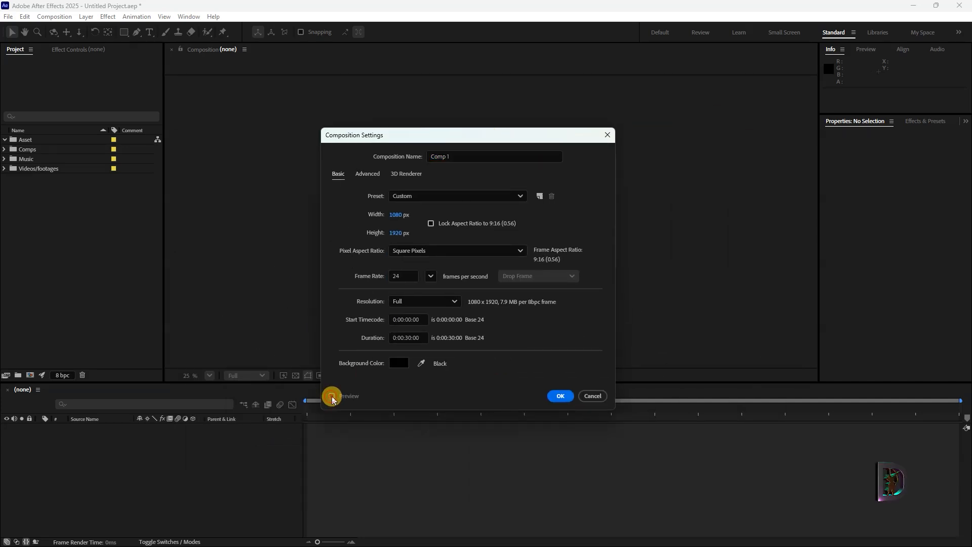
{"action": "left_click_drag", "start_coordinate": [426, 135], "coordinate": [661, 115]}
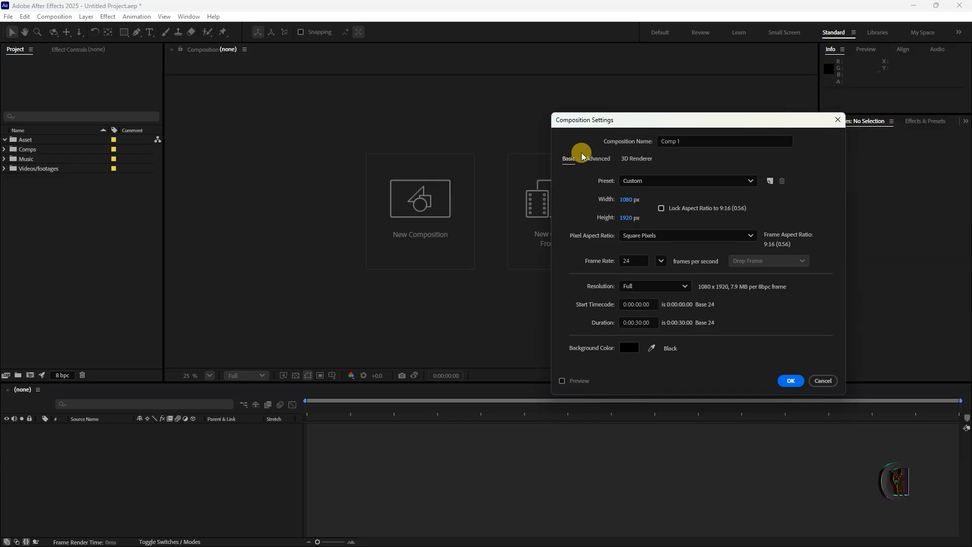
{"action": "left_click", "coordinate": [599, 159]}
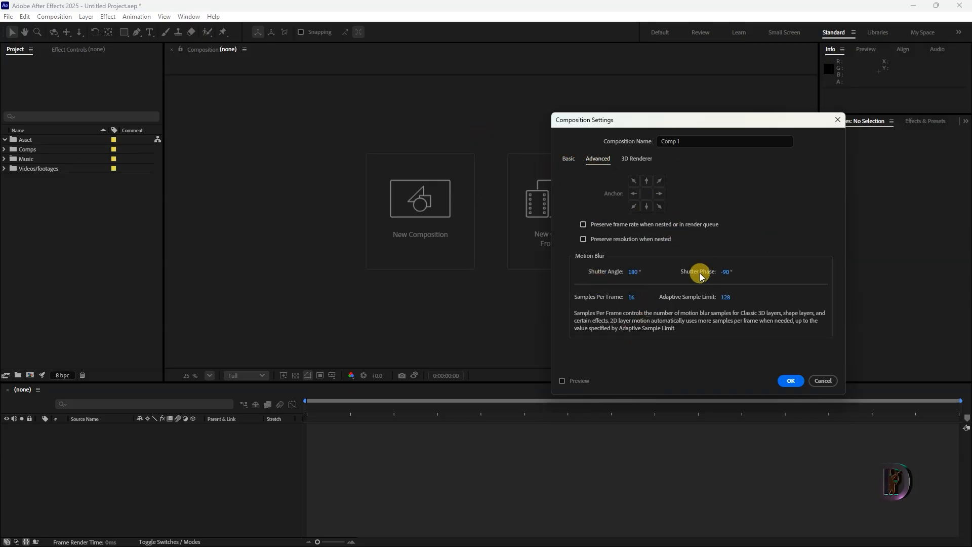
{"action": "left_click", "coordinate": [644, 161]}
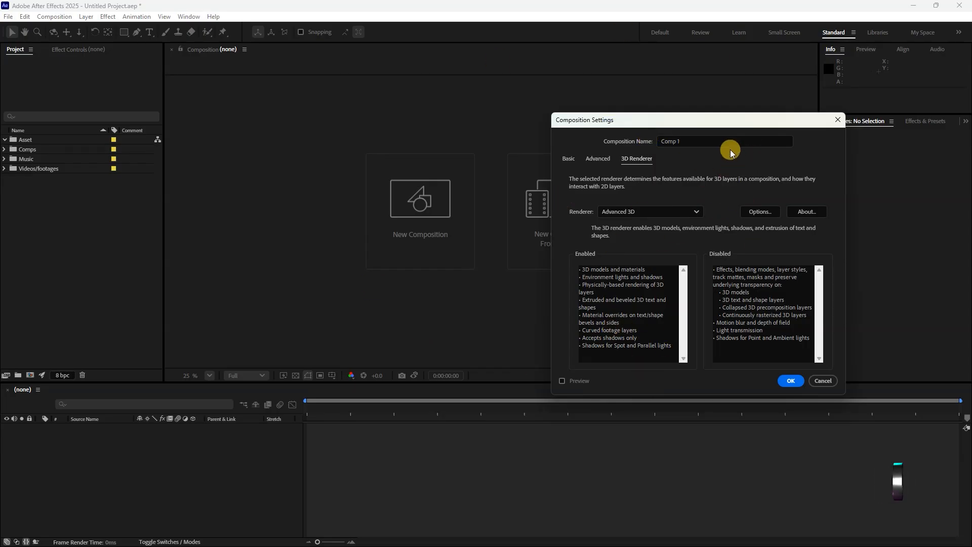
{"action": "left_click", "coordinate": [573, 161]}
{"action": "left_click_drag", "start_coordinate": [707, 127], "coordinate": [542, 146]}
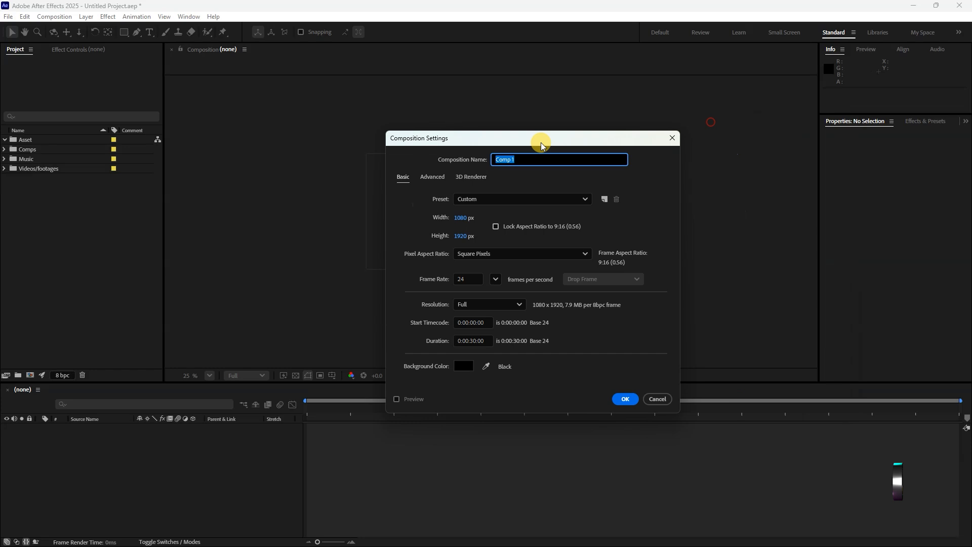
{"action": "type", "text": "Lesson 1"}
{"action": "key", "text": "Return"}
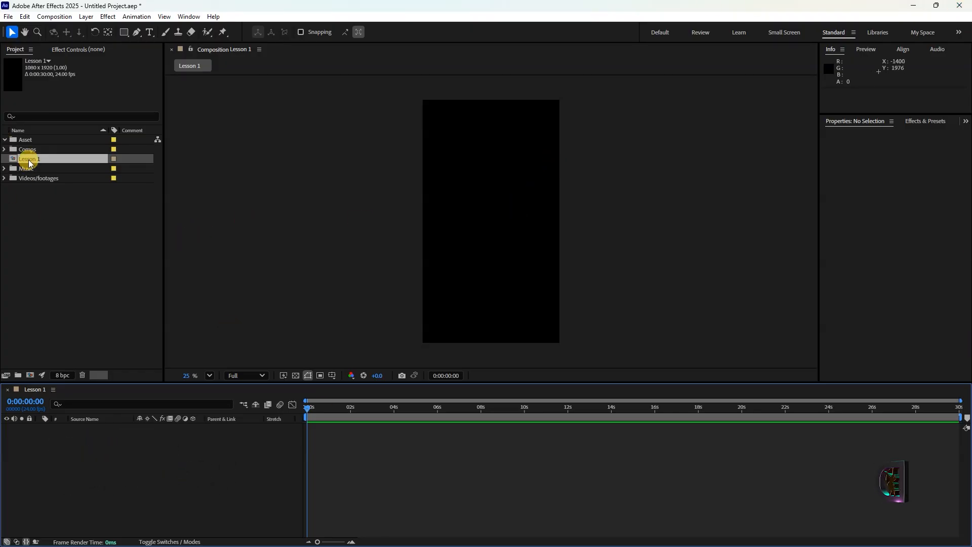
Move the Lesson 1 composition into the Comps folder and expand the folder to select it.
{"action": "left_click_drag", "start_coordinate": [29, 163], "coordinate": [28, 150]}
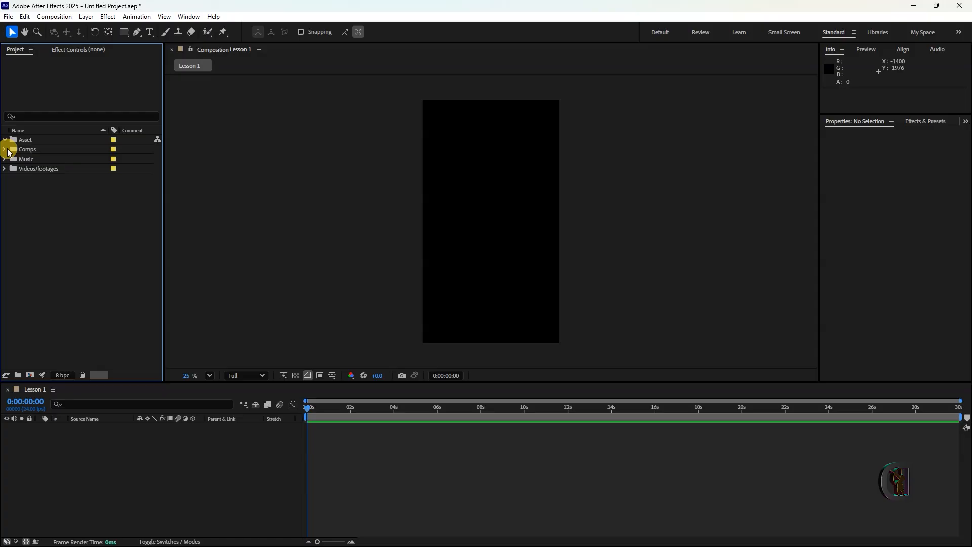
{"action": "left_click", "coordinate": [6, 150]}
{"action": "left_click", "coordinate": [39, 160]}
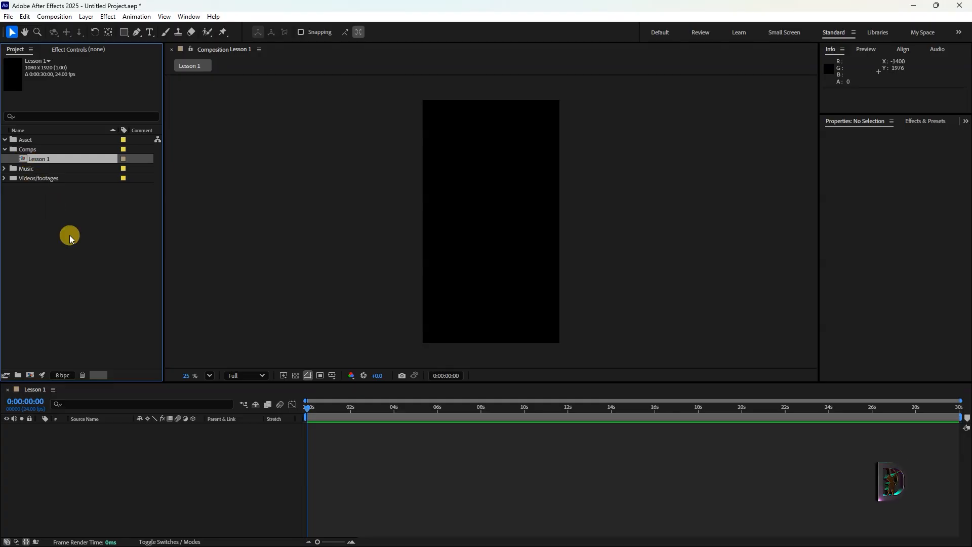
Look up the Composition Settings command and its shortcut for the Lesson 1 composition.
{"action": "right_click", "coordinate": [23, 157]}
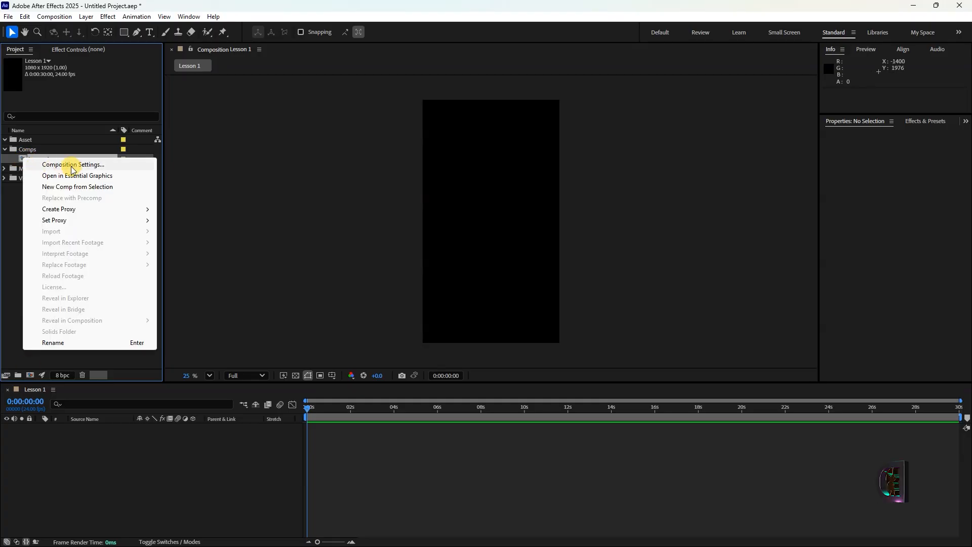
{"action": "left_click", "coordinate": [4, 215]}
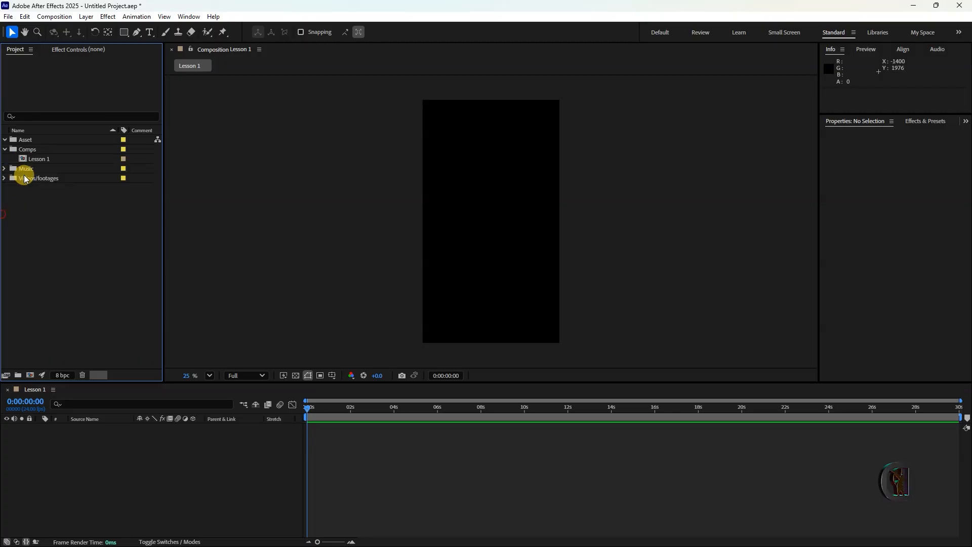
{"action": "key", "text": "ctrl+k"}
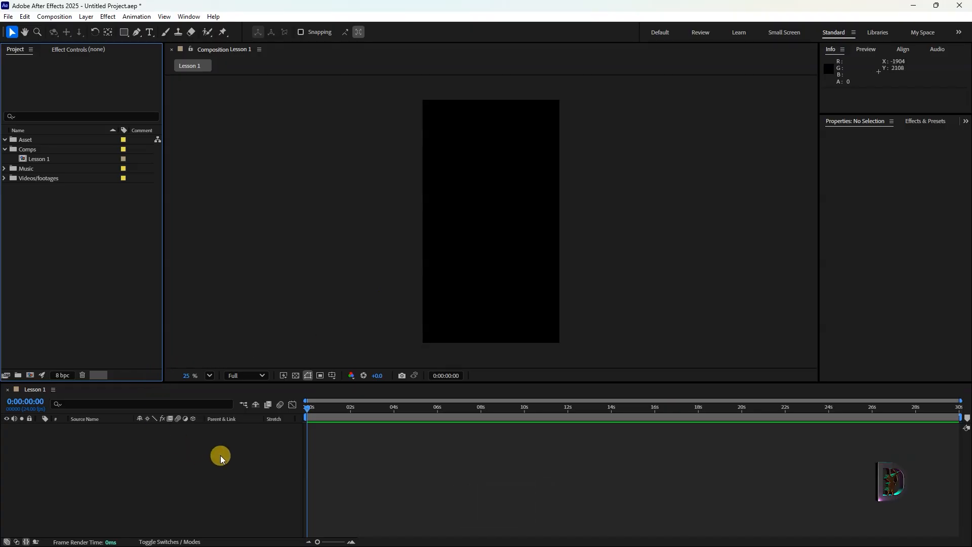
{"action": "left_click", "coordinate": [38, 160]}
{"action": "left_click", "coordinate": [62, 17]}
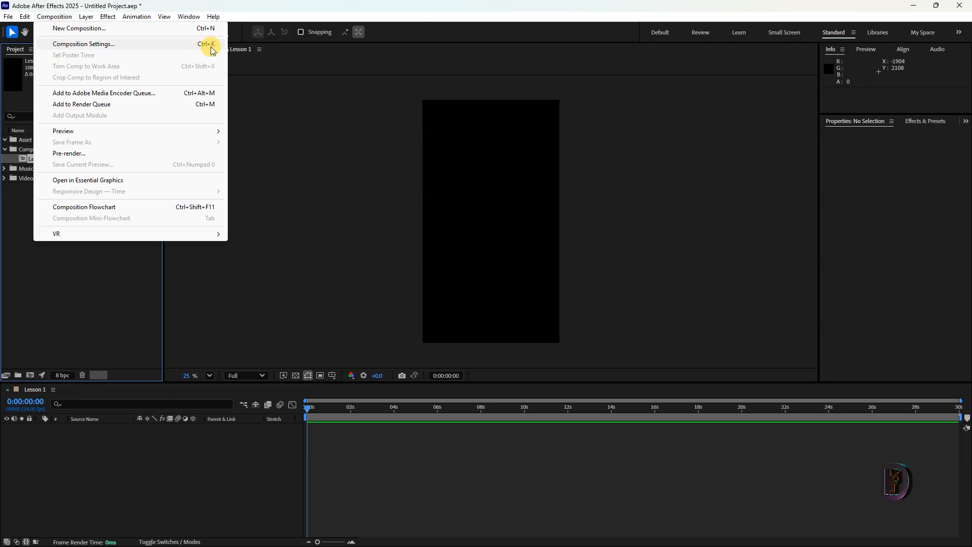
{"action": "left_click", "coordinate": [113, 446]}
{"action": "left_click", "coordinate": [66, 238]}
{"action": "left_click", "coordinate": [480, 491]}
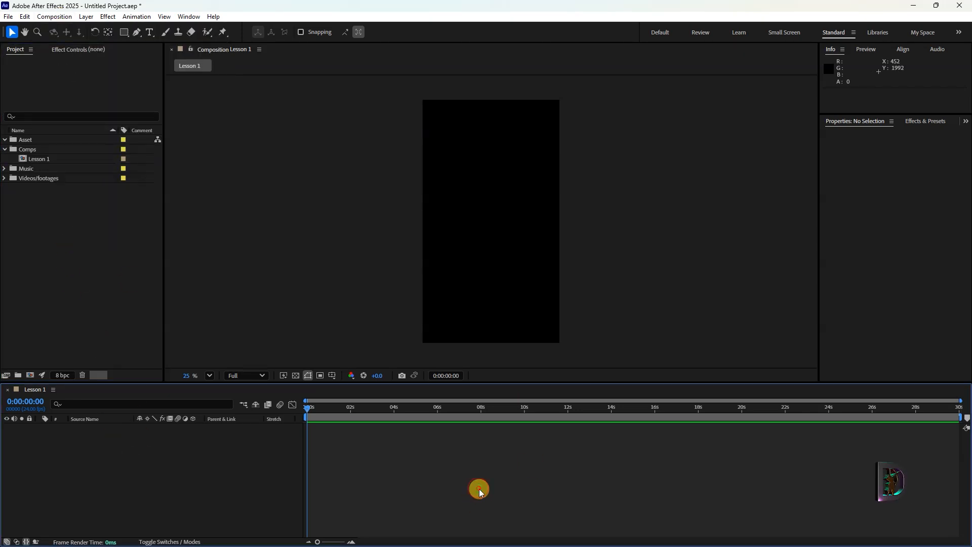
Apply the HD 1920x1080 24 fps preset in Lesson 1's composition settings and check the available frame rates.
{"action": "key", "text": "ctrl+k"}
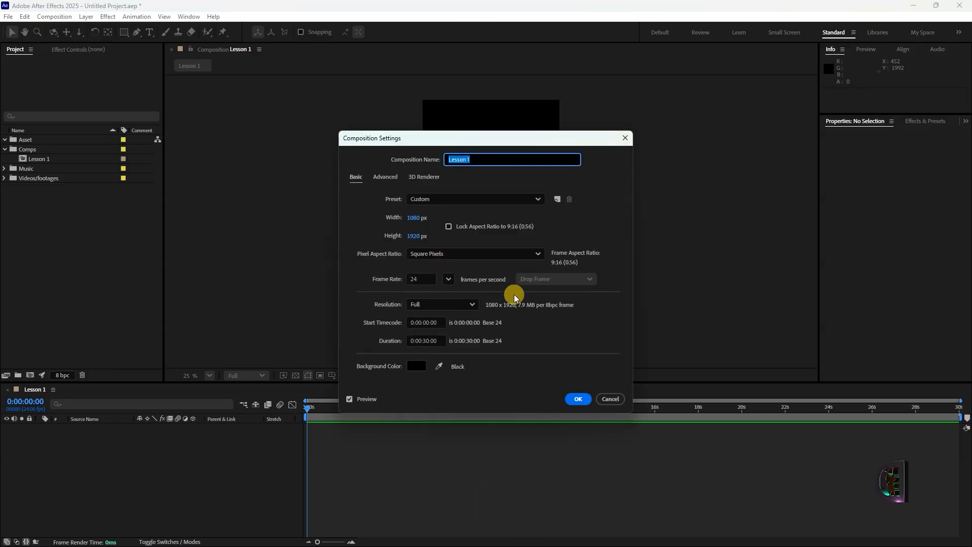
{"action": "left_click", "coordinate": [435, 198]}
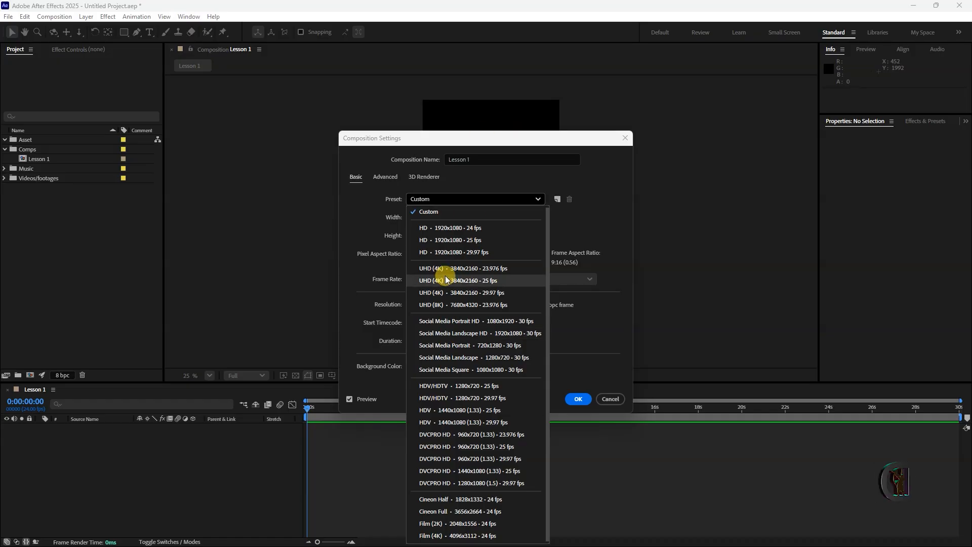
{"action": "left_click", "coordinate": [447, 227]}
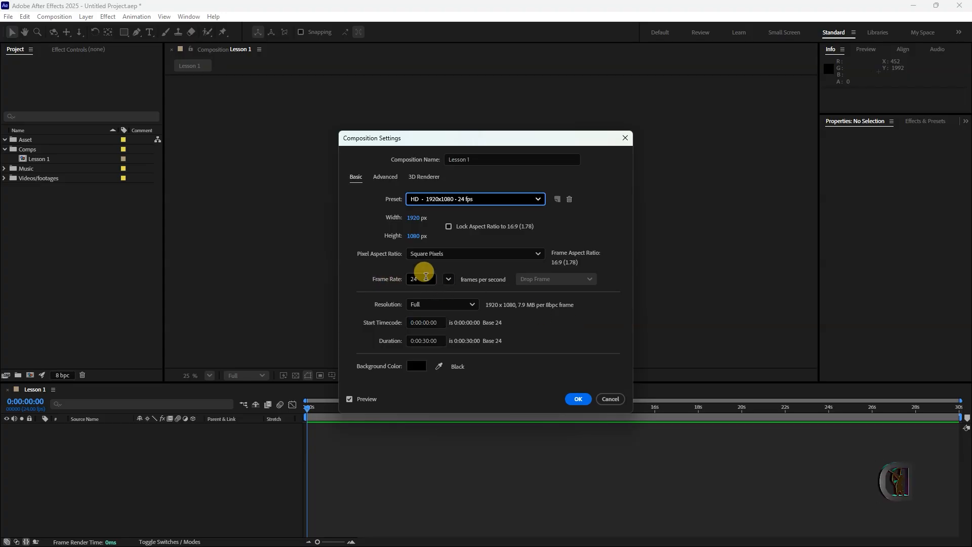
{"action": "left_click", "coordinate": [448, 279]}
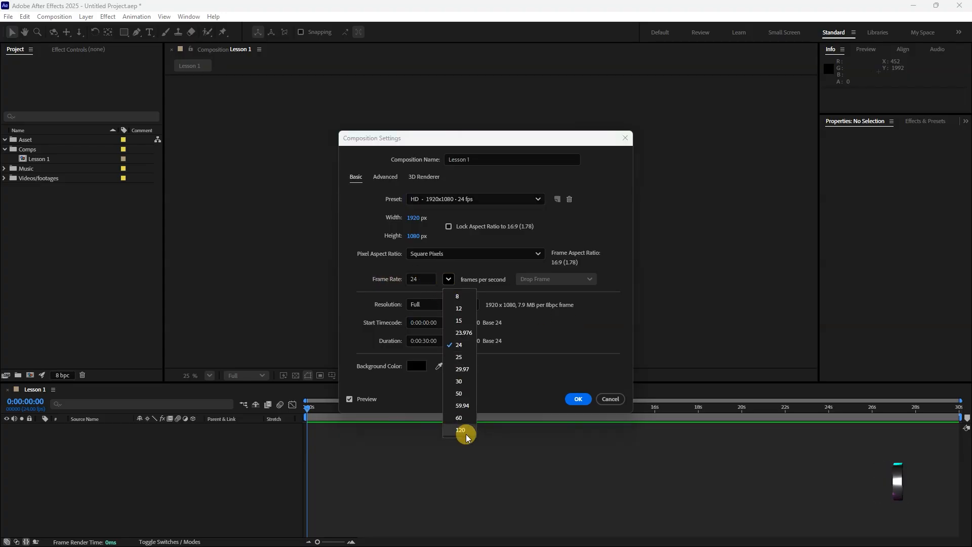
{"action": "left_click", "coordinate": [546, 330]}
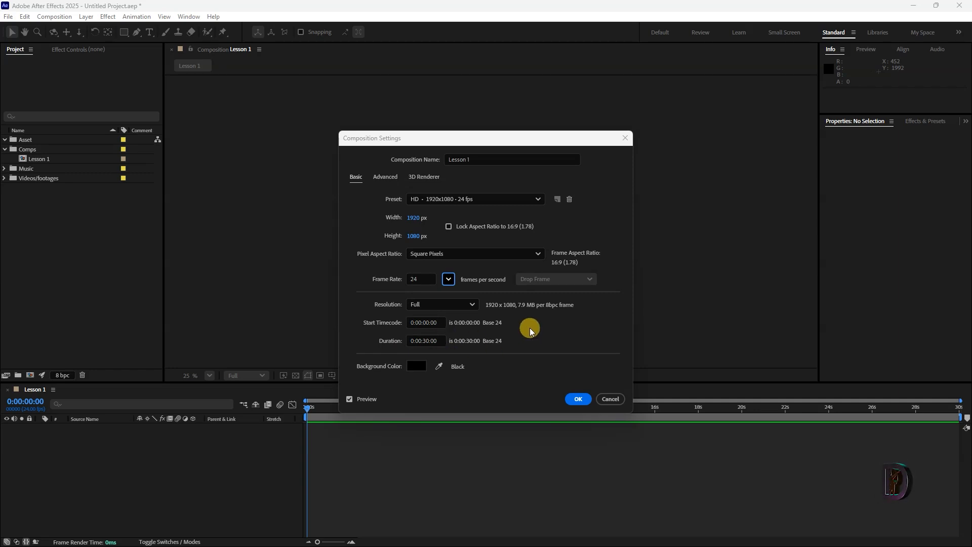
Try red FF0000 as the composition's background colour while previewing it in the viewer.
{"action": "left_click_drag", "start_coordinate": [450, 138], "coordinate": [714, 139]}
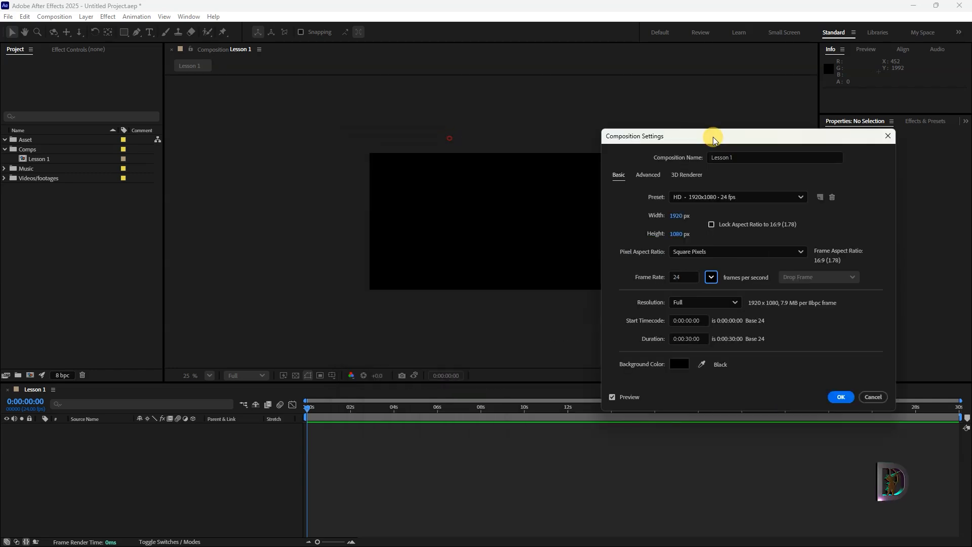
{"action": "left_click", "coordinate": [681, 361]}
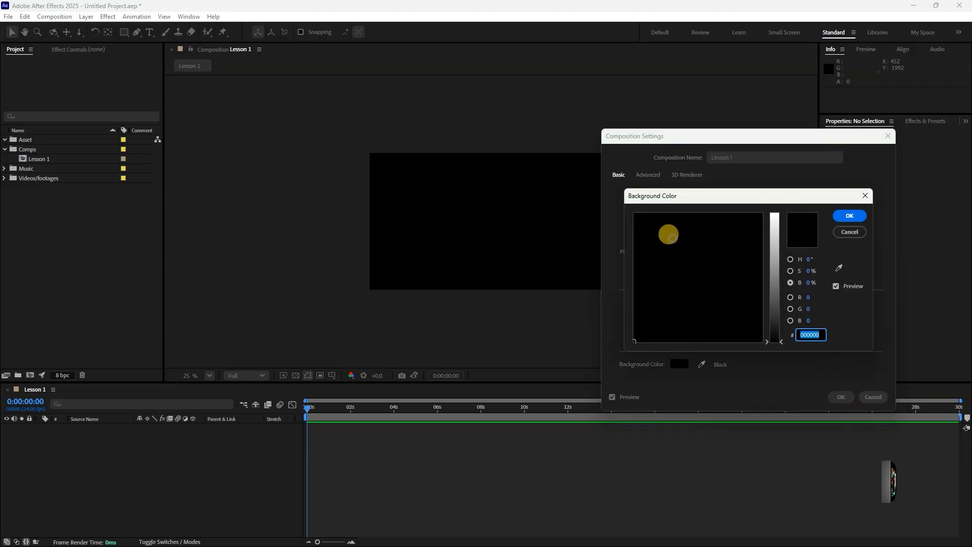
{"action": "left_click", "coordinate": [790, 259]}
{"action": "left_click", "coordinate": [744, 237]}
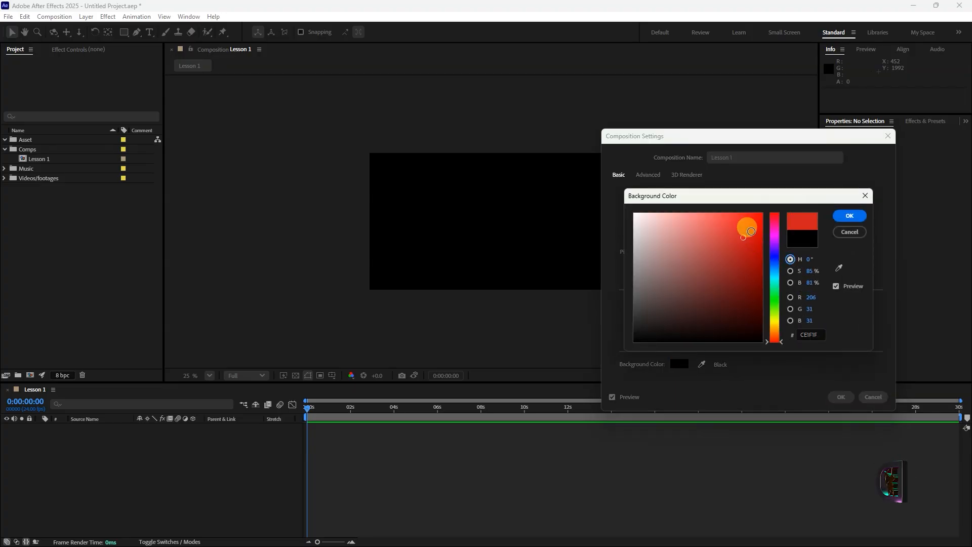
{"action": "left_click_drag", "start_coordinate": [751, 231], "coordinate": [809, 224]}
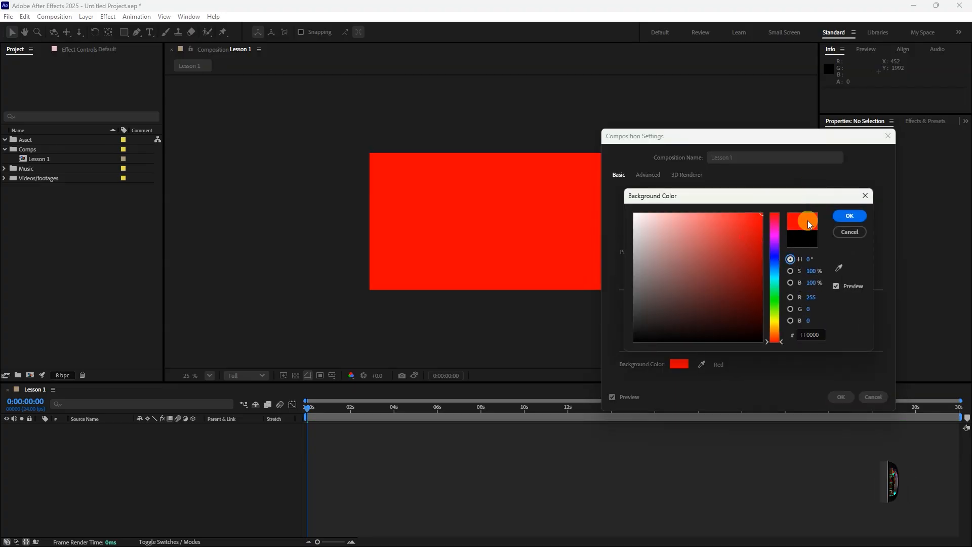
{"action": "left_click", "coordinate": [850, 231]}
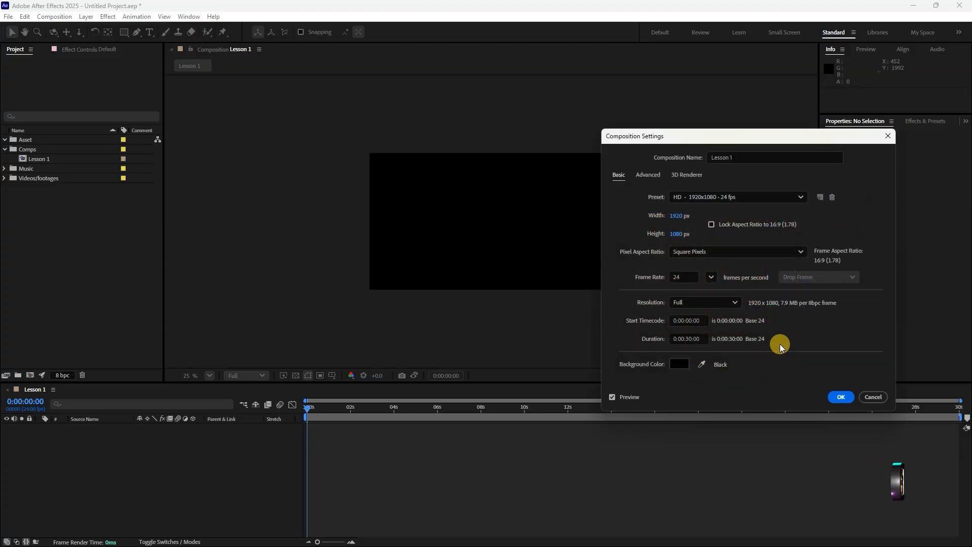
Set the Lesson 1 composition's duration to 10 seconds and accept the new composition settings.
{"action": "left_click_drag", "start_coordinate": [748, 136], "coordinate": [595, 136]}
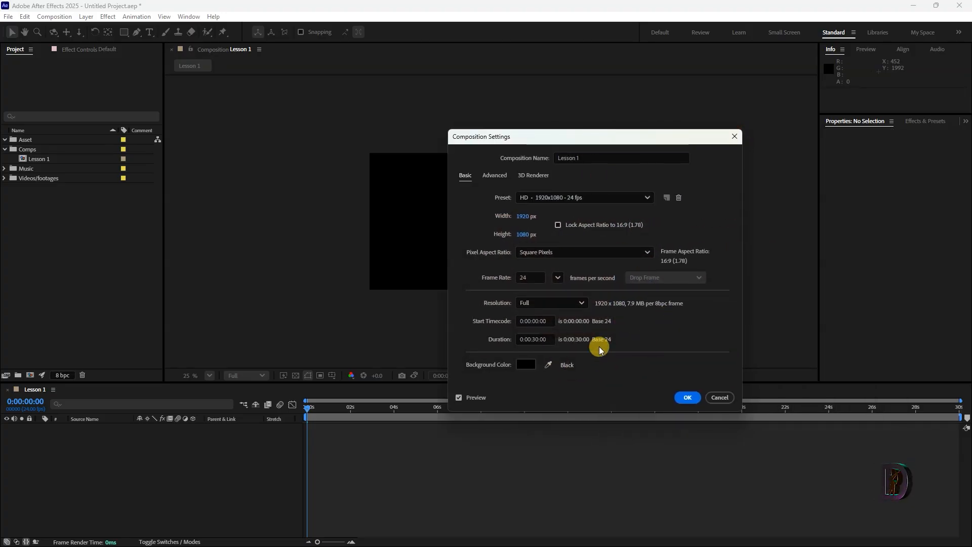
{"action": "left_click", "coordinate": [534, 339]}
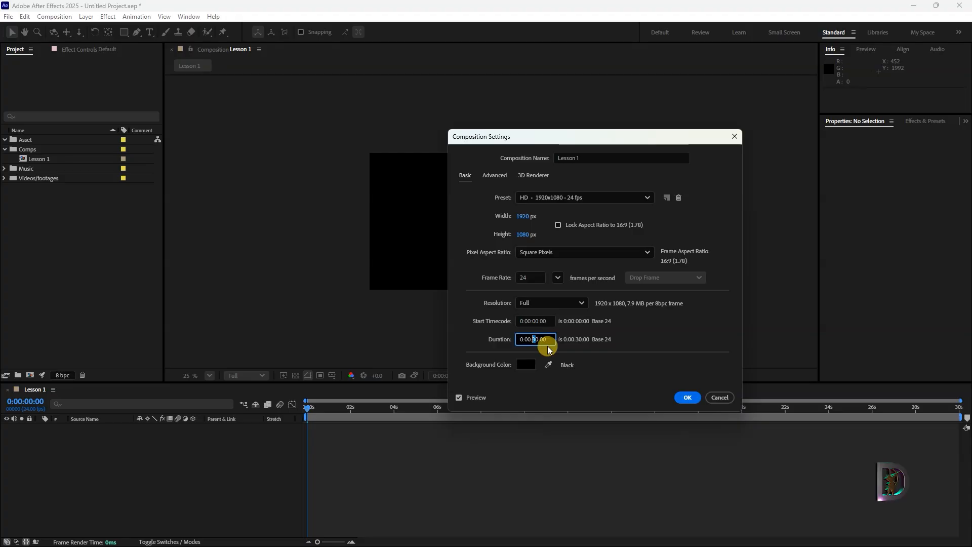
{"action": "type", "text": "1"}
{"action": "left_click", "coordinate": [686, 398]}
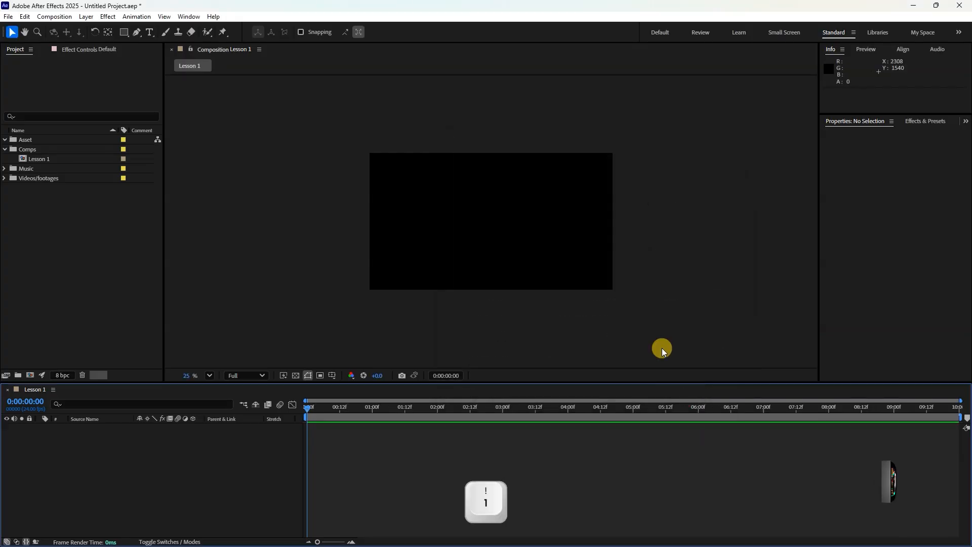
{"action": "left_click_drag", "start_coordinate": [354, 407], "coordinate": [301, 438]}
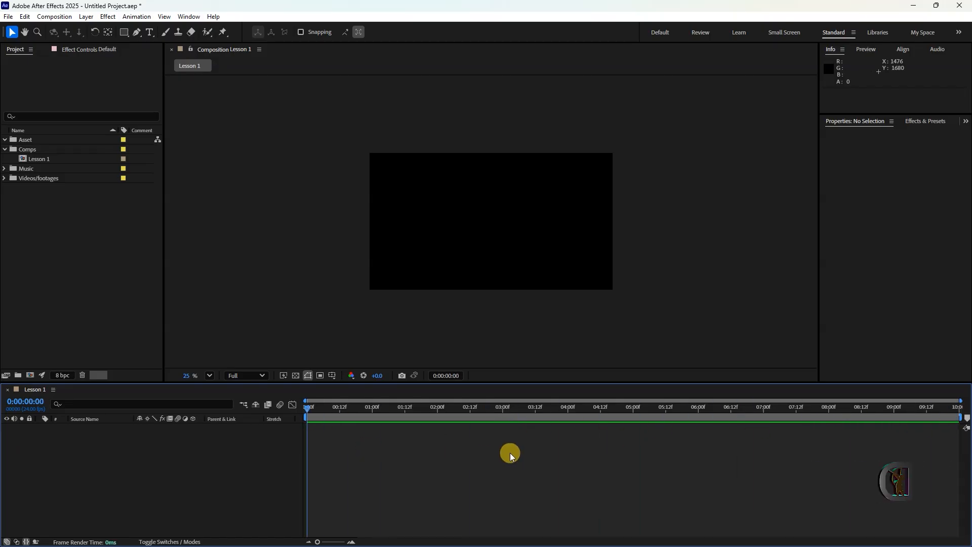
Show the rulers in the composition view and place one horizontal and one vertical guide crossing near the frame's centre.
{"action": "left_click", "coordinate": [282, 190]}
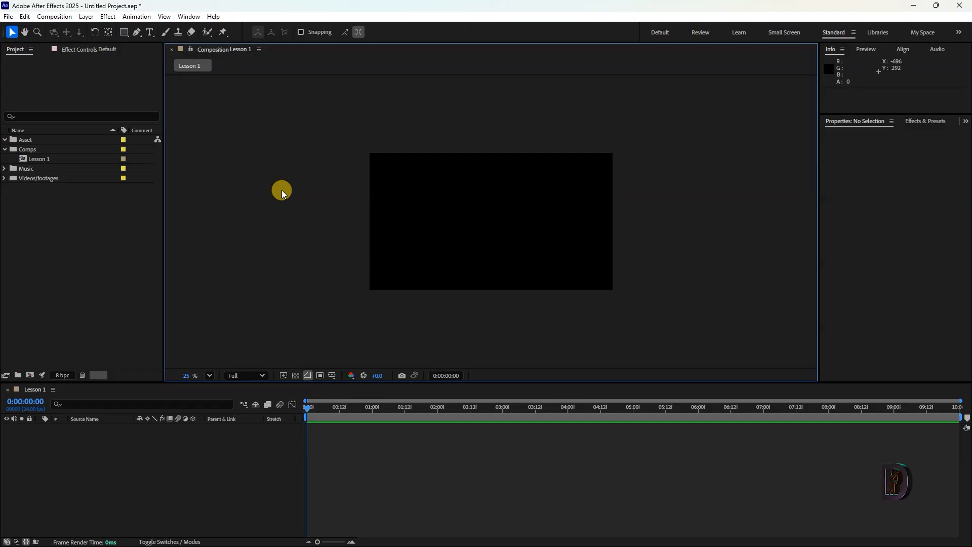
{"action": "key", "text": "ctrl+r"}
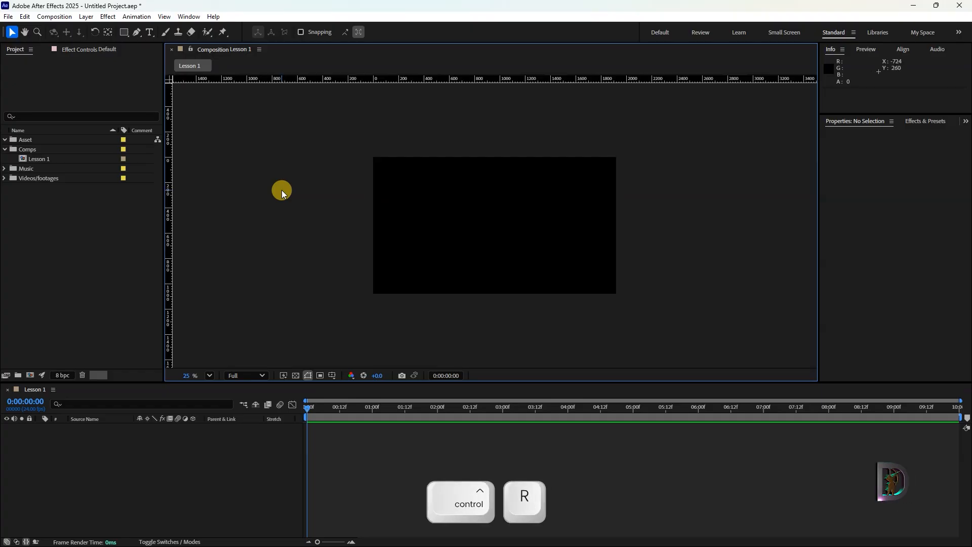
{"action": "left_click_drag", "start_coordinate": [343, 78], "coordinate": [284, 221]}
{"action": "left_click_drag", "start_coordinate": [168, 250], "coordinate": [485, 237]}
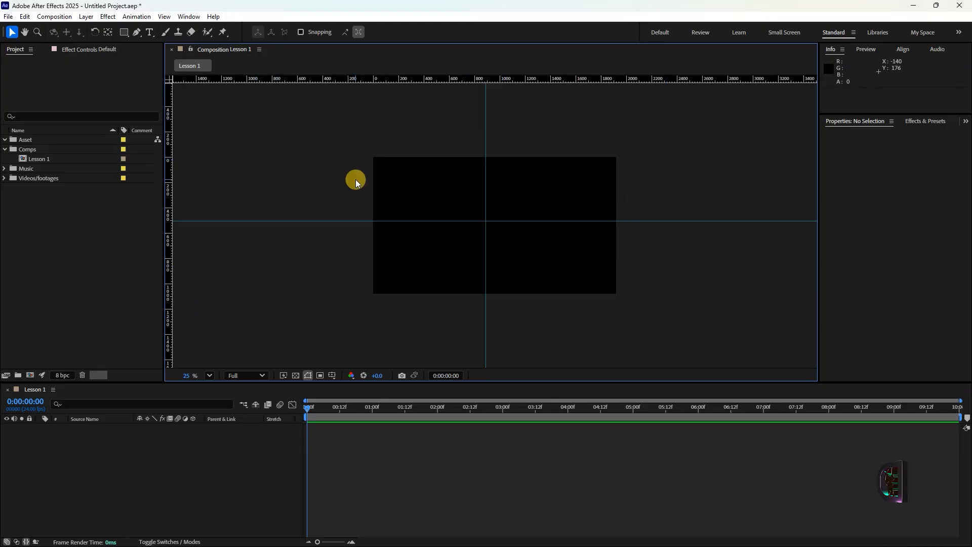
Hide the rulers in the composition view.
{"action": "key", "text": "ctrl"}
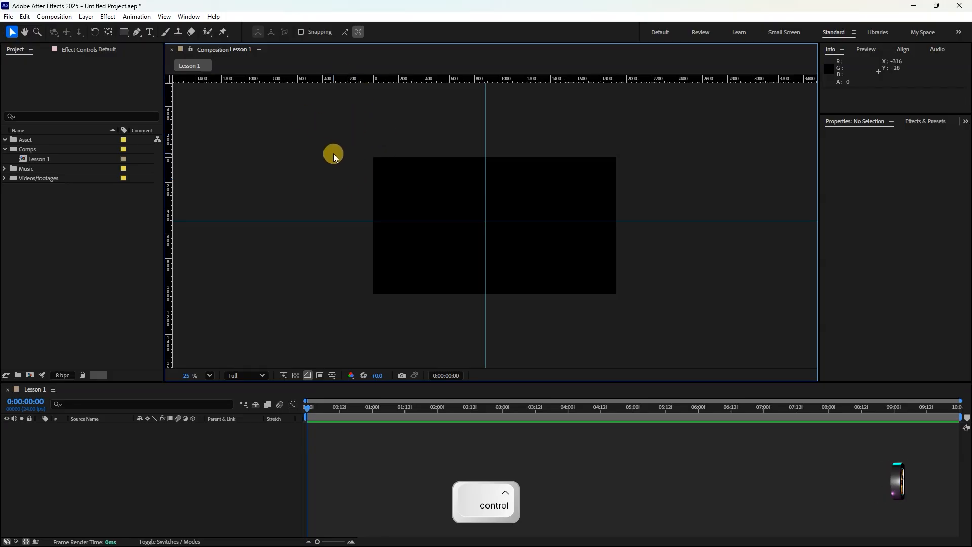
{"action": "key", "text": "ctrl+r"}
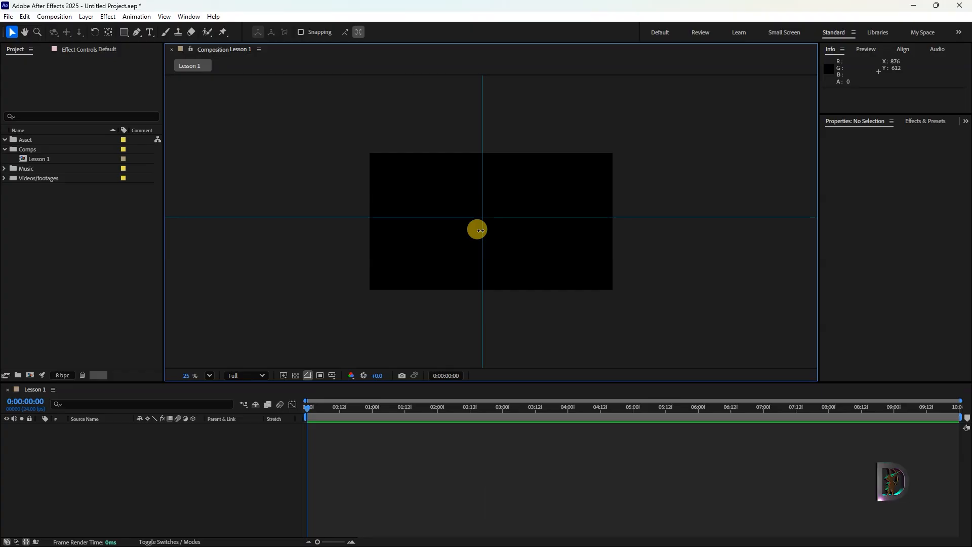
{"action": "key", "text": "ctrl"}
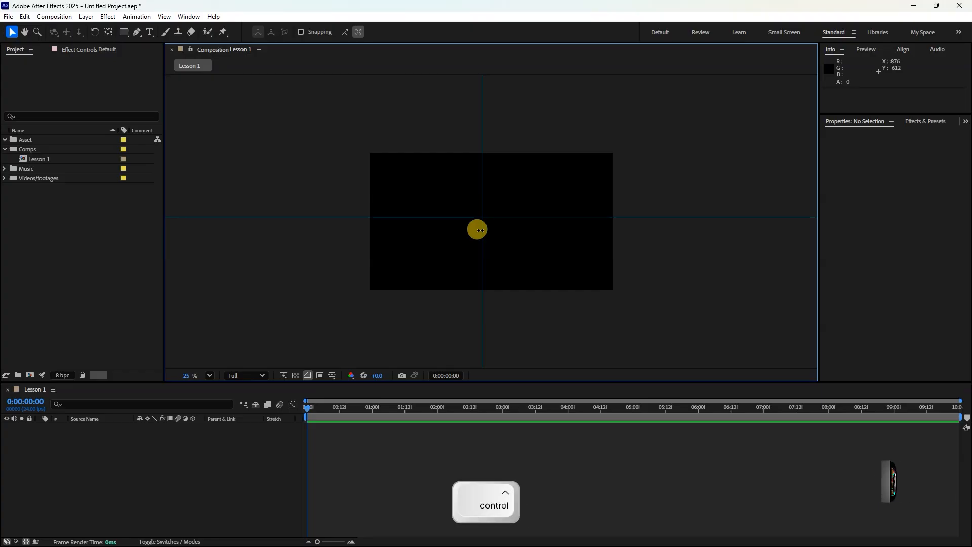
Toggle the guides' visibility in the composition view and leave the guides hidden.
{"action": "key", "text": "ctrl+semicolon"}
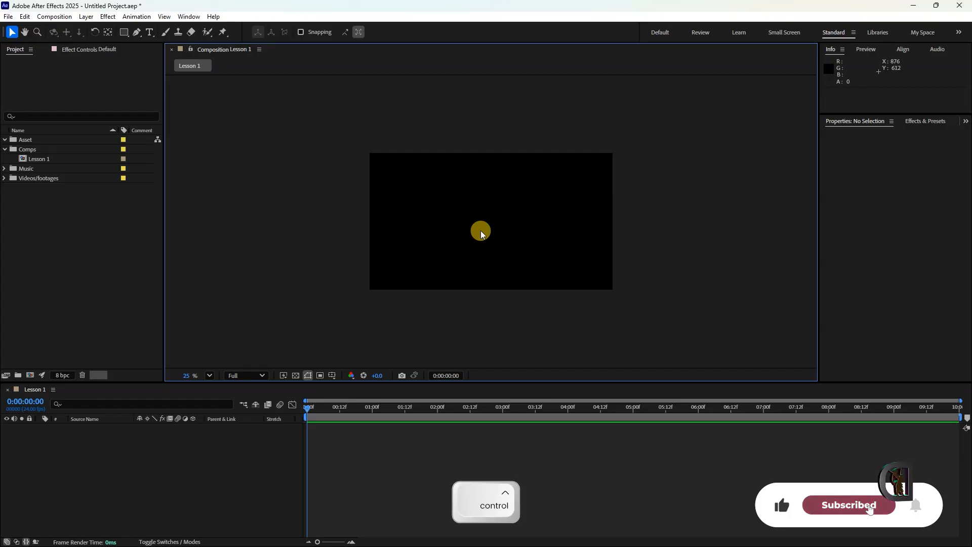
{"action": "key", "text": "ctrl+semicolon"}
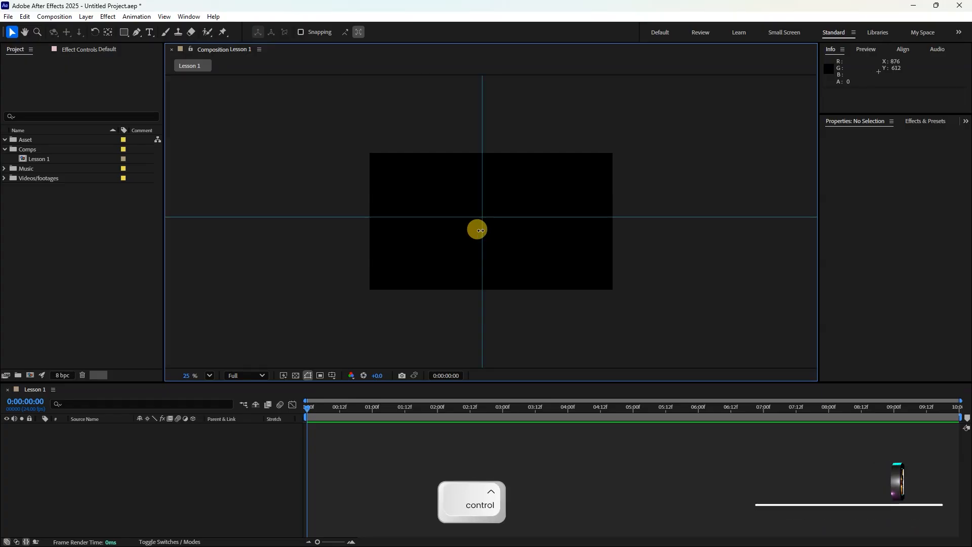
{"action": "key", "text": "ctrl+semicolon"}
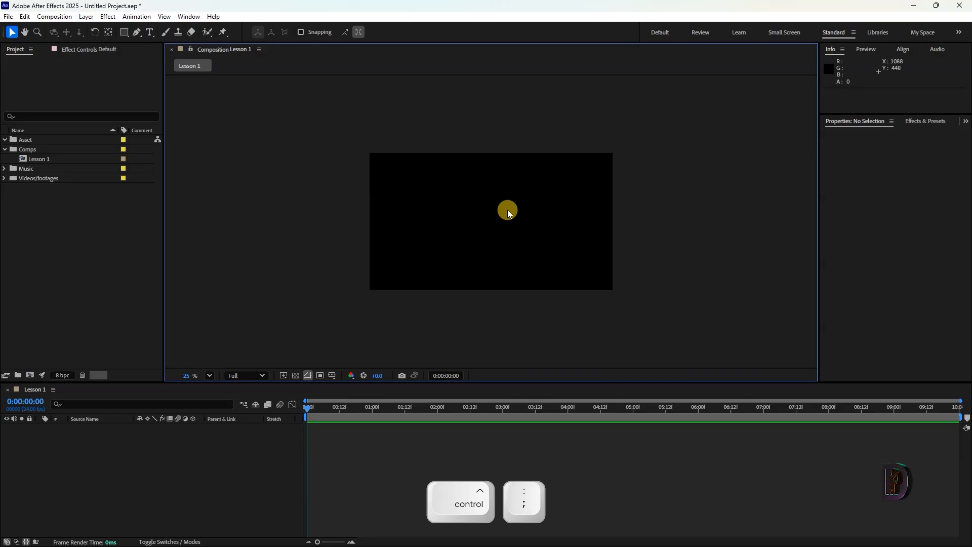
Set the composition viewer's magnification to Fit up to 100%.
{"action": "scroll", "coordinate": [489, 196], "scroll_direction": "up", "scroll_amount": 2}
{"action": "scroll", "coordinate": [489, 195], "scroll_direction": "down", "scroll_amount": 3}
{"action": "scroll", "coordinate": [489, 195], "scroll_direction": "up", "scroll_amount": 3}
{"action": "key", "text": "space"}
{"action": "left_click_drag", "start_coordinate": [538, 254], "coordinate": [536, 223]}
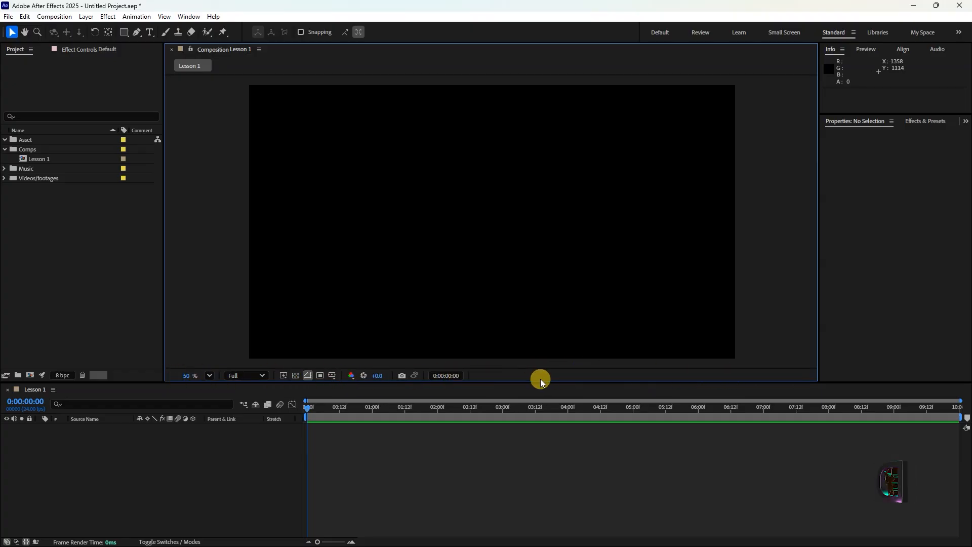
{"action": "left_click", "coordinate": [182, 376]}
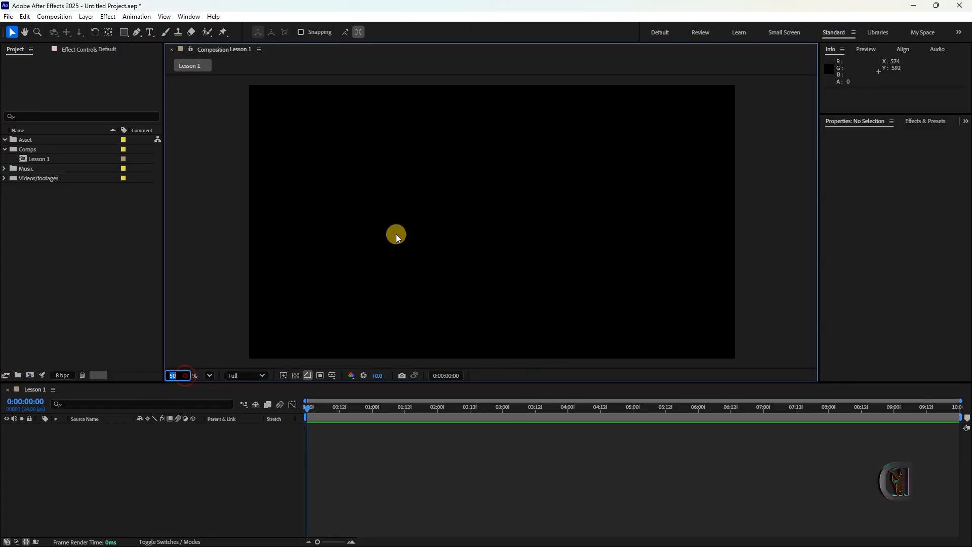
{"action": "left_click", "coordinate": [185, 431]}
{"action": "left_click", "coordinate": [182, 374]}
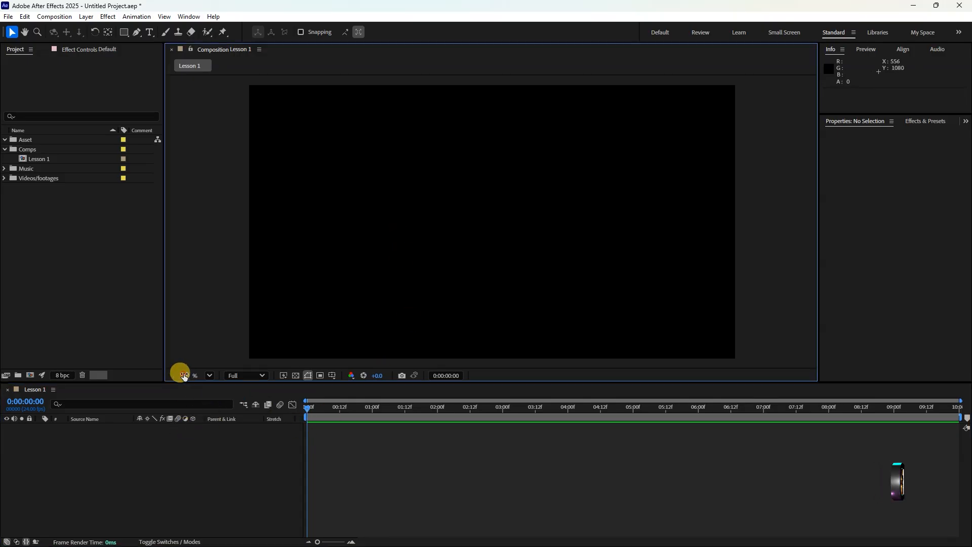
{"action": "left_click", "coordinate": [209, 375]}
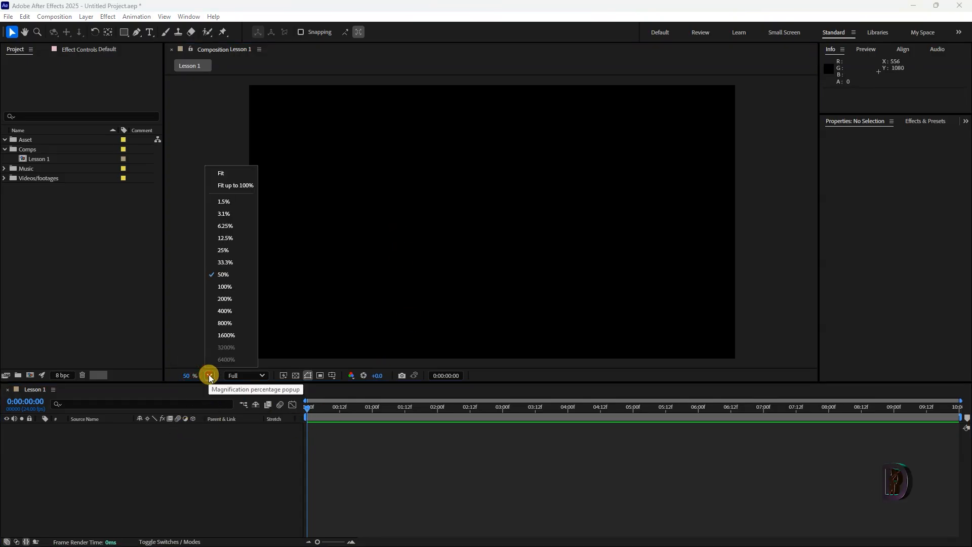
{"action": "left_click", "coordinate": [235, 186]}
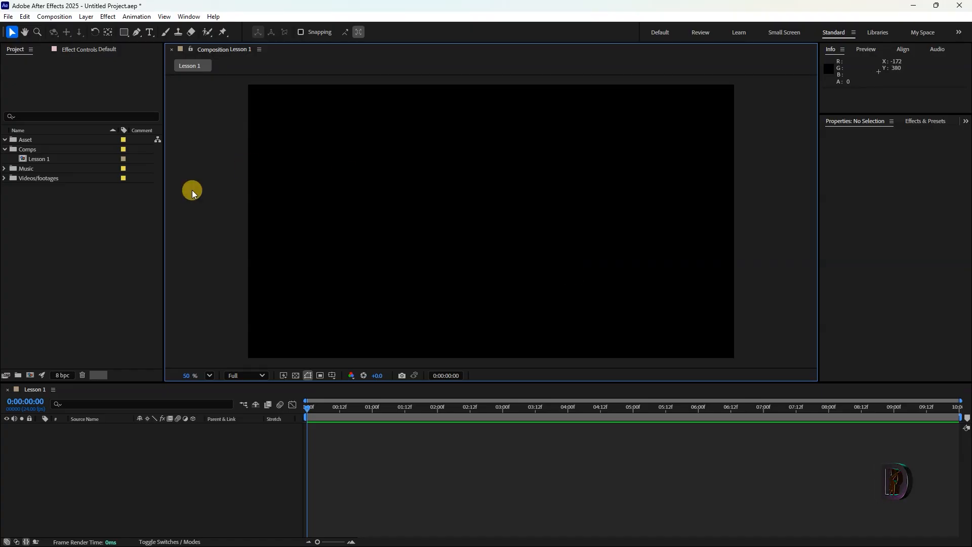
Switch the composition viewer's preview resolution to Auto and try it at several zoom levels.
{"action": "left_click", "coordinate": [252, 378]}
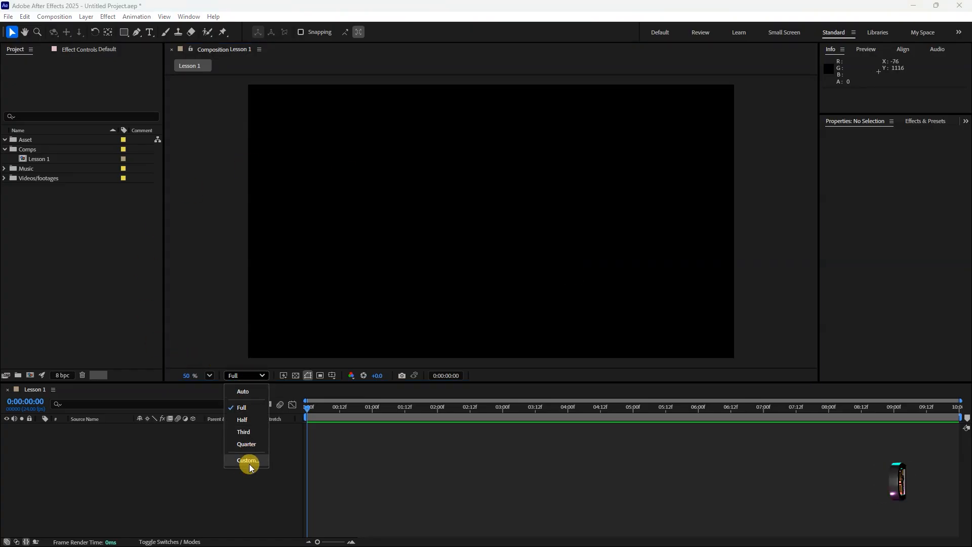
{"action": "left_click", "coordinate": [243, 420]}
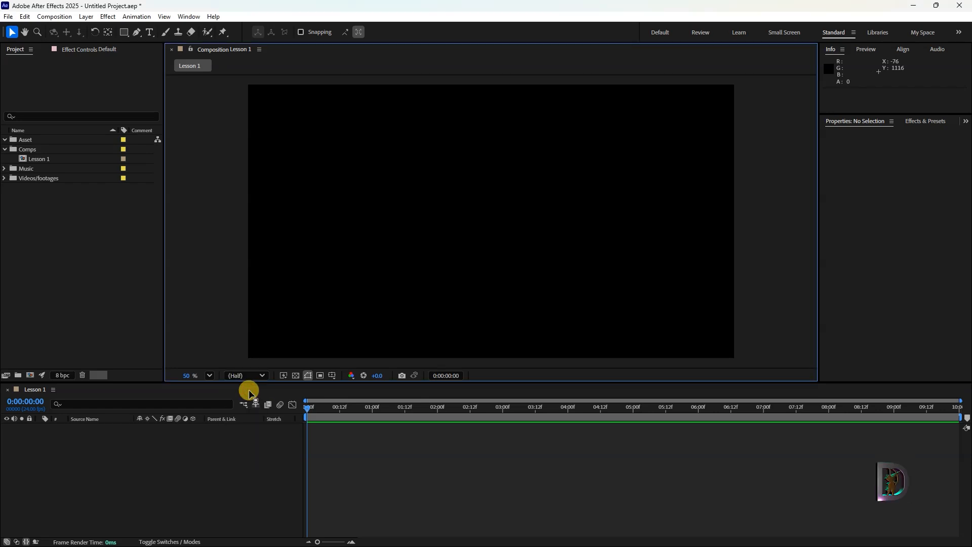
{"action": "left_click", "coordinate": [255, 374]}
{"action": "left_click", "coordinate": [454, 262]}
{"action": "scroll", "coordinate": [453, 263], "scroll_direction": "down", "scroll_amount": 1}
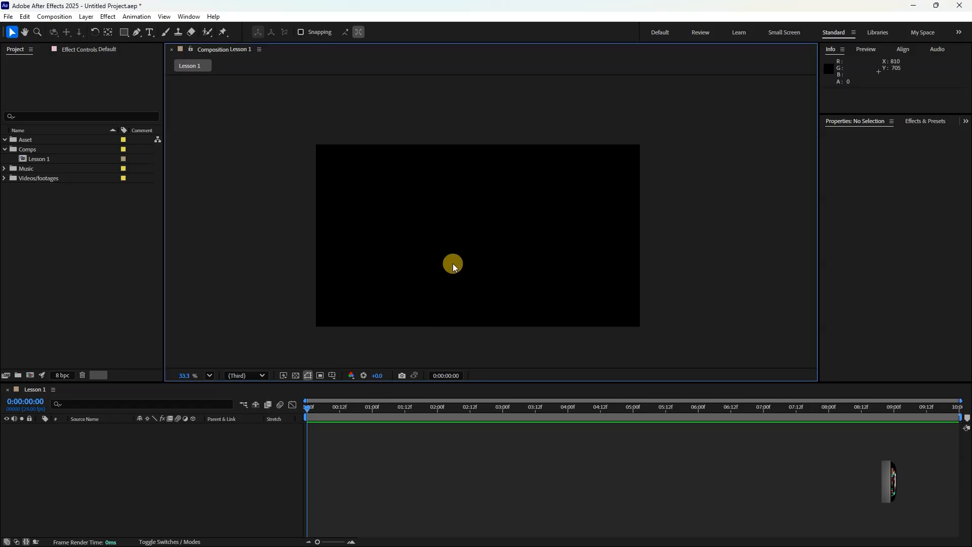
{"action": "scroll", "coordinate": [452, 264], "scroll_direction": "up", "scroll_amount": 5}
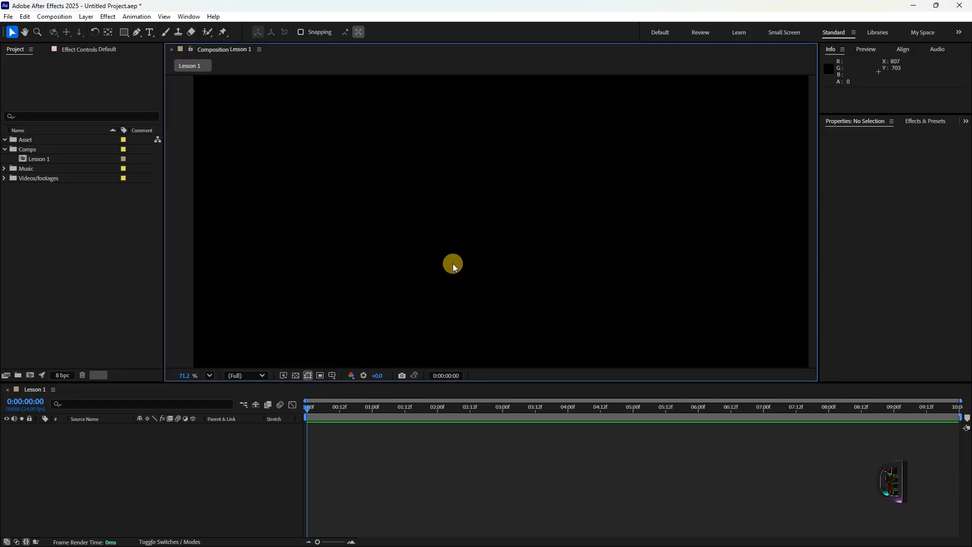
{"action": "scroll", "coordinate": [452, 263], "scroll_direction": "down", "scroll_amount": 4}
{"action": "scroll", "coordinate": [452, 269], "scroll_direction": "up", "scroll_amount": 4}
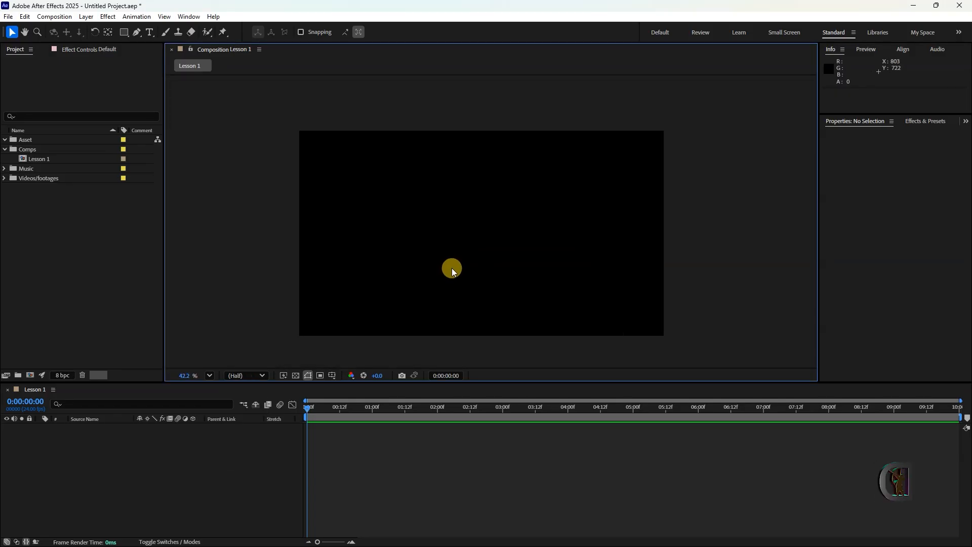
{"action": "scroll", "coordinate": [452, 269], "scroll_direction": "down", "scroll_amount": 3}
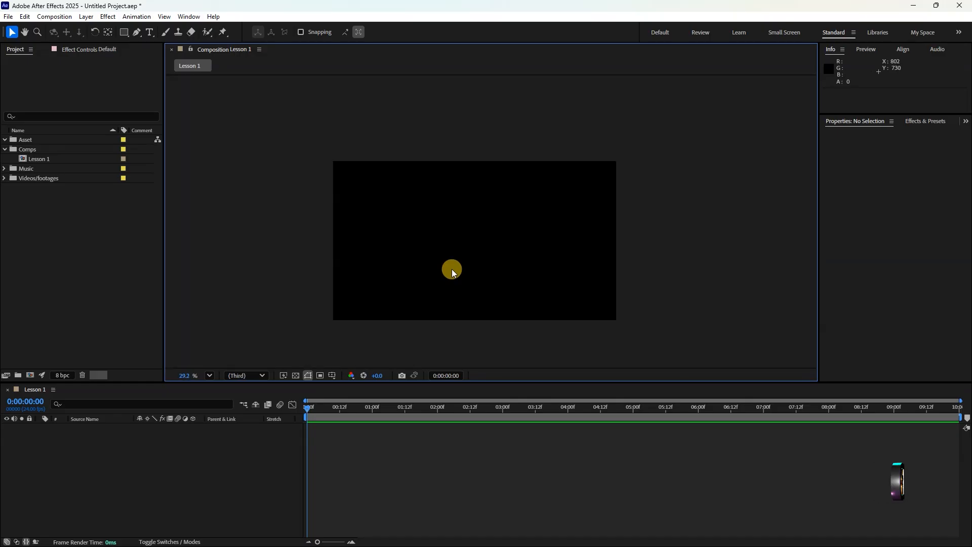
Choose Auto preview resolution again and fit the frame back into the viewer with Fit up to 100%.
{"action": "left_click", "coordinate": [263, 375]}
{"action": "left_click", "coordinate": [253, 387]}
{"action": "left_click", "coordinate": [210, 375]}
{"action": "left_click", "coordinate": [226, 188]}
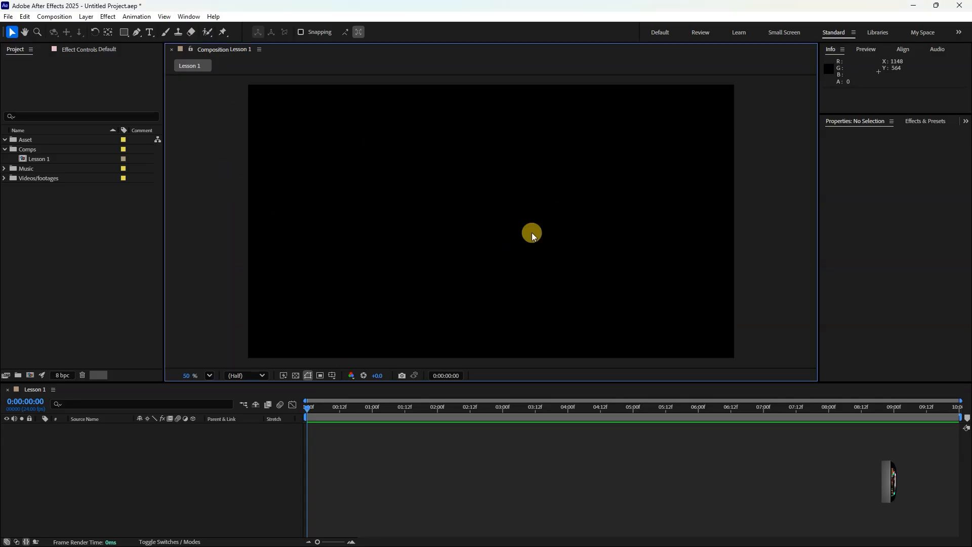
Open the Keyboard Shortcuts editor, look through the list of application commands and their shortcuts, and close it.
{"action": "left_click", "coordinate": [26, 17]}
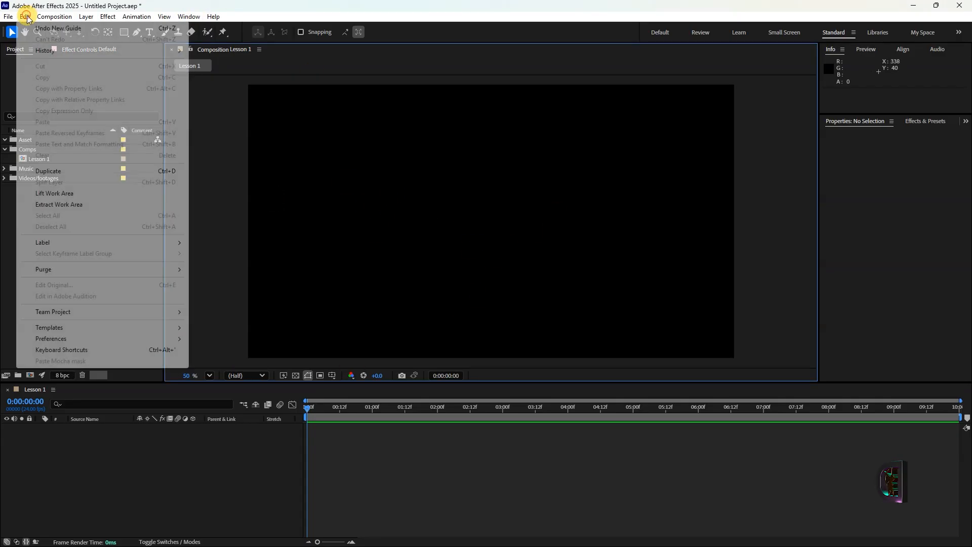
{"action": "left_click", "coordinate": [59, 351]}
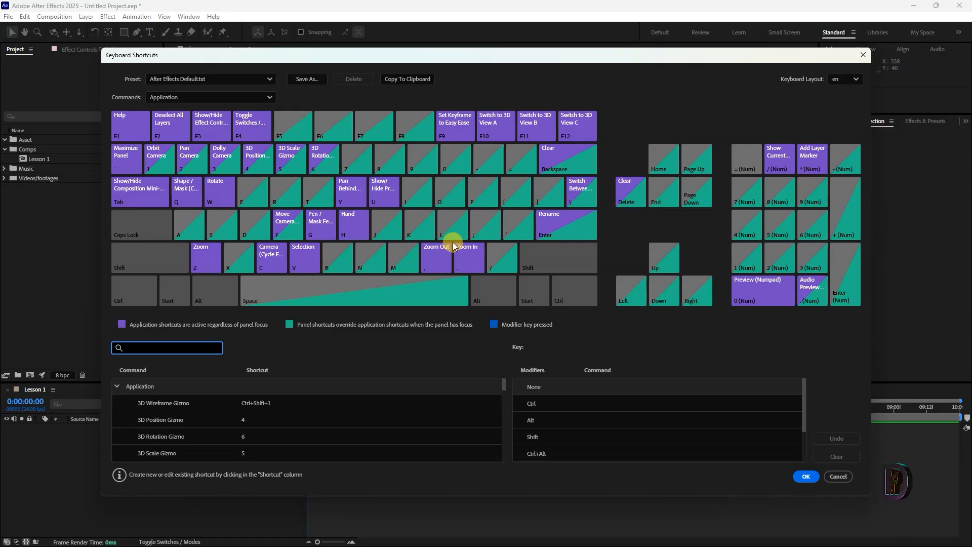
{"action": "scroll", "coordinate": [312, 417], "scroll_direction": "down", "scroll_amount": 1}
{"action": "scroll", "coordinate": [312, 417], "scroll_direction": "down", "scroll_amount": 4}
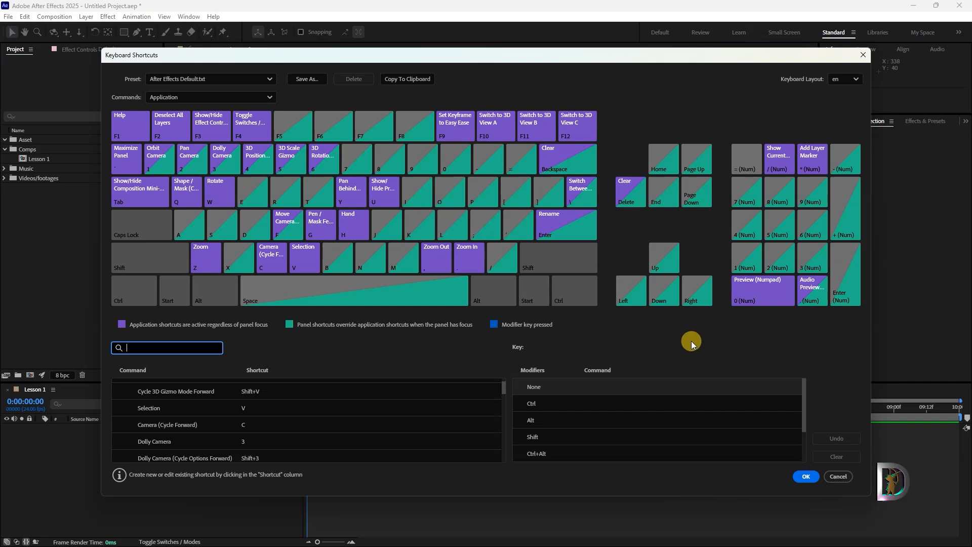
{"action": "left_click", "coordinate": [805, 476]}
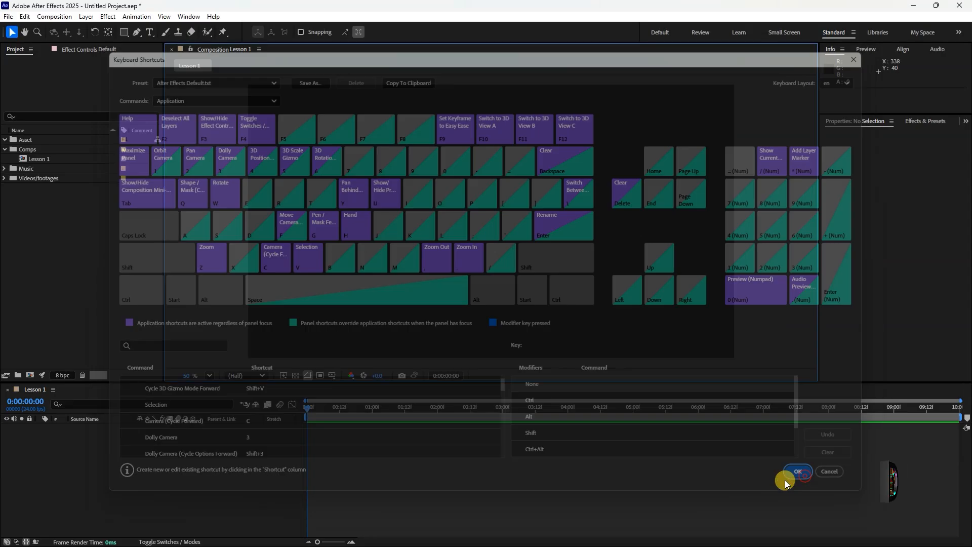
Examine the fast preview options of the composition viewer without choosing a different one.
{"action": "left_click_drag", "start_coordinate": [313, 407], "coordinate": [290, 417]}
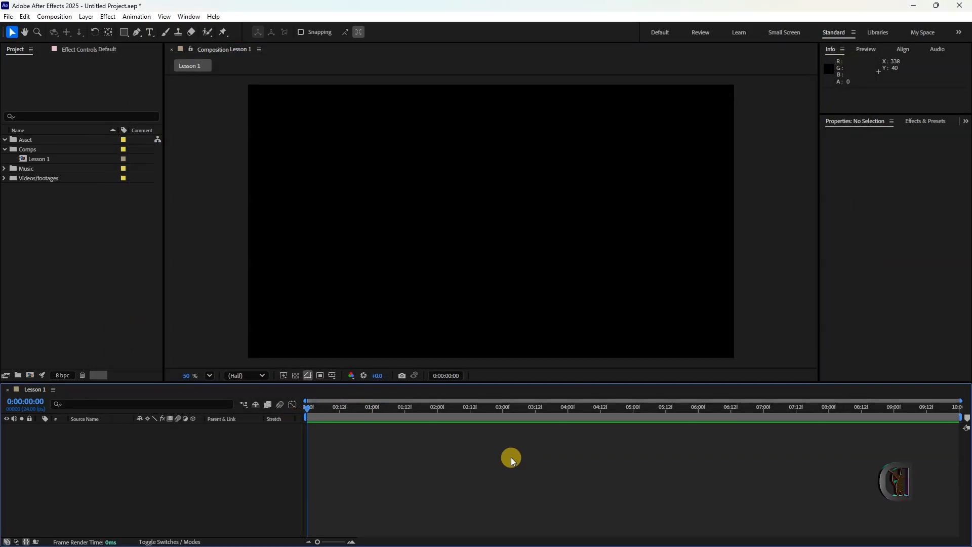
{"action": "left_click", "coordinate": [284, 375]}
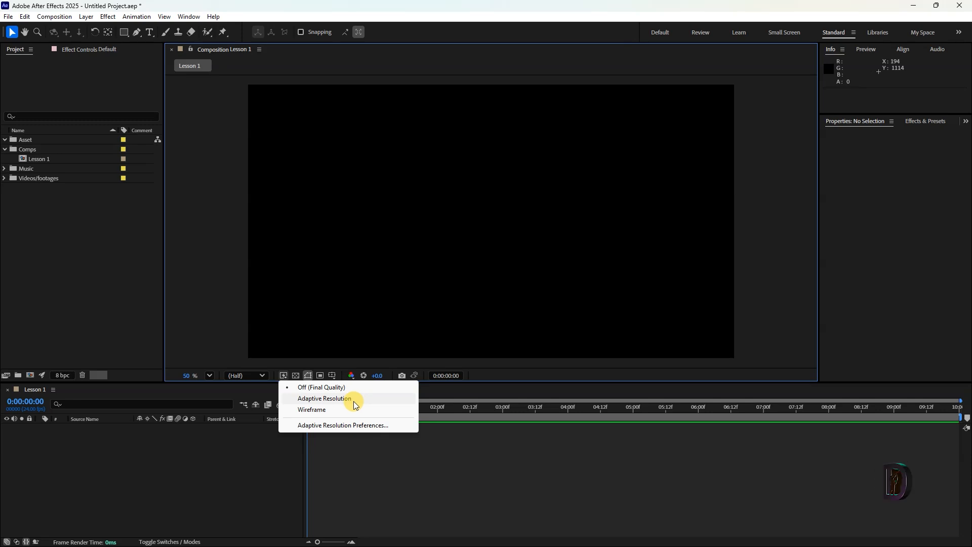
{"action": "left_click", "coordinate": [481, 445]}
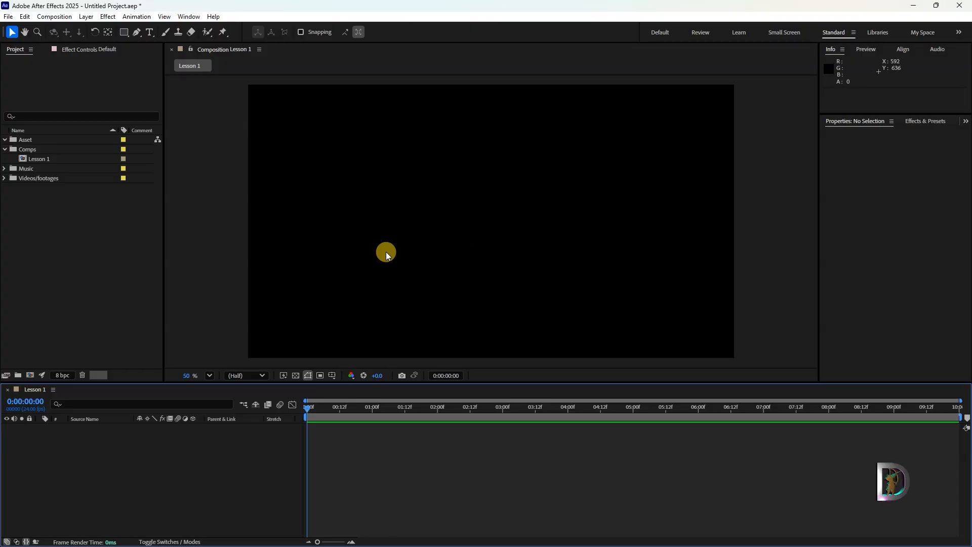
Toggle the transparency grid on and off in the composition viewer, leaving it off.
{"action": "left_click", "coordinate": [296, 376]}
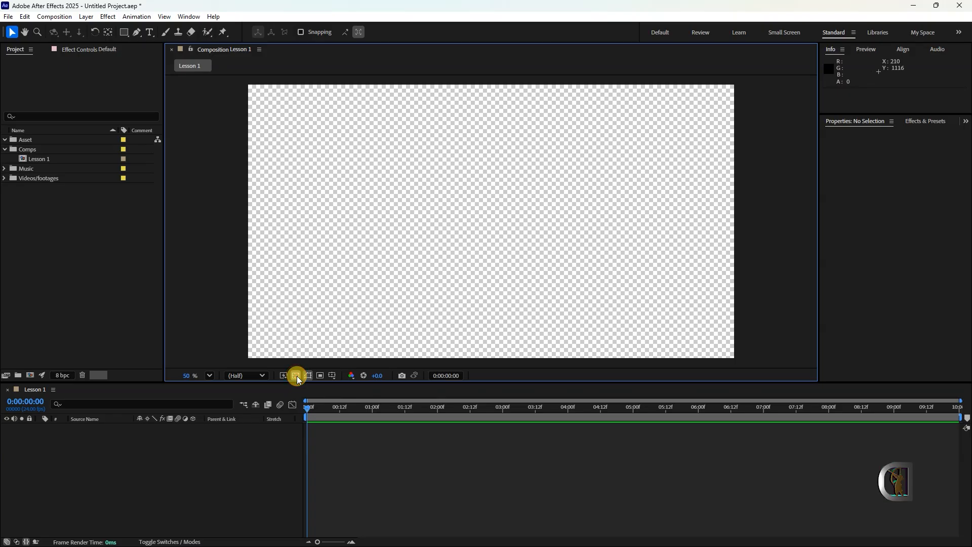
{"action": "left_click", "coordinate": [297, 376]}
{"action": "left_click", "coordinate": [297, 376]}
{"action": "left_click", "coordinate": [297, 375]}
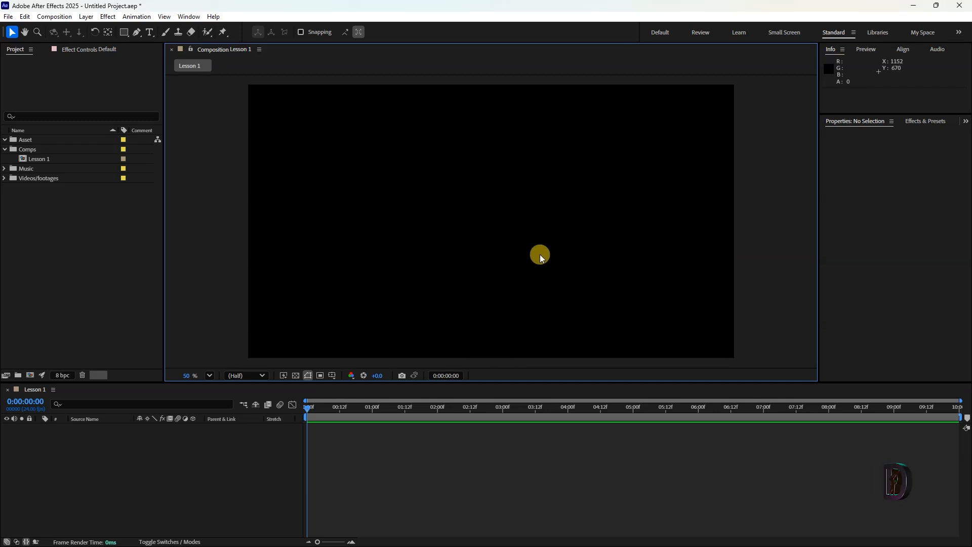
Try cropping the composition to a region of interest about 1074 by 296 pixels in the frame's upper half, and undo the crop.
{"action": "left_click", "coordinate": [309, 375]}
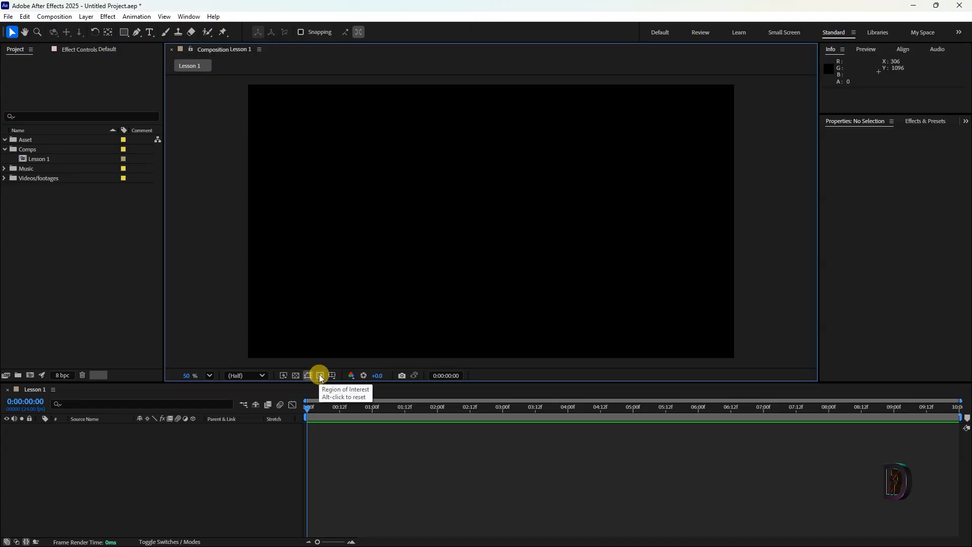
{"action": "left_click", "coordinate": [319, 375]}
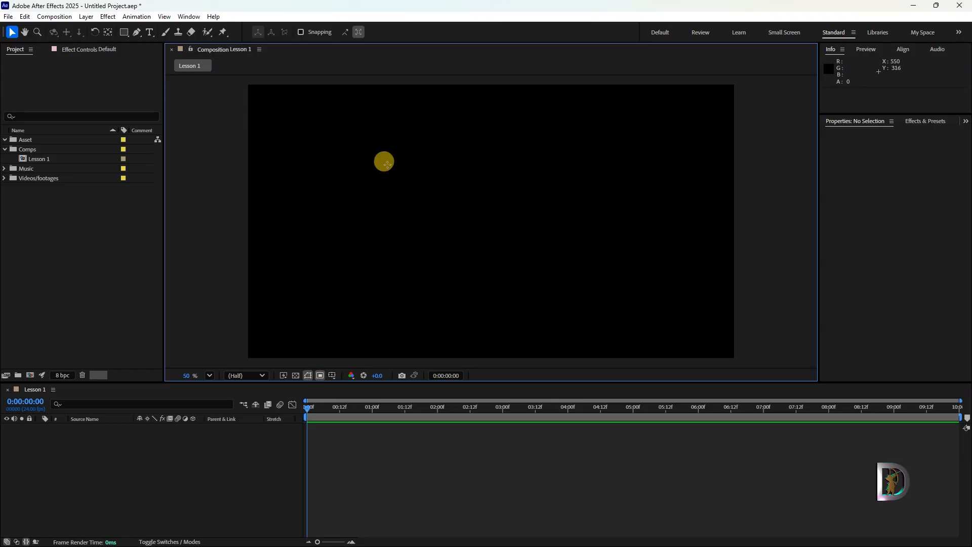
{"action": "left_click_drag", "start_coordinate": [326, 133], "coordinate": [602, 211]}
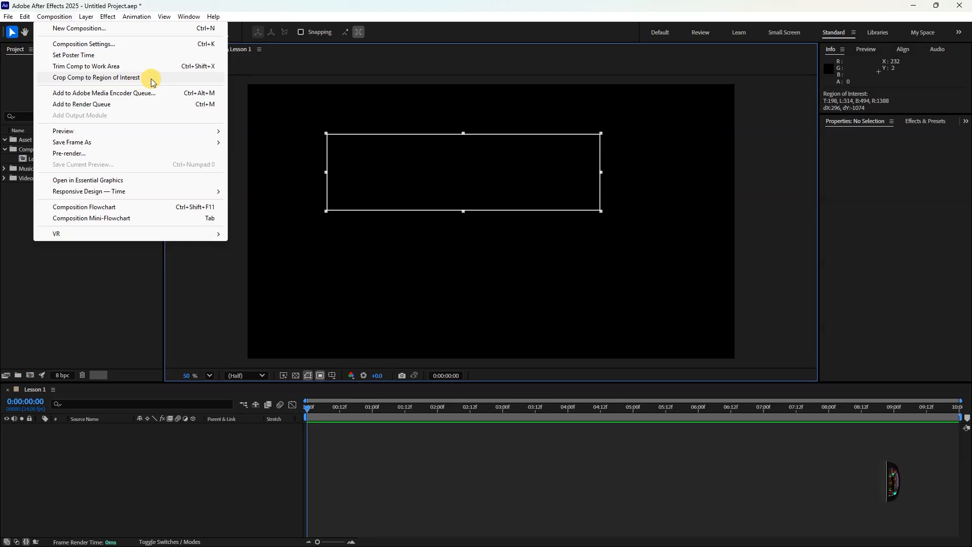
{"action": "left_click", "coordinate": [100, 80]}
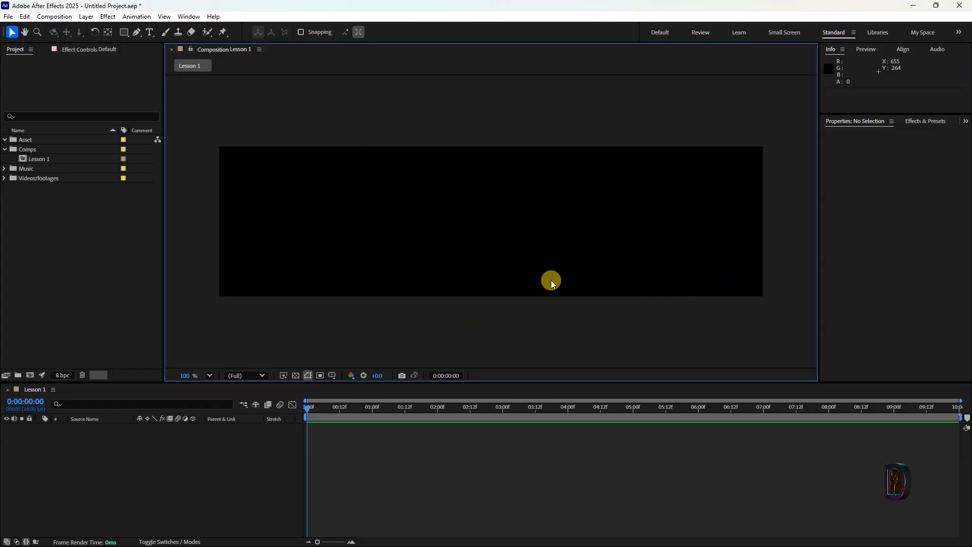
{"action": "key", "text": "ctrl+z"}
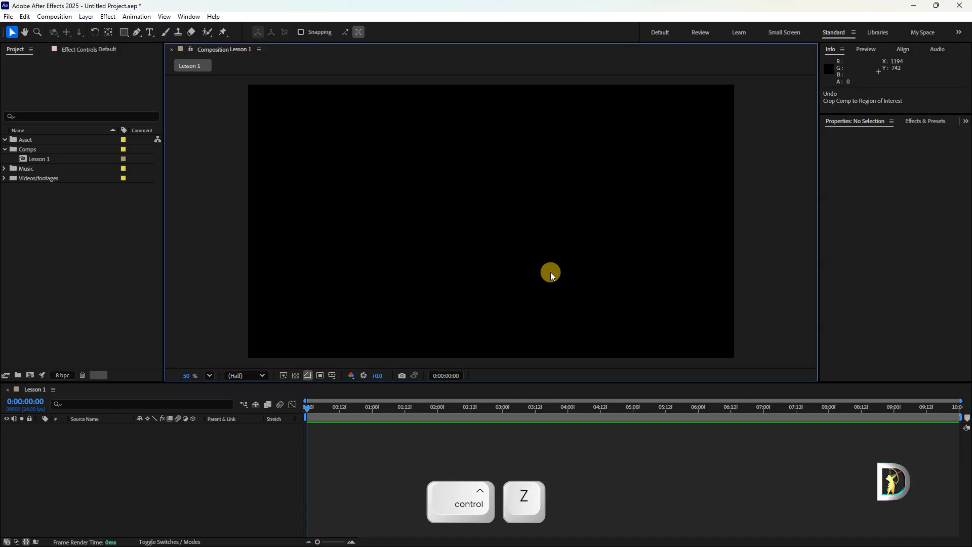
Show the Title/Action Safe margins over the composition frame, and replace them with the Proportional Grid.
{"action": "left_click", "coordinate": [333, 375]}
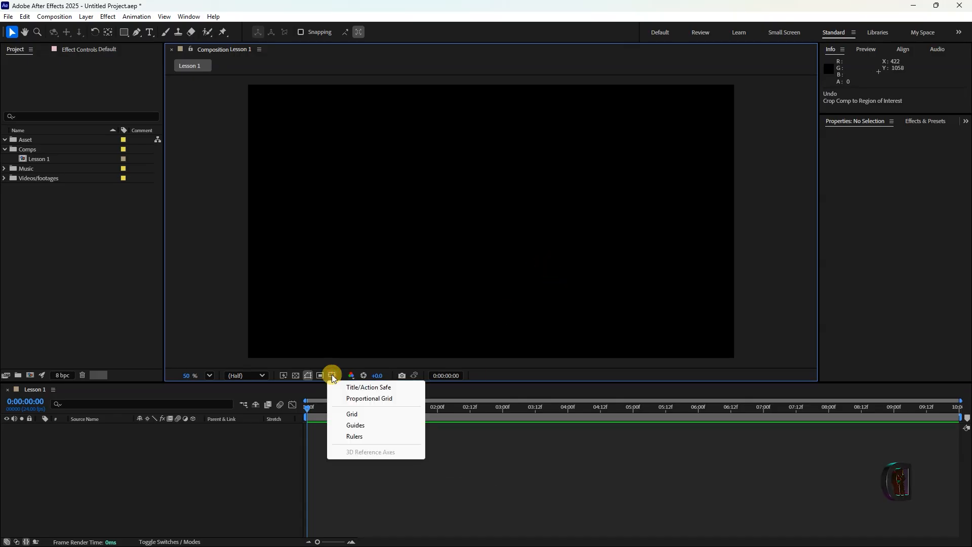
{"action": "left_click", "coordinate": [366, 388]}
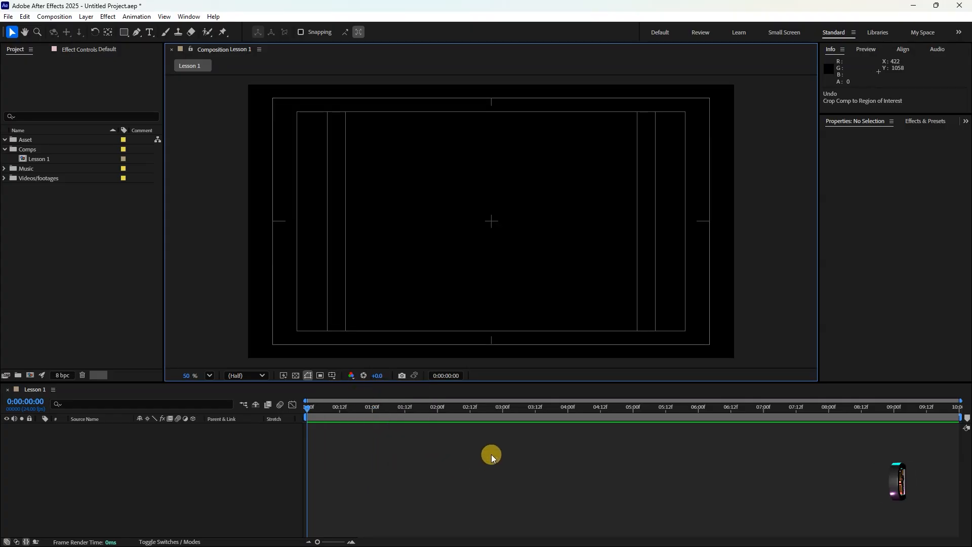
{"action": "left_click", "coordinate": [332, 375]}
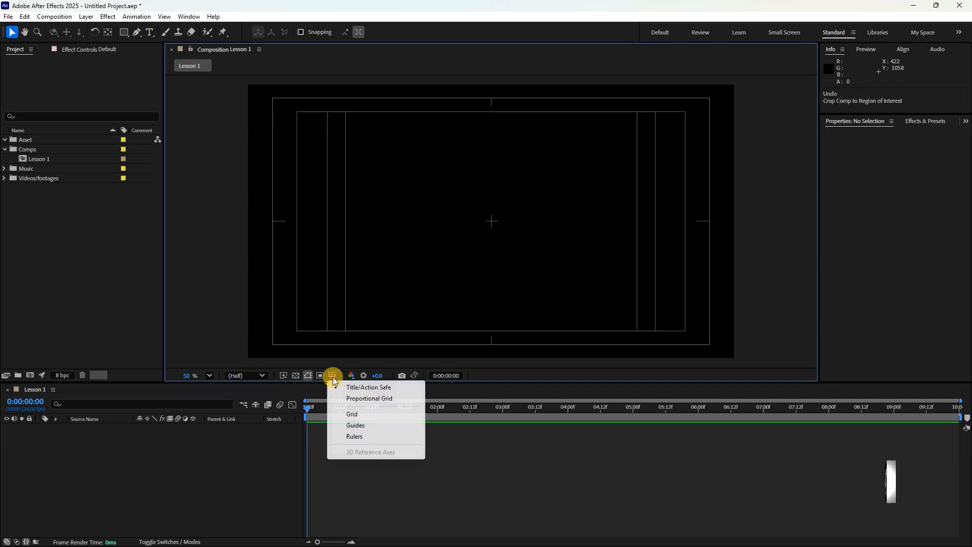
{"action": "left_click", "coordinate": [373, 401]}
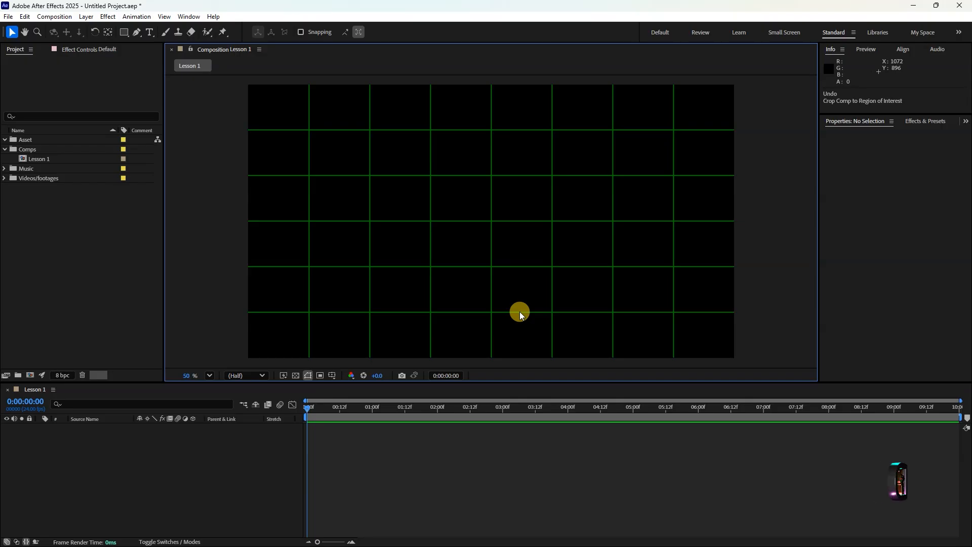
Add the standard Grid overlay to the composition frame alongside the Proportional Grid.
{"action": "left_click", "coordinate": [332, 376]}
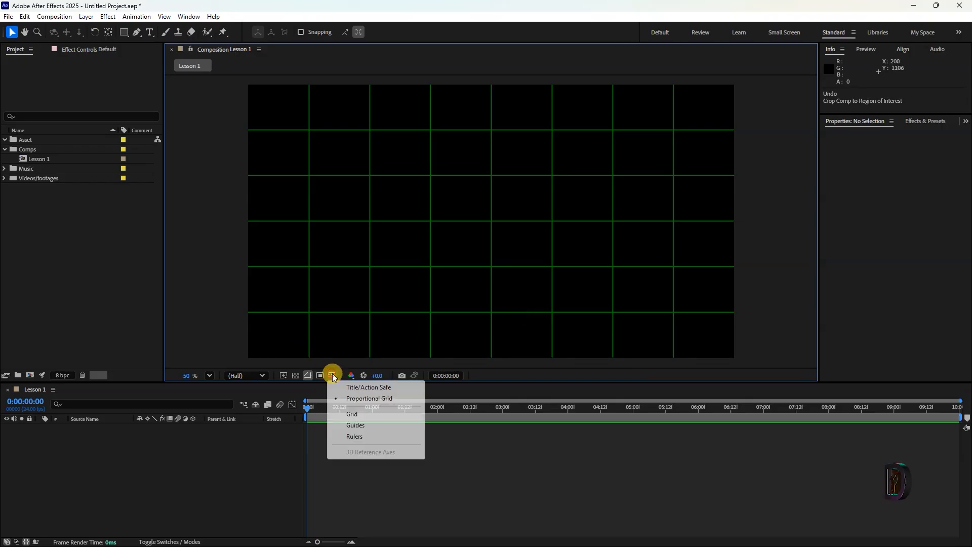
{"action": "left_click", "coordinate": [352, 414]}
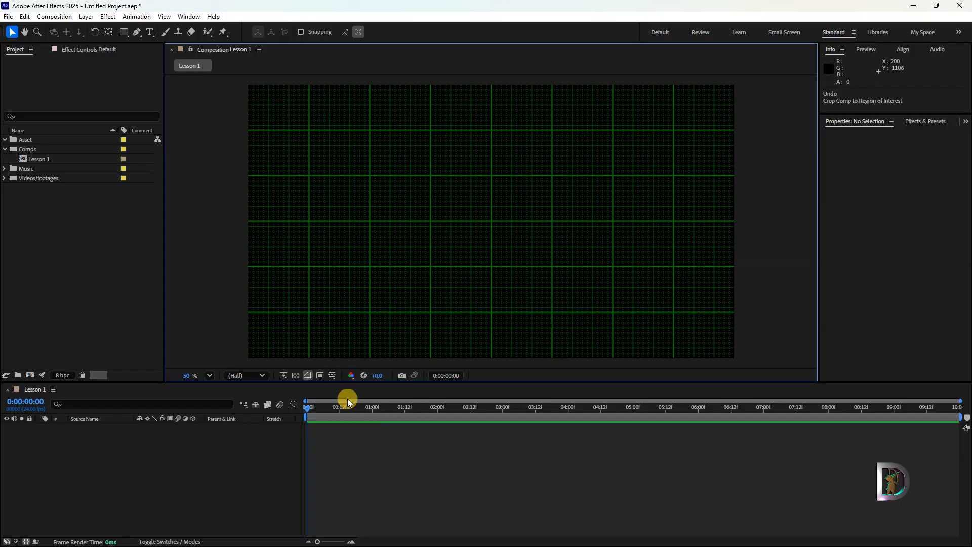
Show the guides and the rulers in the composition viewer.
{"action": "left_click", "coordinate": [331, 376]}
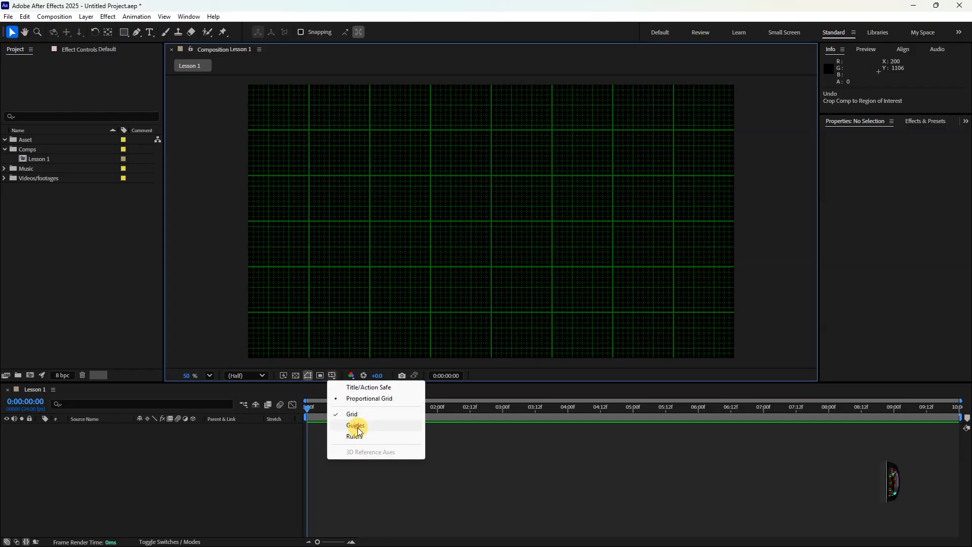
{"action": "left_click", "coordinate": [355, 426]}
{"action": "left_click", "coordinate": [332, 375]}
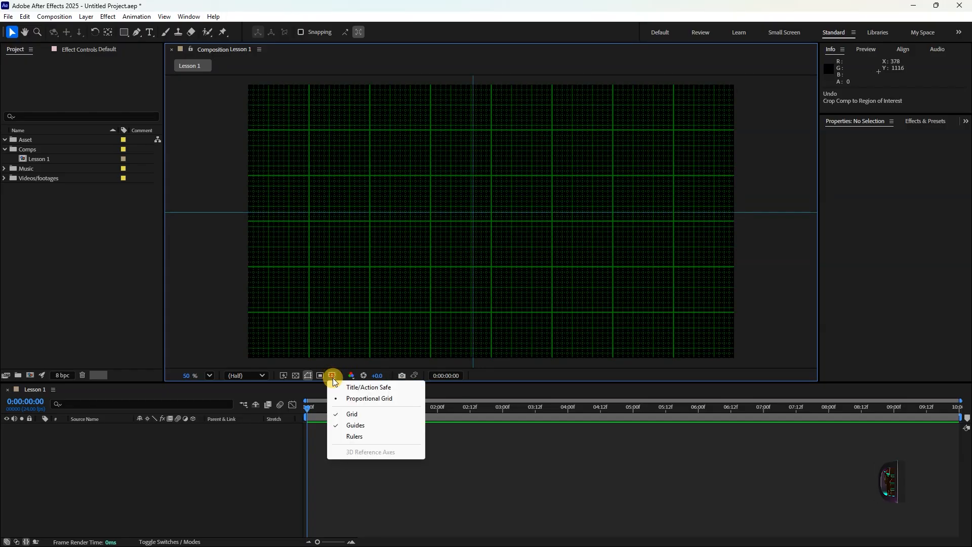
{"action": "left_click", "coordinate": [355, 434]}
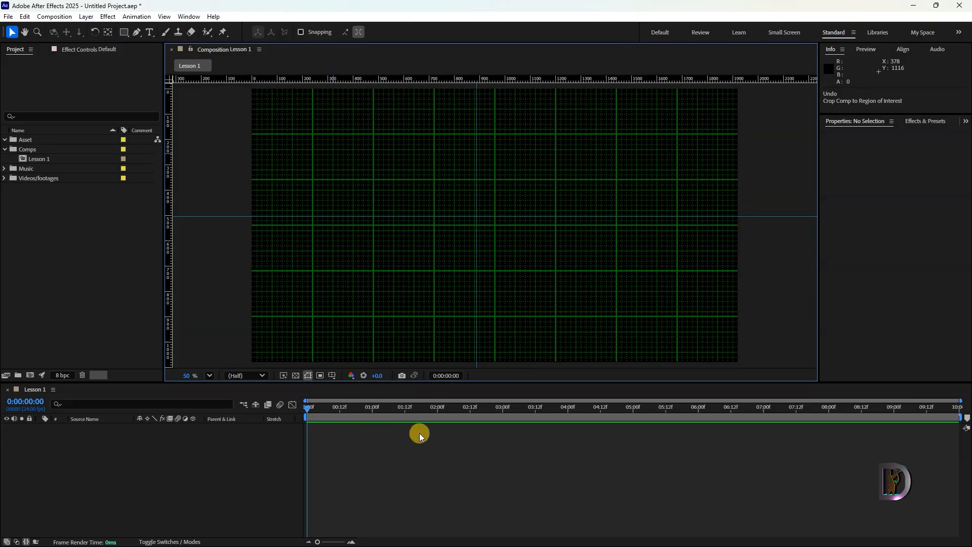
Hide the rulers and the guides in the composition viewer.
{"action": "left_click", "coordinate": [332, 376]}
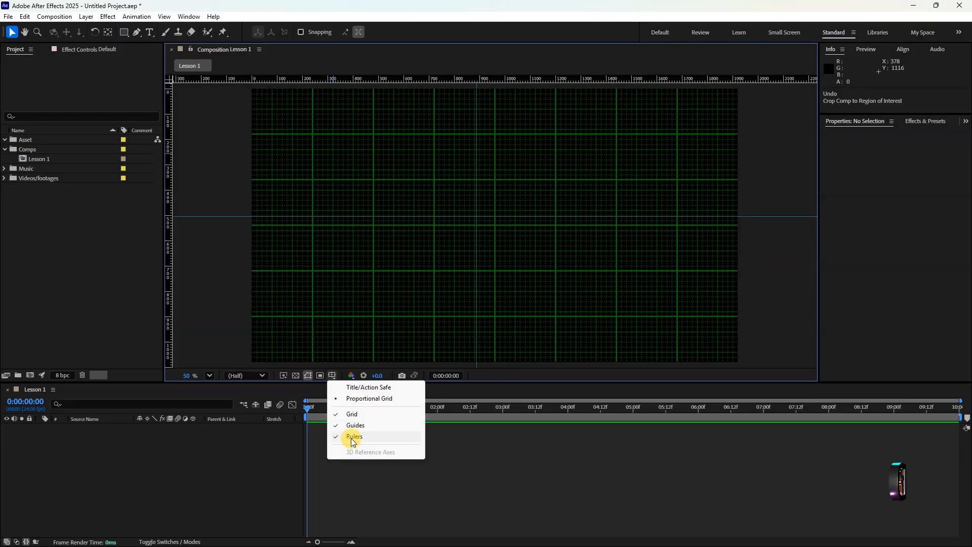
{"action": "left_click", "coordinate": [353, 436]}
{"action": "left_click", "coordinate": [332, 376]}
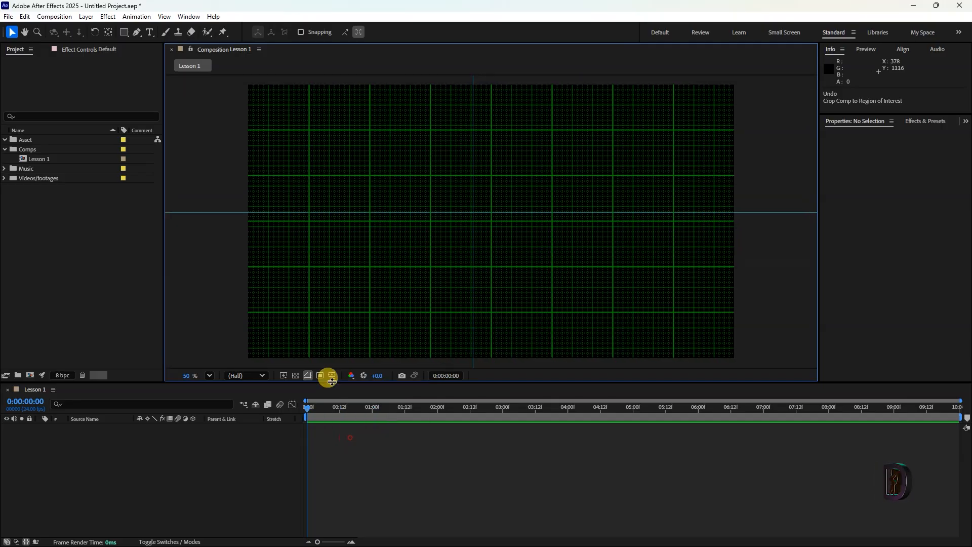
{"action": "left_click", "coordinate": [353, 430]}
Turn off the Grid, replace the Proportional Grid with the Title/Action Safe margins, and hide those margins too.
{"action": "left_click", "coordinate": [332, 376]}
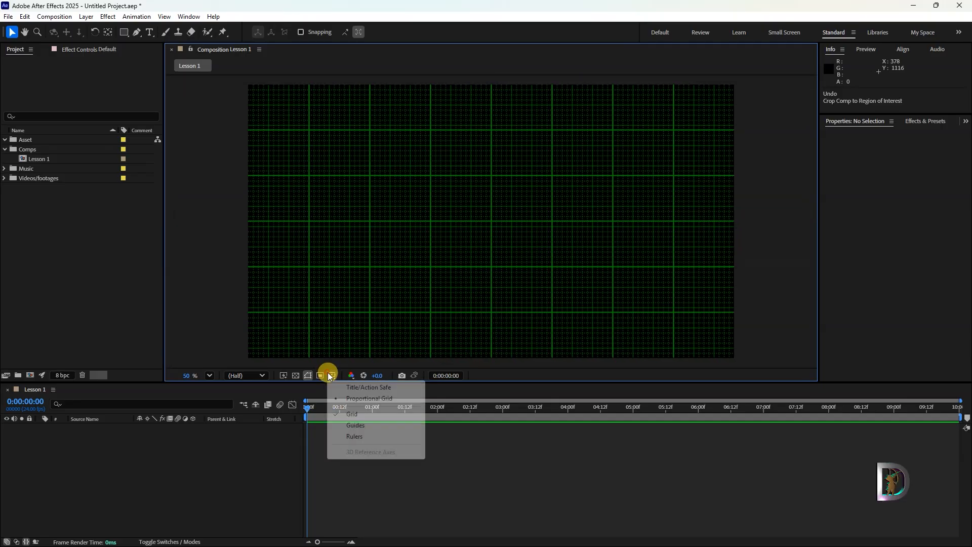
{"action": "left_click", "coordinate": [342, 414]}
{"action": "left_click", "coordinate": [330, 374]}
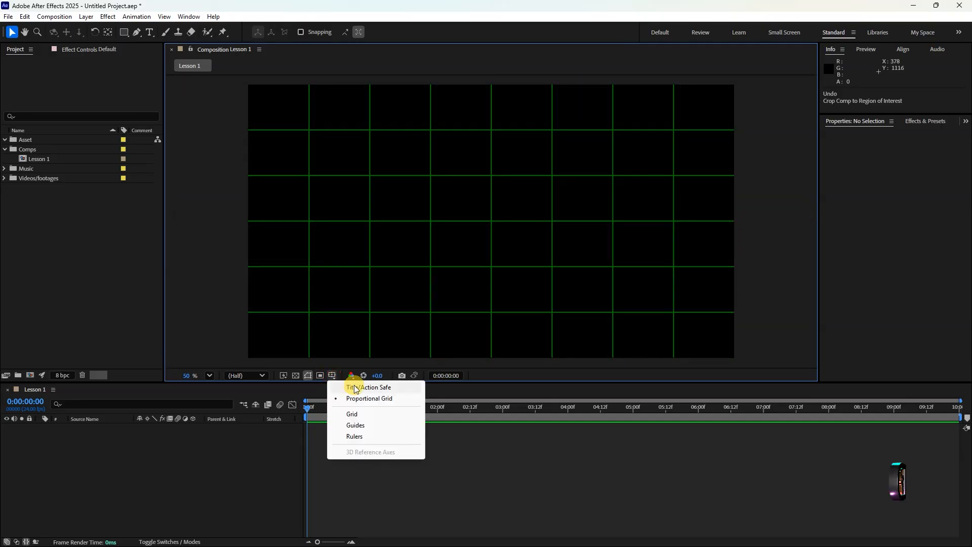
{"action": "left_click", "coordinate": [354, 385]}
{"action": "left_click", "coordinate": [332, 376]}
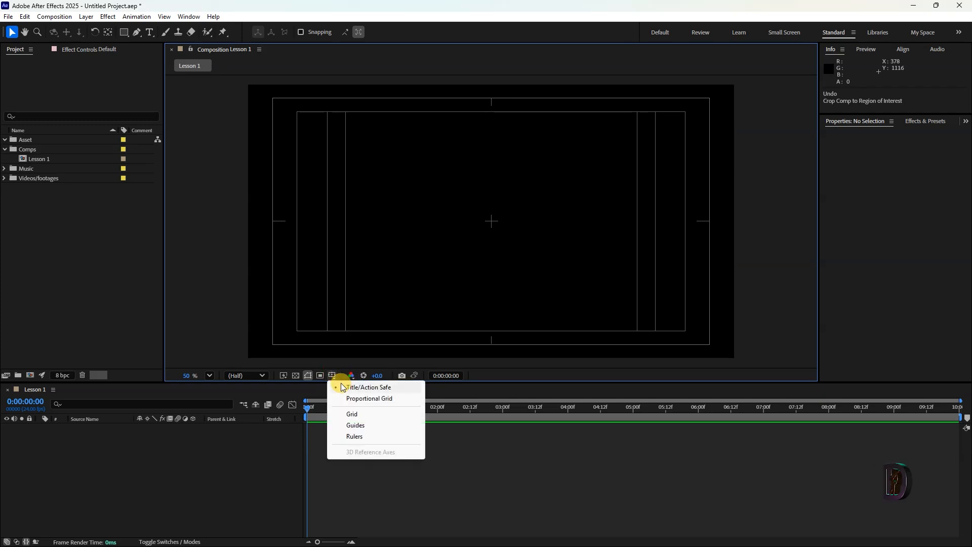
{"action": "left_click", "coordinate": [358, 388]}
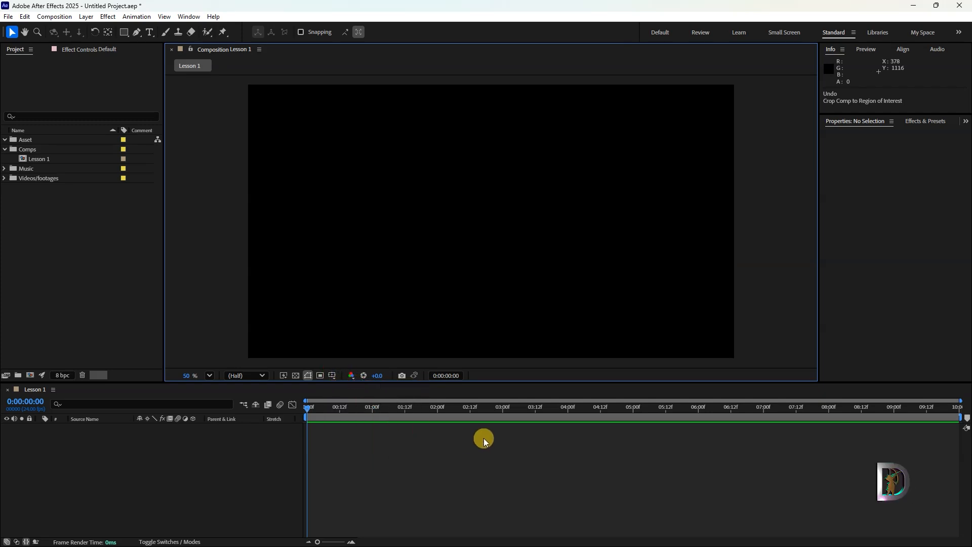
Preview the composition's Red and Green channels in the viewer, and return the channel display to RGB.
{"action": "left_click", "coordinate": [351, 375]}
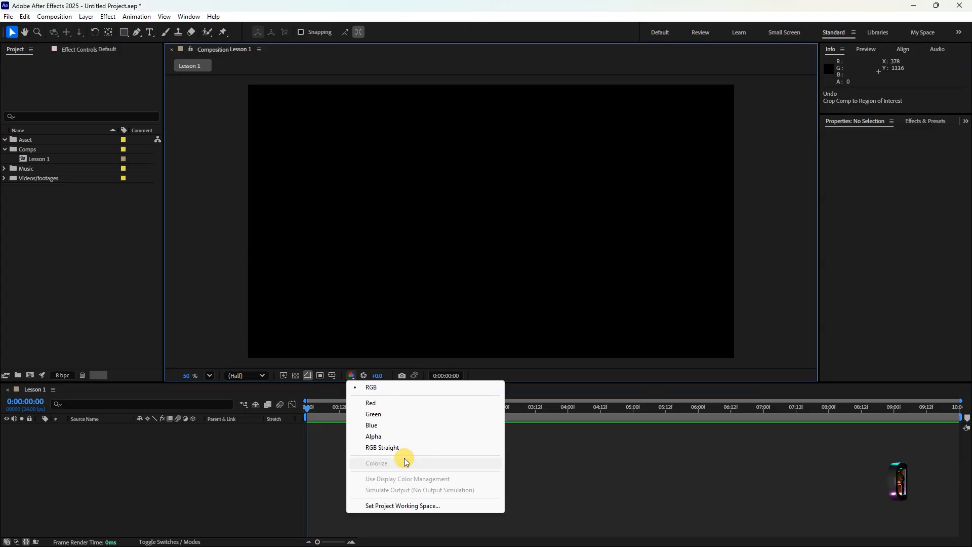
{"action": "left_click", "coordinate": [380, 405]}
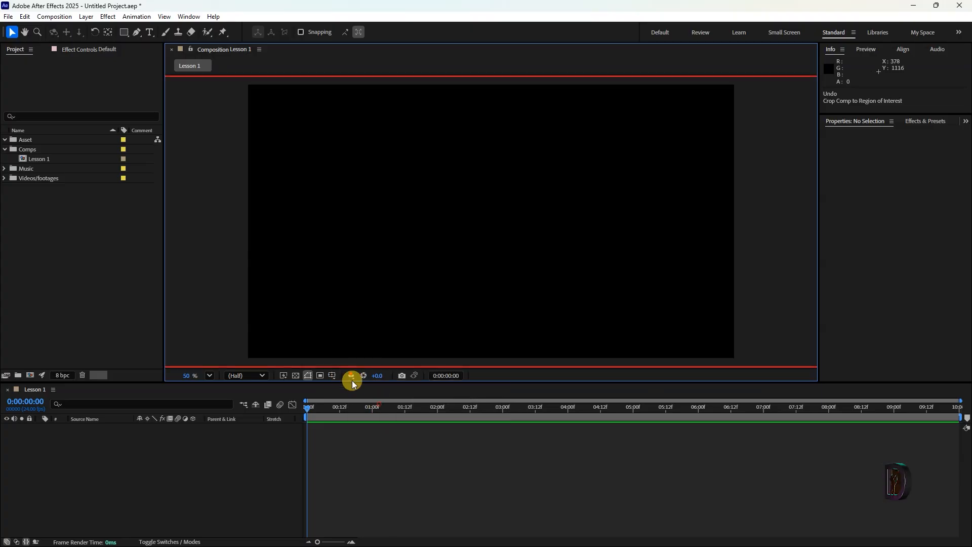
{"action": "left_click", "coordinate": [350, 375]}
{"action": "left_click", "coordinate": [373, 414]}
{"action": "left_click", "coordinate": [351, 375]}
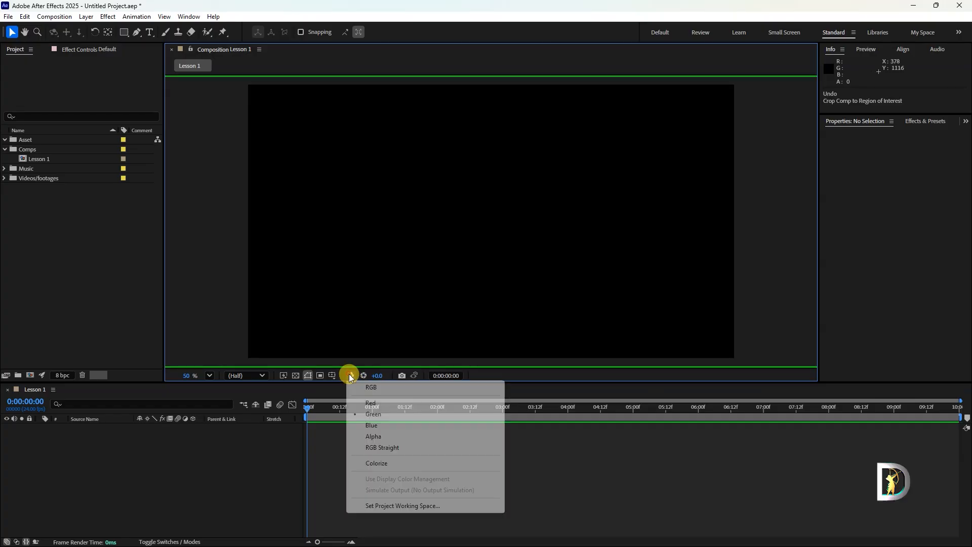
{"action": "left_click", "coordinate": [373, 386]}
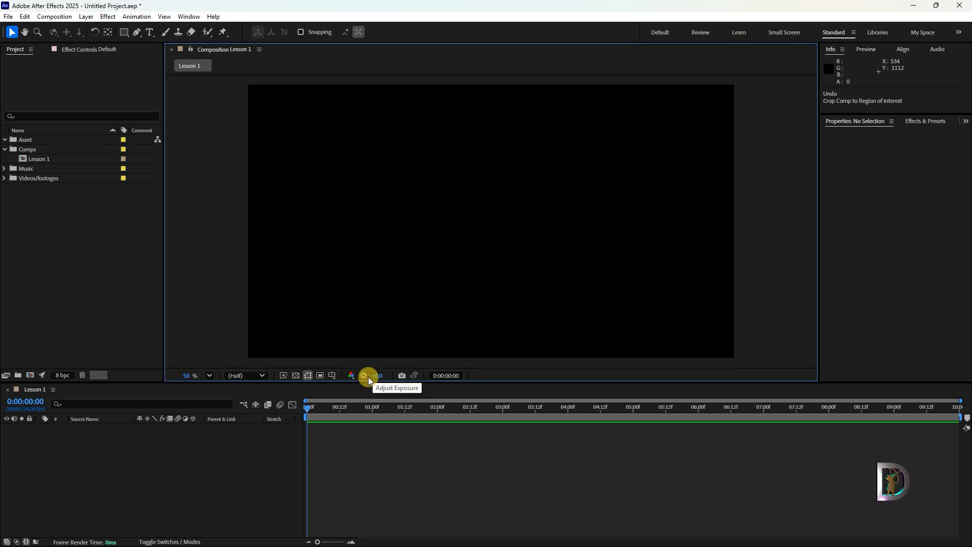
Try out the composition viewer's exposure adjustment, and take a snapshot of the current frame.
{"action": "left_click_drag", "start_coordinate": [375, 375], "coordinate": [348, 373]}
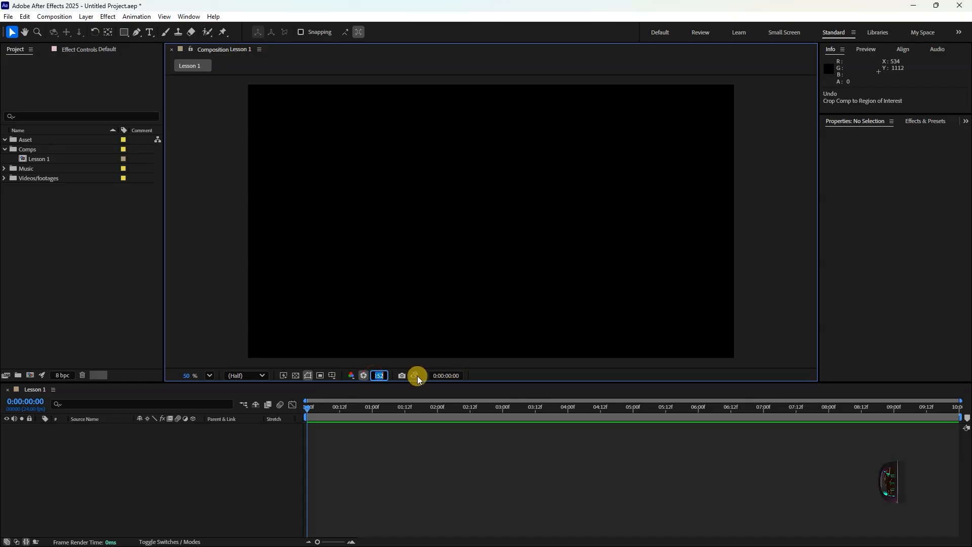
{"action": "key", "text": "Return"}
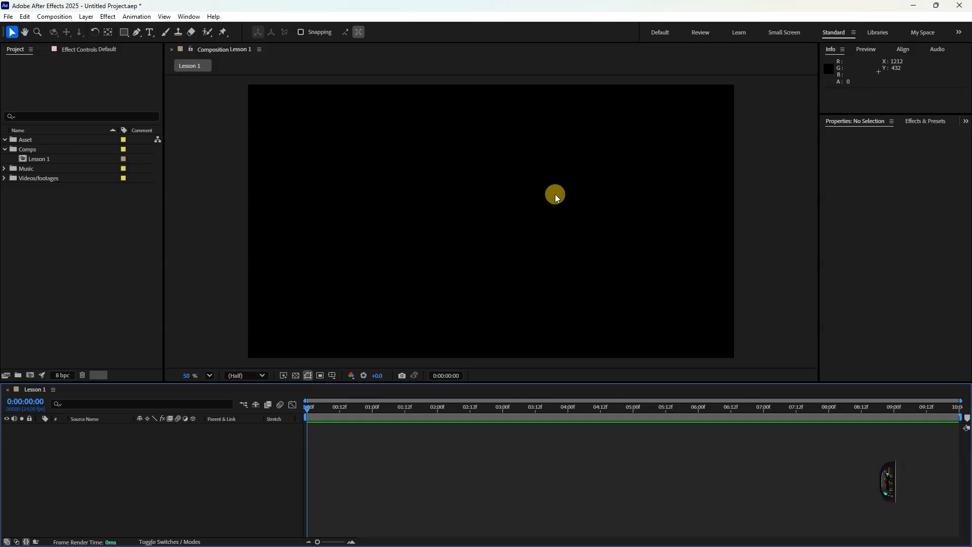
{"action": "left_click", "coordinate": [401, 375]}
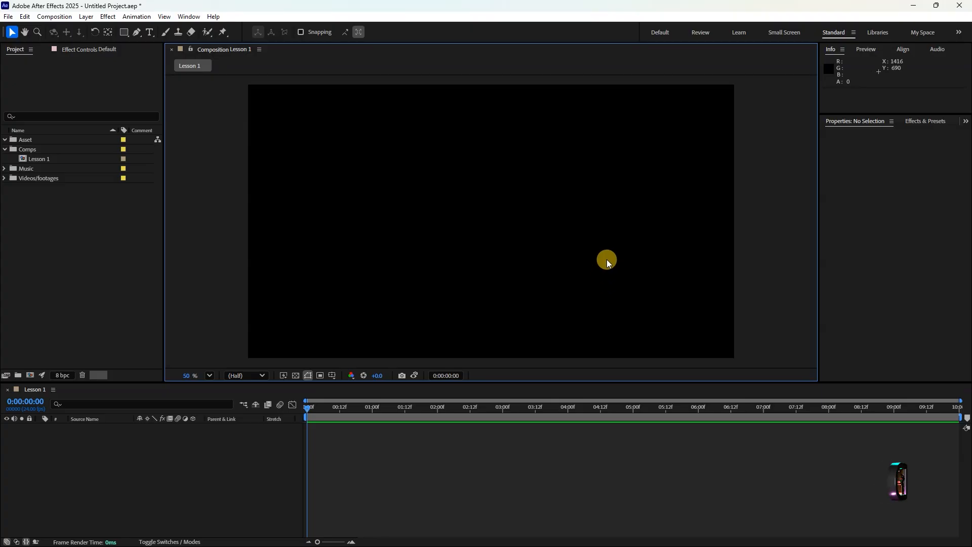
Browse Documents > Adobe > After Effects 2025 and its User Libraries folder in File Explorer, and switch back to After Effects.
{"action": "key", "text": "super+e"}
{"action": "left_click", "coordinate": [65, 153]}
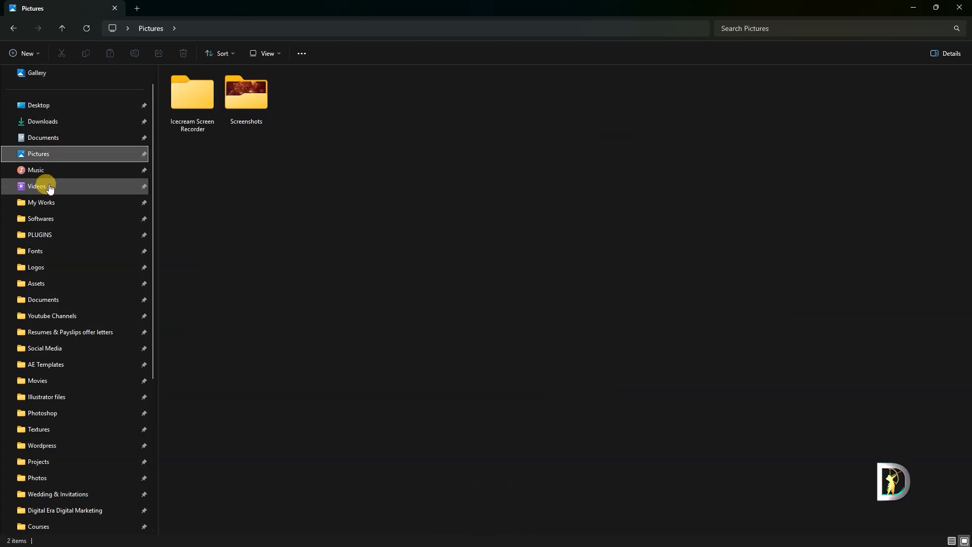
{"action": "left_click", "coordinate": [46, 137]}
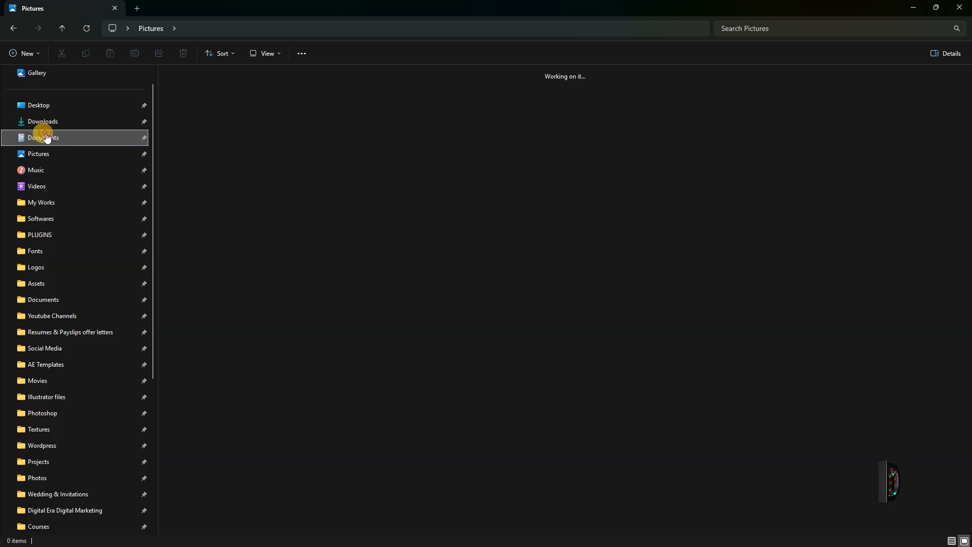
{"action": "double_click", "coordinate": [248, 97]}
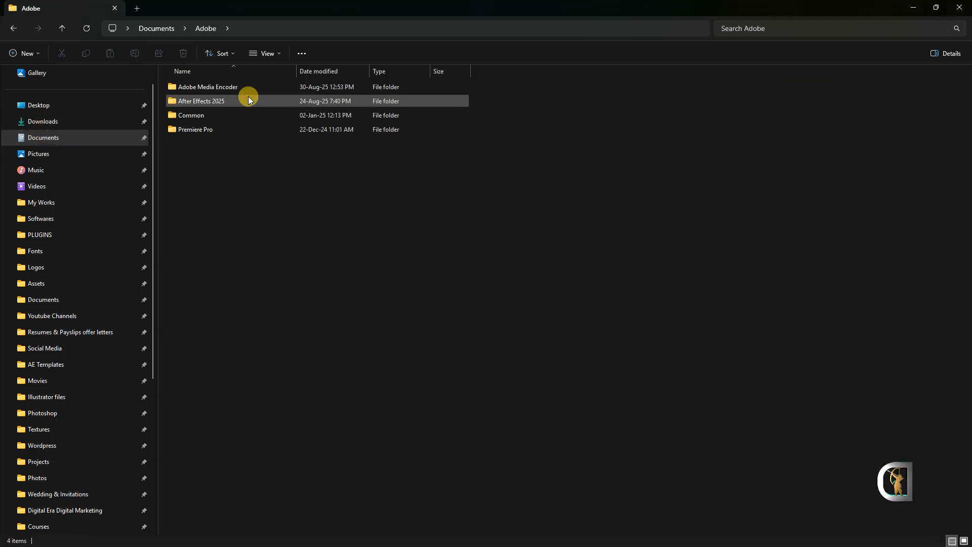
{"action": "double_click", "coordinate": [223, 101]}
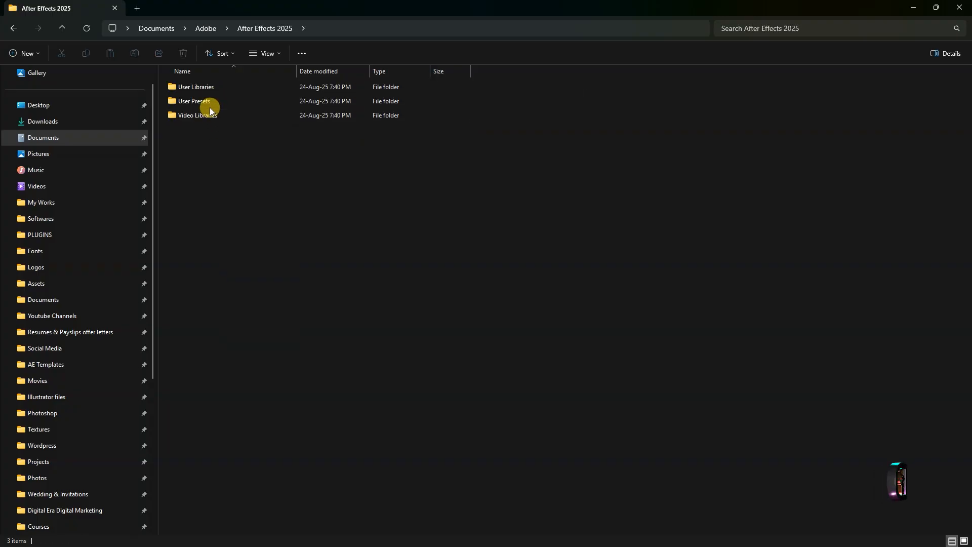
{"action": "double_click", "coordinate": [210, 93]}
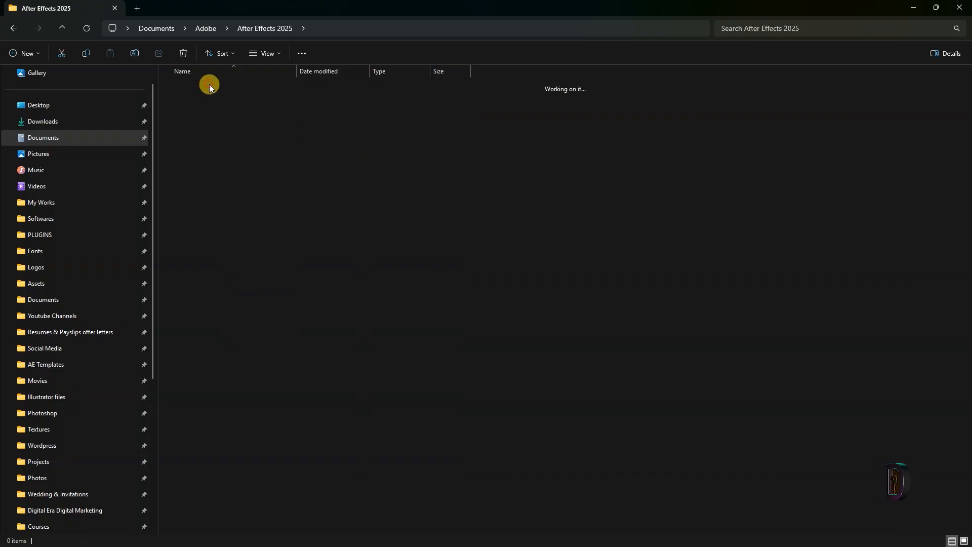
{"action": "left_click", "coordinate": [10, 25]}
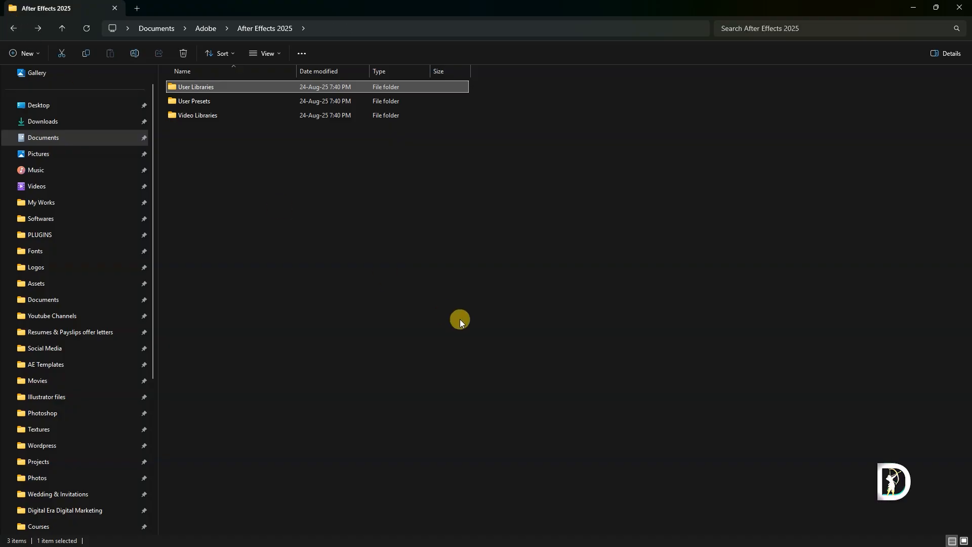
{"action": "key", "text": "alt+Tab"}
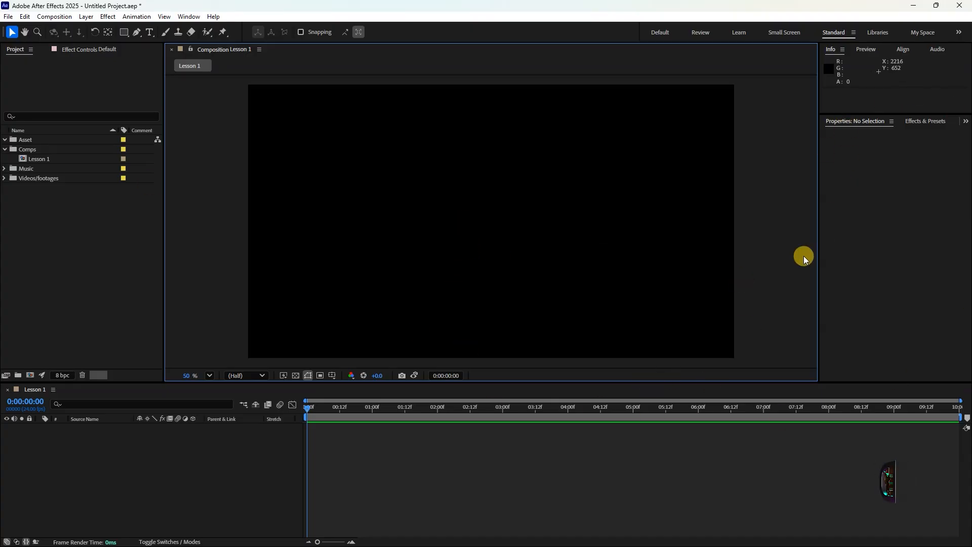
{"action": "left_click", "coordinate": [189, 17]}
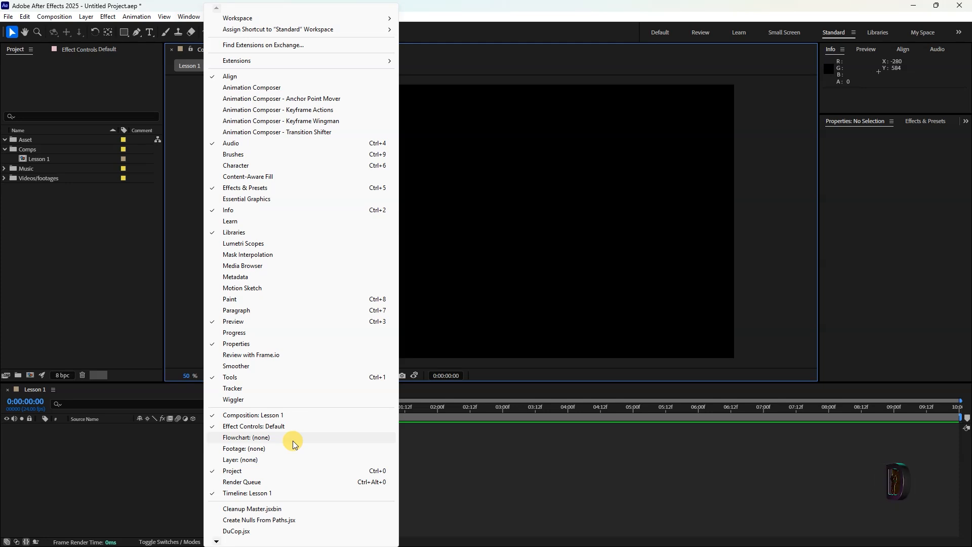
{"action": "left_click", "coordinate": [551, 433]}
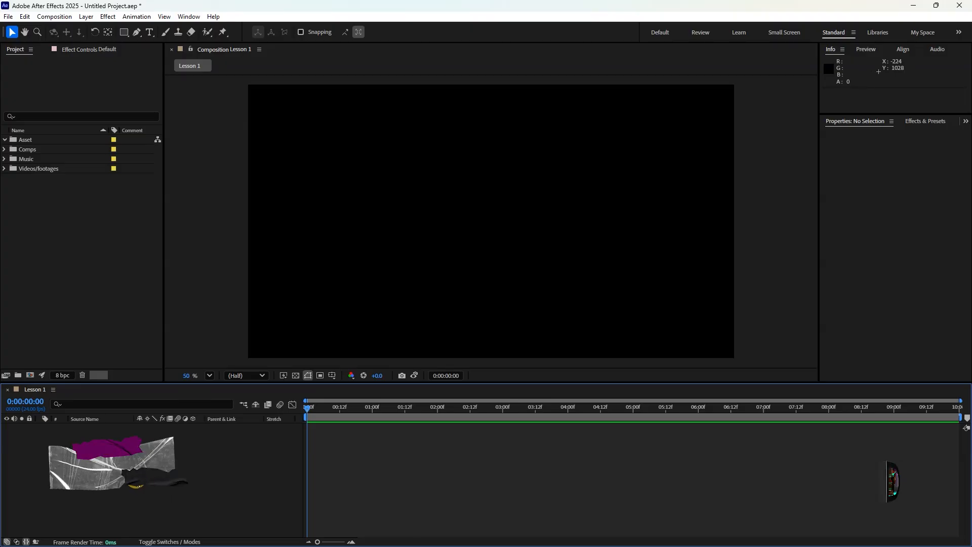
{"action": "right_click", "coordinate": [265, 347]}
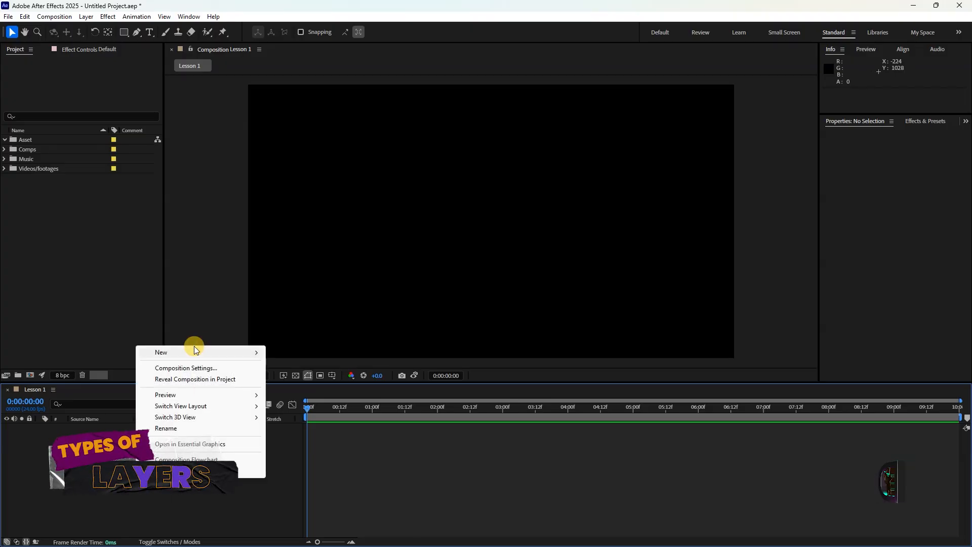
{"action": "mouse_move", "coordinate": [177, 356]}
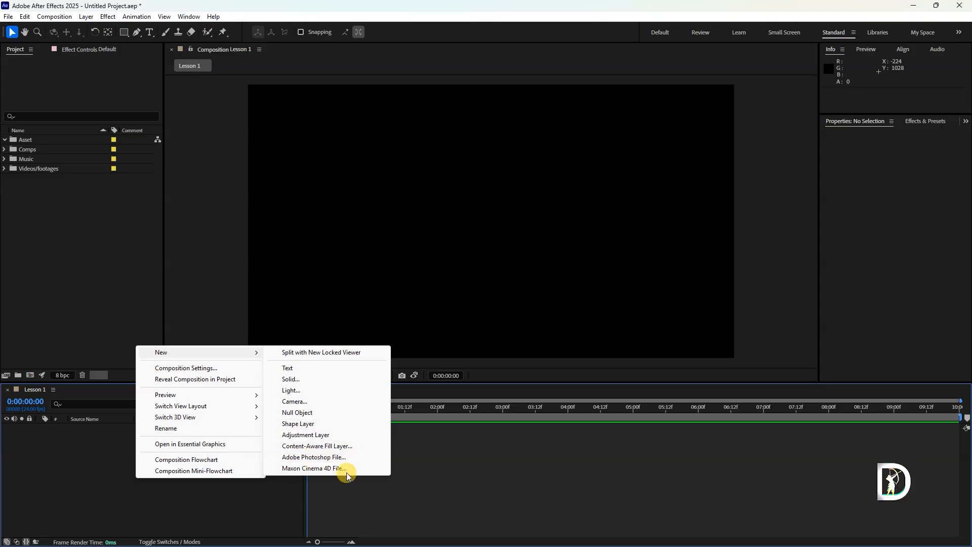
{"action": "left_click", "coordinate": [407, 461]}
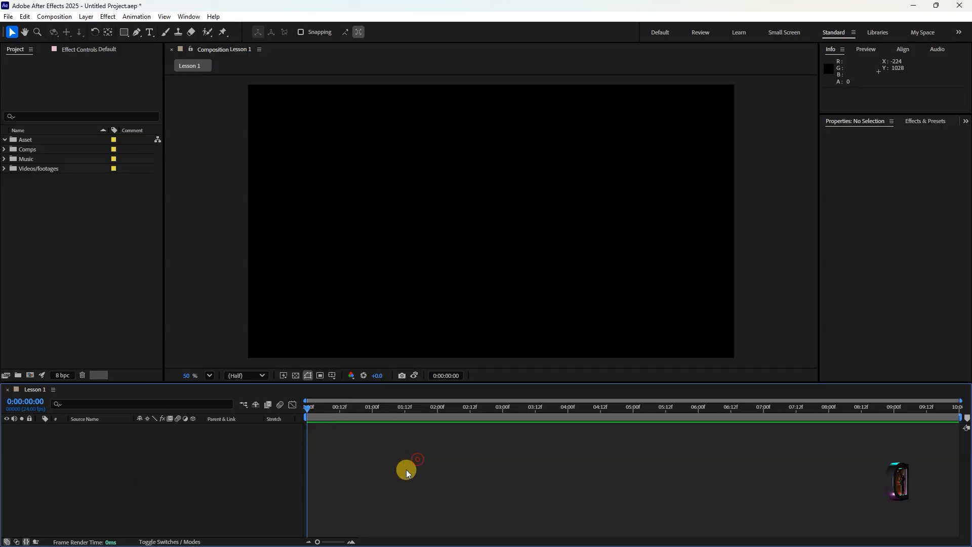
Create a text layer in the Lesson 1 composition with the text "Digital Rama".
{"action": "left_click", "coordinate": [86, 21]}
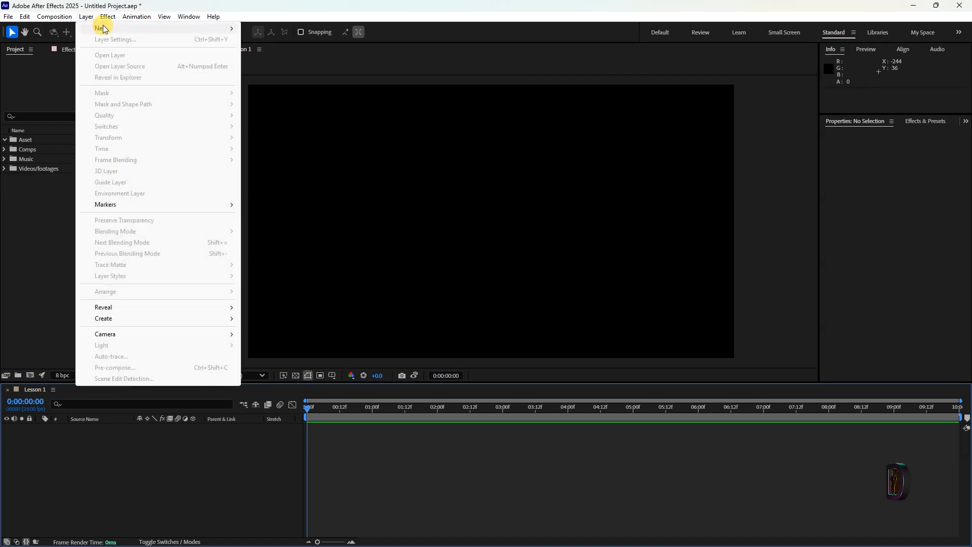
{"action": "mouse_move", "coordinate": [104, 29]}
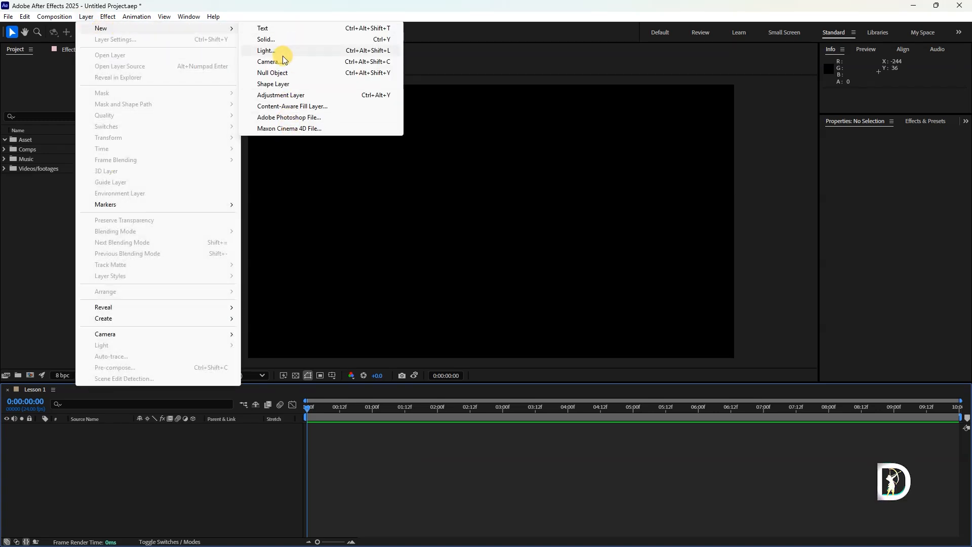
{"action": "left_click", "coordinate": [293, 28]}
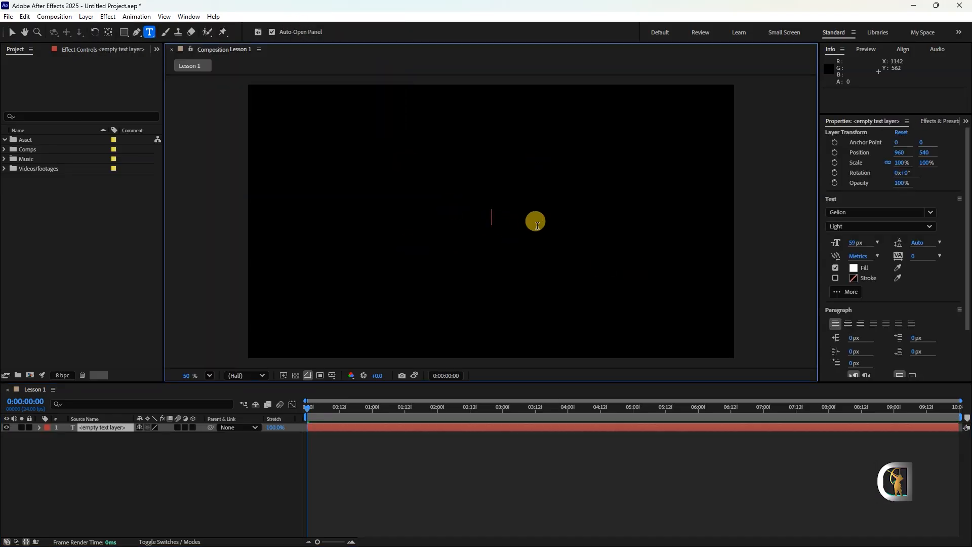
{"action": "type", "text": "Digital "}
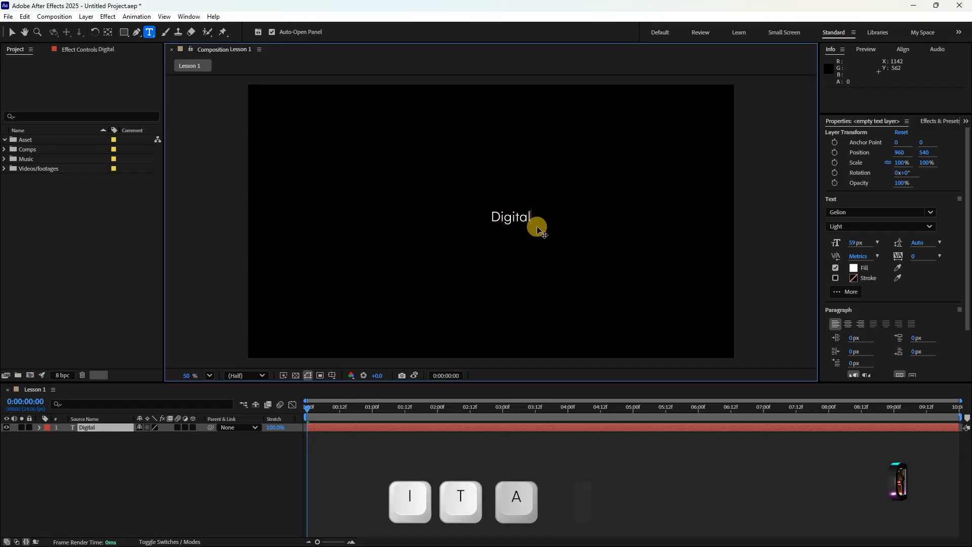
{"action": "type", "text": "Rama"}
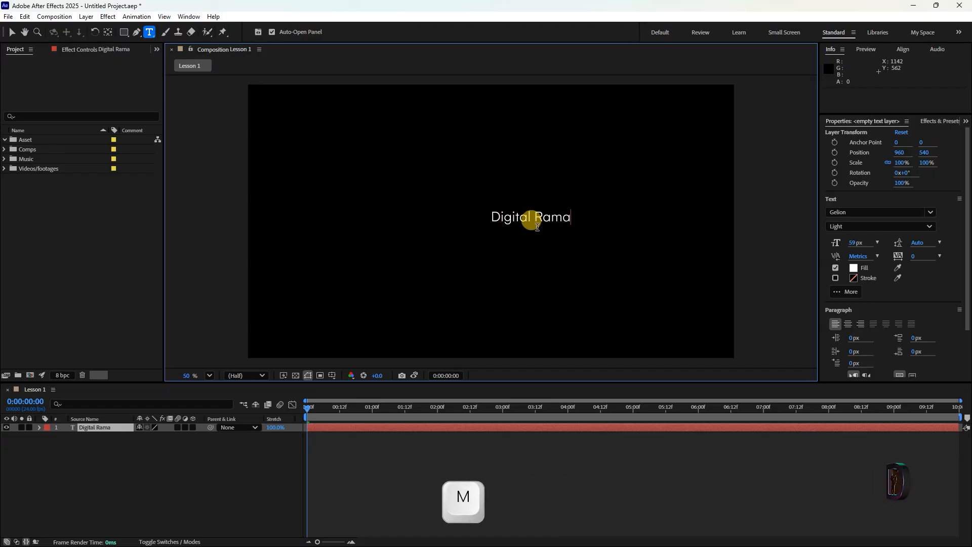
{"action": "left_click", "coordinate": [356, 477]}
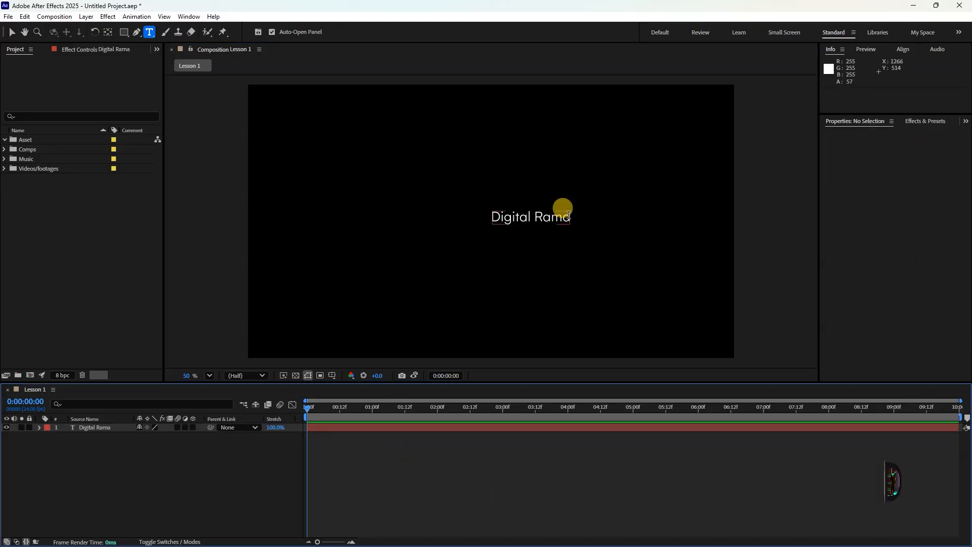
Show and hide the rulers in the composition viewer, and display the title/action safe guides.
{"action": "key", "text": "ctrl+r"}
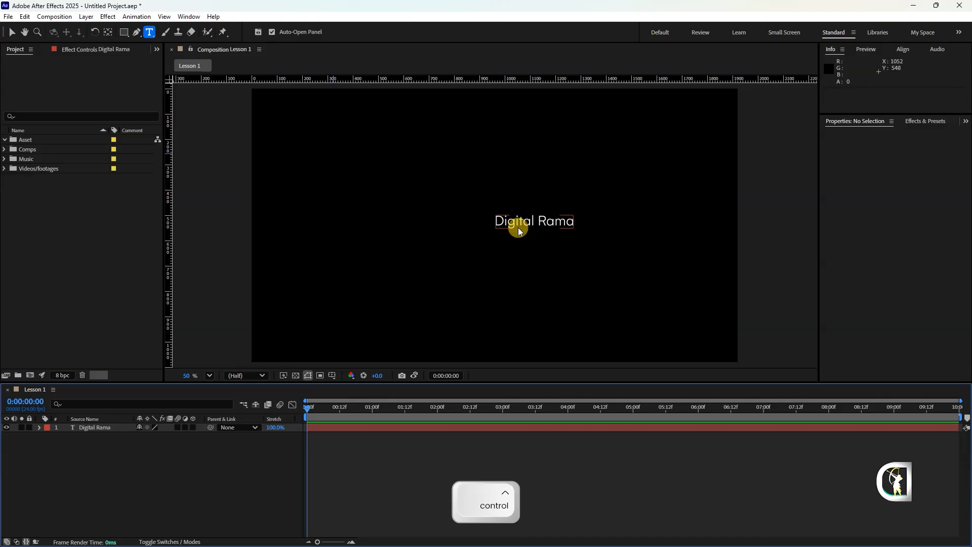
{"action": "key", "text": "ctrl+r"}
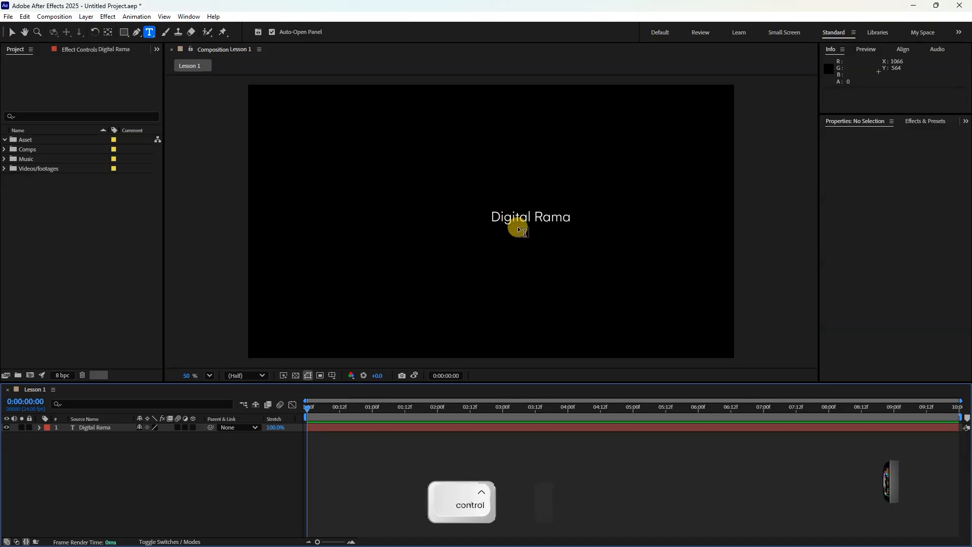
{"action": "left_click", "coordinate": [330, 376]}
{"action": "left_click", "coordinate": [347, 386]}
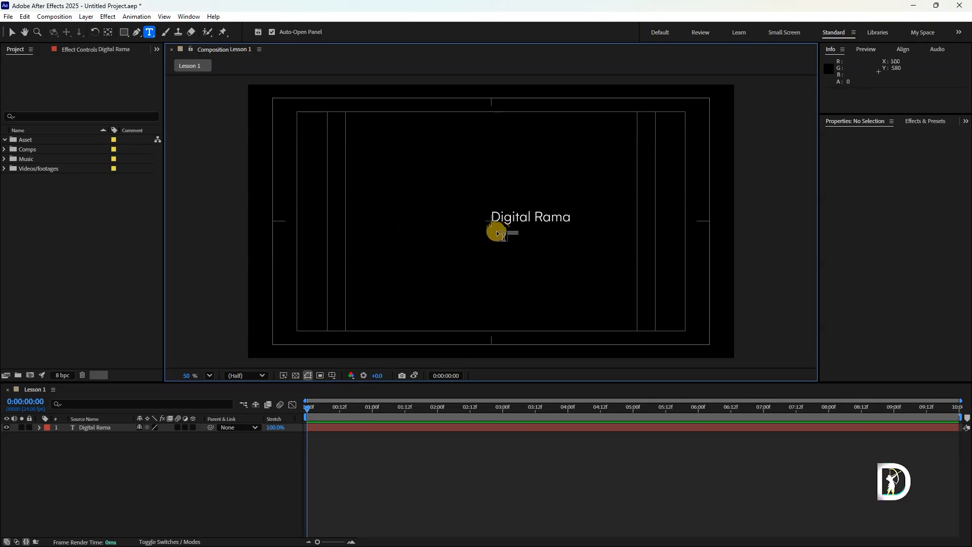
Move the Digital Rama text by eye to the frame's centre, at position about 806, 554, hide the safe guides and deselect the layer.
{"action": "left_click", "coordinate": [11, 33]}
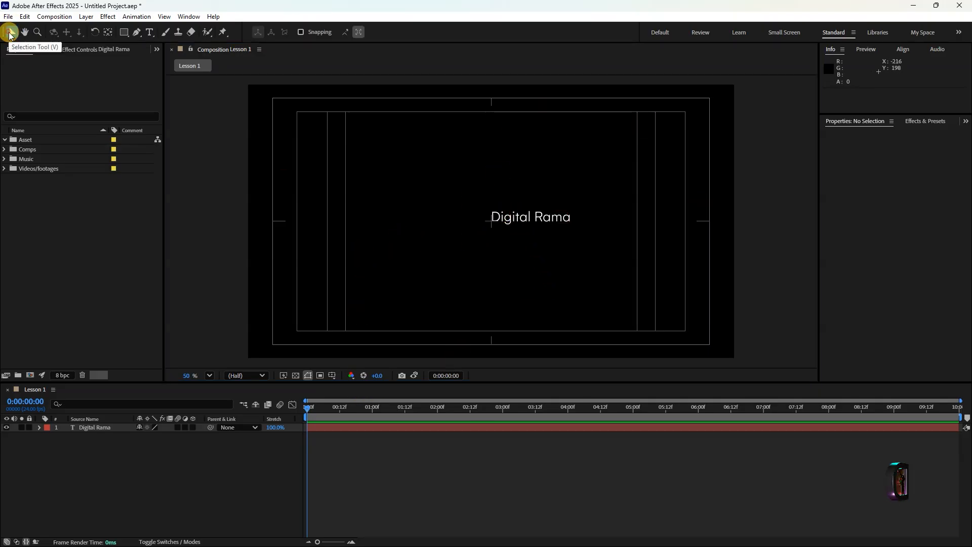
{"action": "left_click", "coordinate": [542, 218]}
{"action": "left_click_drag", "start_coordinate": [542, 217], "coordinate": [504, 221]}
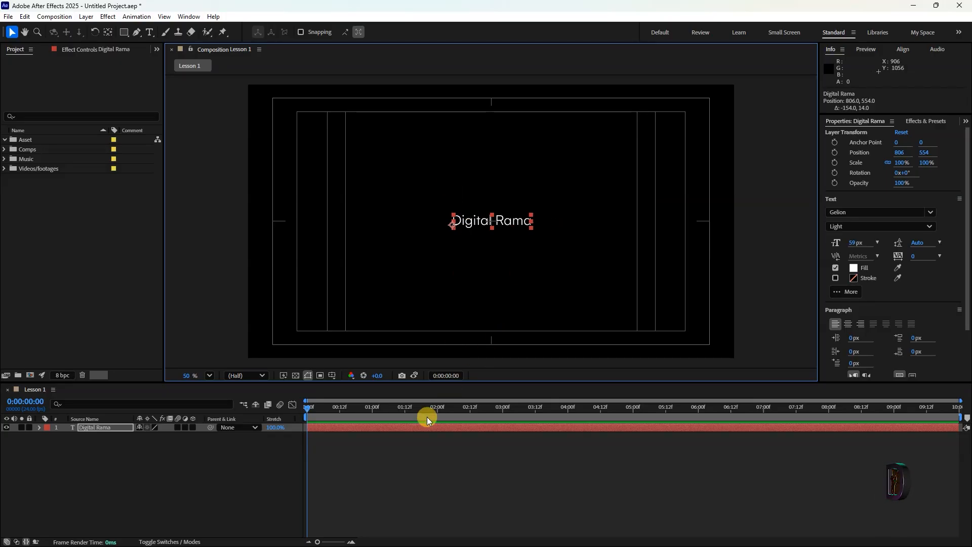
{"action": "left_click", "coordinate": [332, 375]}
{"action": "left_click", "coordinate": [353, 388]}
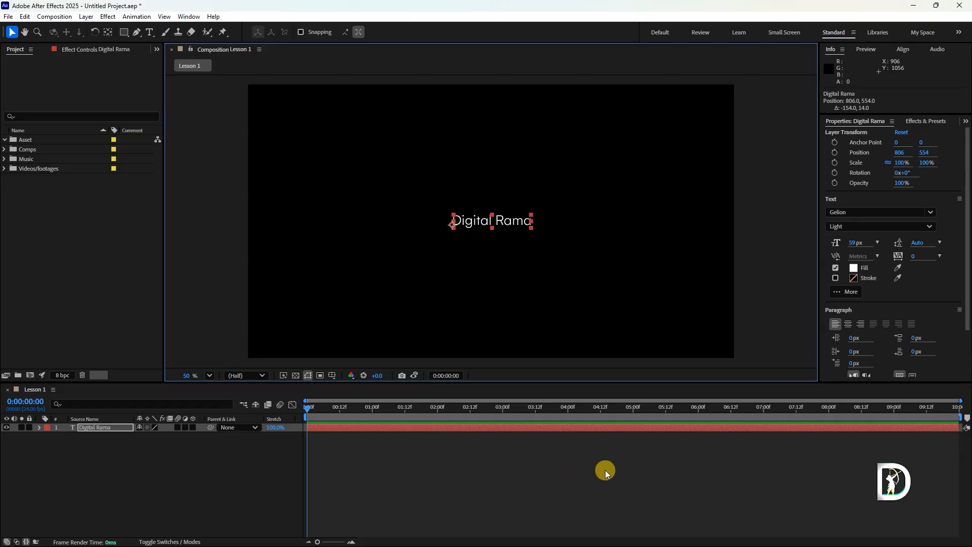
{"action": "left_click", "coordinate": [605, 469]}
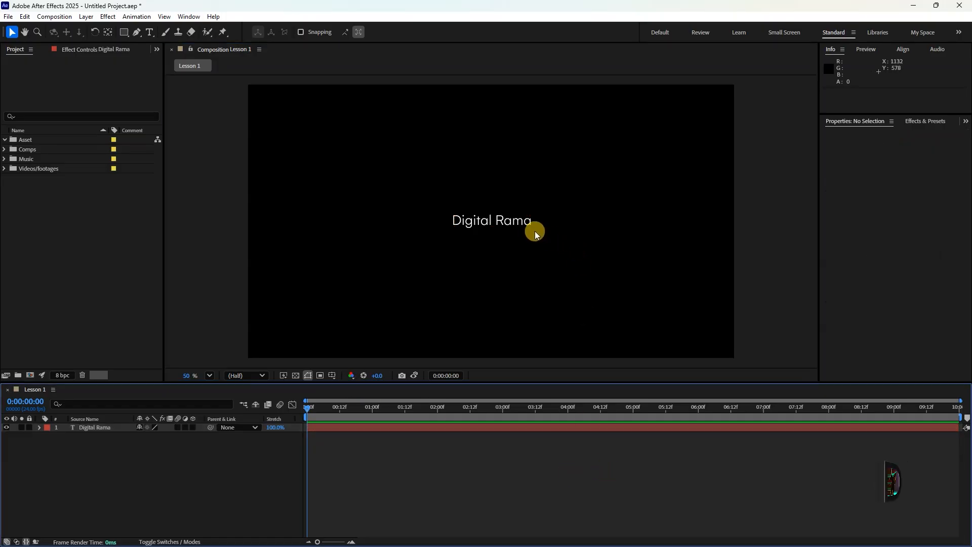
Align the Digital Rama text layer to the composition's horizontal and vertical centre.
{"action": "left_click", "coordinate": [516, 221]}
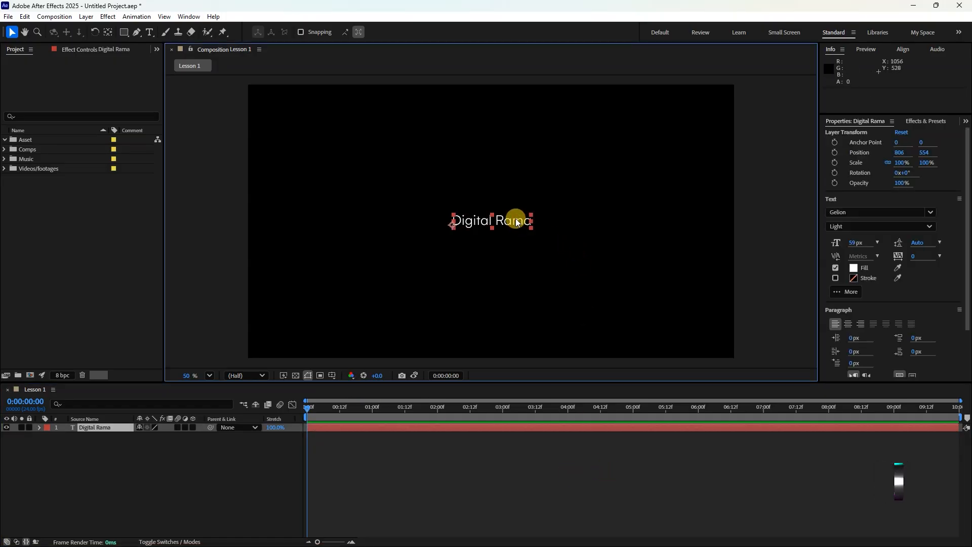
{"action": "left_click", "coordinate": [189, 17]}
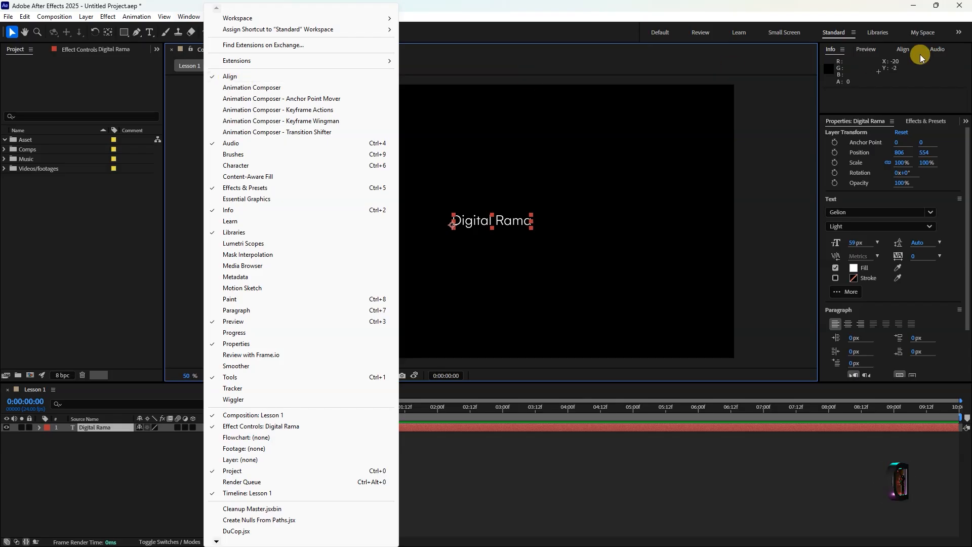
{"action": "left_click", "coordinate": [904, 51]}
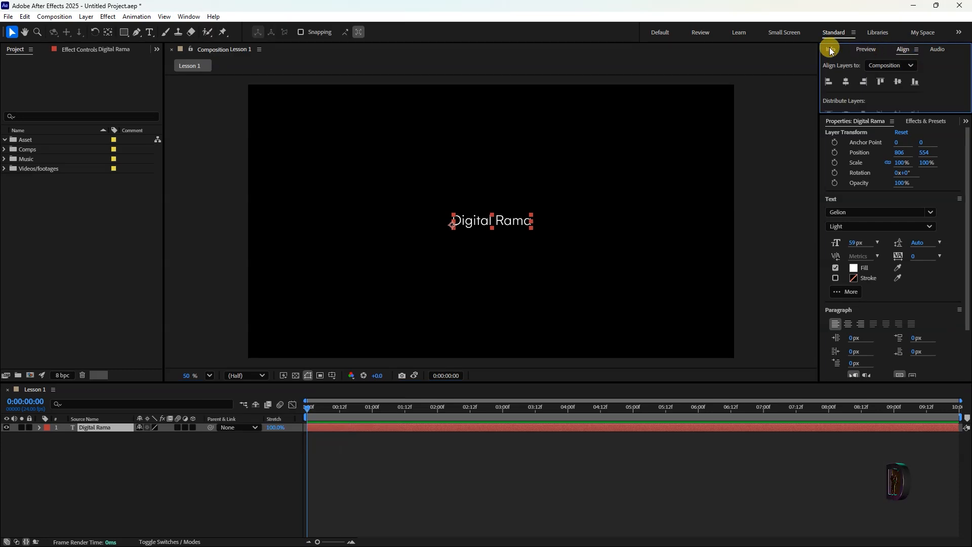
{"action": "left_click", "coordinate": [870, 50]}
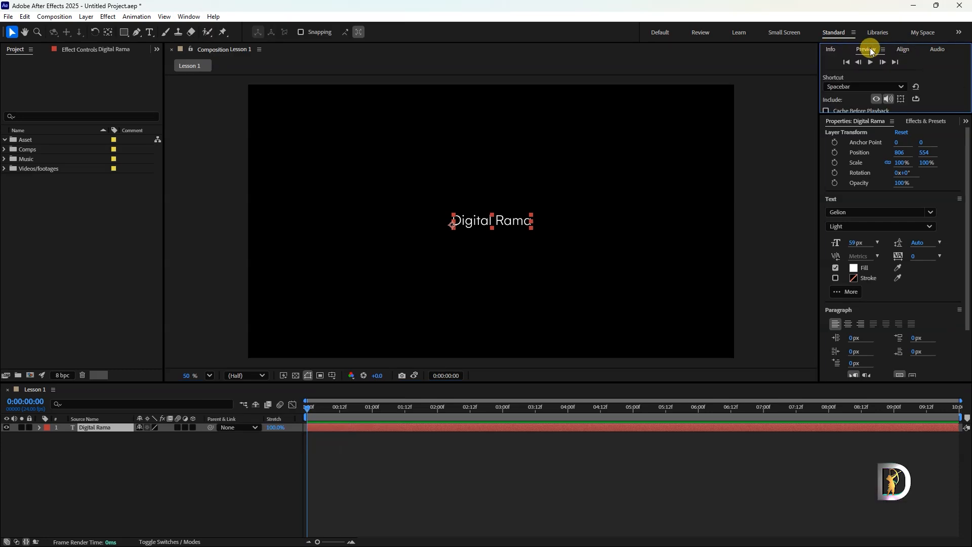
{"action": "left_click", "coordinate": [937, 49]}
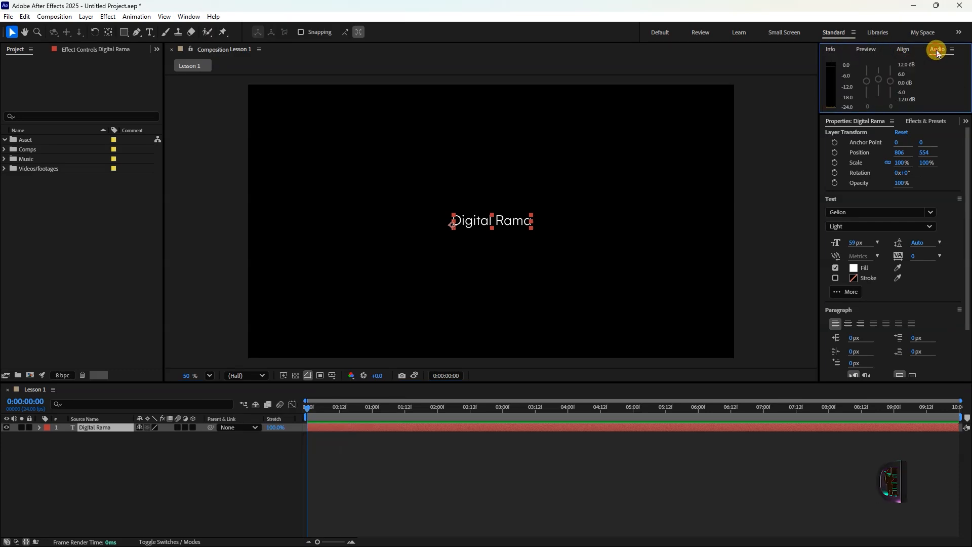
{"action": "left_click", "coordinate": [906, 49]}
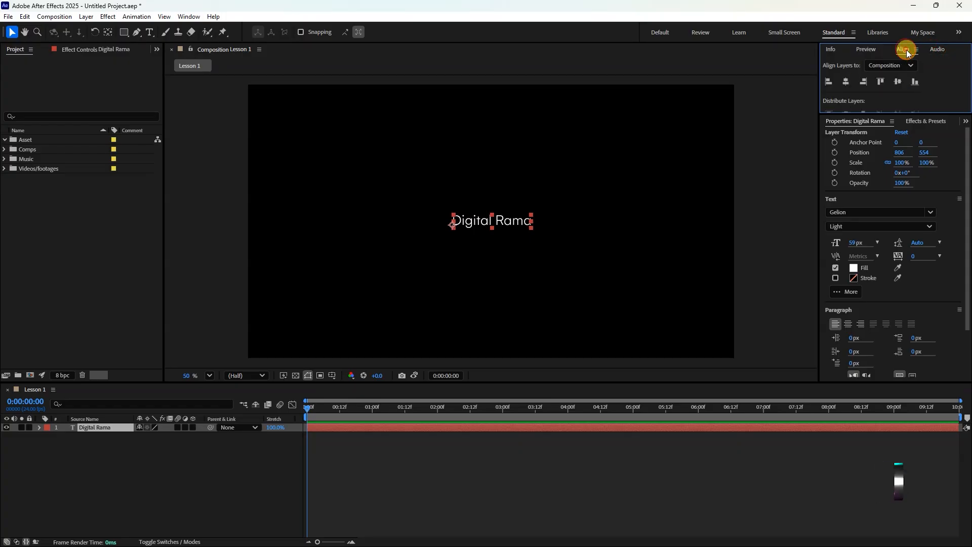
{"action": "left_click", "coordinate": [845, 81]}
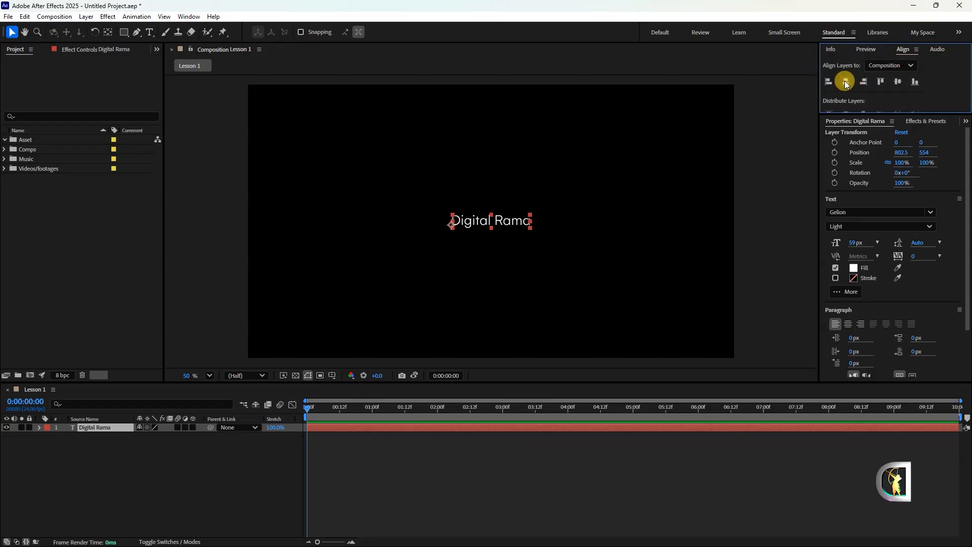
{"action": "left_click", "coordinate": [899, 80]}
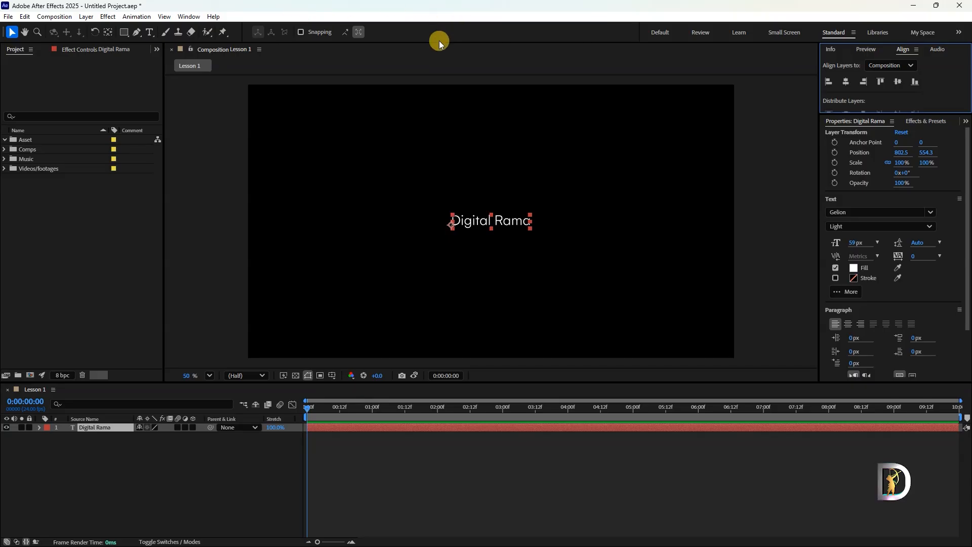
Try out the Hand and Zoom tools in the composition viewer, and reset the view to show the whole frame.
{"action": "left_click", "coordinate": [25, 32]}
{"action": "left_click_drag", "start_coordinate": [593, 101], "coordinate": [577, 165]}
{"action": "left_click", "coordinate": [233, 399]}
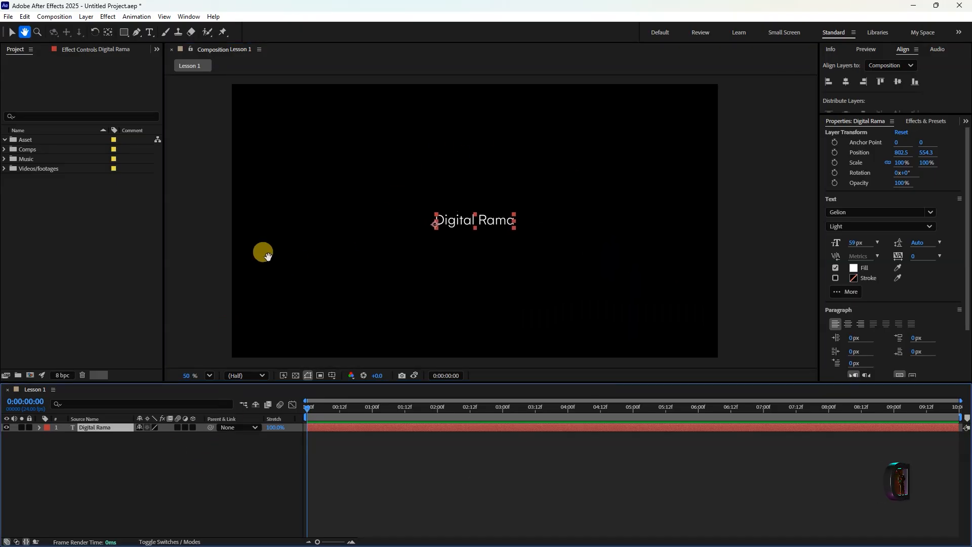
{"action": "left_click", "coordinate": [37, 33]}
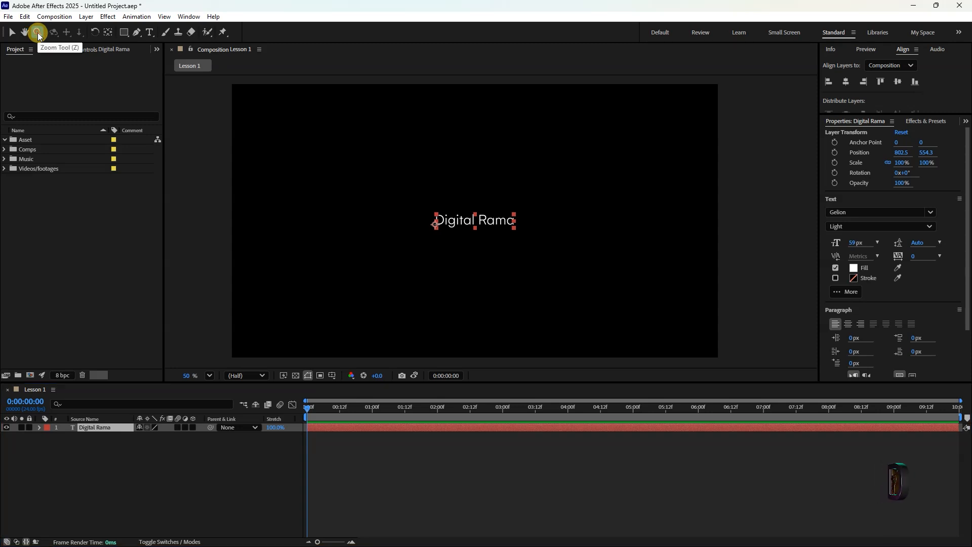
{"action": "left_click_drag", "start_coordinate": [504, 177], "coordinate": [506, 233]}
{"action": "left_click", "coordinate": [206, 375]}
{"action": "left_click", "coordinate": [234, 179]}
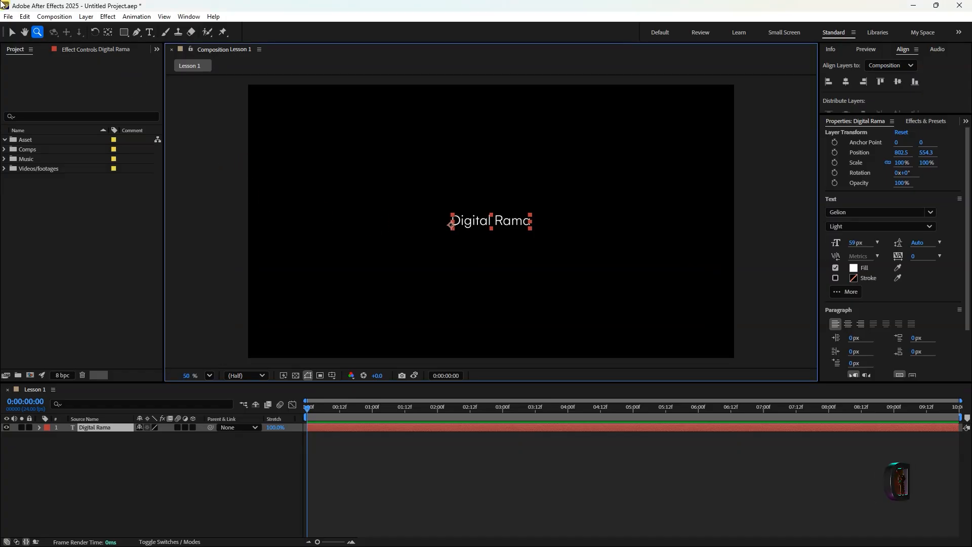
Try rotating the text layer by about 8.9° around its original anchor point with the Rotation tool, and undo the rotation.
{"action": "left_click", "coordinate": [94, 32]}
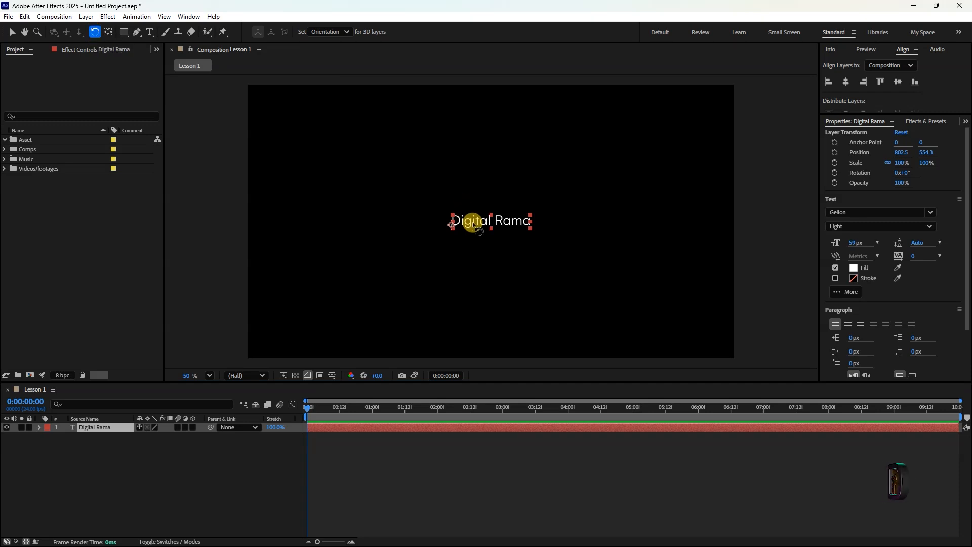
{"action": "left_click_drag", "start_coordinate": [475, 226], "coordinate": [459, 213]}
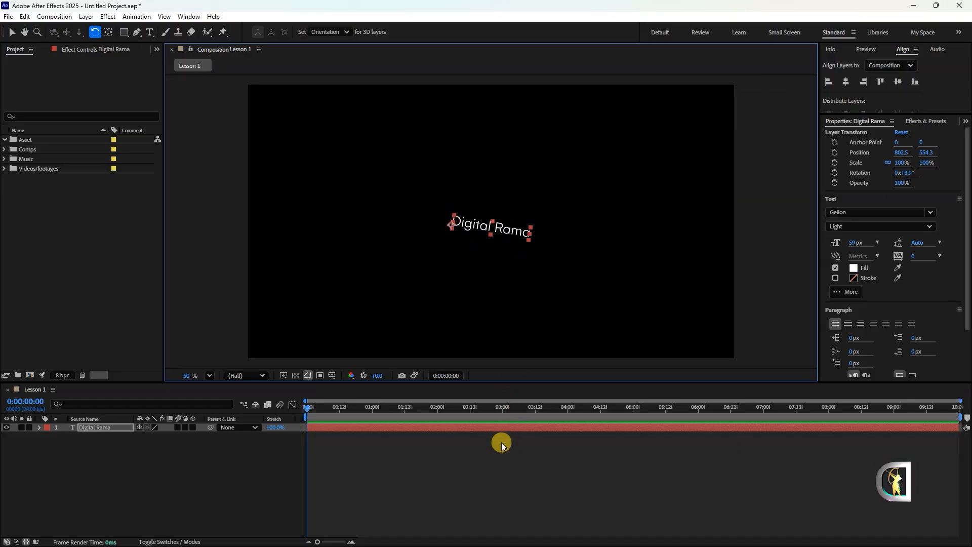
{"action": "key", "text": "ctrl+z"}
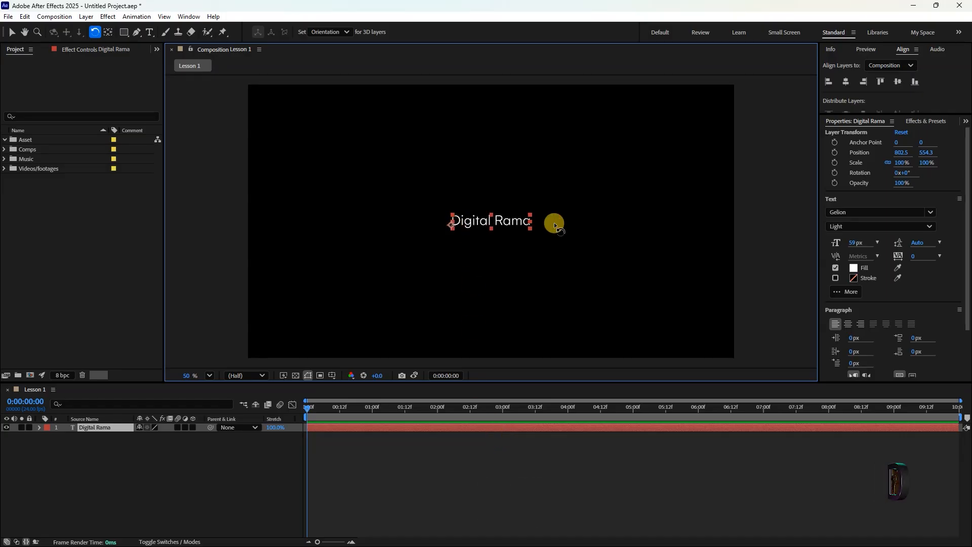
Move the text layer's anchor point to the middle of the text, at about 160, -14, with the Pan Behind tool.
{"action": "left_click", "coordinate": [108, 33]}
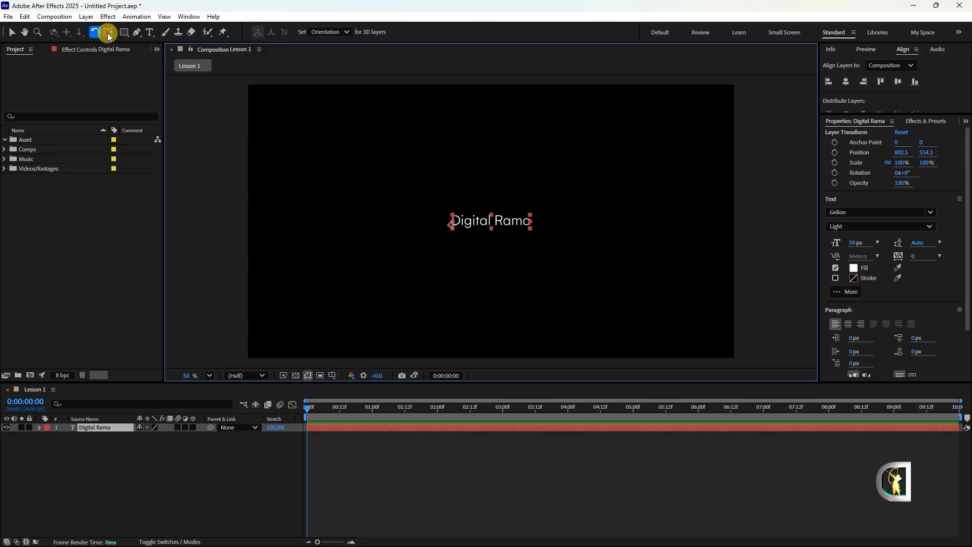
{"action": "left_click_drag", "start_coordinate": [449, 223], "coordinate": [491, 221]}
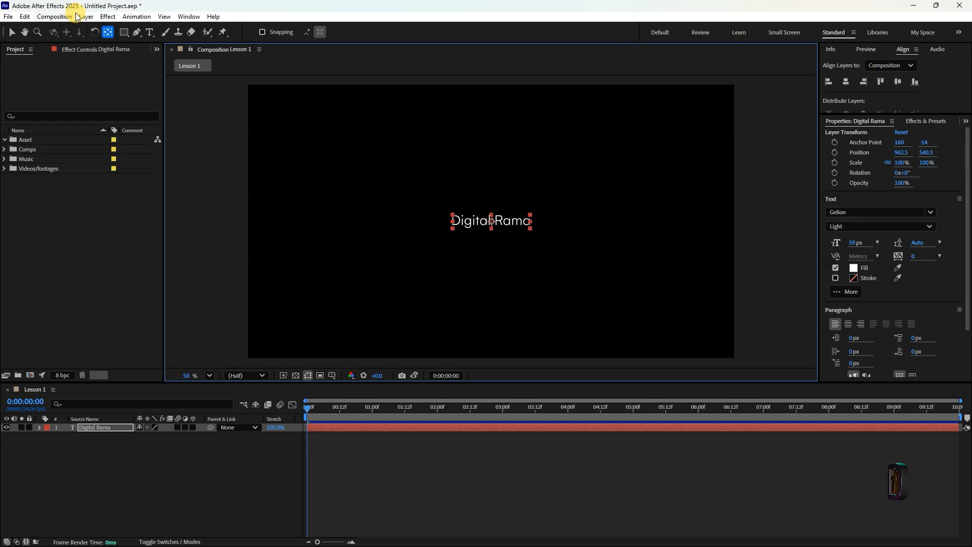
Try rotating the text layer around its centred anchor point, and undo the rotation.
{"action": "left_click", "coordinate": [96, 33]}
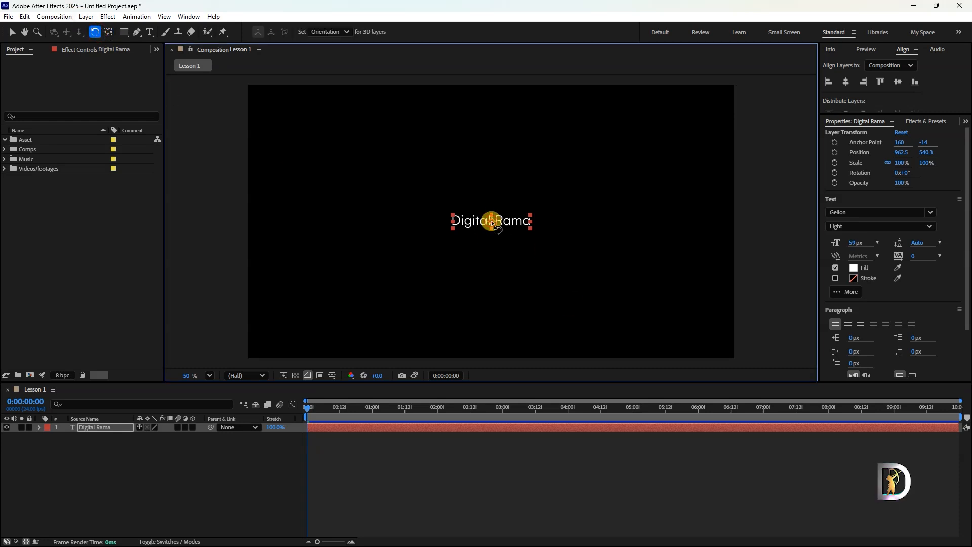
{"action": "left_click_drag", "start_coordinate": [492, 222], "coordinate": [372, 202]}
{"action": "left_click_drag", "start_coordinate": [364, 161], "coordinate": [435, 293]}
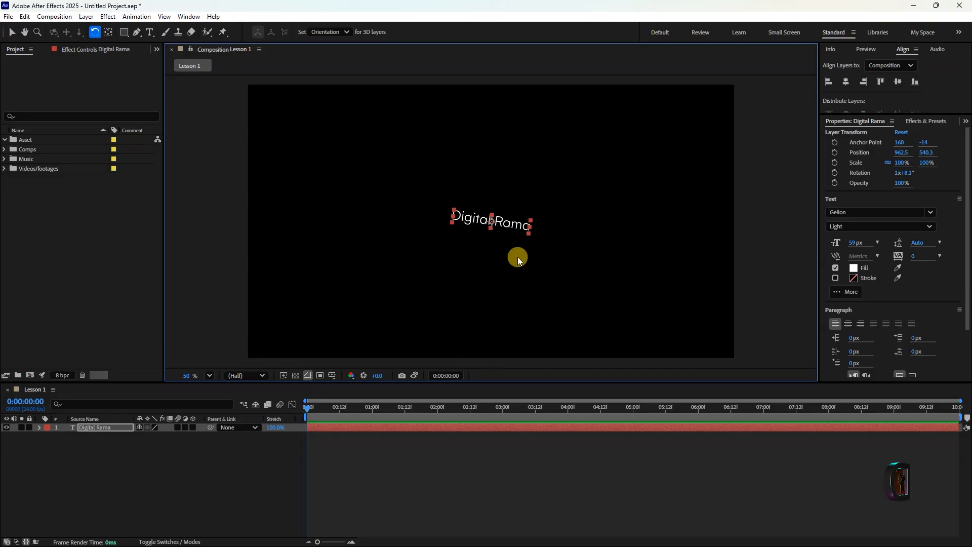
{"action": "key", "text": "ctrl+z"}
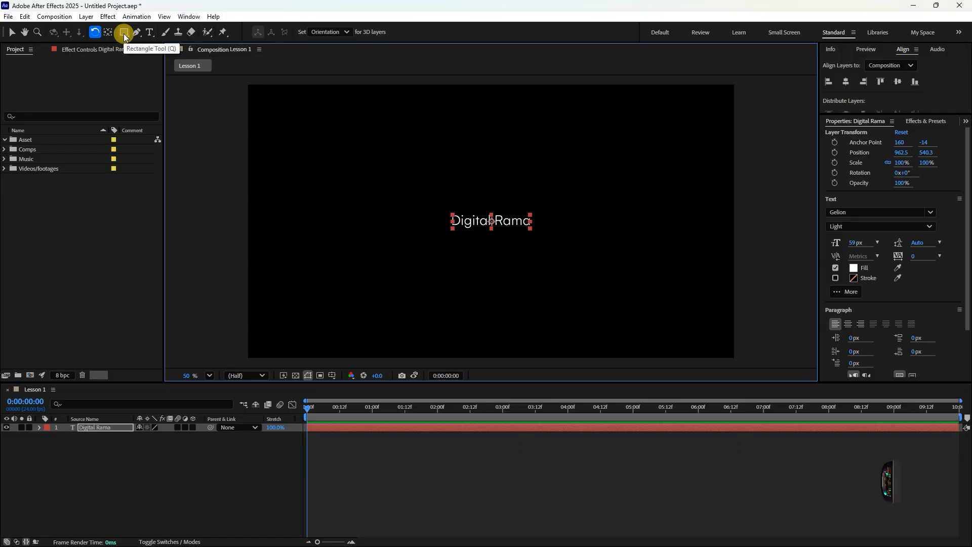
Draw a rectangular mask on the selected text layer above the text with the Rectangle tool, and undo the mask.
{"action": "key", "text": "q"}
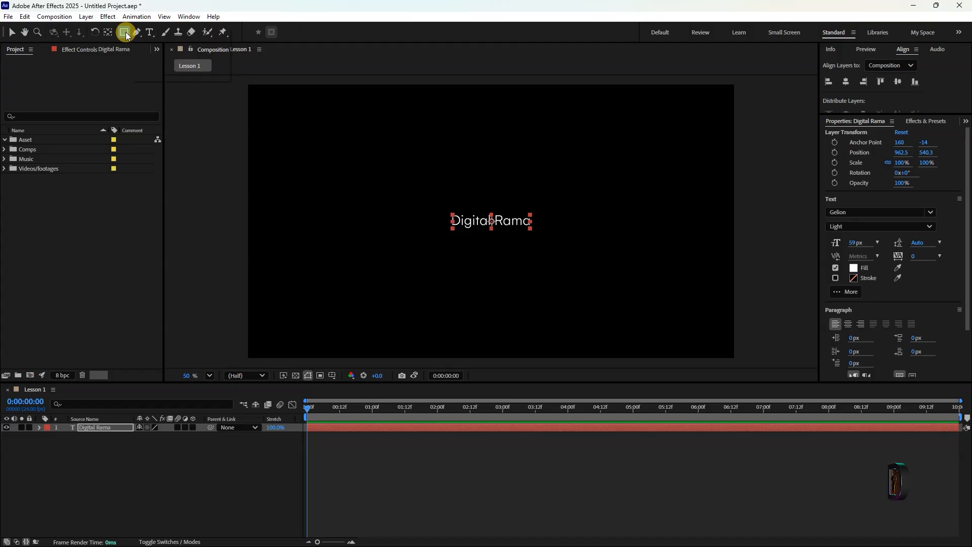
{"action": "left_click", "coordinate": [126, 34]}
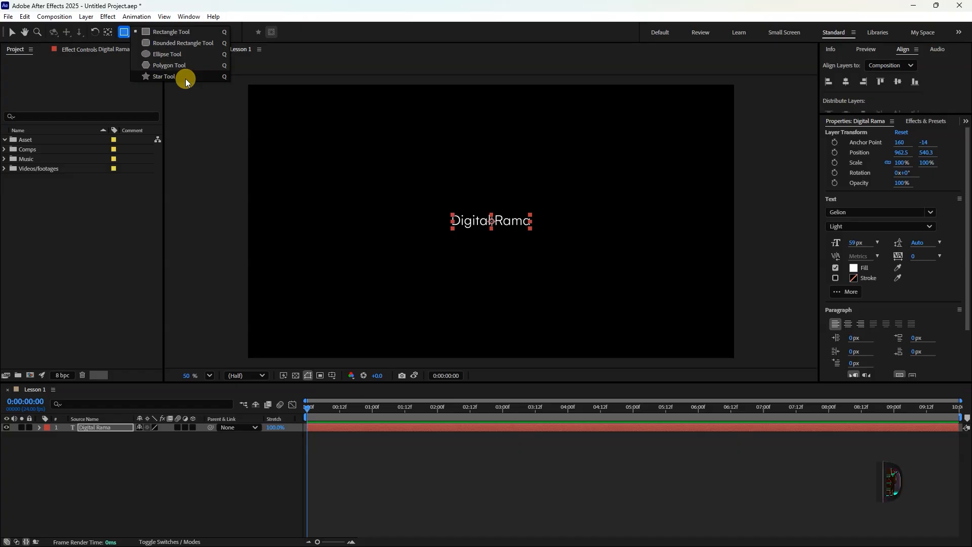
{"action": "left_click", "coordinate": [178, 32]}
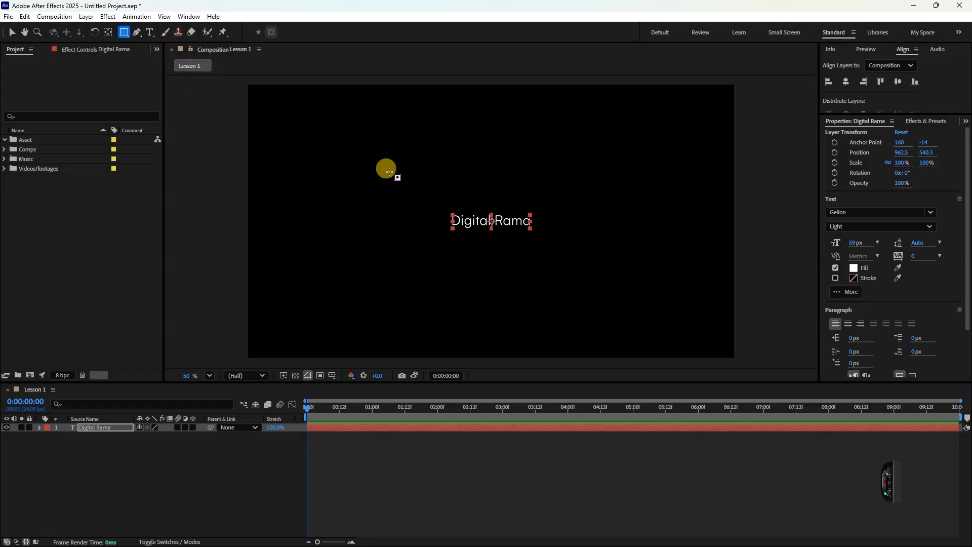
{"action": "left_click_drag", "start_coordinate": [323, 114], "coordinate": [505, 162]}
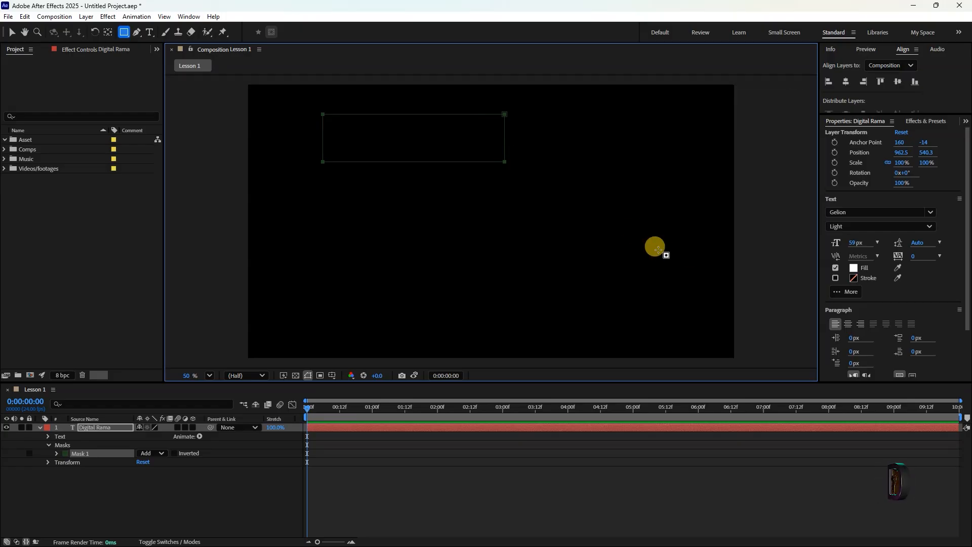
{"action": "key", "text": "ctrl+Down"}
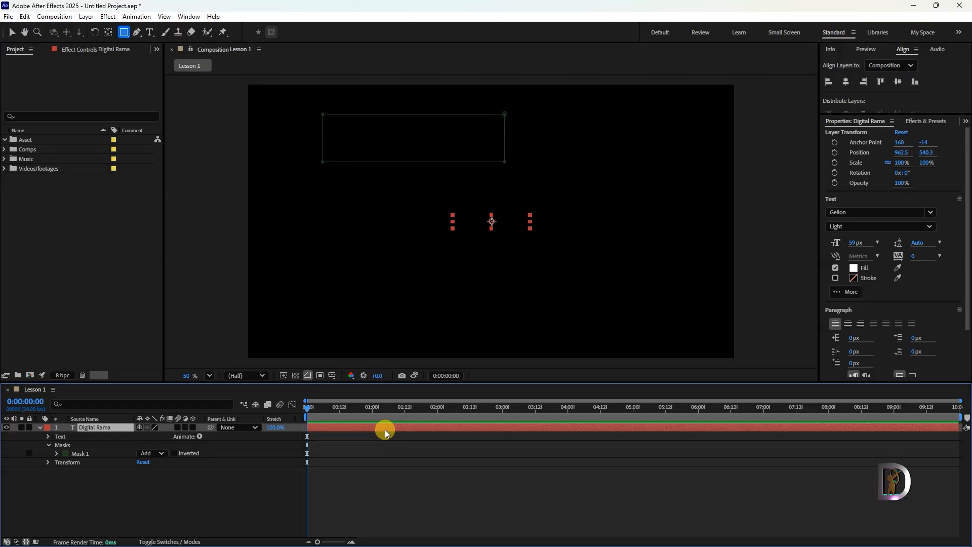
{"action": "left_click", "coordinate": [415, 499]}
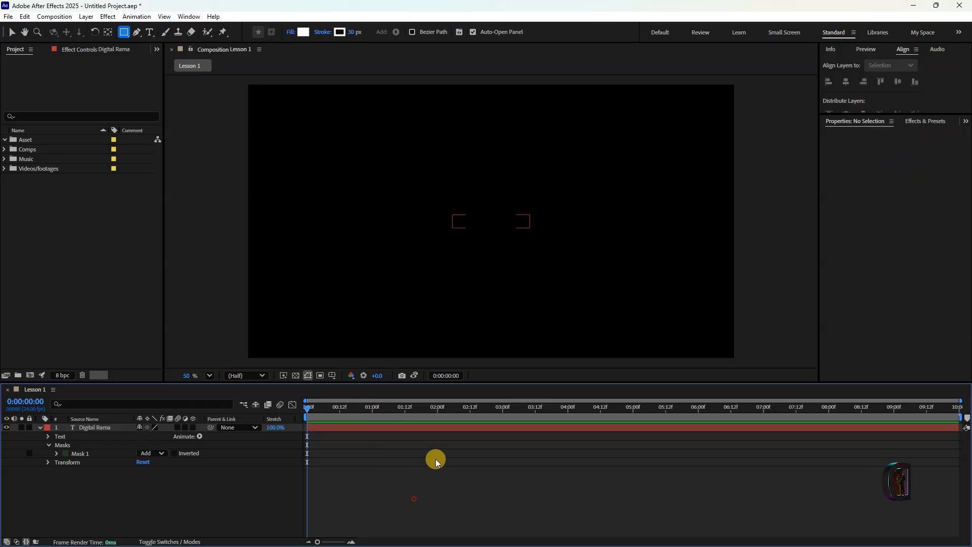
{"action": "key", "text": "ctrl+z"}
With no layer selected, draw a white rectangle shape layer of about 1032 by 200 above the text.
{"action": "left_click", "coordinate": [551, 469]}
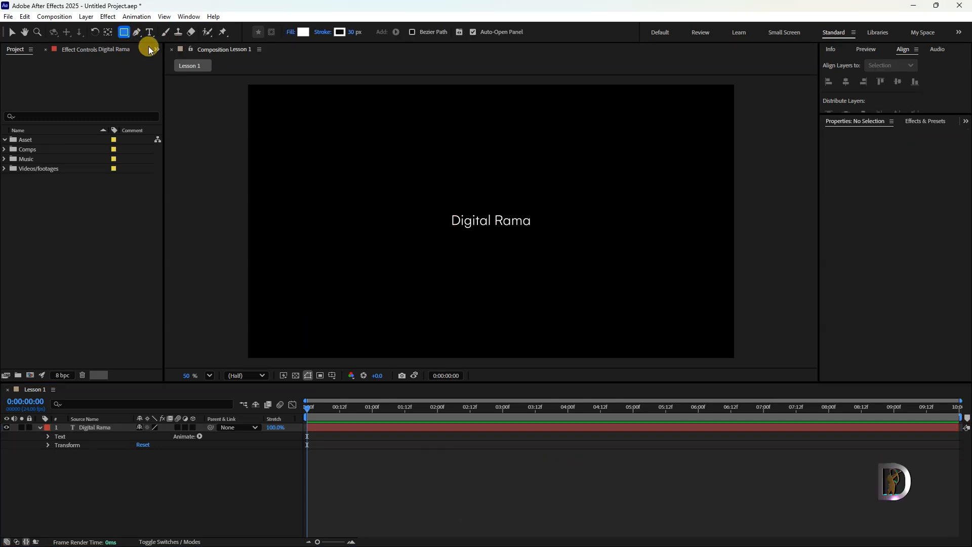
{"action": "left_click", "coordinate": [124, 32]}
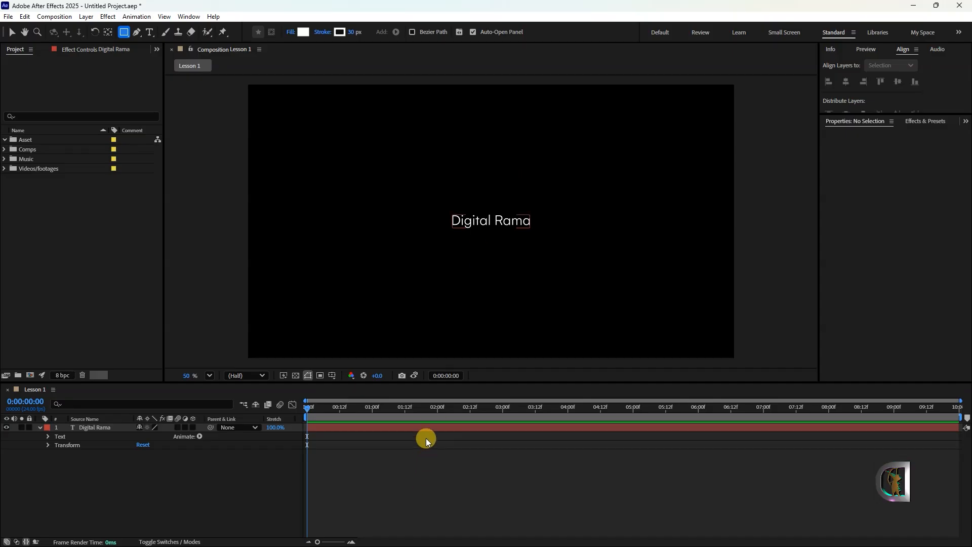
{"action": "mouse_move", "coordinate": [304, 120]}
{"action": "left_mouse_down"}
{"action": "mouse_move", "coordinate": [457, 149]}
{"action": "mouse_move", "coordinate": [547, 147]}
{"action": "mouse_move", "coordinate": [570, 177]}
{"action": "left_mouse_up"}
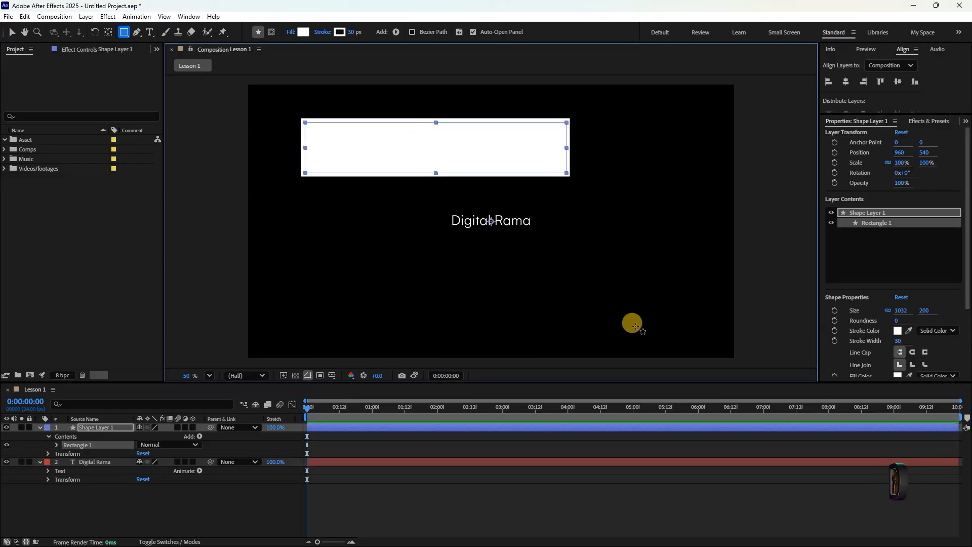
Turn on Center Anchor Point in New Shape Layers in the General preferences.
{"action": "left_click", "coordinate": [11, 32]}
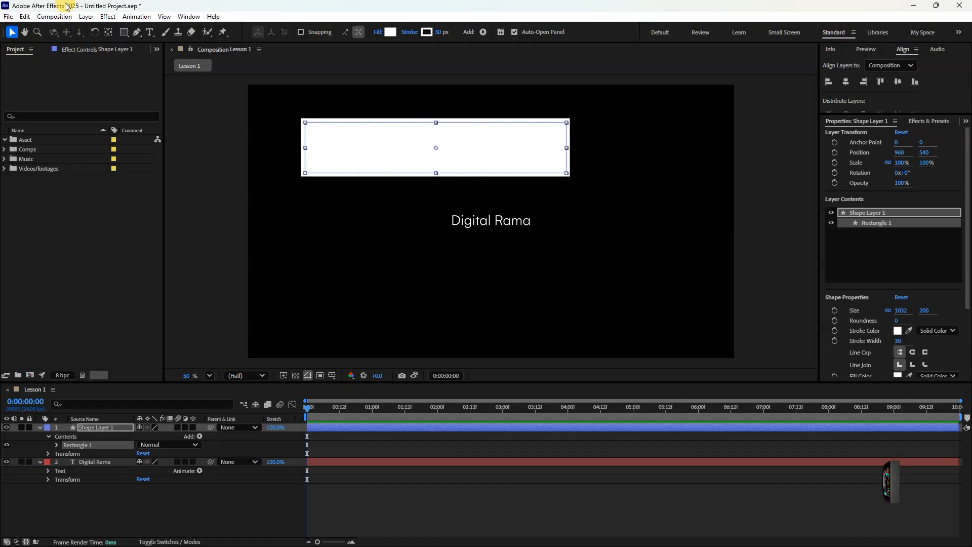
{"action": "left_click", "coordinate": [24, 16]}
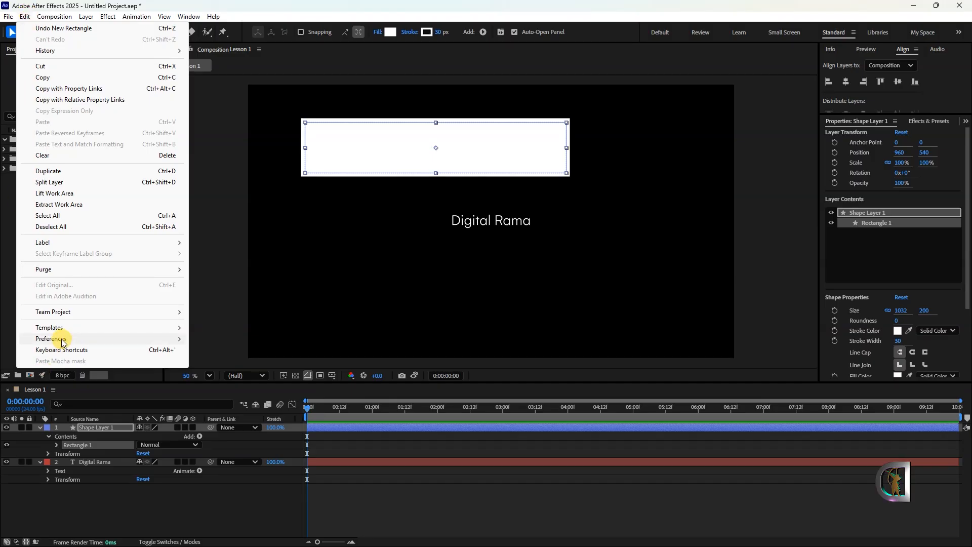
{"action": "mouse_move", "coordinate": [59, 338]}
{"action": "left_click", "coordinate": [224, 127]}
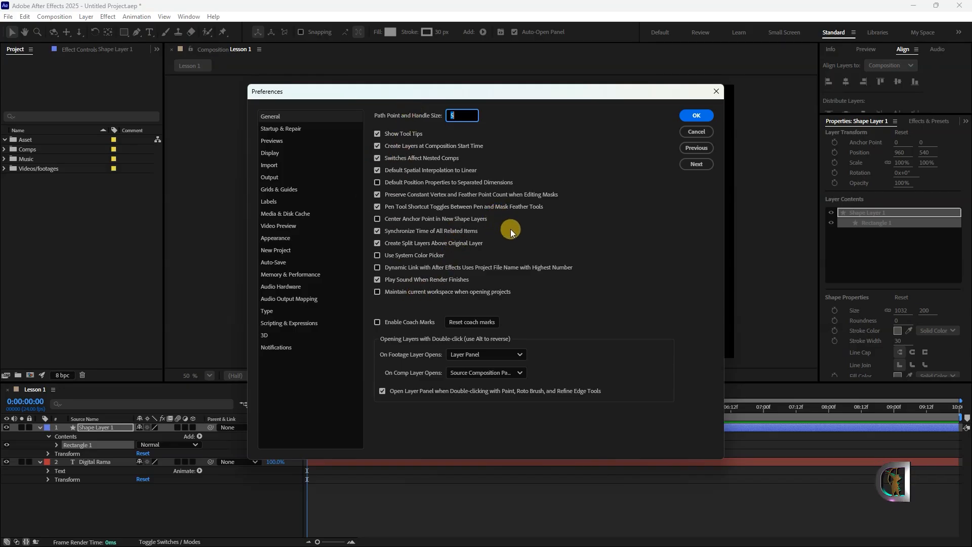
{"action": "left_click", "coordinate": [377, 220]}
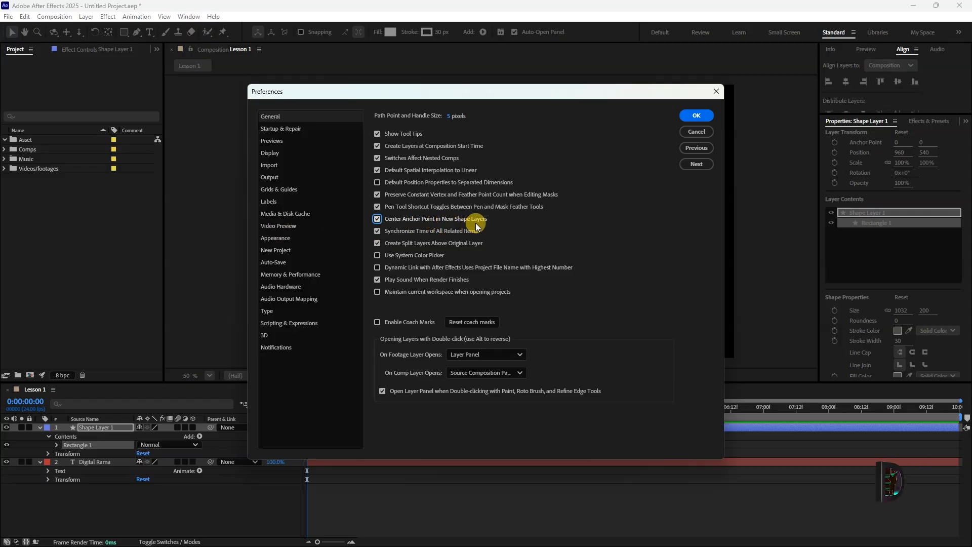
{"action": "left_click", "coordinate": [694, 115]}
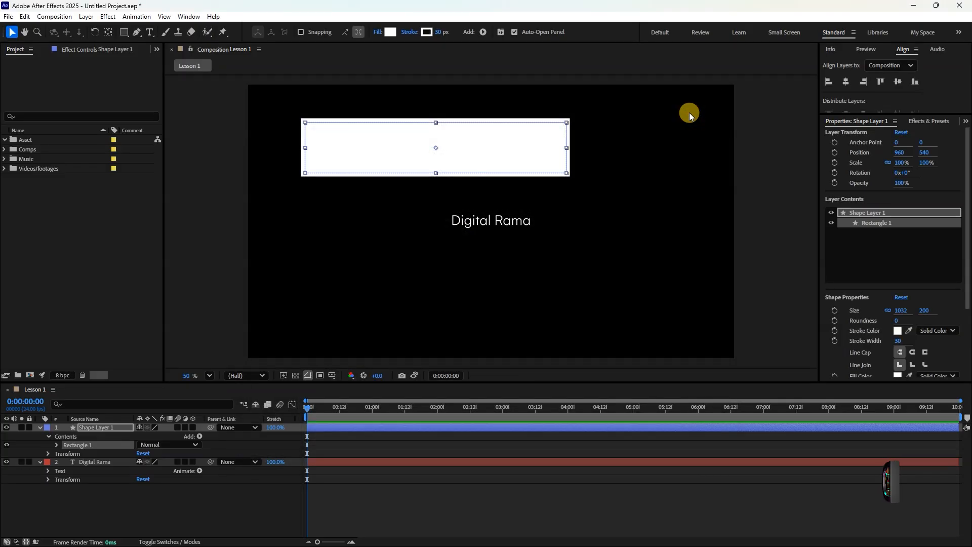
Draw a white pentagon with an outer radius of about 249 inside the rectangle's shape layer, with the Polygon tool.
{"action": "left_click_drag", "start_coordinate": [123, 32], "coordinate": [159, 67]}
{"action": "left_click_drag", "start_coordinate": [603, 212], "coordinate": [644, 261]}
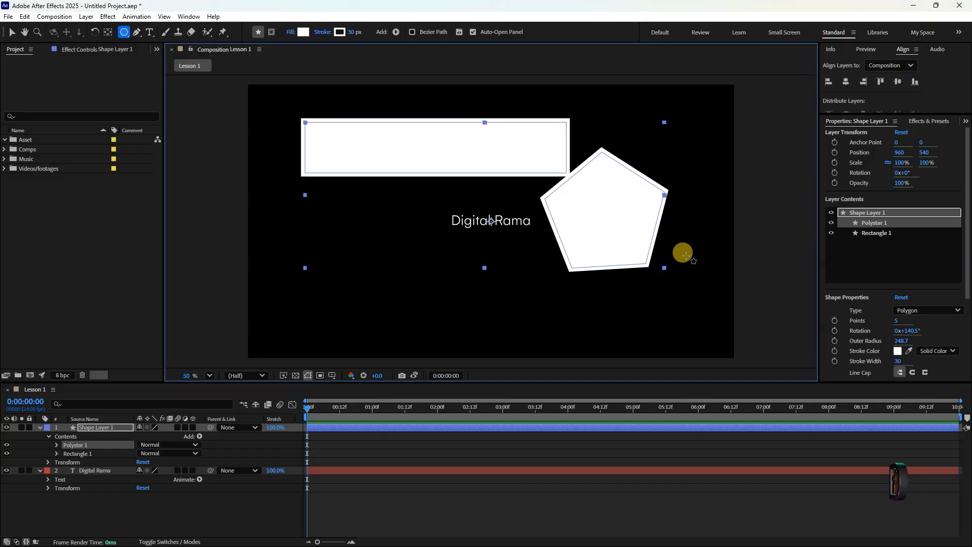
{"action": "left_click", "coordinate": [12, 32]}
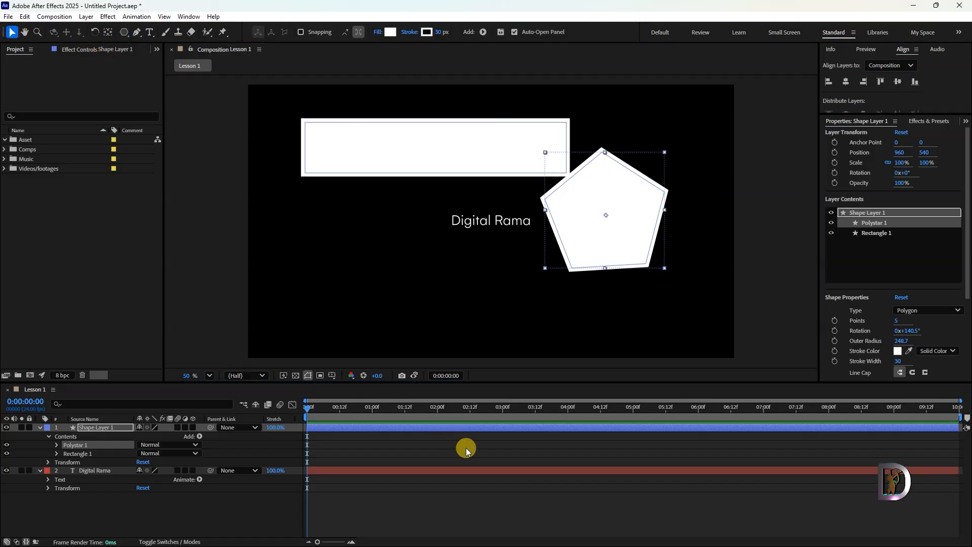
{"action": "left_click", "coordinate": [530, 490]}
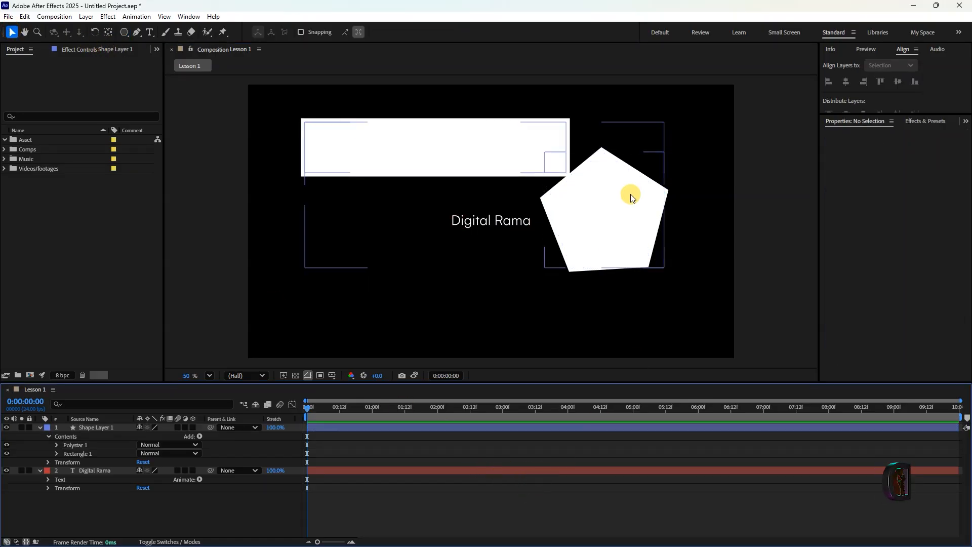
Select the shape layer and its pentagon and rectangle in turn to compare their bounding boxes.
{"action": "left_click", "coordinate": [402, 429]}
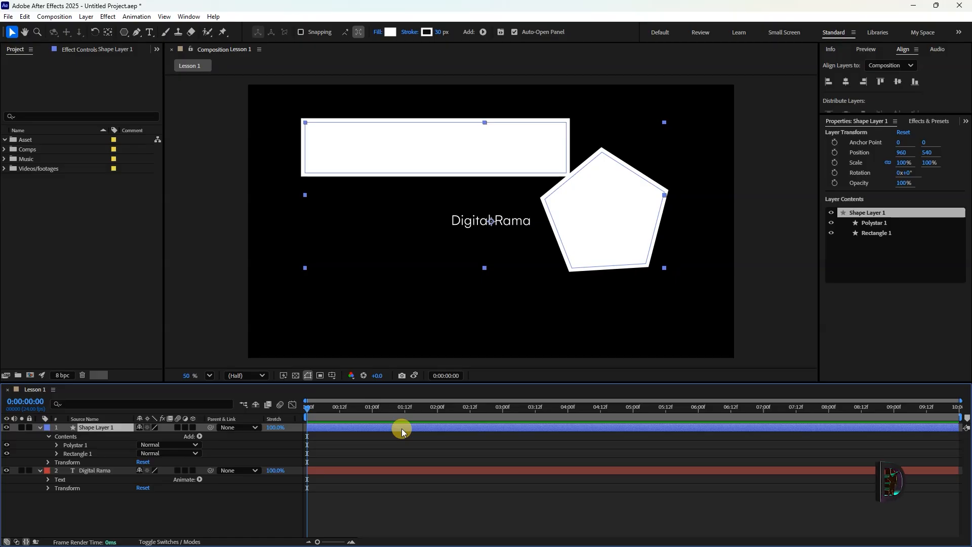
{"action": "left_click", "coordinate": [71, 446]}
{"action": "left_click", "coordinate": [75, 453]}
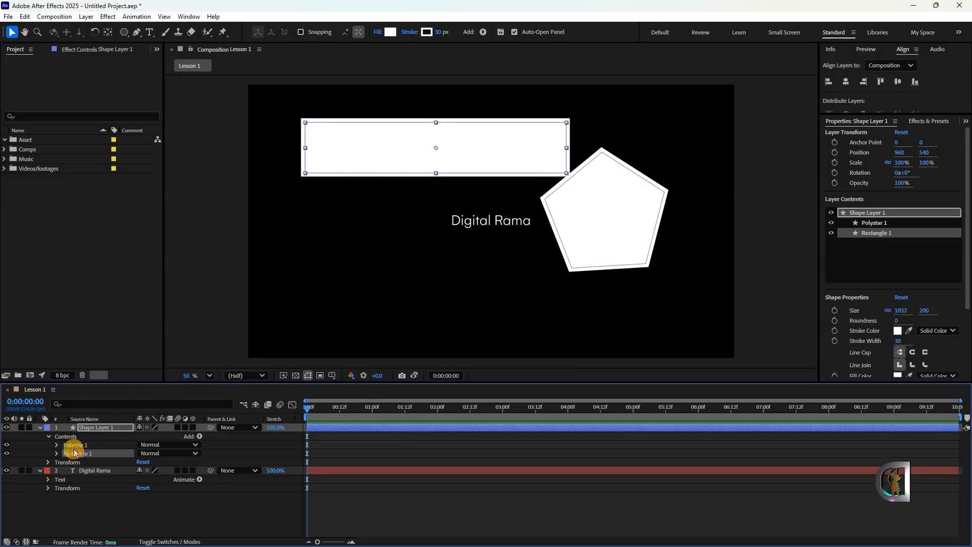
{"action": "left_click", "coordinate": [73, 445]}
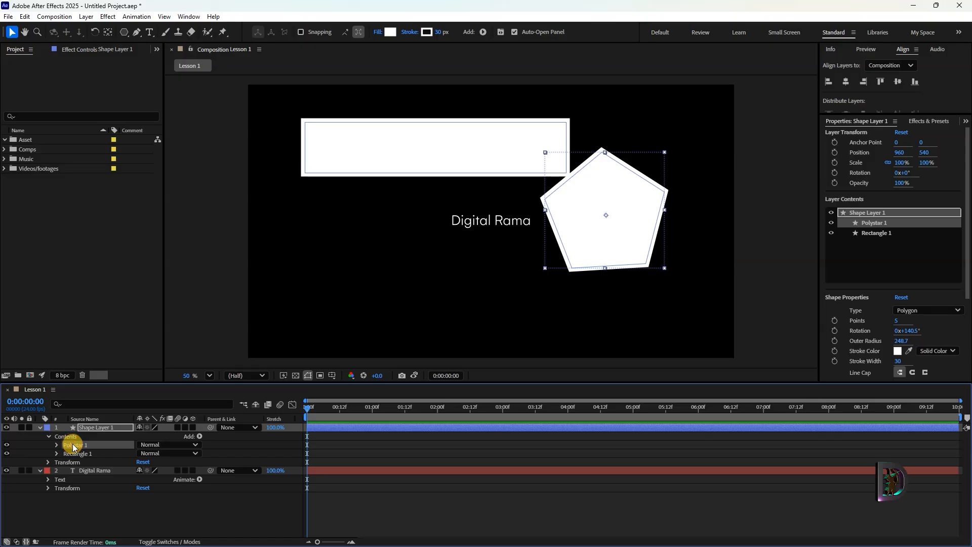
Toggle the pentagon's visibility off and on repeatedly, and delete the pentagon from the shape layer.
{"action": "left_click", "coordinate": [6, 447]}
{"action": "left_click", "coordinate": [6, 447]}
{"action": "left_click", "coordinate": [6, 447]}
{"action": "left_click", "coordinate": [6, 447]}
{"action": "left_click", "coordinate": [6, 446]}
{"action": "left_click", "coordinate": [6, 447]}
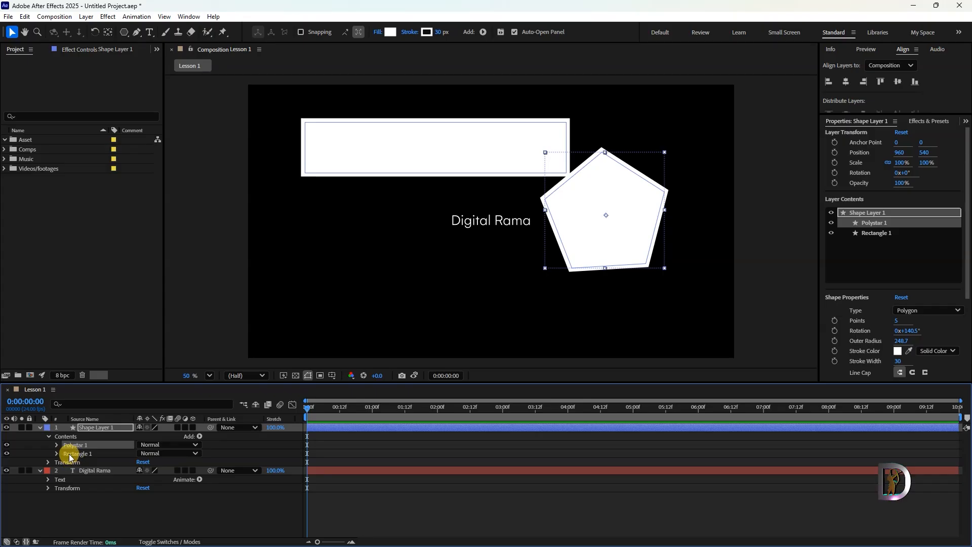
{"action": "key", "text": "Delete"}
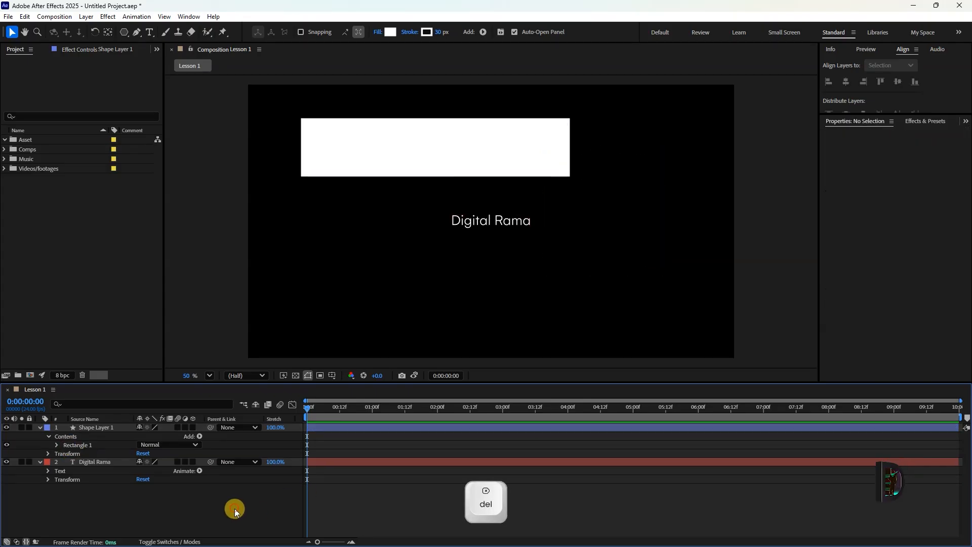
With no layer selected, draw a pentagon with an outer radius of about 228 on its own shape layer beside the text.
{"action": "left_click", "coordinate": [605, 511]}
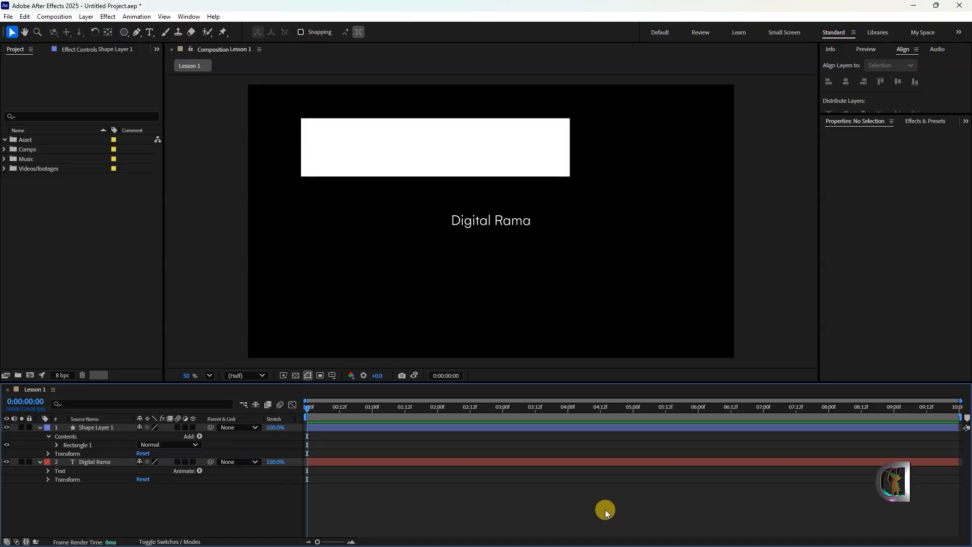
{"action": "left_click", "coordinate": [123, 32]}
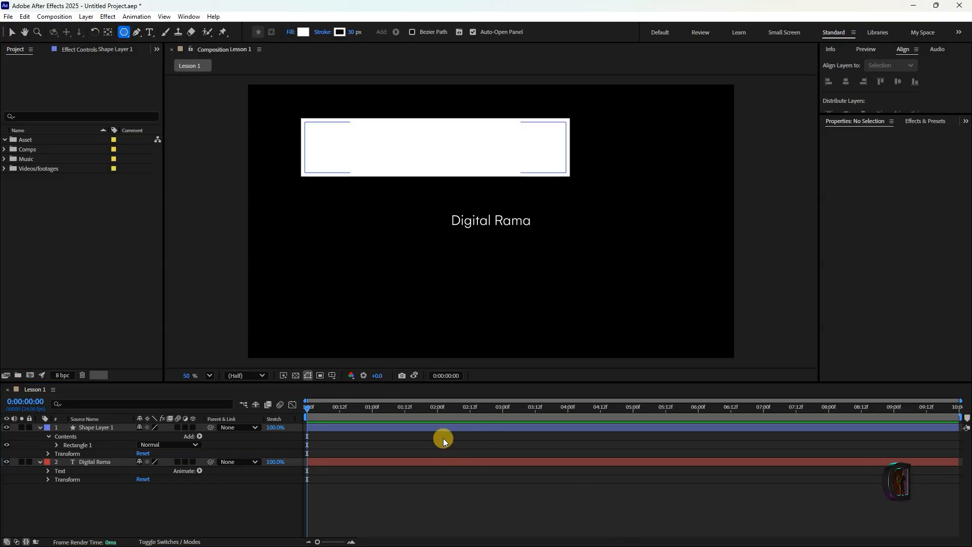
{"action": "left_click", "coordinate": [458, 485]}
{"action": "left_click_drag", "start_coordinate": [598, 224], "coordinate": [633, 263]}
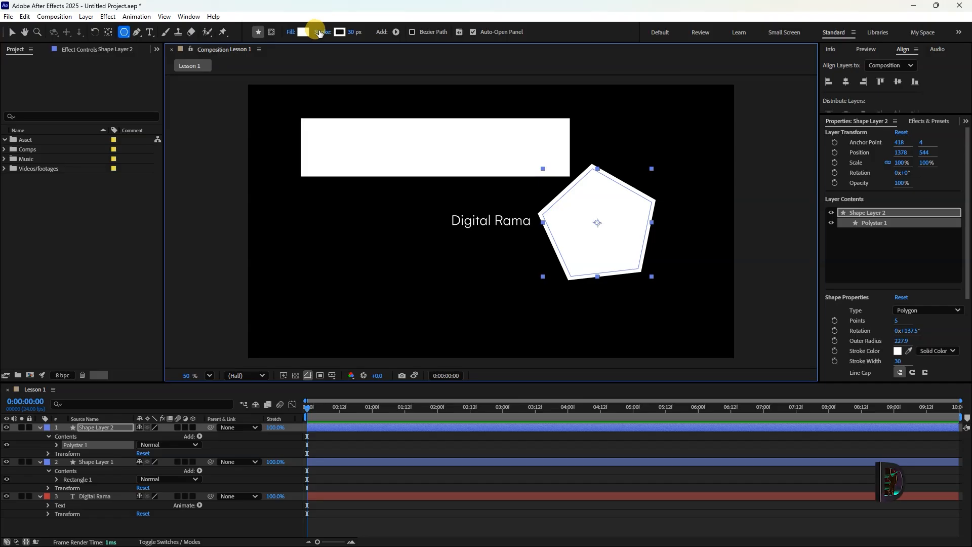
Give the pentagon a 27 px red stroke (FF0000) and a magenta fill.
{"action": "left_click_drag", "start_coordinate": [354, 34], "coordinate": [338, 33]}
{"action": "left_click", "coordinate": [340, 33]}
{"action": "left_click", "coordinate": [527, 262]}
{"action": "left_click_drag", "start_coordinate": [471, 232], "coordinate": [534, 182]}
{"action": "left_click", "coordinate": [581, 216]}
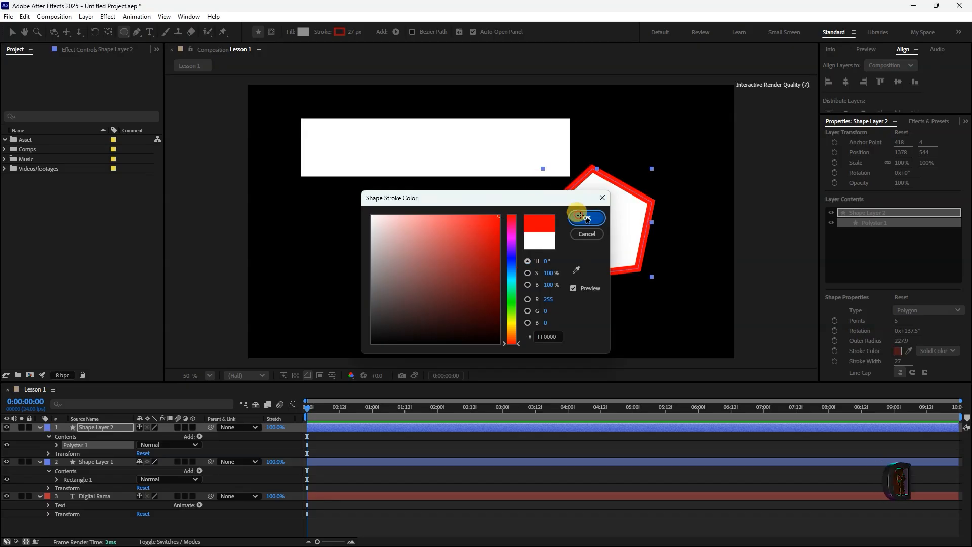
{"action": "left_click", "coordinate": [303, 32]}
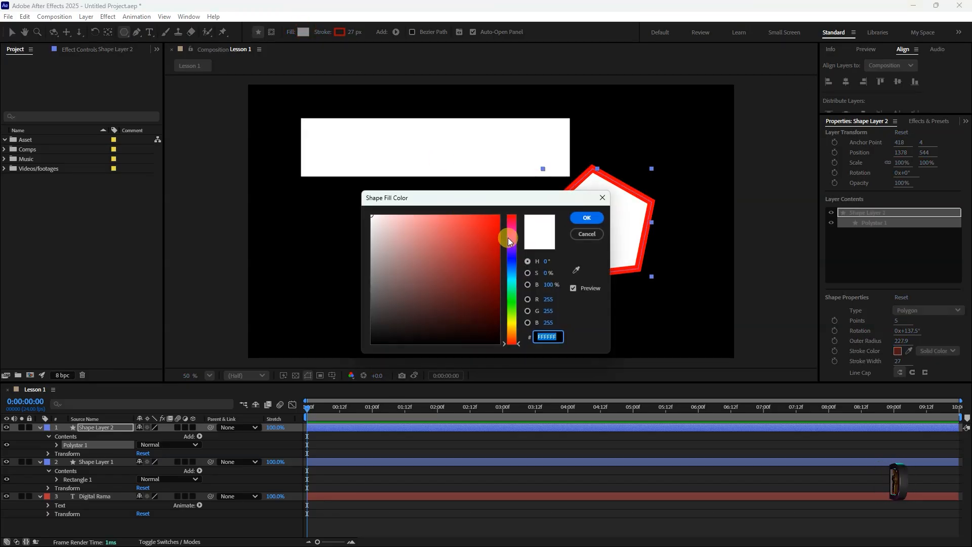
{"action": "left_click", "coordinate": [509, 241]}
{"action": "left_click", "coordinate": [464, 232]}
{"action": "left_click", "coordinate": [586, 218]}
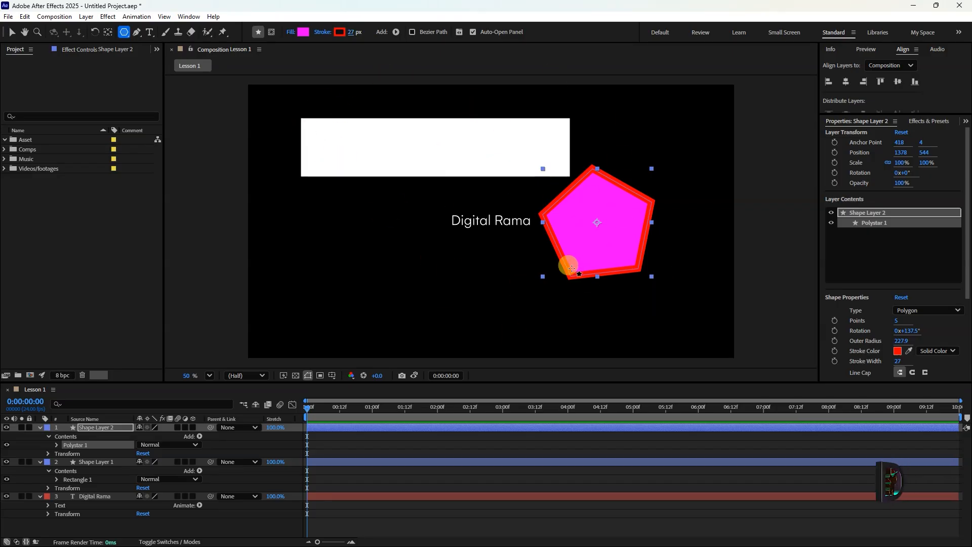
Draw a second pentagon layer with an outer radius of about 218 on the text's other side, and delete all three shape layers.
{"action": "left_click", "coordinate": [424, 531]}
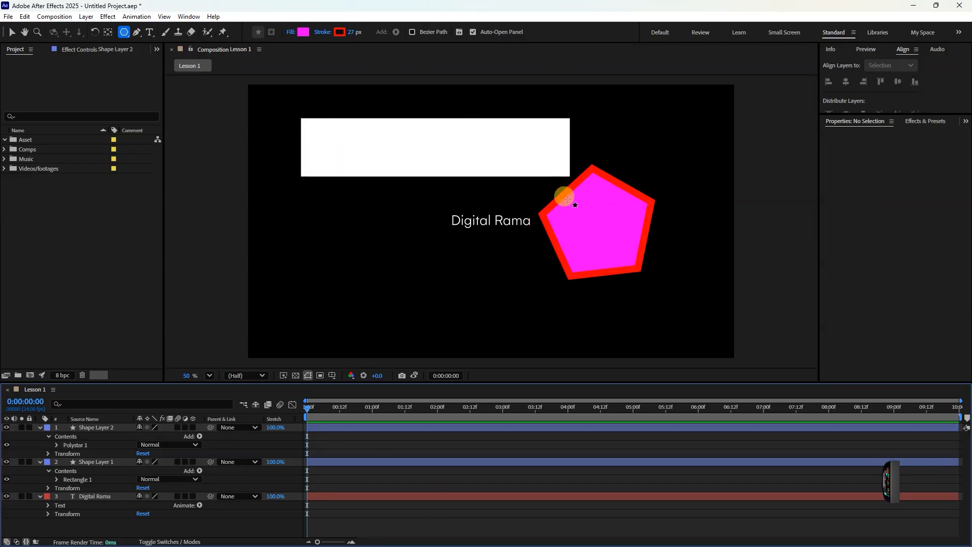
{"action": "left_click_drag", "start_coordinate": [296, 270], "coordinate": [343, 303]}
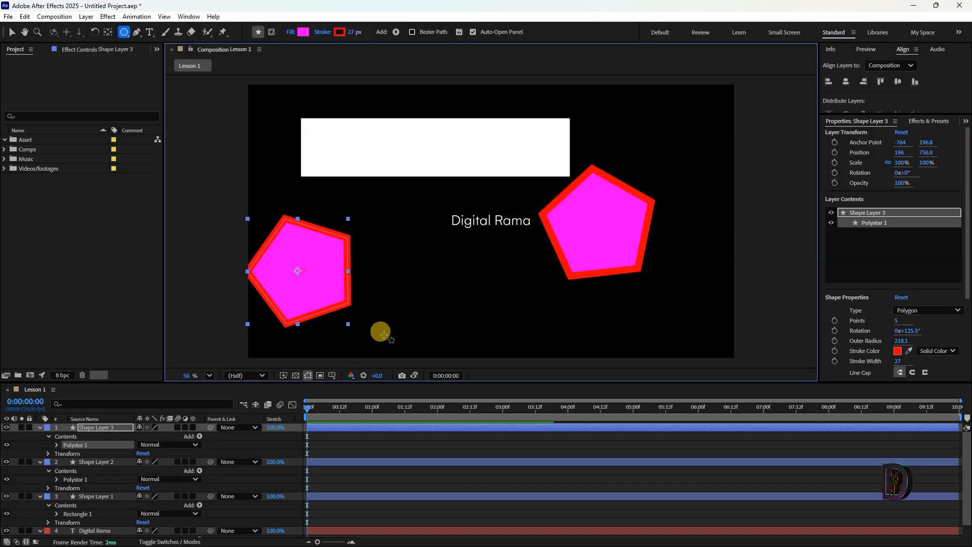
{"action": "left_click", "coordinate": [409, 509]}
{"action": "left_click", "coordinate": [398, 496]}
{"action": "left_click", "coordinate": [397, 427], "text": "shift"}
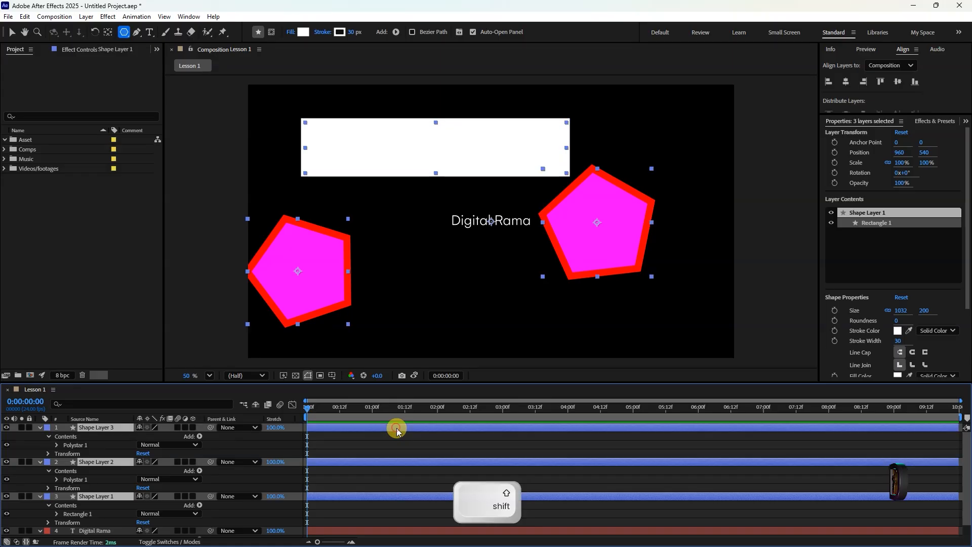
{"action": "key", "text": "Delete"}
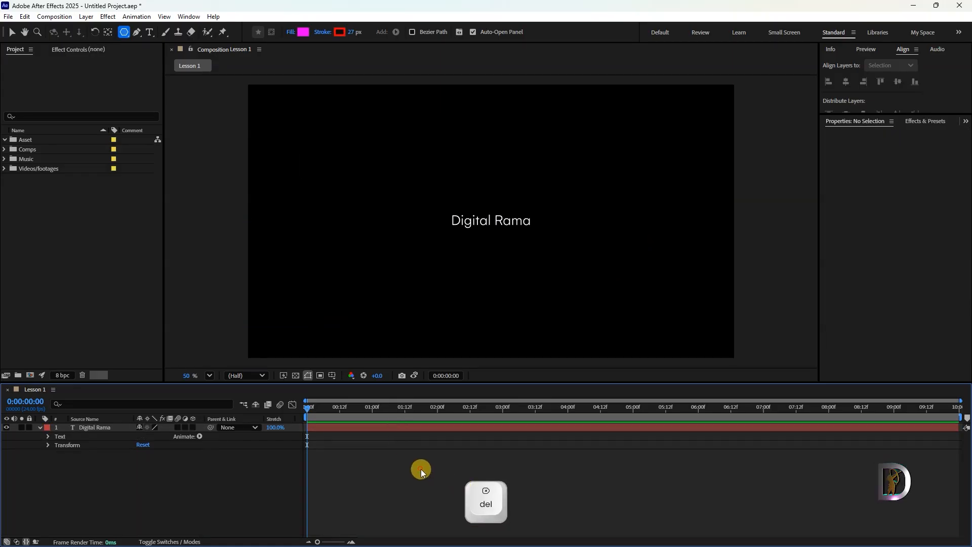
Draw a closed four-cornered shape to the left of the text with the Pen tool, and delete its layer.
{"action": "left_click", "coordinate": [137, 32]}
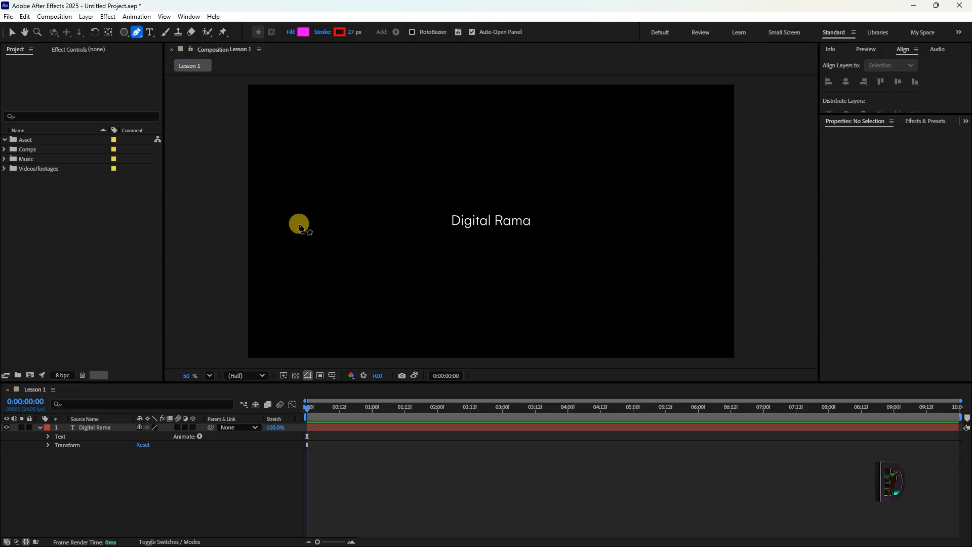
{"action": "left_click", "coordinate": [379, 156]}
{"action": "left_click", "coordinate": [364, 269]}
{"action": "left_click", "coordinate": [413, 288]}
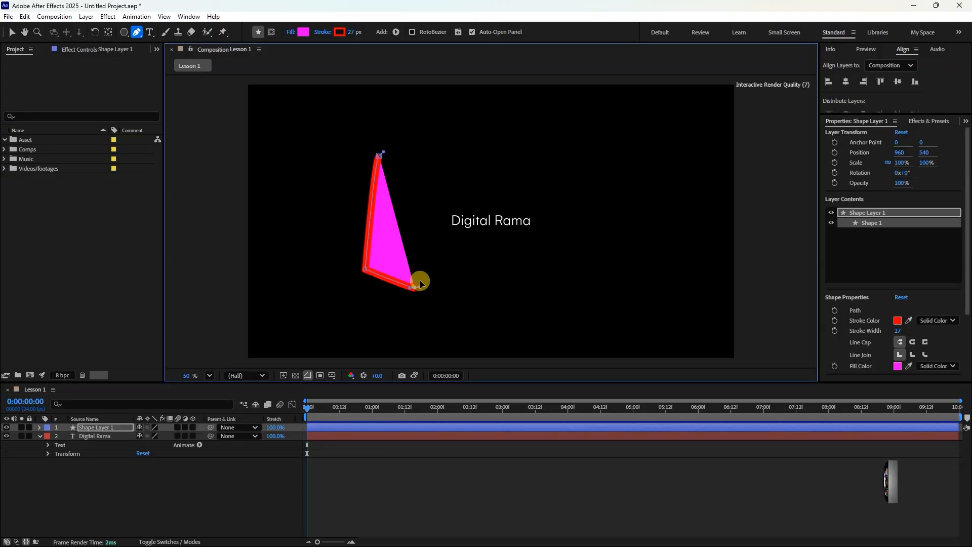
{"action": "left_click", "coordinate": [423, 160]}
{"action": "left_click", "coordinate": [379, 156]}
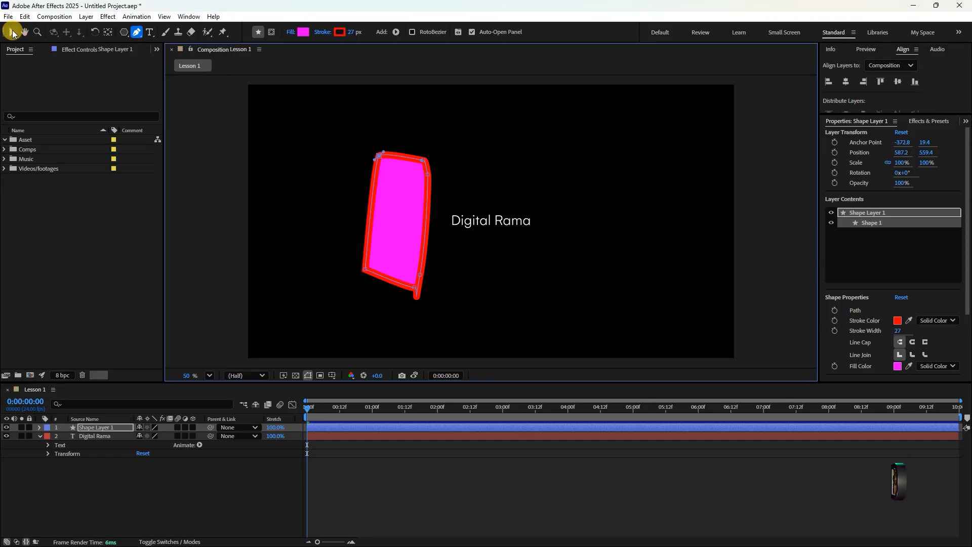
{"action": "left_click", "coordinate": [12, 33]}
{"action": "left_click", "coordinate": [336, 428]}
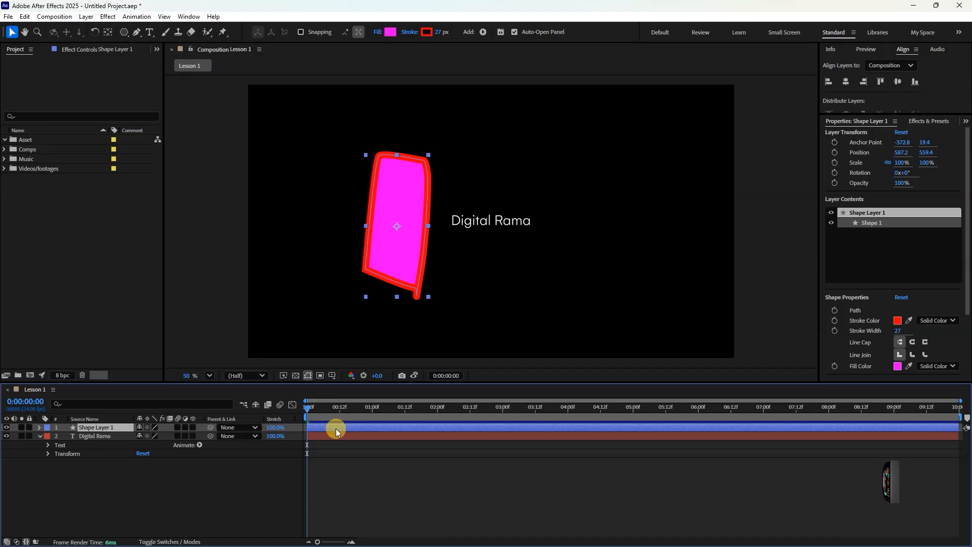
{"action": "key", "text": "Delete"}
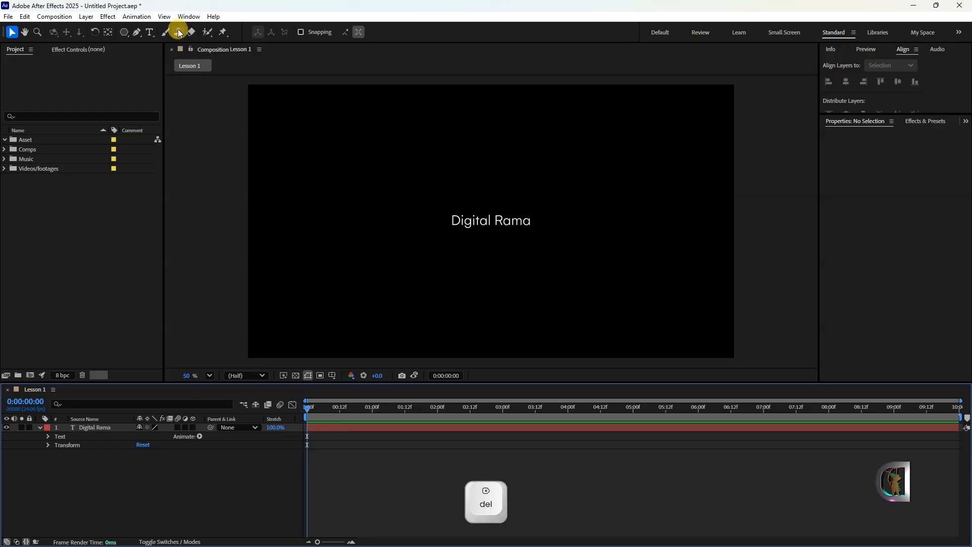
Look through the Pen tool's variants, from Add Vertex to Mask Feather, without choosing one.
{"action": "left_click", "coordinate": [137, 35]}
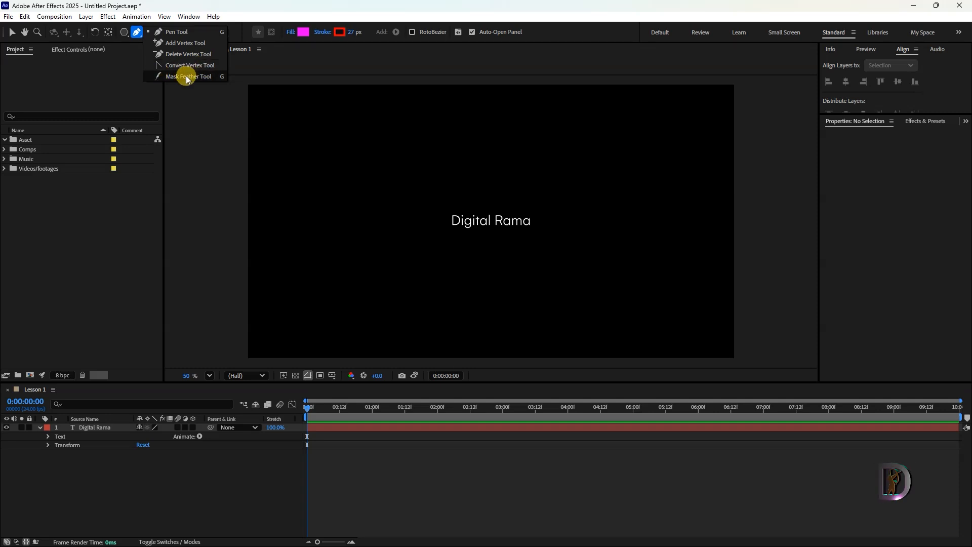
{"action": "left_click", "coordinate": [127, 39]}
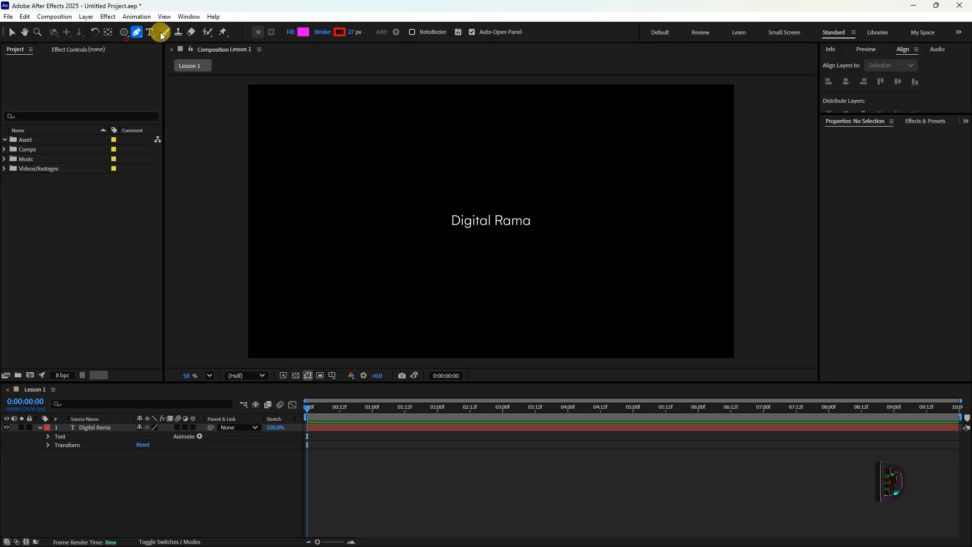
Create a text layer reading "fsdfdsd" above the existing text, and delete it.
{"action": "left_click", "coordinate": [151, 31]}
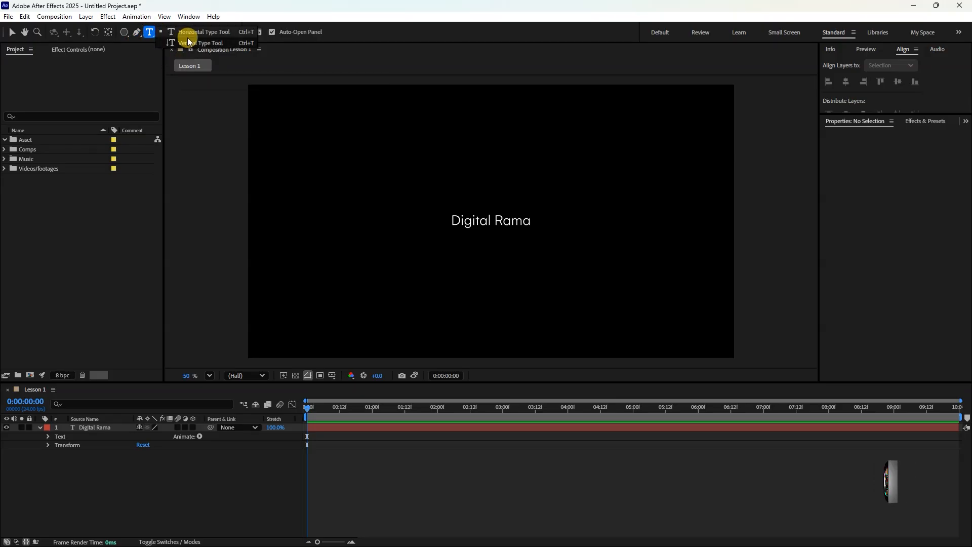
{"action": "left_click", "coordinate": [472, 138]}
{"action": "type", "text": "fsdfdsd"}
{"action": "left_click", "coordinate": [675, 496]}
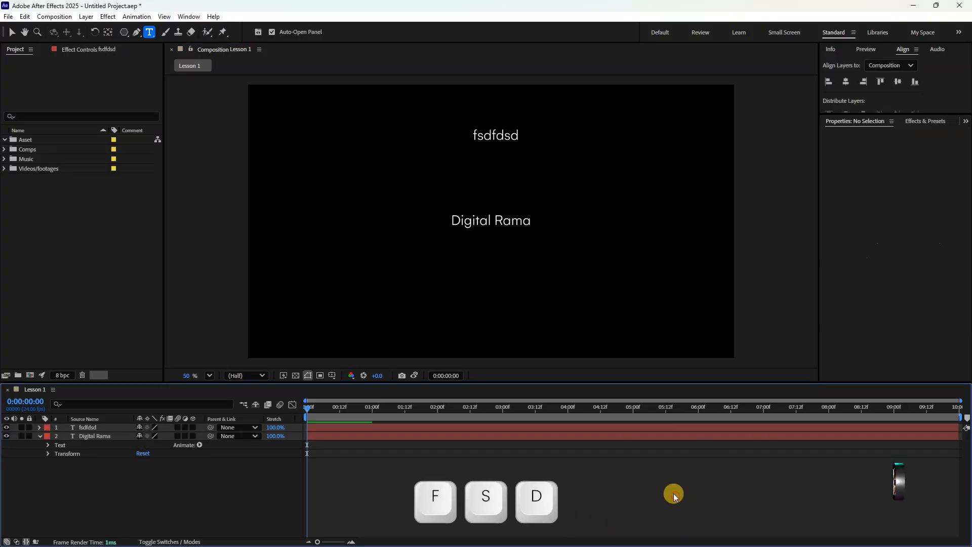
{"action": "left_click", "coordinate": [344, 426]}
{"action": "key", "text": "Delete"}
Try to paint on the composition with the Brush tool, and set the paint tool warning to Never Again.
{"action": "left_click", "coordinate": [163, 35]}
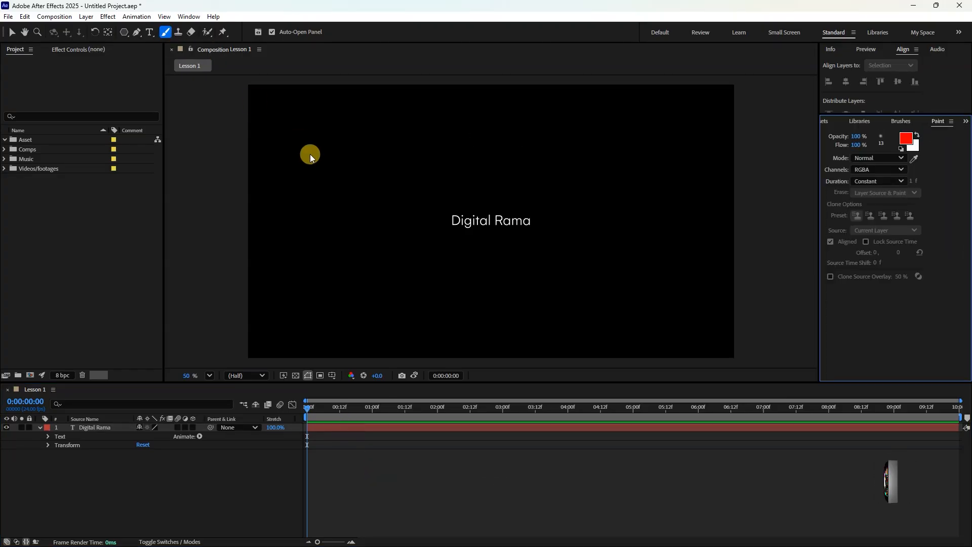
{"action": "left_click", "coordinate": [360, 213]}
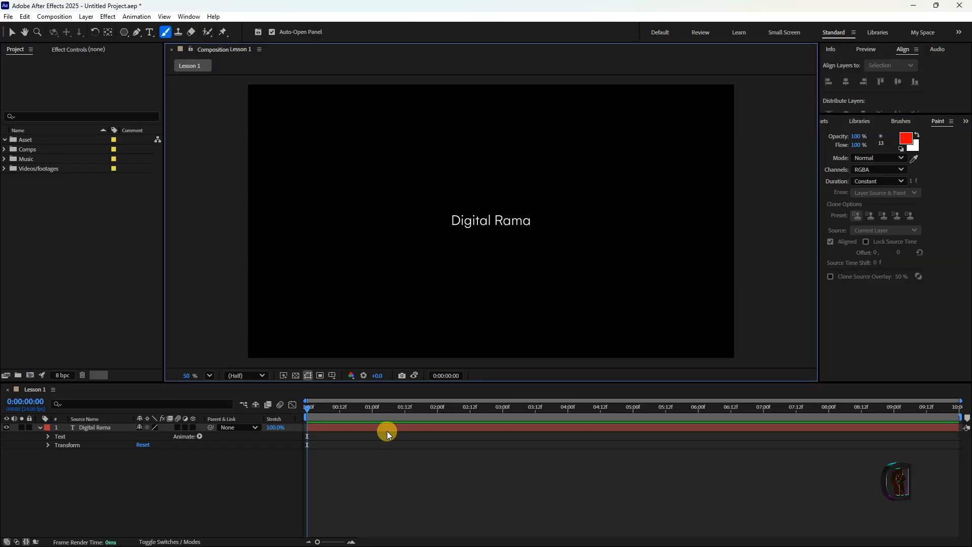
{"action": "left_click", "coordinate": [405, 473]}
{"action": "left_click", "coordinate": [316, 184]}
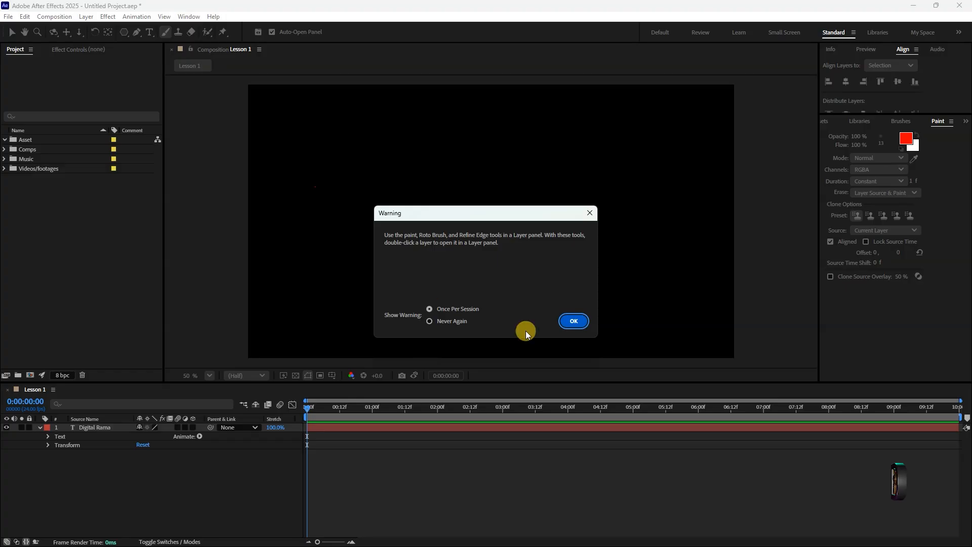
{"action": "left_click", "coordinate": [445, 322]}
{"action": "left_click", "coordinate": [574, 322]}
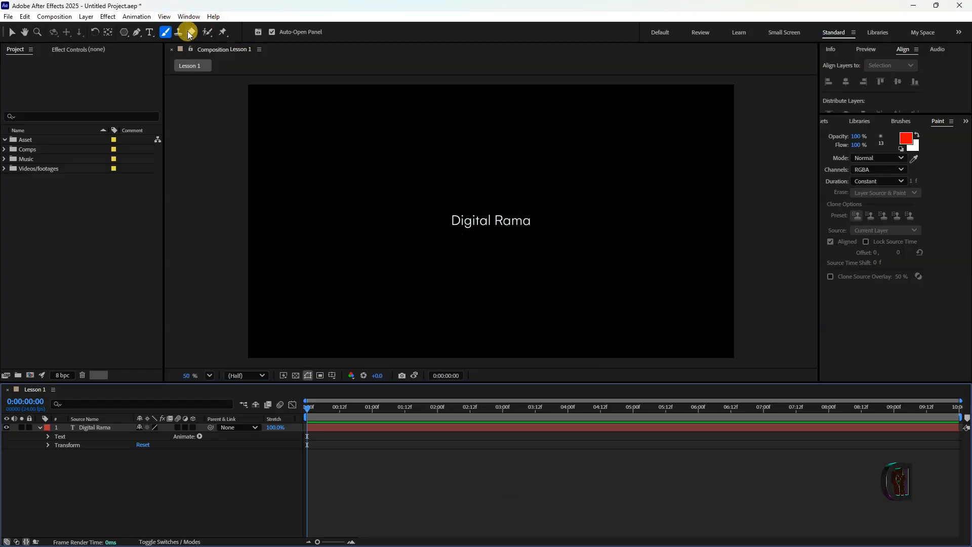
Show the brush presets and settings, and look at the Roto Brush tool's variants.
{"action": "left_click", "coordinate": [881, 139]}
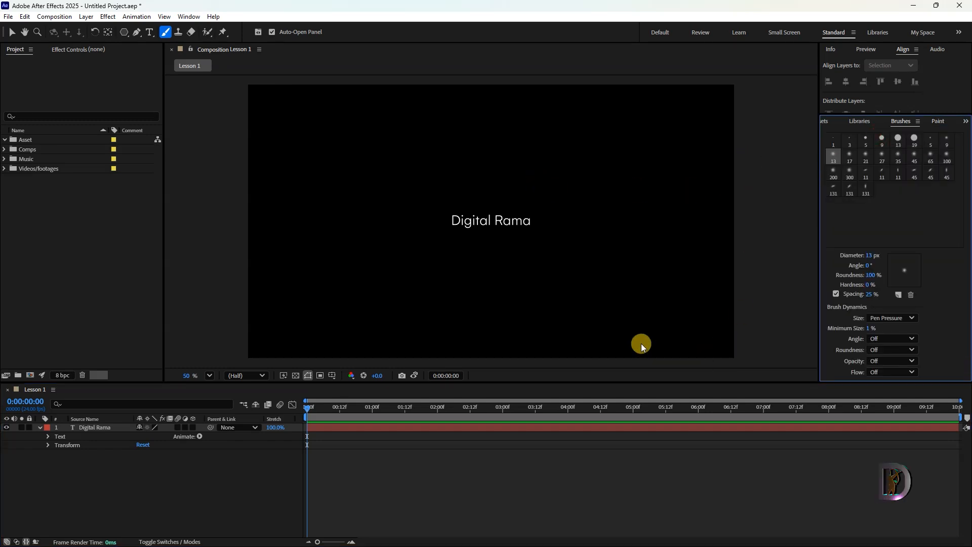
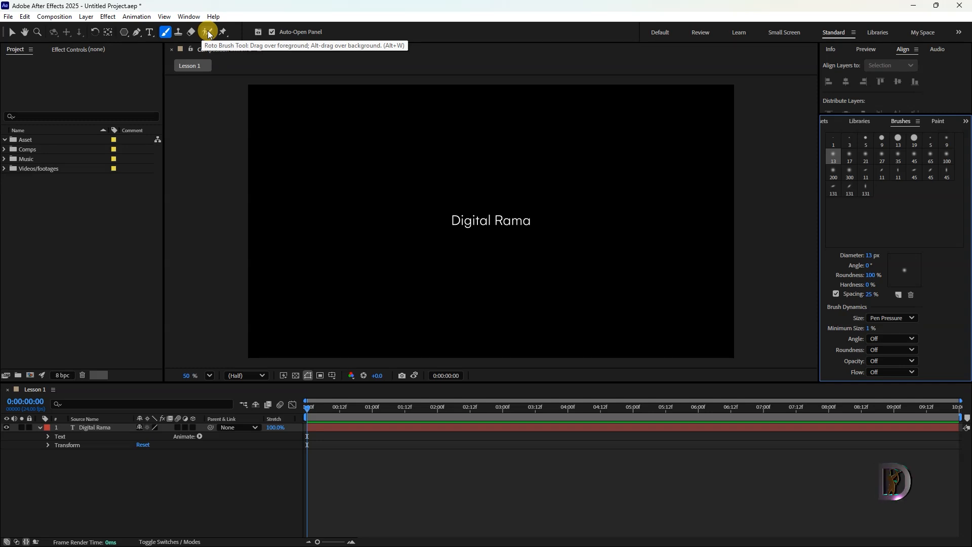
{"action": "left_click", "coordinate": [208, 34]}
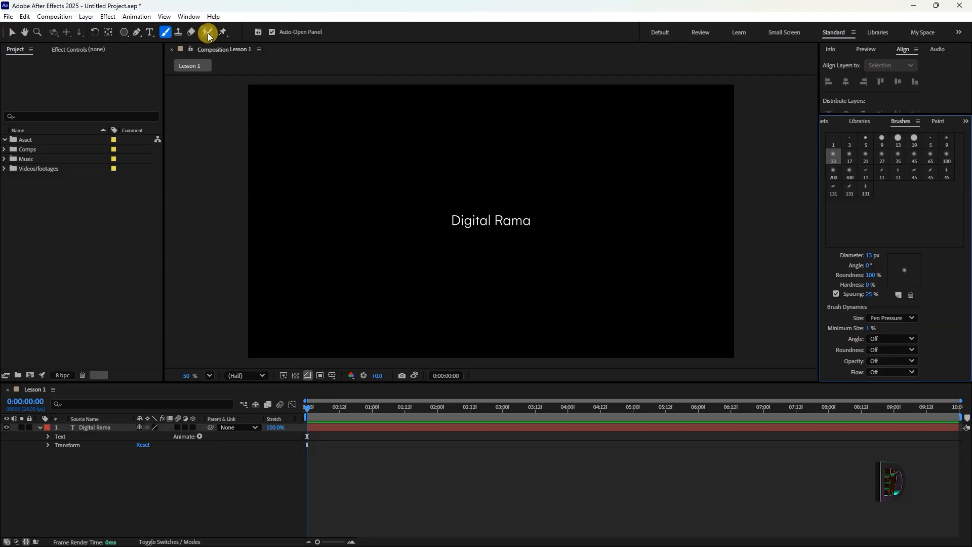
{"action": "left_click", "coordinate": [338, 32]}
Look through the Puppet Pin tool's variants and try to place pins at several spots around the text.
{"action": "left_click", "coordinate": [224, 33]}
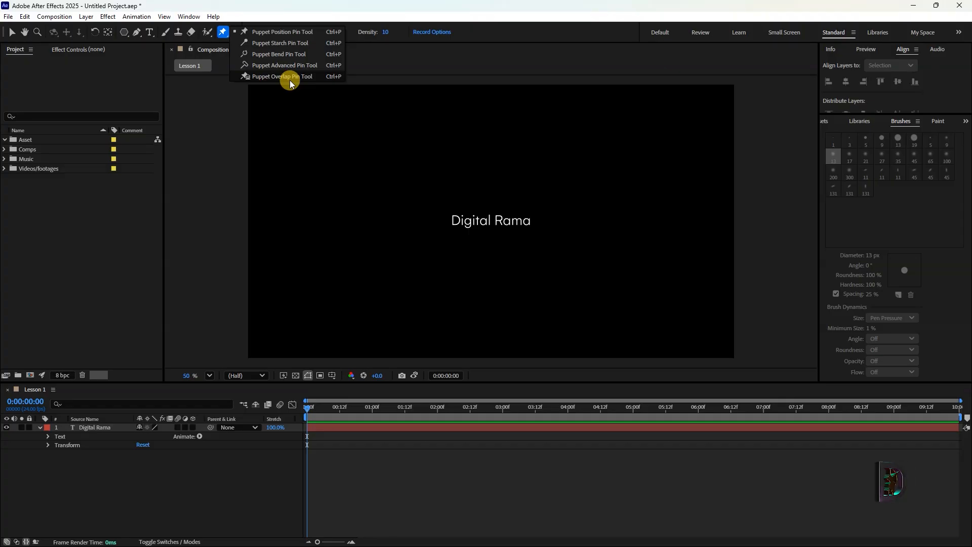
{"action": "left_click", "coordinate": [449, 109]}
{"action": "left_click", "coordinate": [375, 191]}
{"action": "left_click", "coordinate": [580, 312]}
{"action": "left_click", "coordinate": [624, 188]}
{"action": "left_click", "coordinate": [614, 121]}
{"action": "left_click", "coordinate": [274, 144]}
{"action": "left_click", "coordinate": [301, 320]}
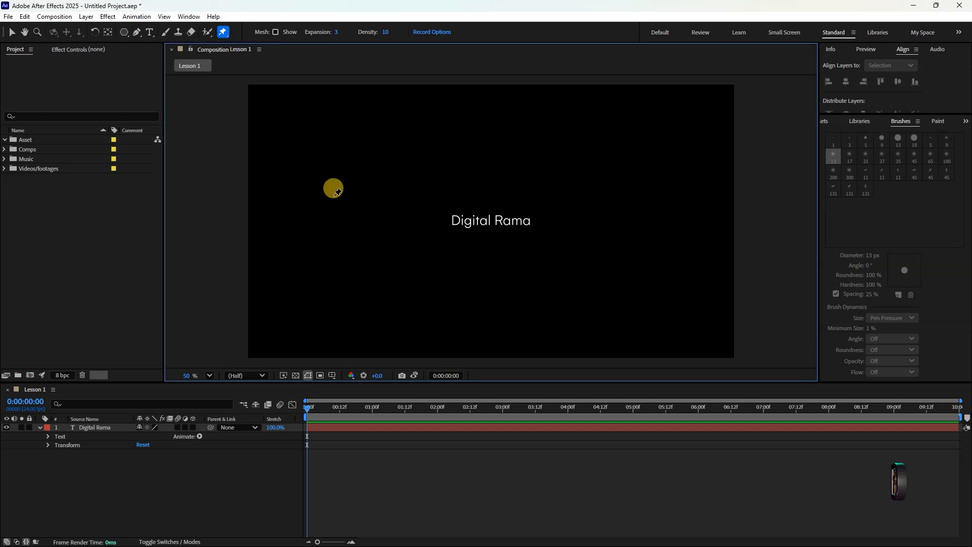
{"action": "left_click", "coordinate": [473, 450]}
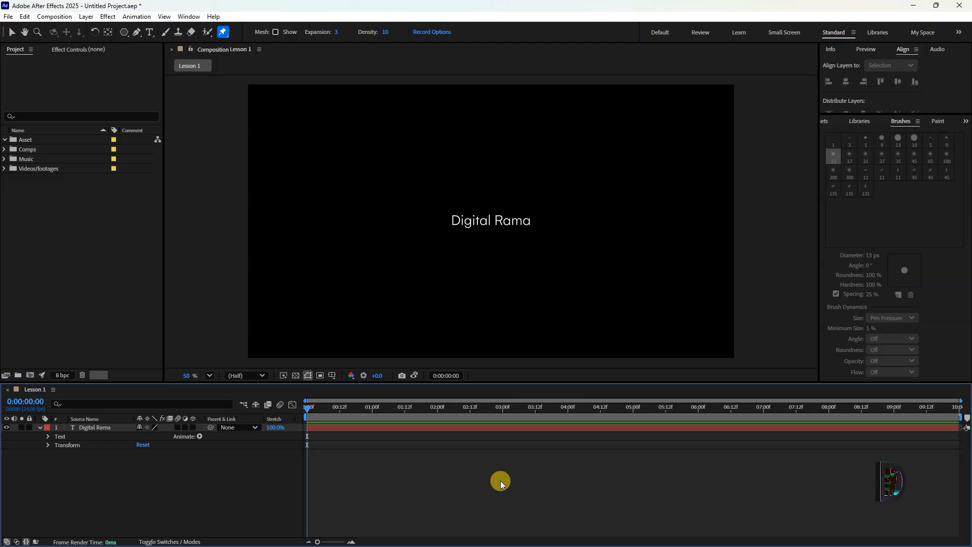
Create a composition-sized solid layer above the text with the pink color FF007E.
{"action": "left_click", "coordinate": [105, 428]}
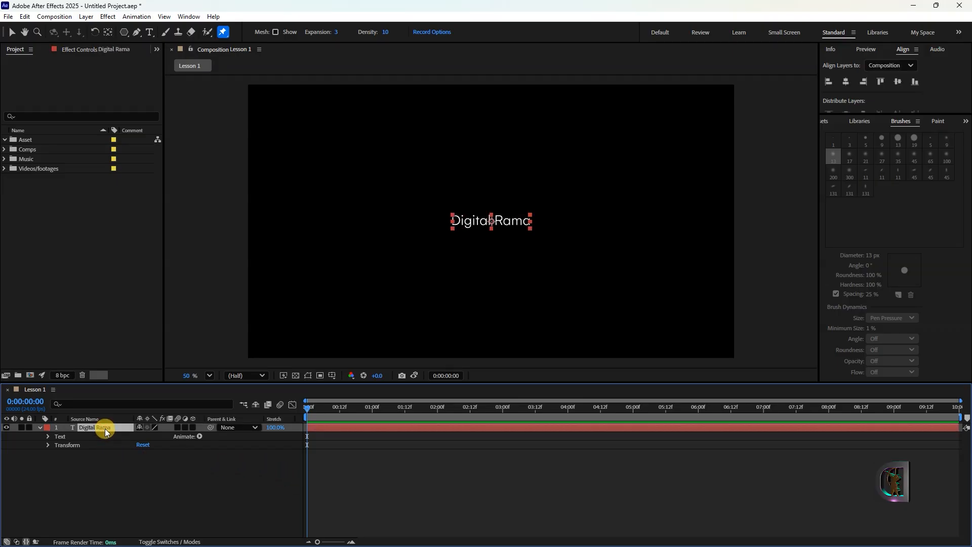
{"action": "right_click", "coordinate": [220, 491]}
{"action": "mouse_move", "coordinate": [253, 372]}
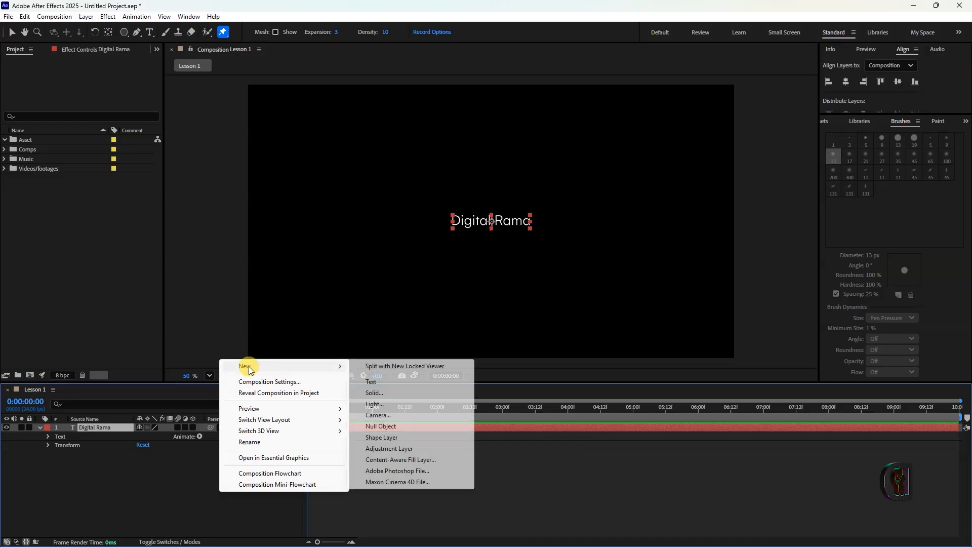
{"action": "left_click", "coordinate": [393, 391]}
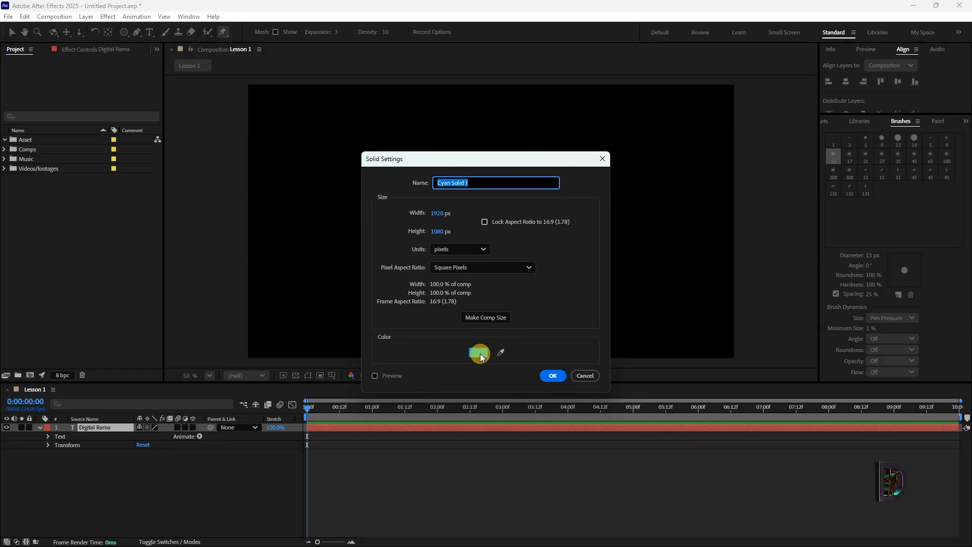
{"action": "left_click", "coordinate": [485, 318]}
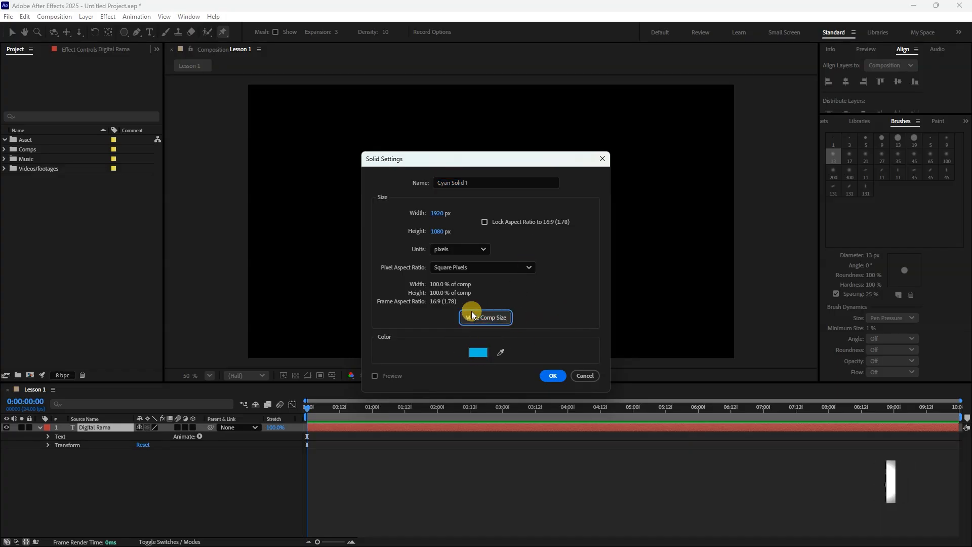
{"action": "left_click", "coordinate": [479, 352]}
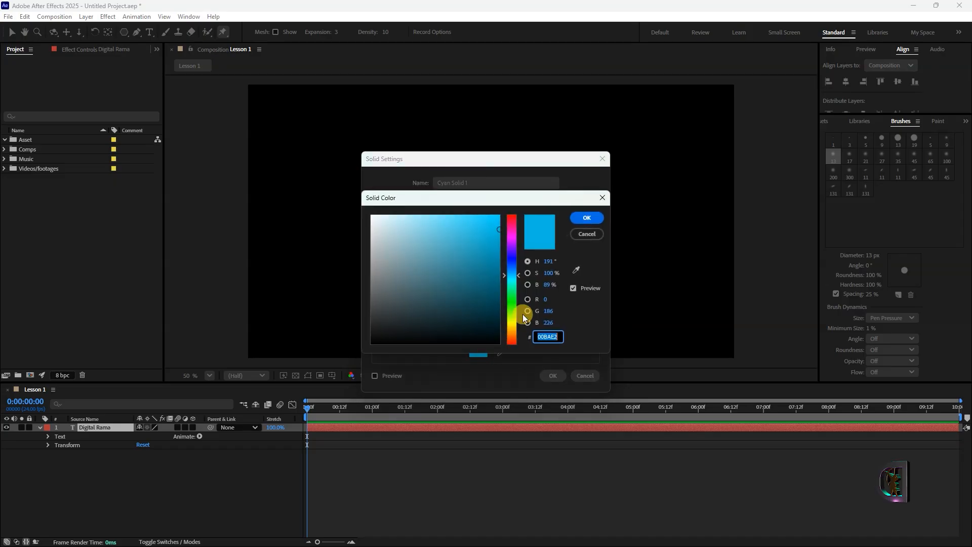
{"action": "left_click_drag", "start_coordinate": [512, 221], "coordinate": [506, 226]}
{"action": "left_click", "coordinate": [586, 218]}
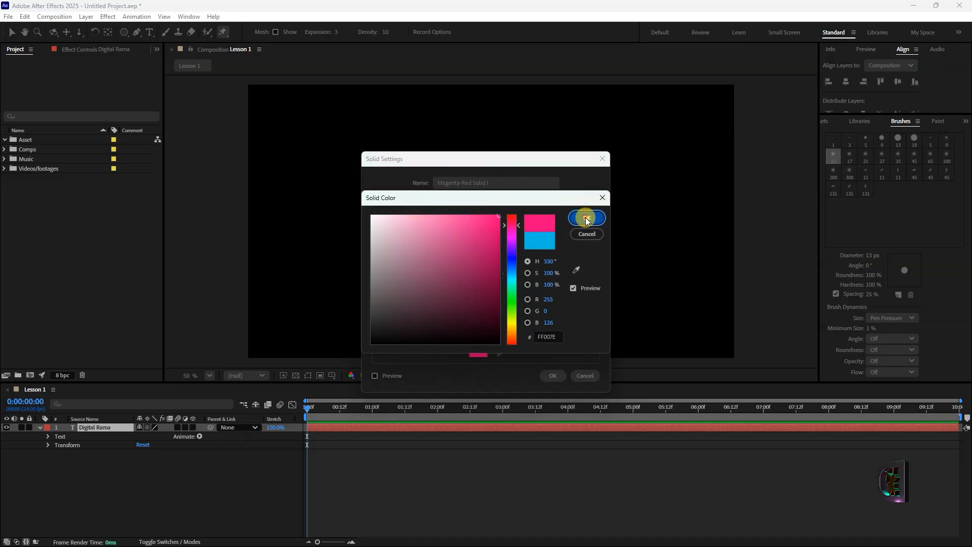
{"action": "left_click", "coordinate": [551, 376]}
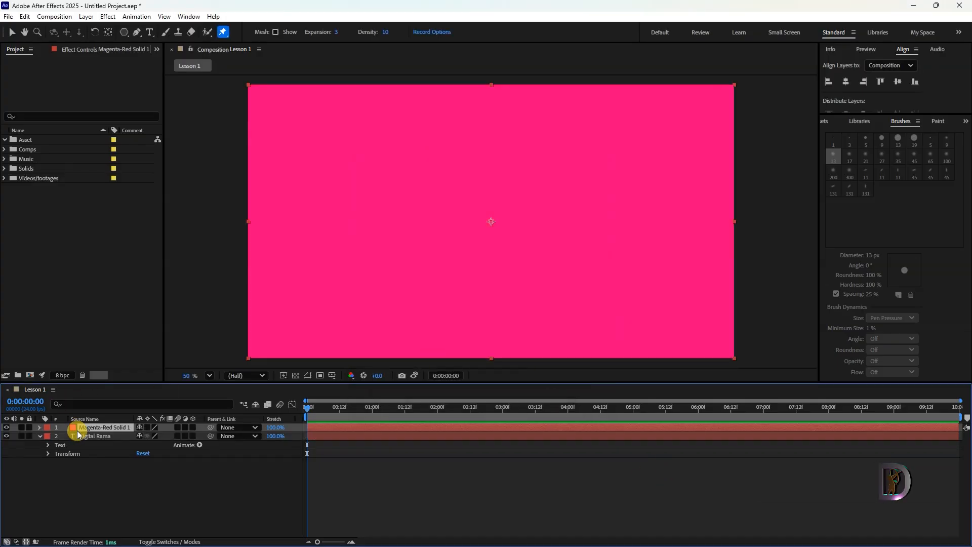
Nudge the solid slightly to the left with the Selection tool, and change its color to black, 000000.
{"action": "left_click", "coordinate": [11, 32]}
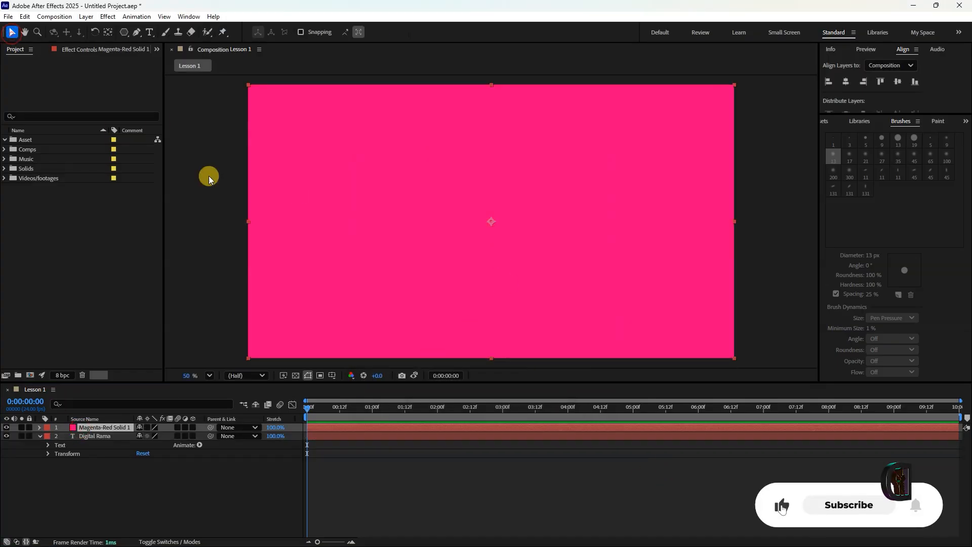
{"action": "left_click_drag", "start_coordinate": [428, 181], "coordinate": [464, 222]}
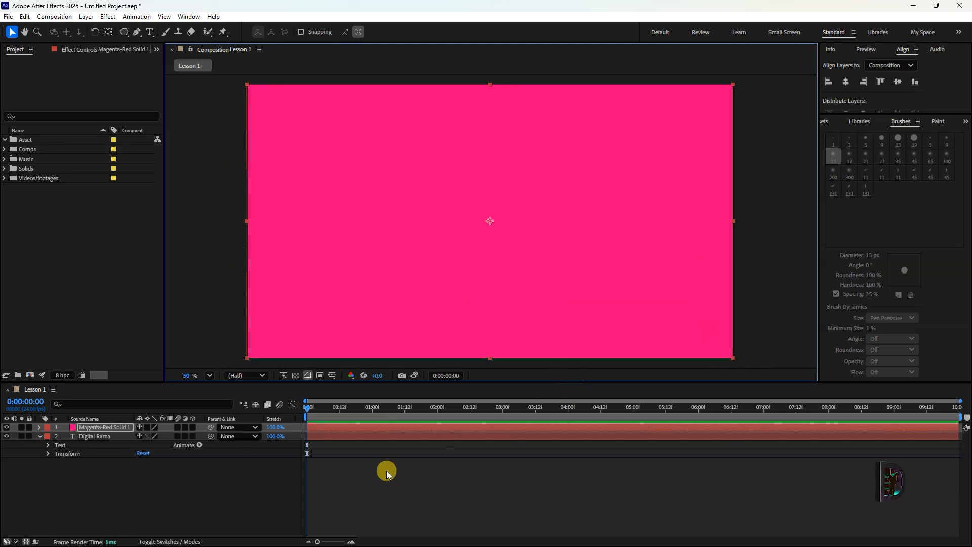
{"action": "left_click", "coordinate": [372, 428]}
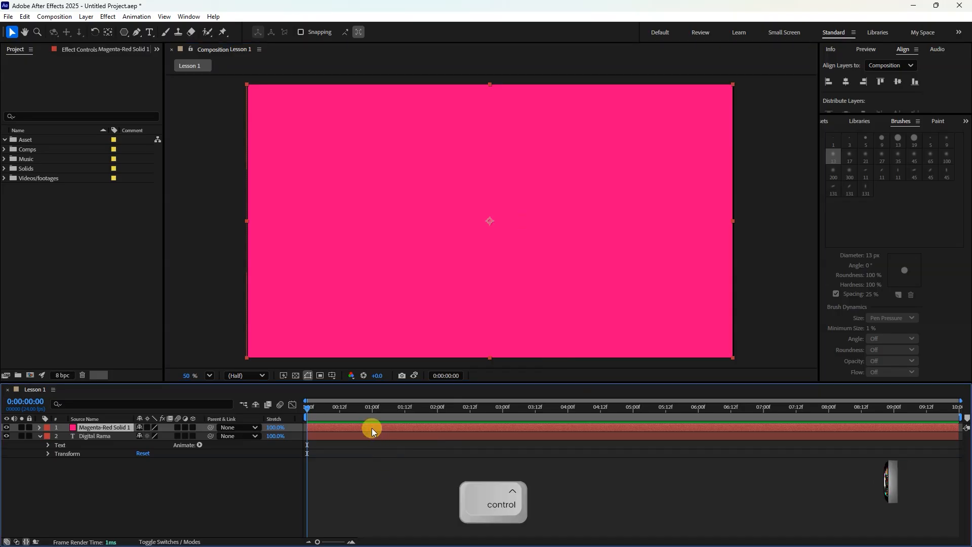
{"action": "key", "text": "ctrl+shift+y"}
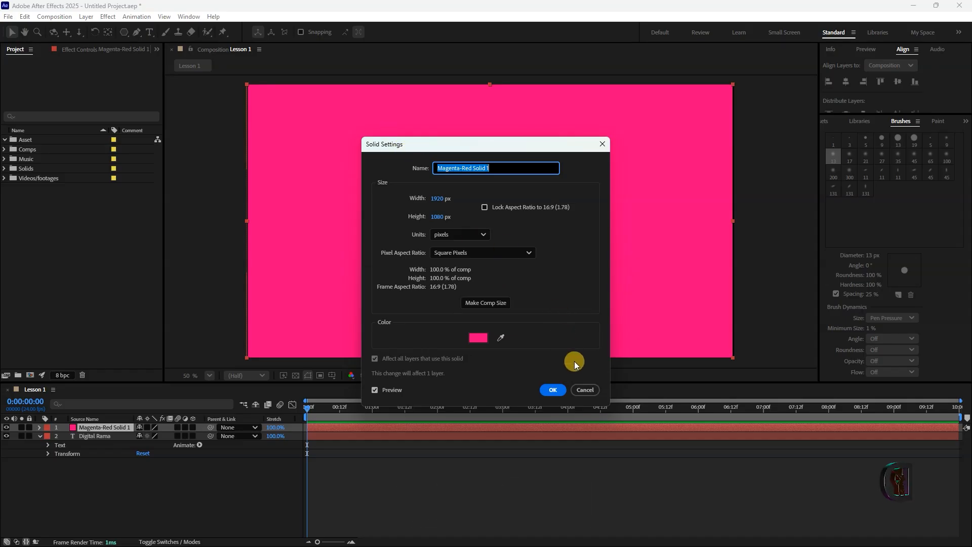
{"action": "left_click", "coordinate": [480, 338]}
{"action": "type", "text": "000000"}
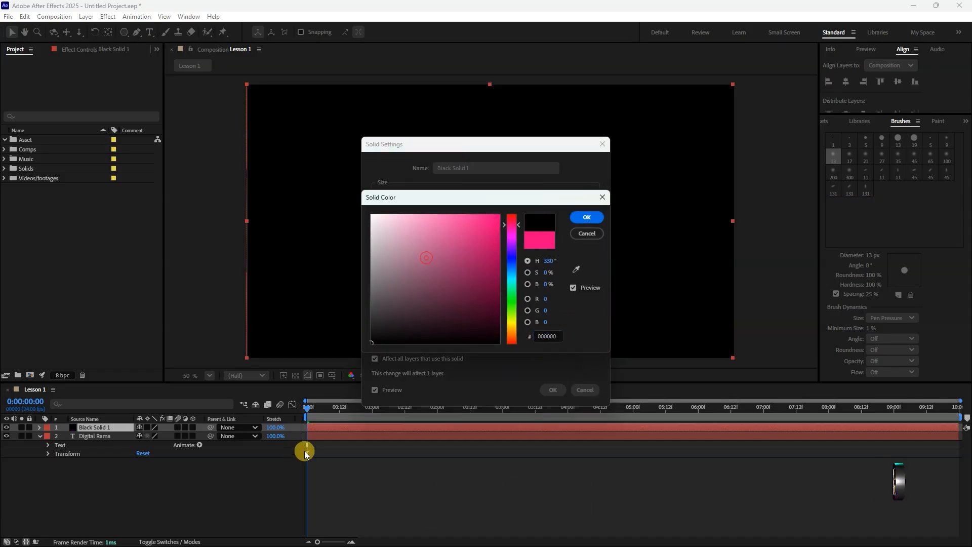
{"action": "left_click", "coordinate": [580, 220]}
{"action": "left_click", "coordinate": [555, 384]}
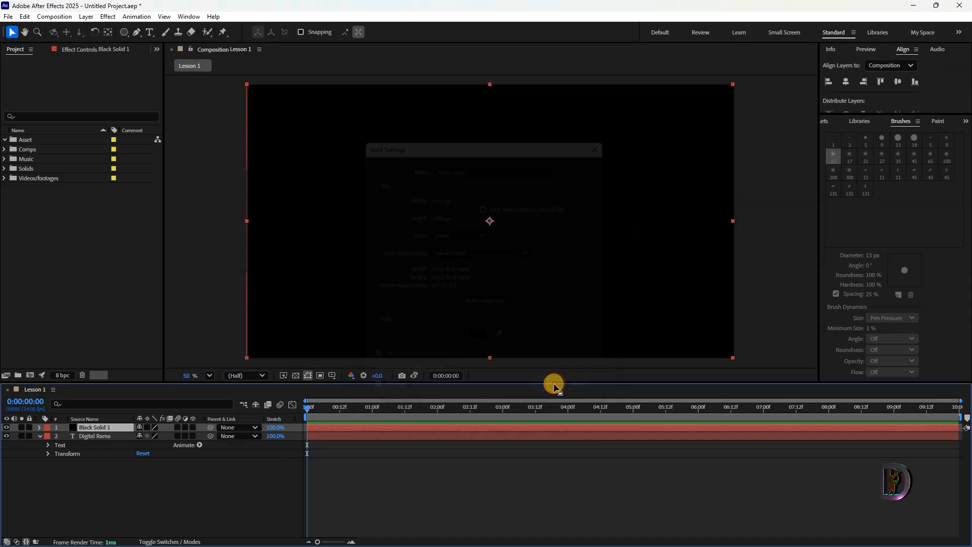
{"action": "left_click", "coordinate": [409, 492]}
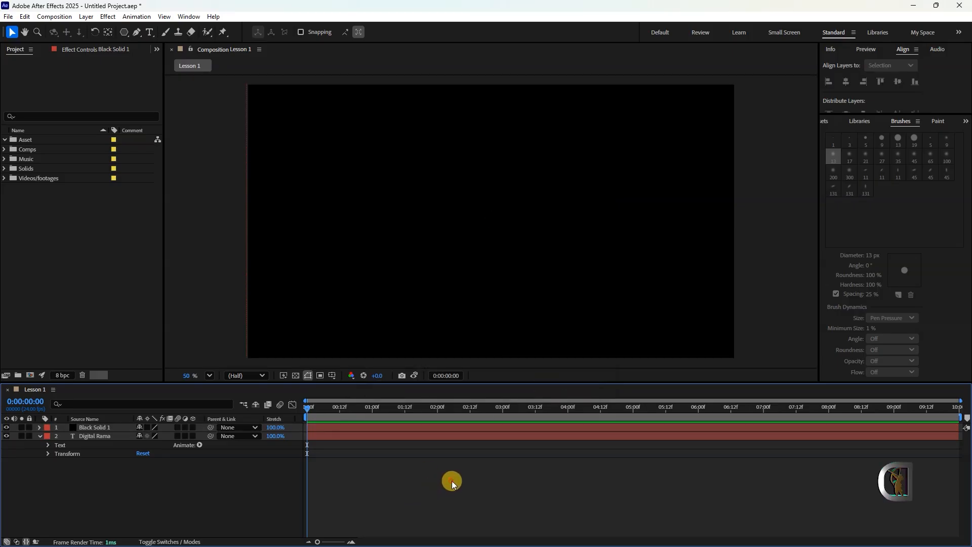
Add a light layer of type Ambient in white with 100% intensity, after viewing the other light types.
{"action": "right_click", "coordinate": [147, 482]}
{"action": "mouse_move", "coordinate": [191, 357]}
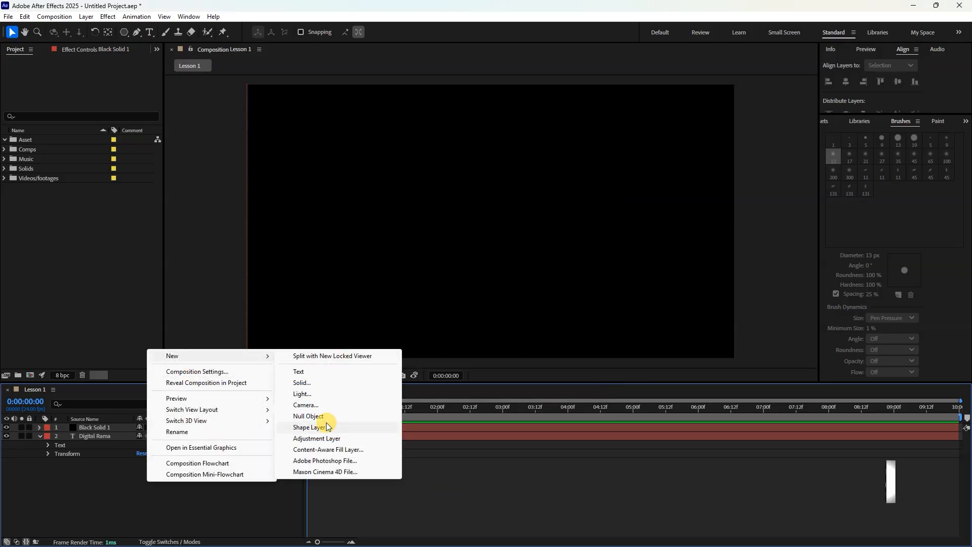
{"action": "left_click", "coordinate": [314, 394]}
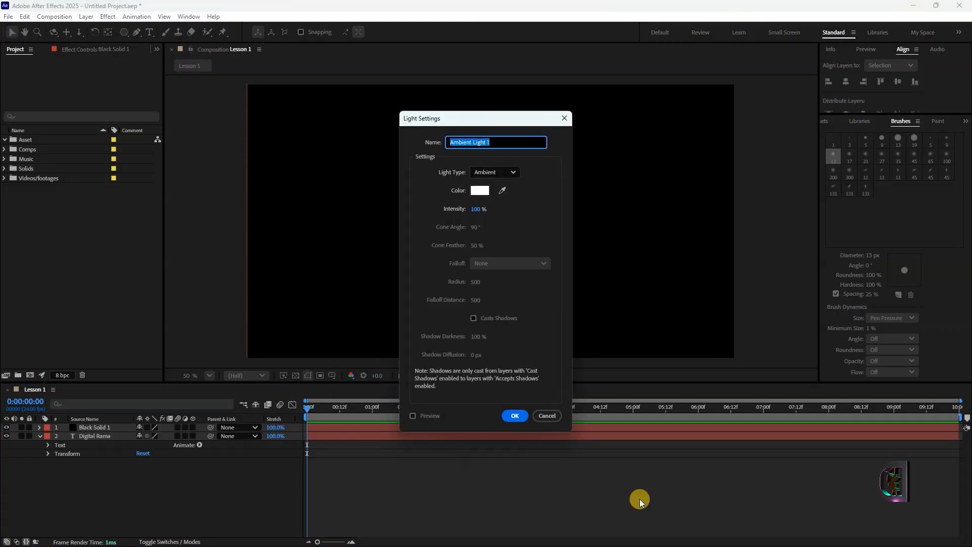
{"action": "left_click", "coordinate": [499, 173]}
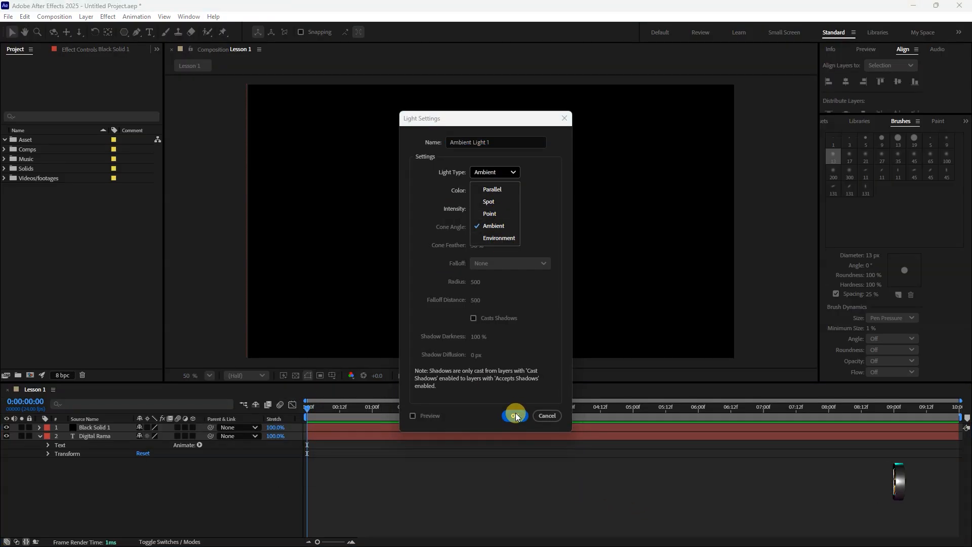
{"action": "left_click", "coordinate": [540, 278]}
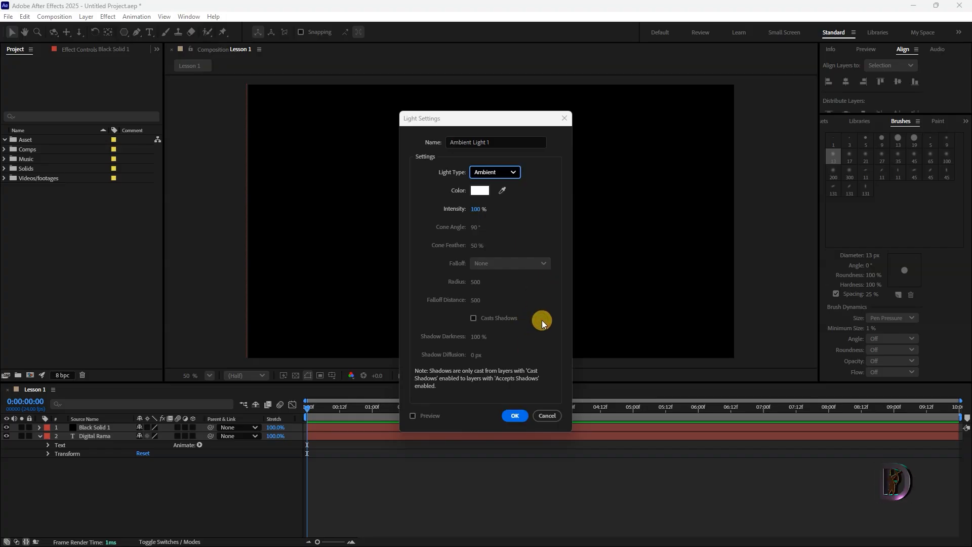
{"action": "left_click", "coordinate": [516, 416]}
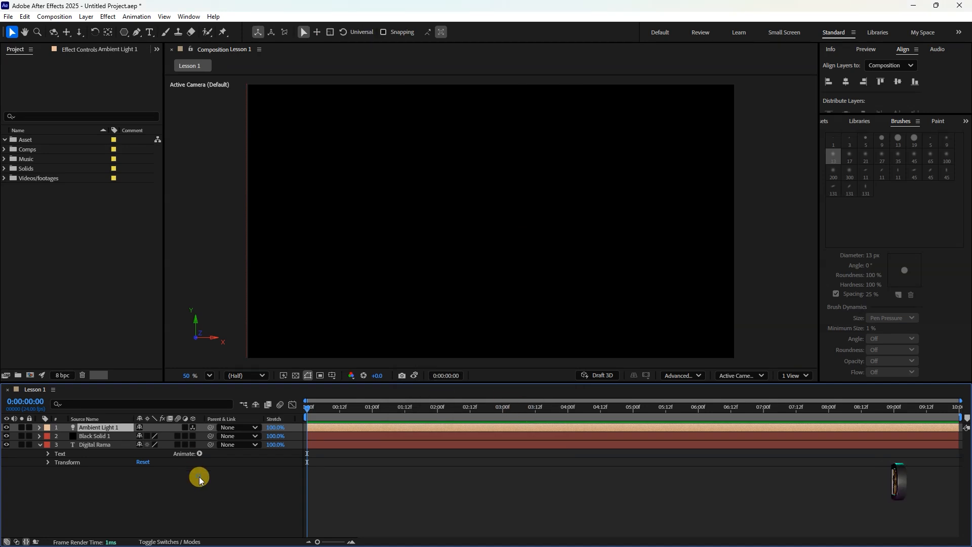
Add a Two-Node Camera layer with the Custom preset, after viewing the available camera types and lens presets.
{"action": "right_click", "coordinate": [199, 476]}
{"action": "mouse_move", "coordinate": [258, 350]}
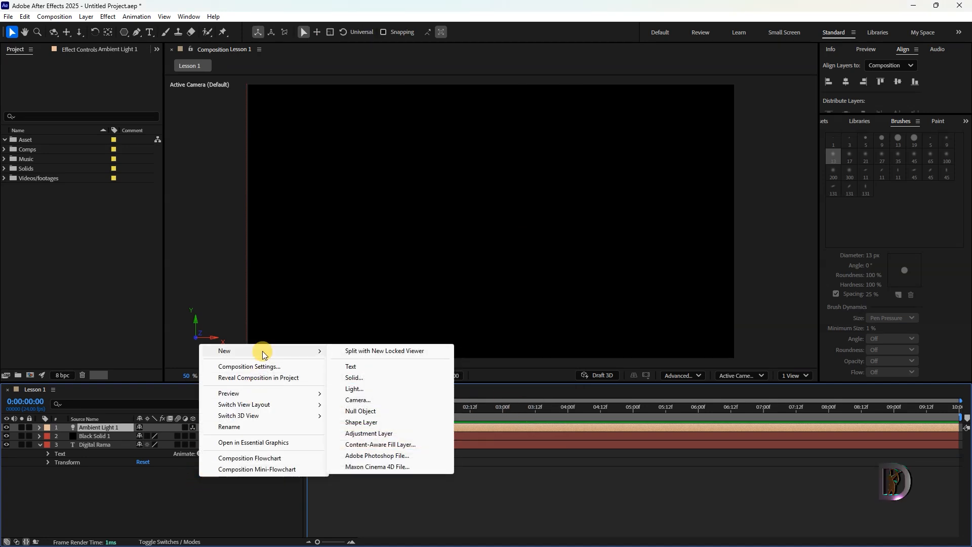
{"action": "left_click", "coordinate": [388, 401]}
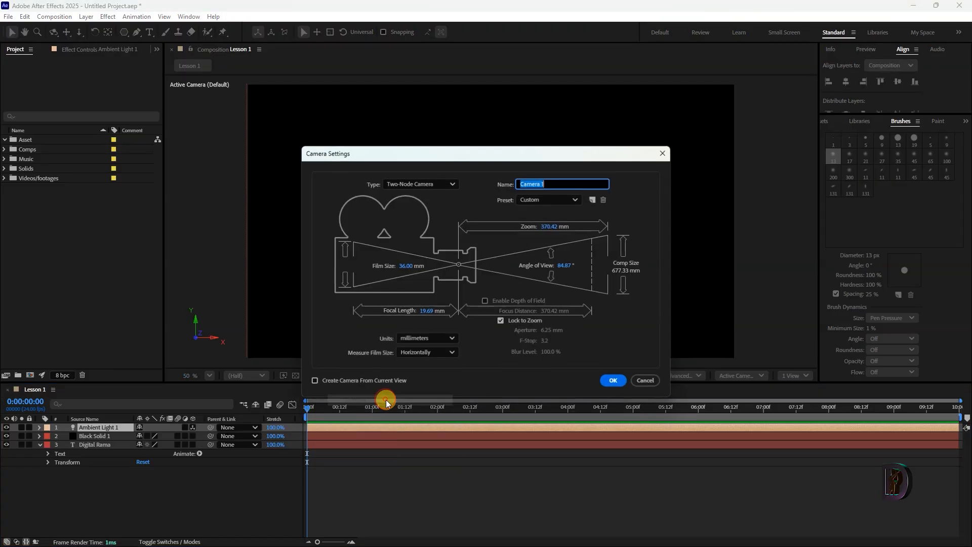
{"action": "left_click", "coordinate": [441, 185]}
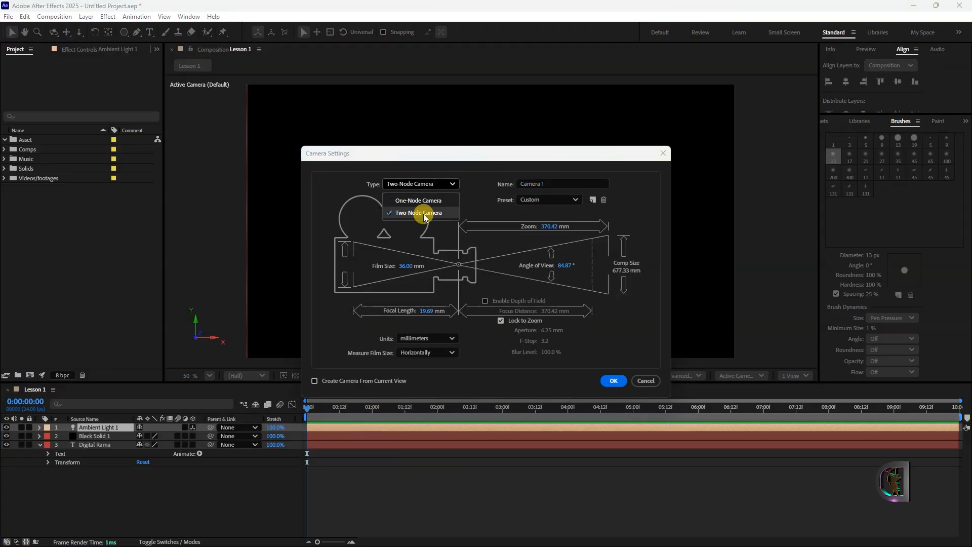
{"action": "left_click", "coordinate": [425, 212]}
{"action": "left_click", "coordinate": [452, 184]}
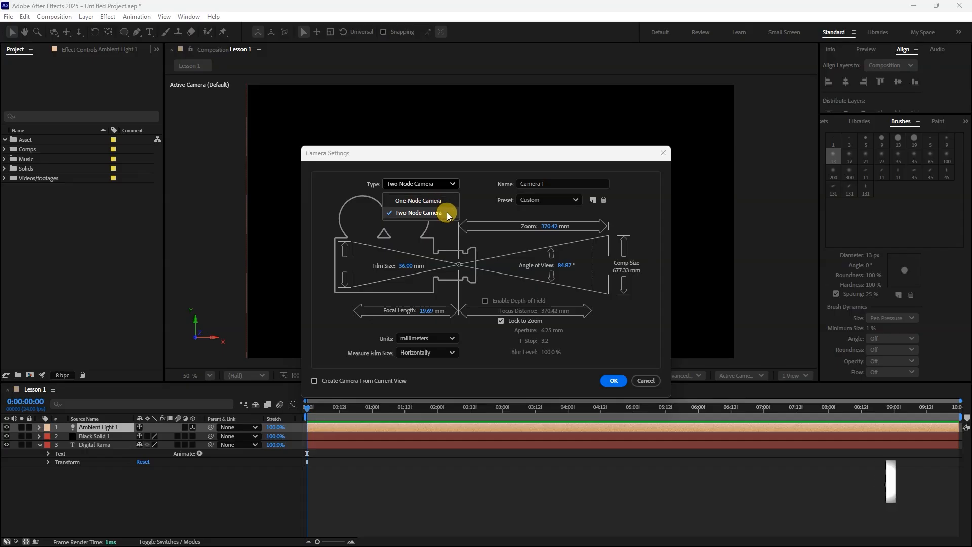
{"action": "left_click", "coordinate": [509, 216]}
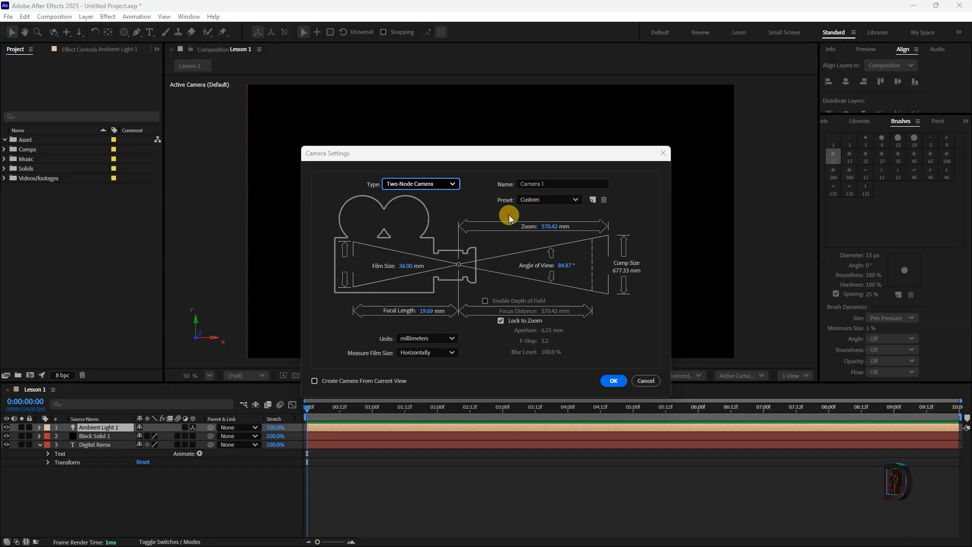
{"action": "left_click", "coordinate": [545, 200]}
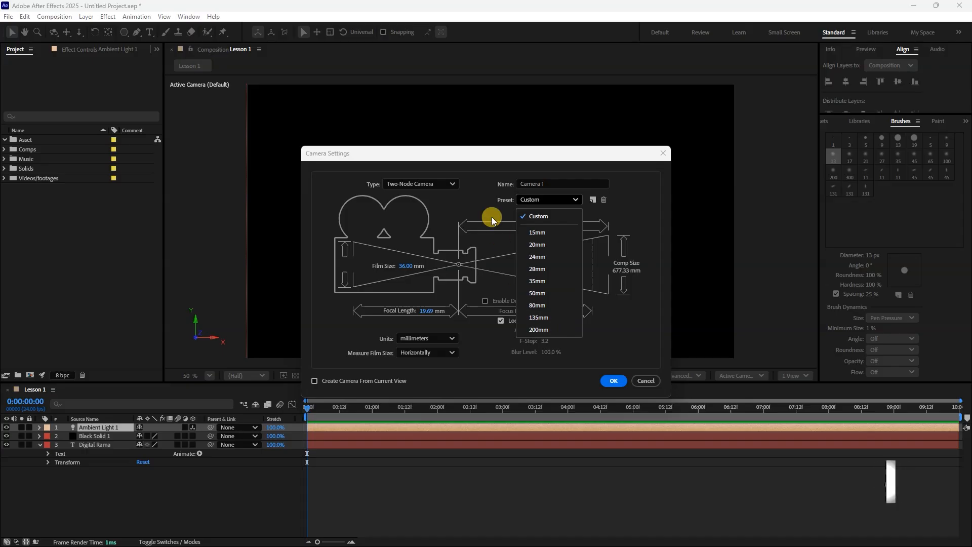
{"action": "left_click", "coordinate": [479, 193]}
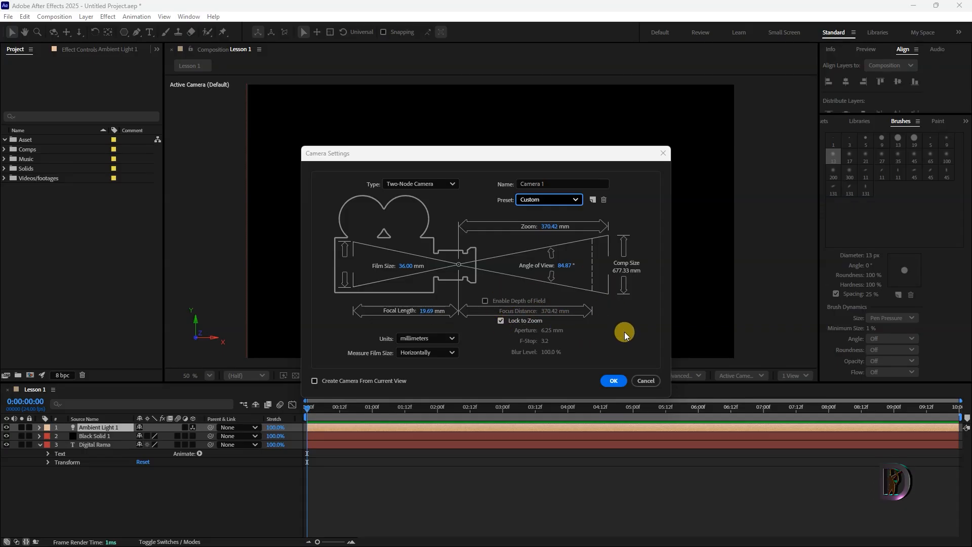
{"action": "left_click", "coordinate": [613, 380]}
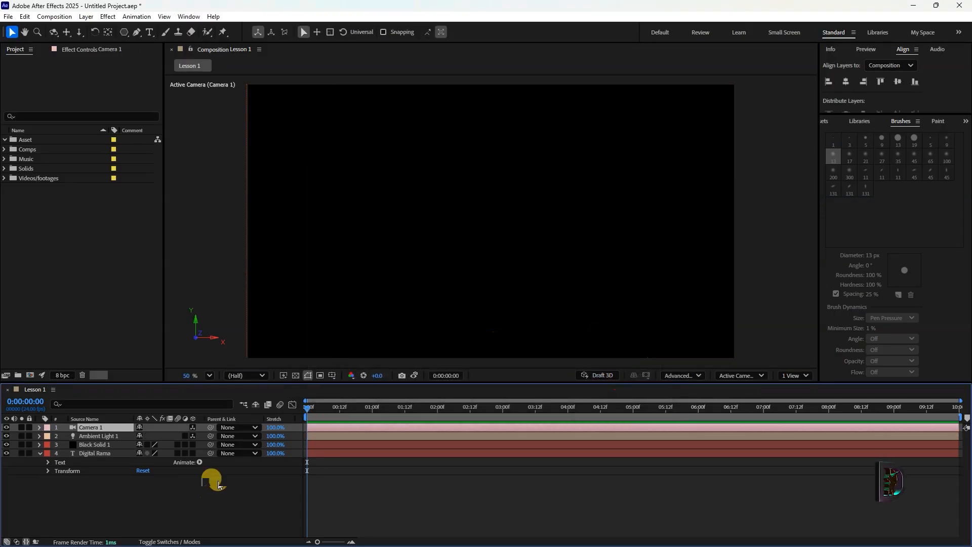
Add a null object layer and move it slightly up and to the right of the composition's center.
{"action": "right_click", "coordinate": [235, 496]}
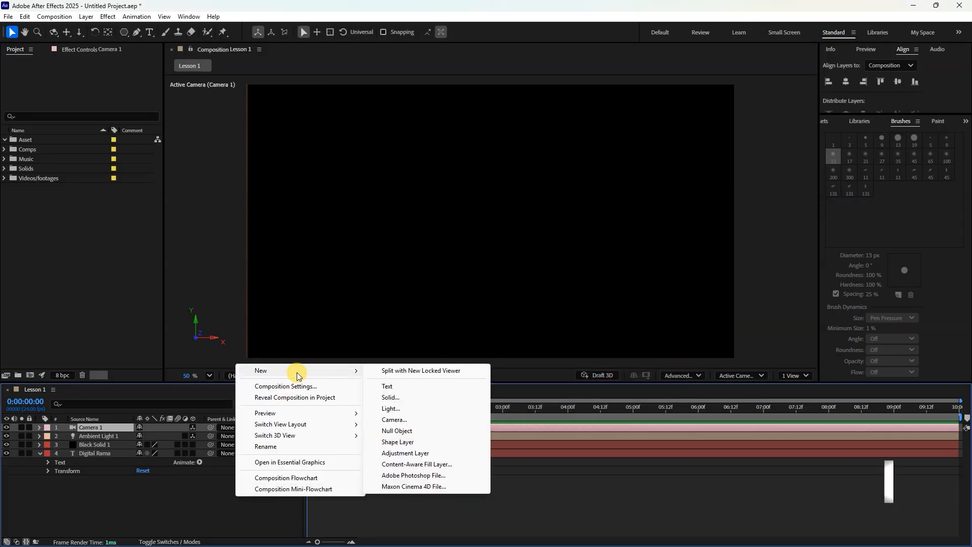
{"action": "left_click", "coordinate": [84, 17]}
{"action": "mouse_move", "coordinate": [116, 28]}
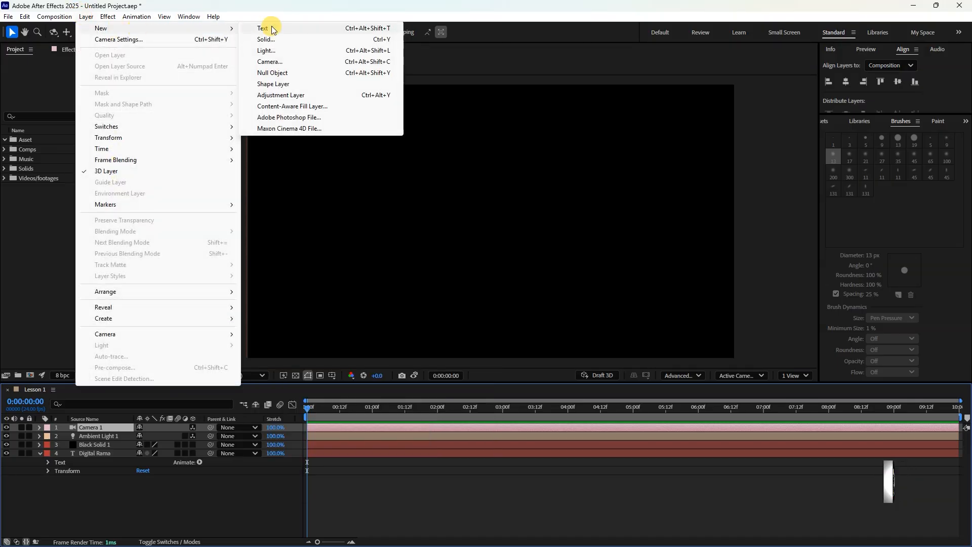
{"action": "left_click", "coordinate": [276, 73]}
{"action": "mouse_move", "coordinate": [503, 233]}
{"action": "left_mouse_down"}
{"action": "mouse_move", "coordinate": [577, 221]}
{"action": "mouse_move", "coordinate": [462, 219]}
{"action": "mouse_move", "coordinate": [498, 223]}
{"action": "left_mouse_up"}
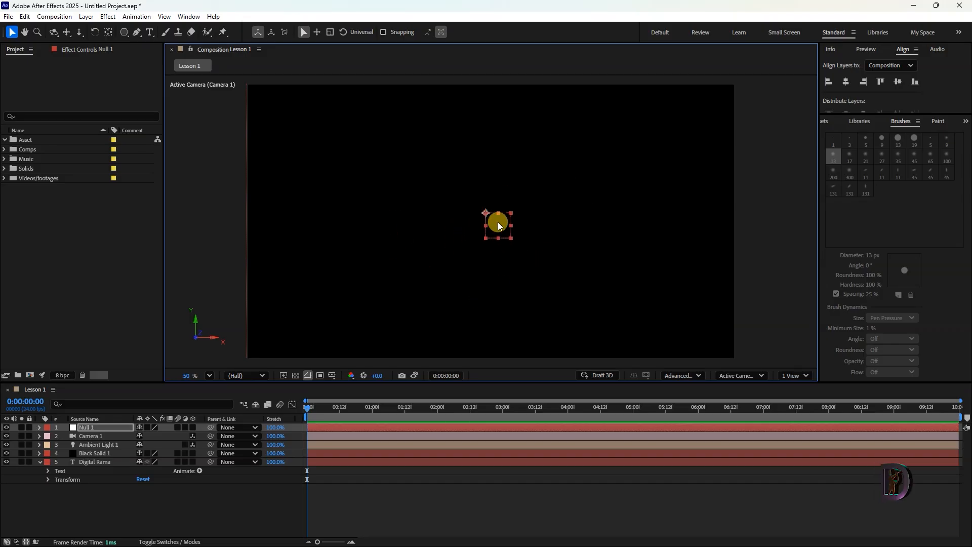
{"action": "left_click_drag", "start_coordinate": [497, 221], "coordinate": [522, 217]}
Add an empty shape layer and draw a tilted pentagon with magenta fill and 27 px red stroke below the composition's center.
{"action": "right_click", "coordinate": [206, 491]}
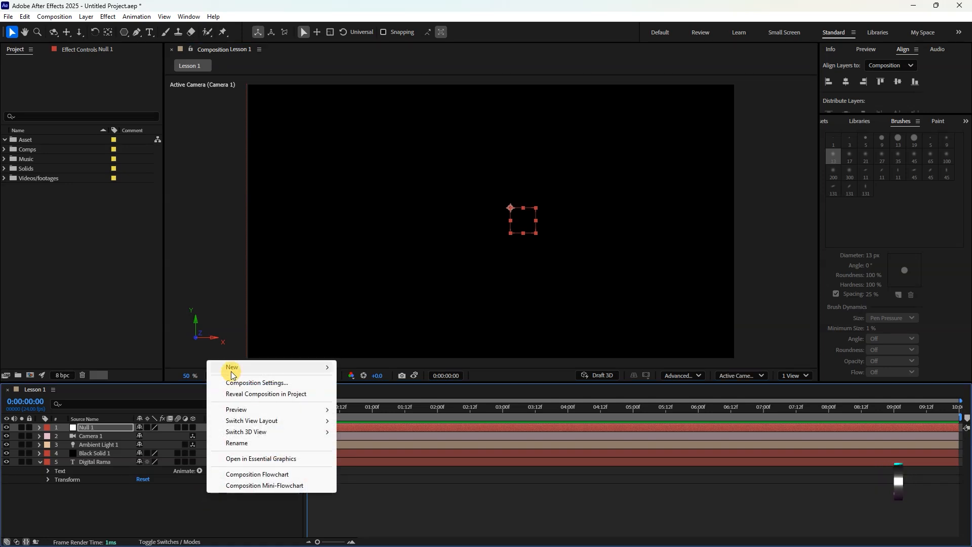
{"action": "mouse_move", "coordinate": [253, 369]}
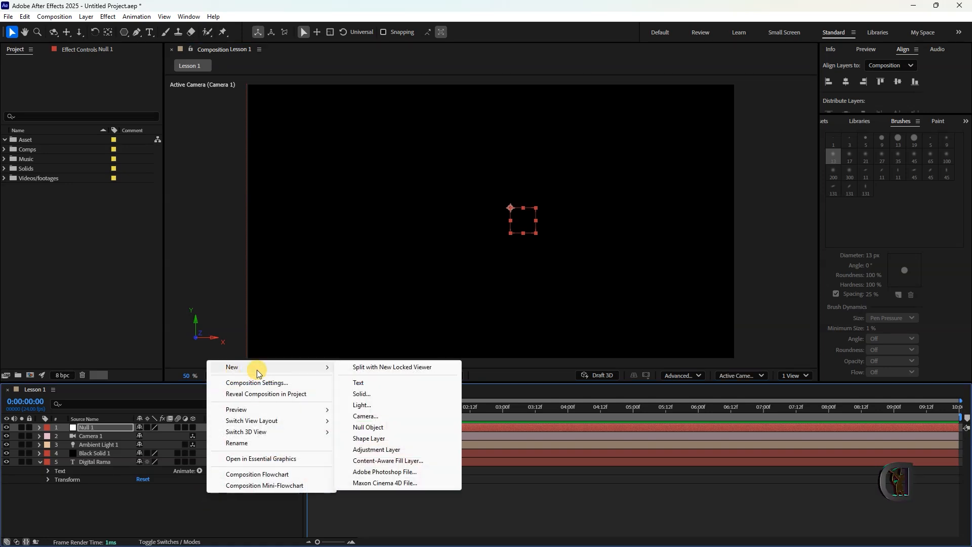
{"action": "left_click", "coordinate": [377, 439]}
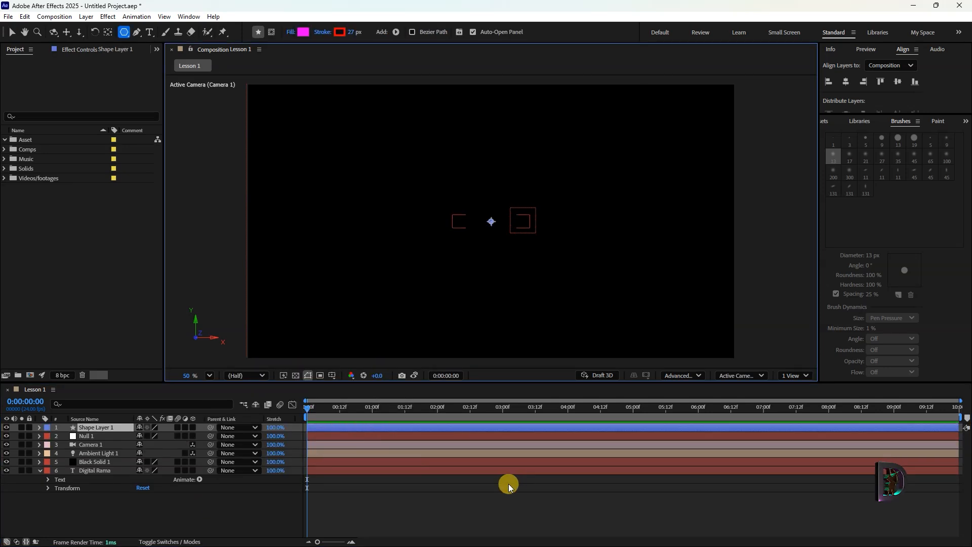
{"action": "left_click", "coordinate": [341, 427]}
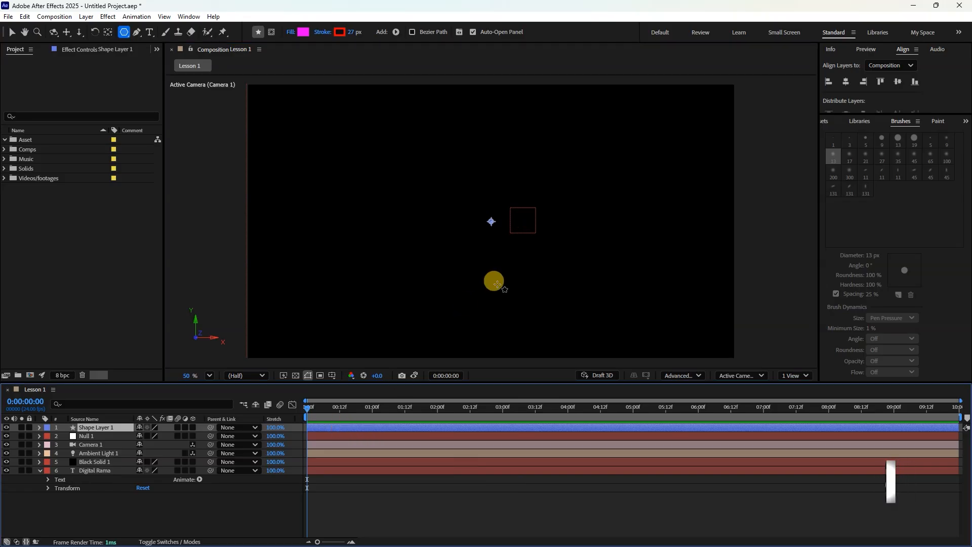
{"action": "left_click_drag", "start_coordinate": [493, 279], "coordinate": [547, 309]}
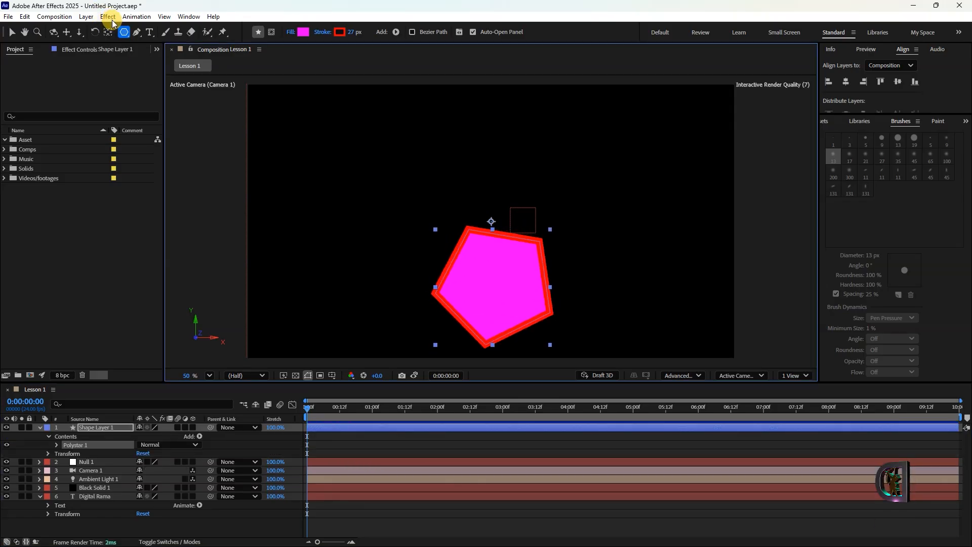
Undo the pentagon drawn on Shape Layer 1 and add an adjustment layer to the Lesson 1 composition.
{"action": "key", "text": "ctrl+z"}
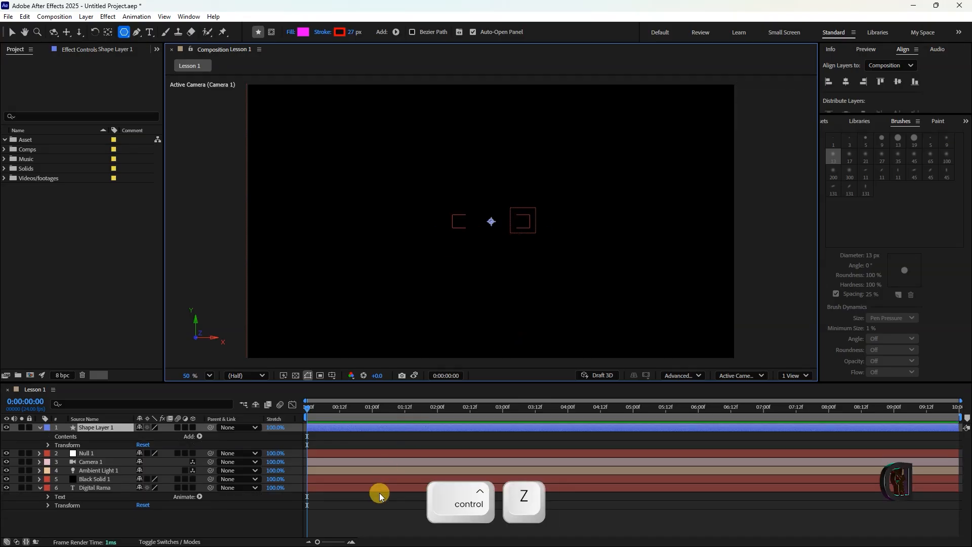
{"action": "right_click", "coordinate": [246, 524]}
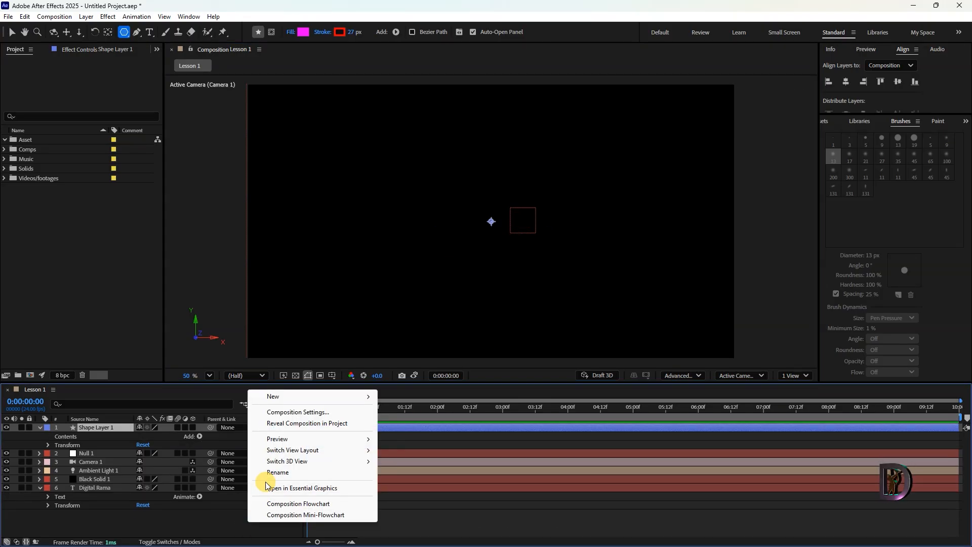
{"action": "mouse_move", "coordinate": [311, 397]}
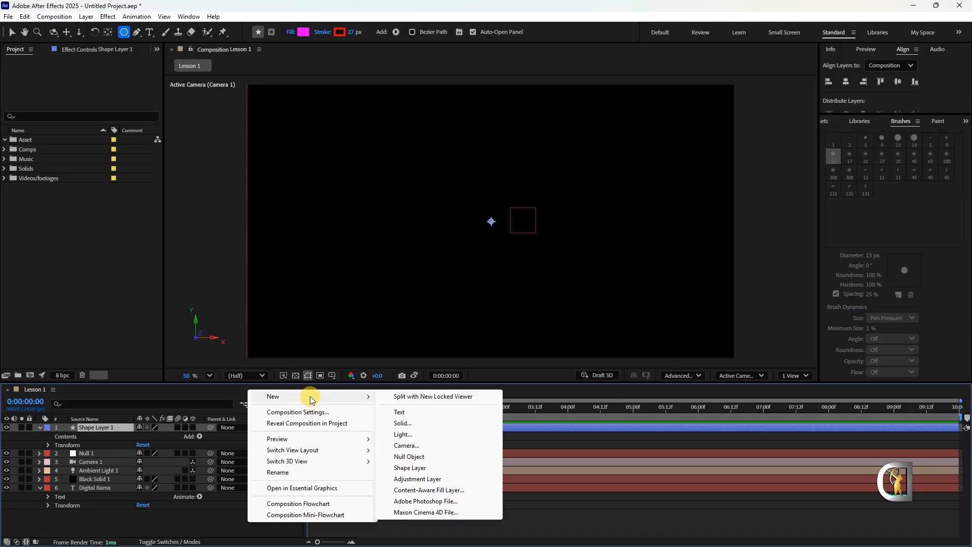
{"action": "left_click", "coordinate": [413, 479]}
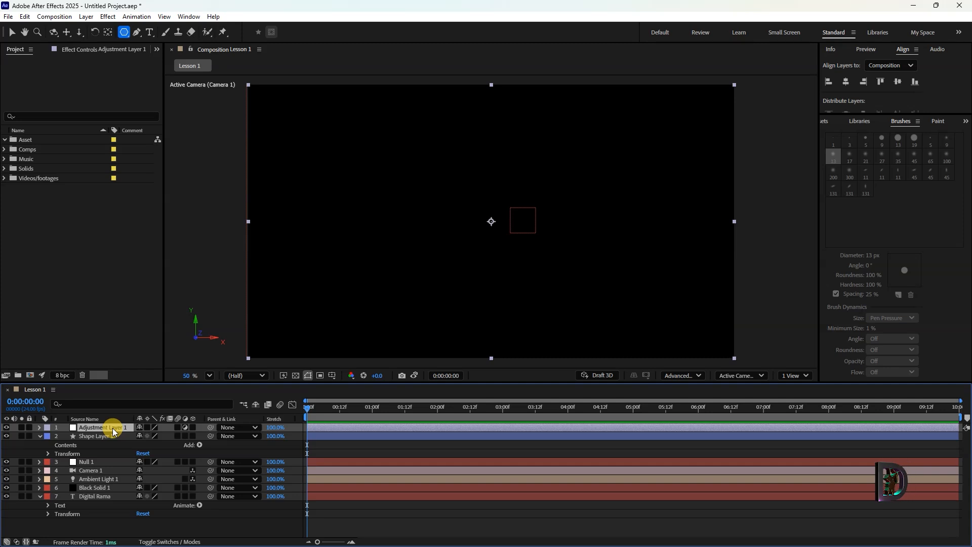
Start a new Content-Aware Fill layer and review its available fill methods without changing the Object setting.
{"action": "right_click", "coordinate": [374, 526]}
{"action": "mouse_move", "coordinate": [402, 401]}
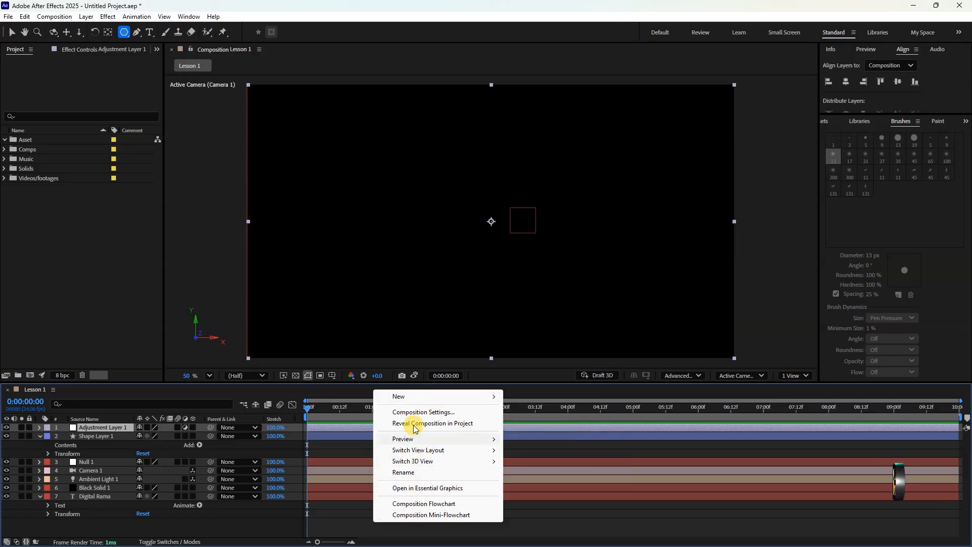
{"action": "mouse_move", "coordinate": [433, 398]}
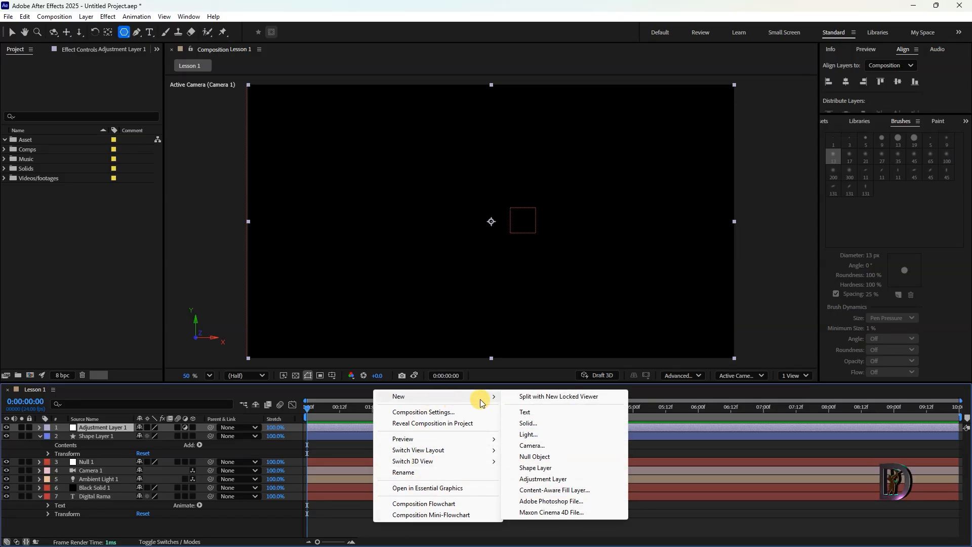
{"action": "left_click", "coordinate": [555, 492]}
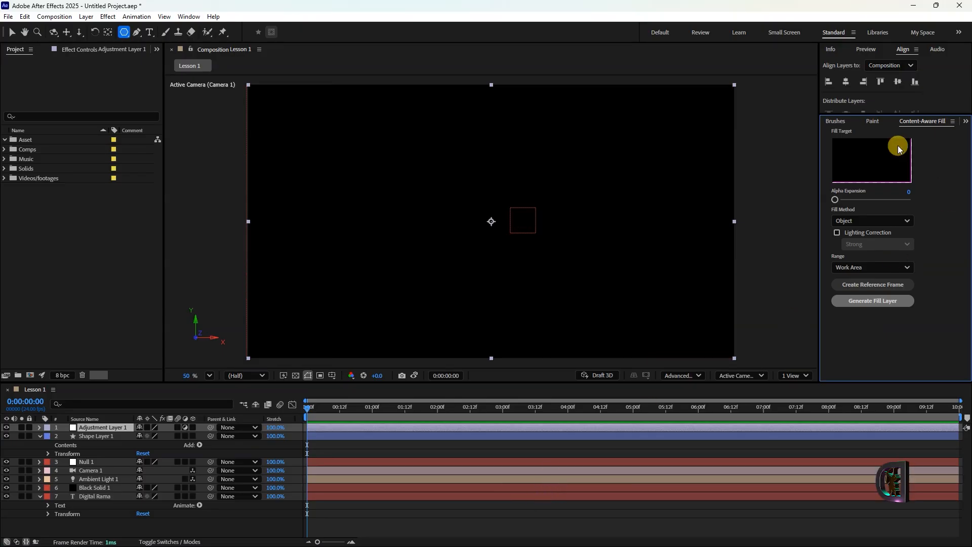
{"action": "left_click", "coordinate": [880, 223]}
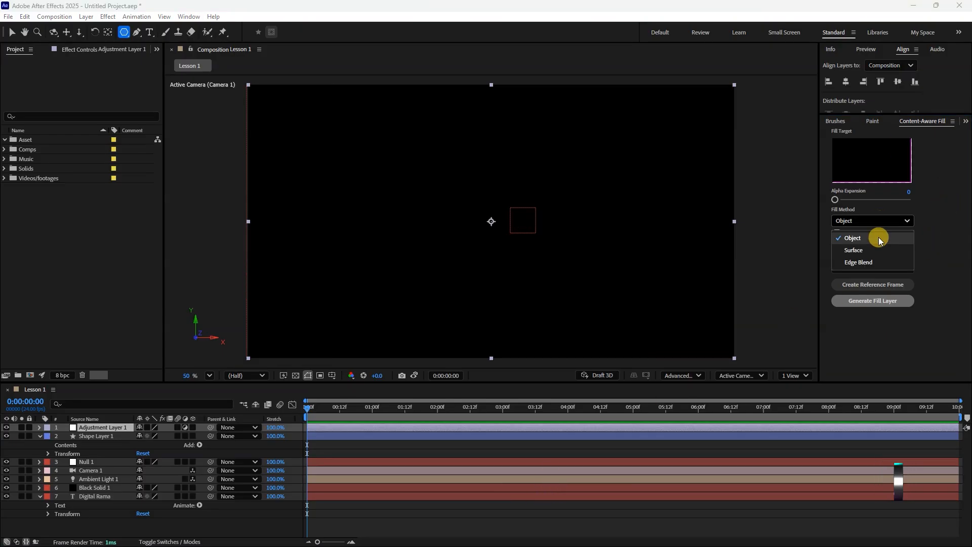
{"action": "left_click", "coordinate": [939, 243]}
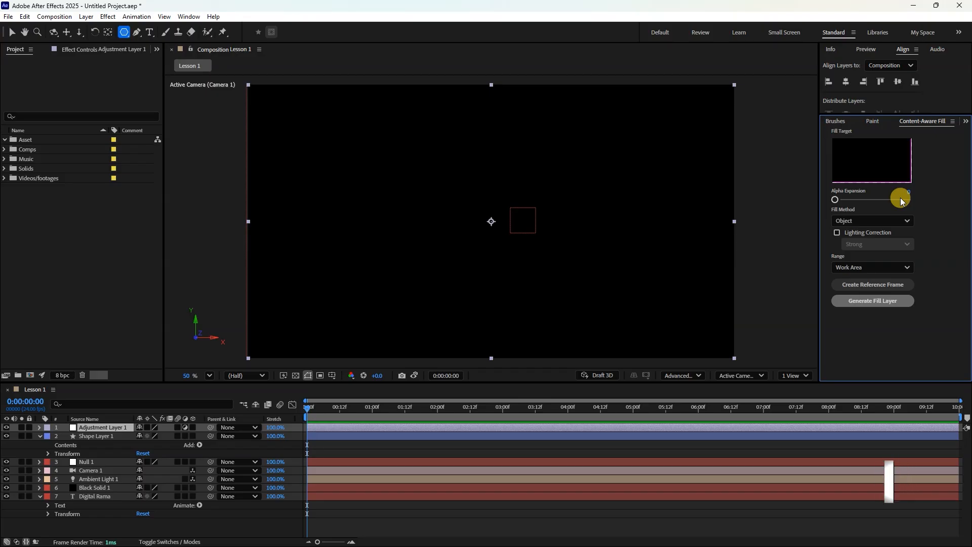
{"action": "right_click", "coordinate": [350, 512]}
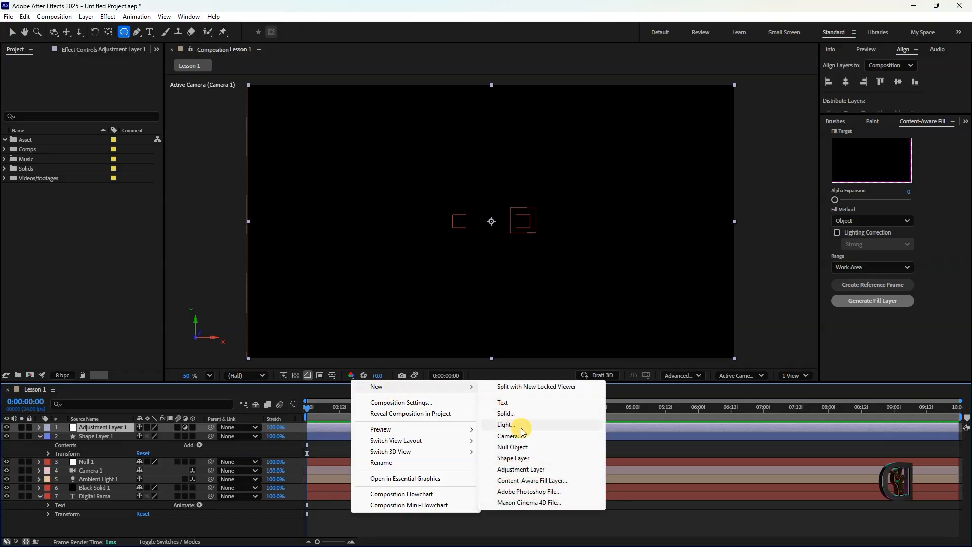
{"action": "left_click", "coordinate": [529, 492]}
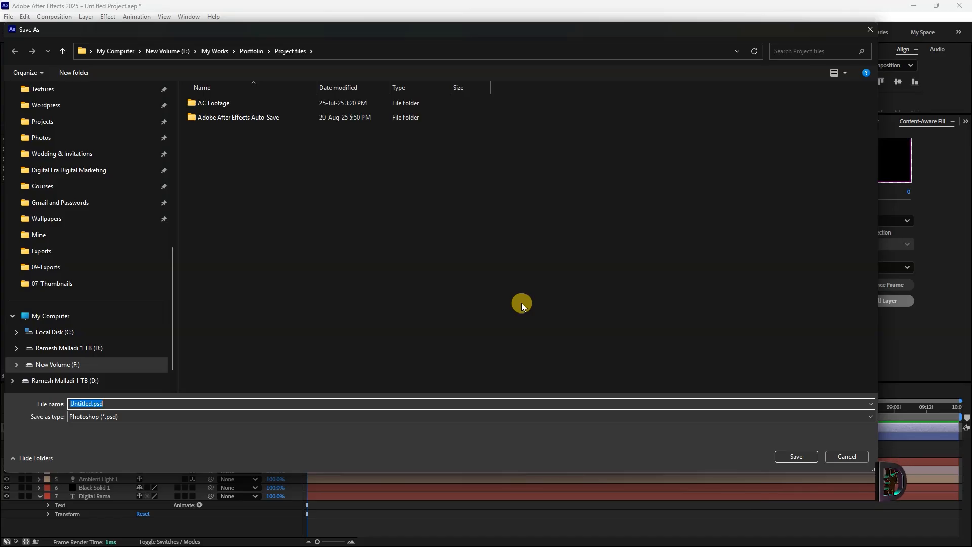
{"action": "left_click", "coordinate": [849, 457]}
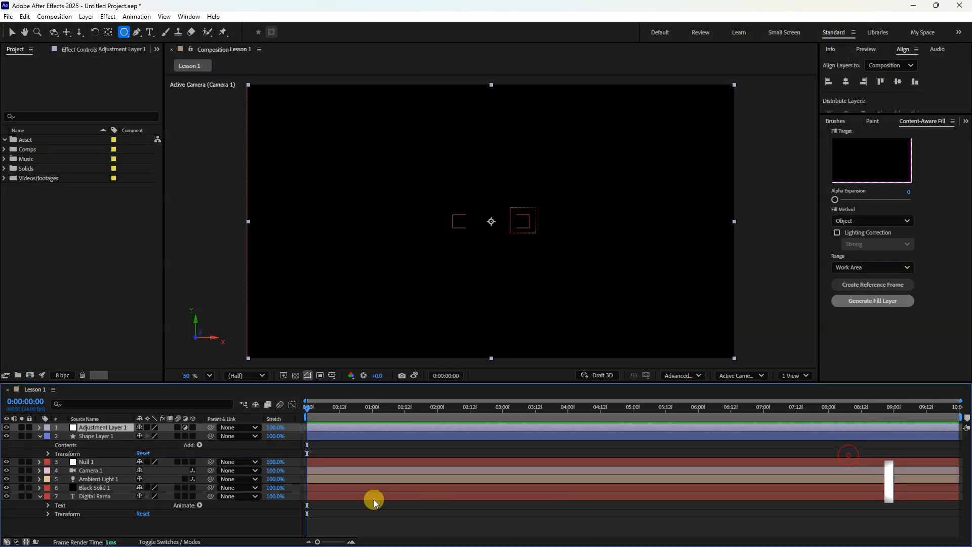
Delete the adjustment, shape, null, camera and ambient light layers, keeping only Black Solid 1 and the Digital Rama text.
{"action": "left_click", "coordinate": [430, 508]}
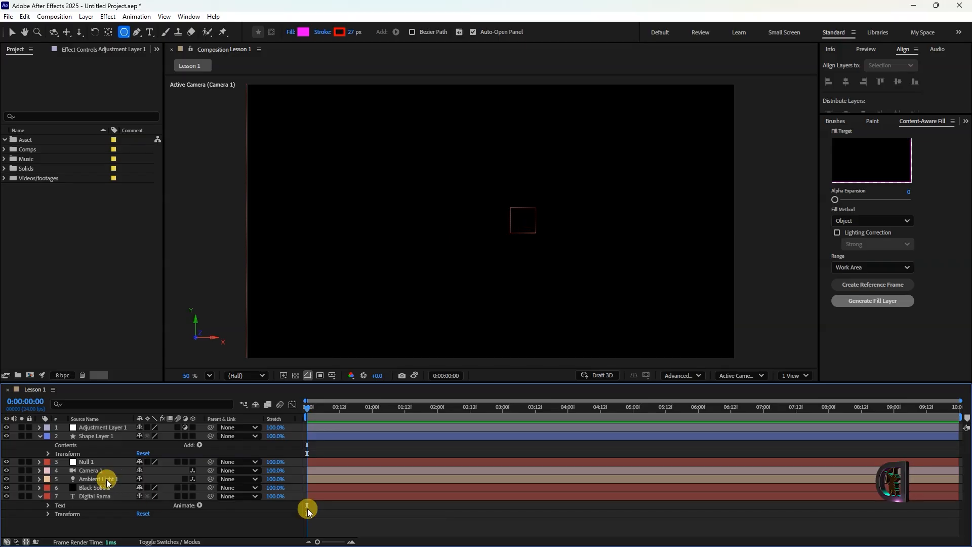
{"action": "left_click", "coordinate": [104, 486]}
{"action": "left_click", "coordinate": [104, 479]}
{"action": "left_click", "coordinate": [97, 427], "text": "shift"}
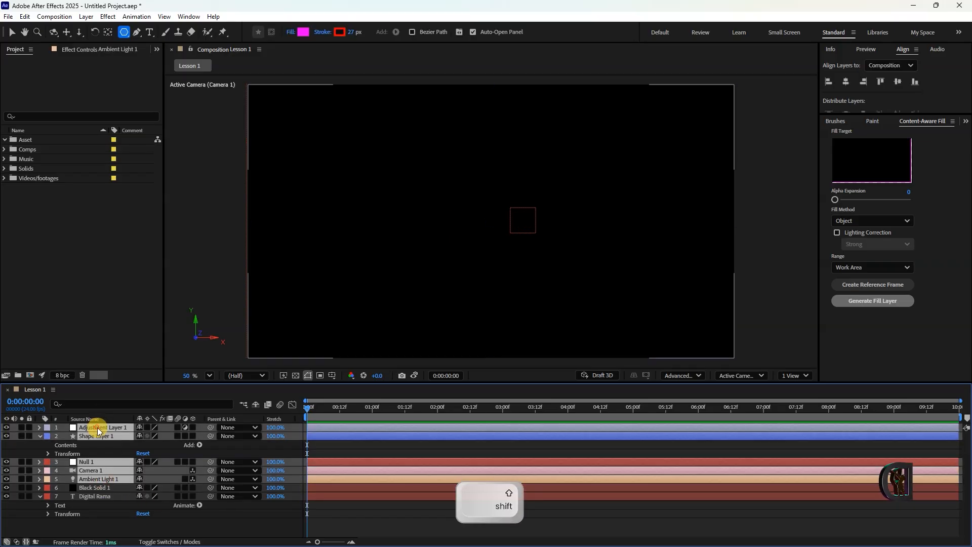
{"action": "key", "text": "Delete"}
{"action": "left_click", "coordinate": [96, 427]}
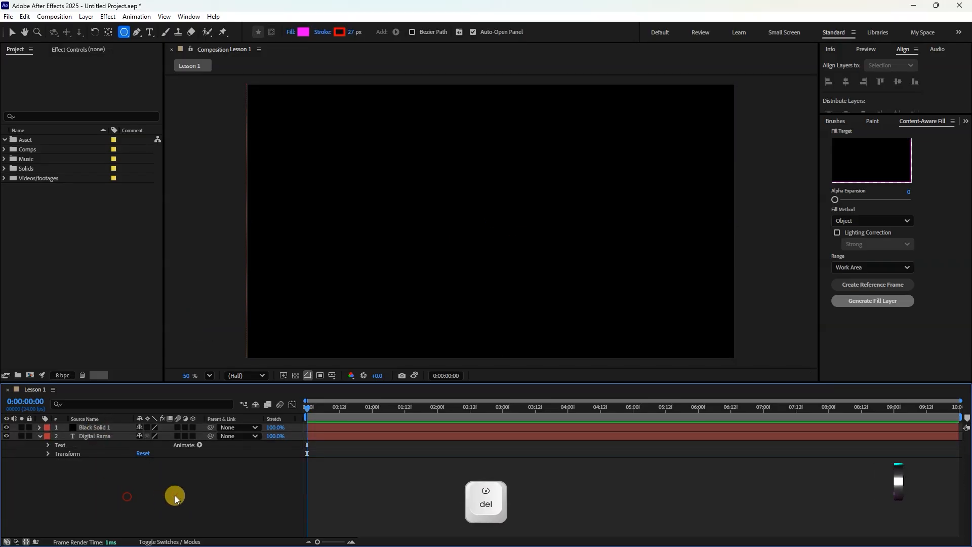
Switch to the Selection tool and move the Black Solid 1 layer below the Digital Rama text layer.
{"action": "left_click", "coordinate": [99, 429]}
{"action": "left_click", "coordinate": [120, 470]}
{"action": "left_click", "coordinate": [95, 433]}
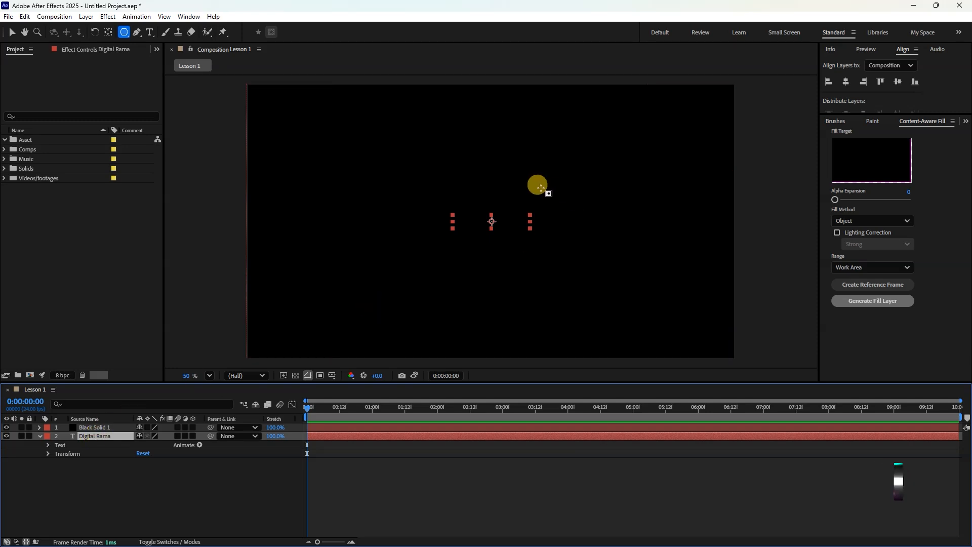
{"action": "key", "text": "v"}
{"action": "left_click", "coordinate": [536, 475]}
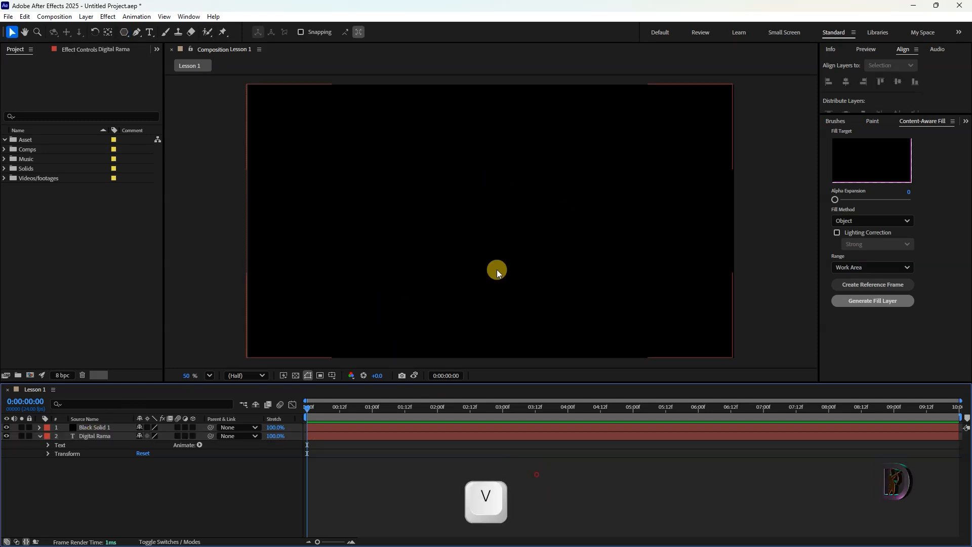
{"action": "left_click", "coordinate": [96, 431]}
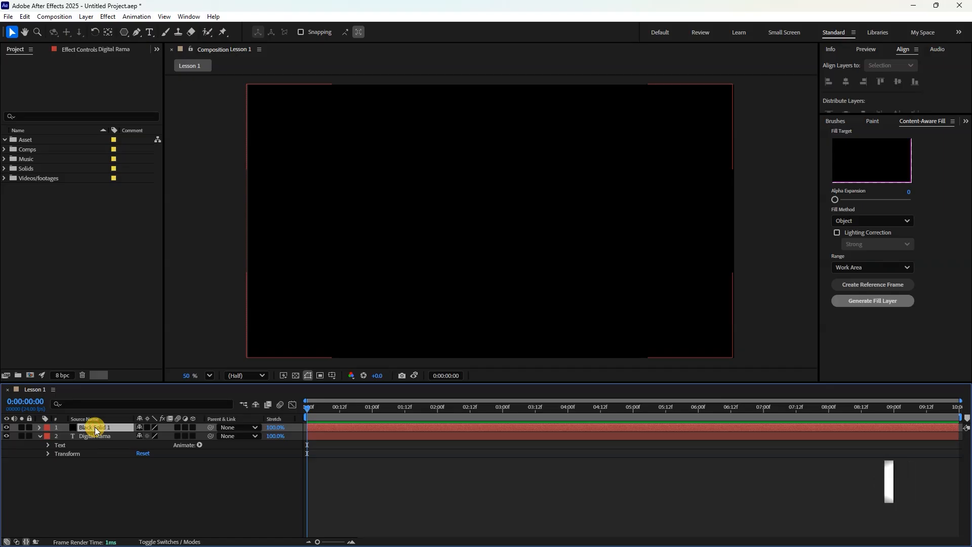
{"action": "left_click_drag", "start_coordinate": [95, 426], "coordinate": [135, 490]}
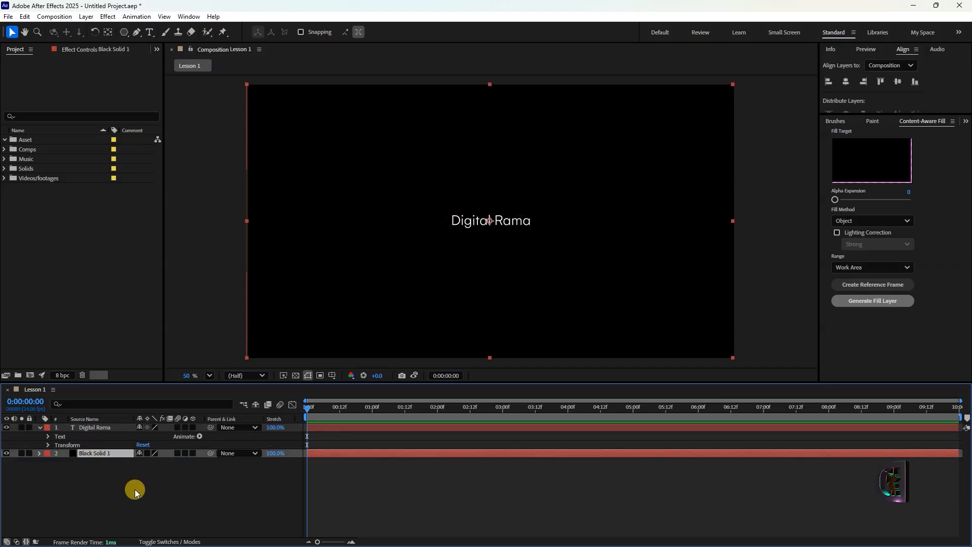
{"action": "left_click", "coordinate": [365, 499]}
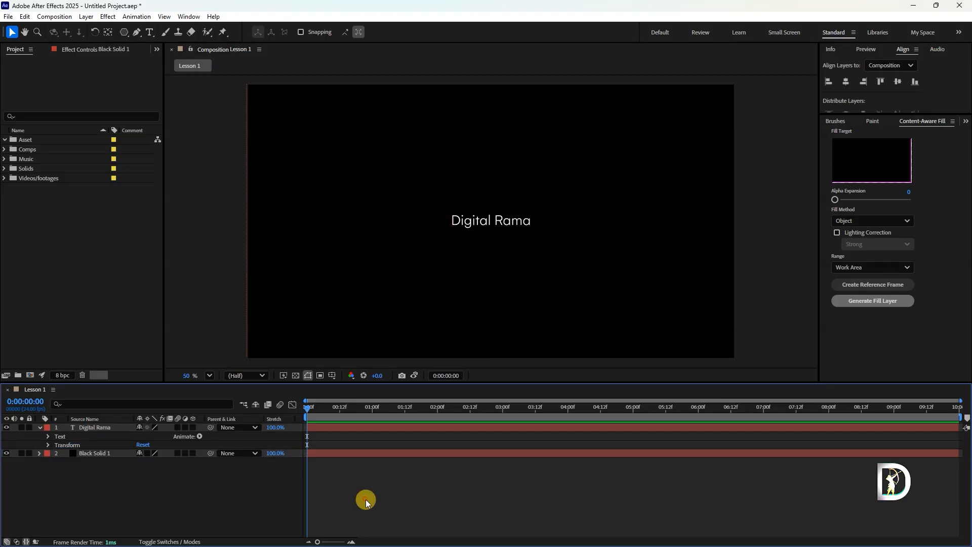
Try to browse the animation presets for the Digital Rama text layer.
{"action": "left_click", "coordinate": [95, 429]}
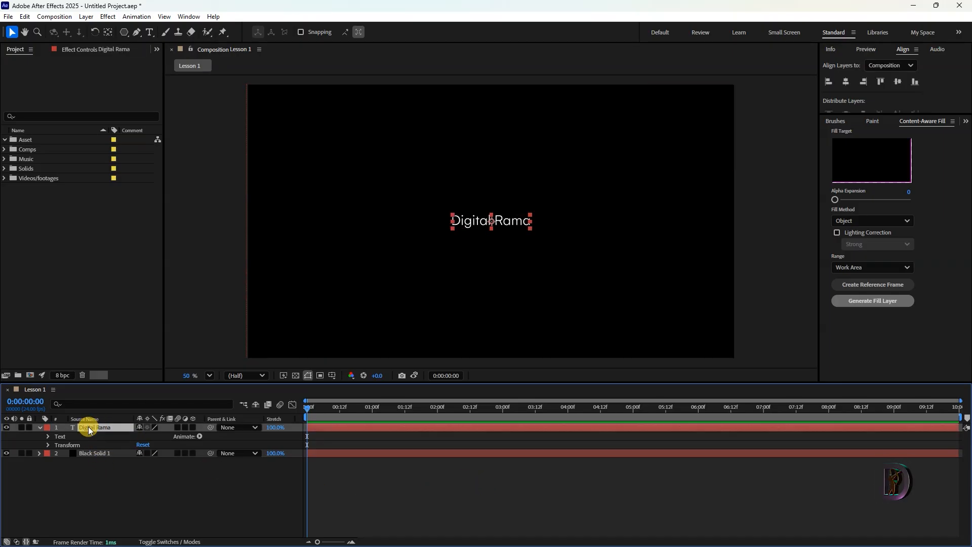
{"action": "left_click", "coordinate": [145, 19]}
{"action": "left_click", "coordinate": [160, 61]}
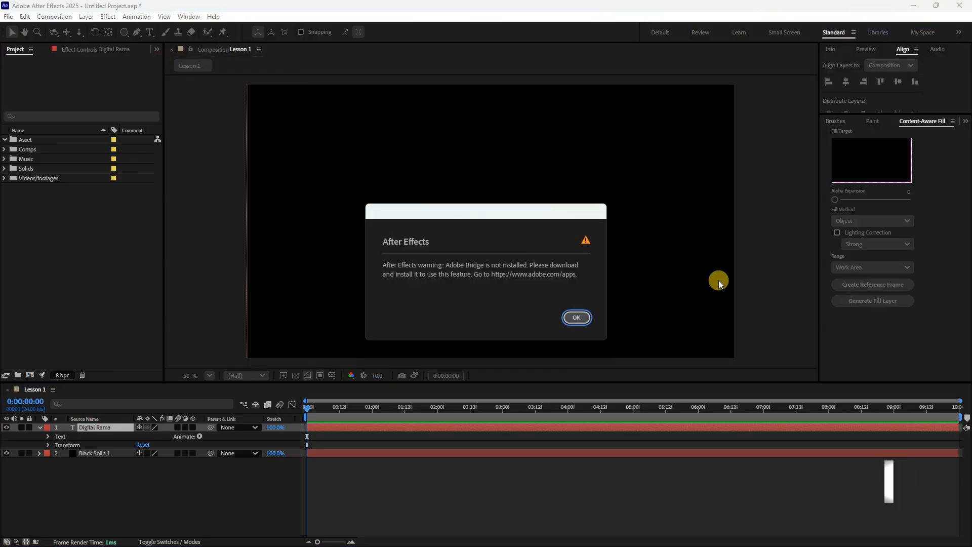
{"action": "left_click", "coordinate": [579, 318]}
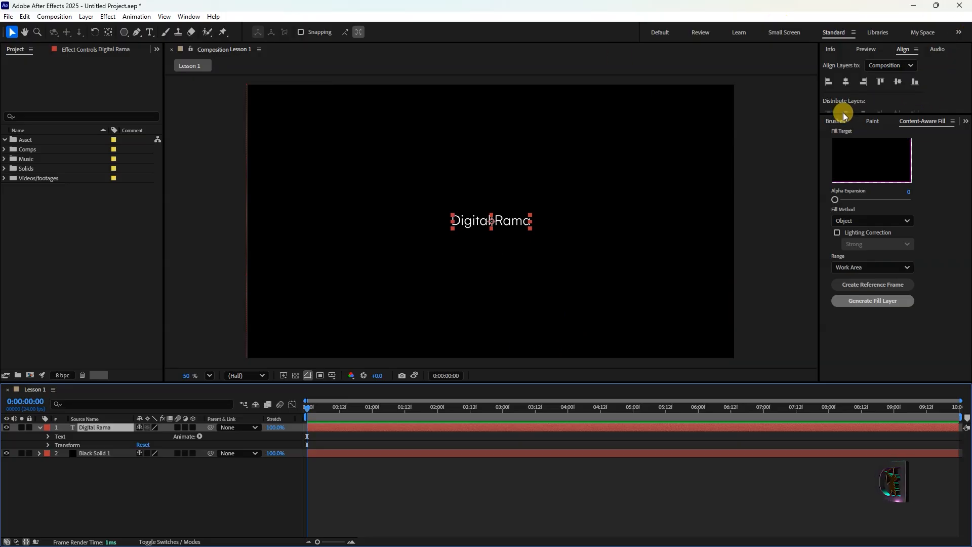
Bring up Effects & Presets and expand the Animation Presets category.
{"action": "left_click", "coordinate": [189, 16]}
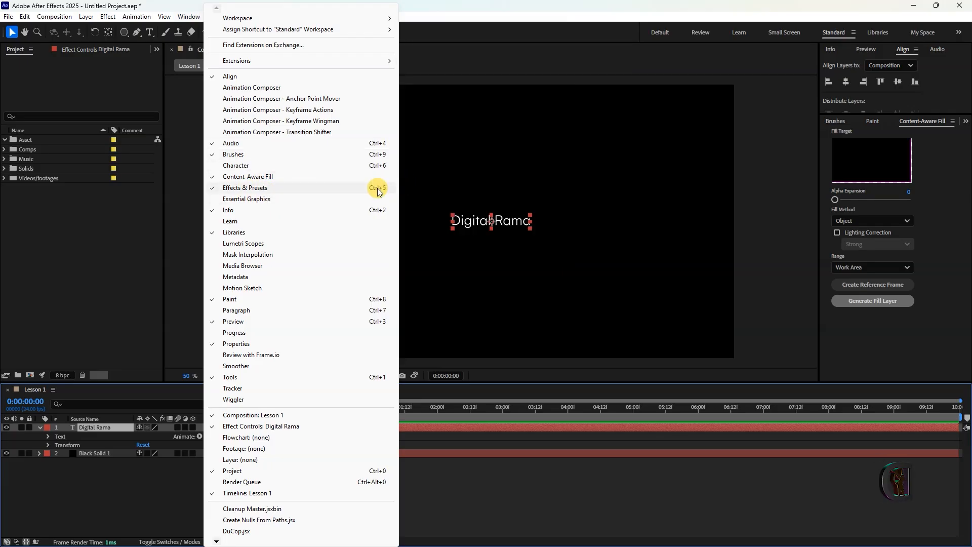
{"action": "left_click", "coordinate": [581, 475]}
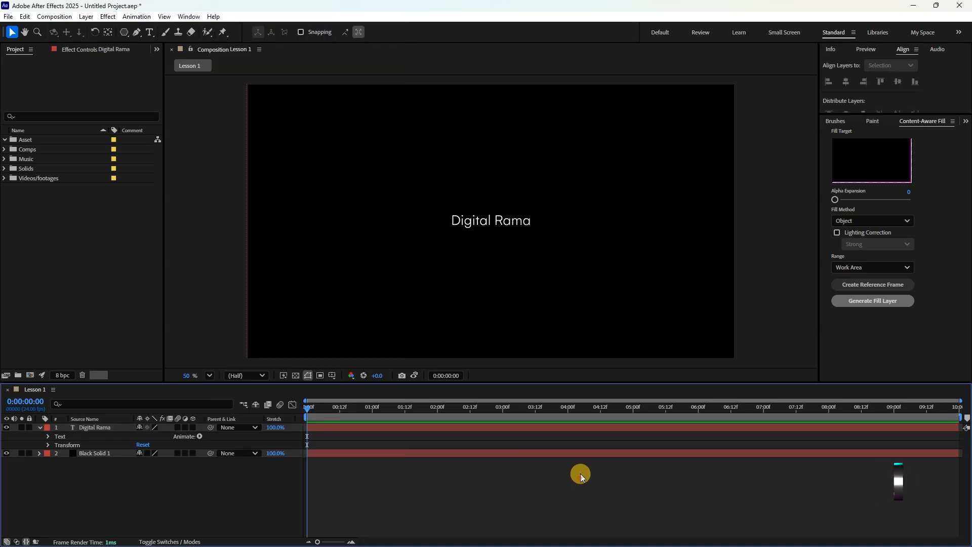
{"action": "key", "text": "ctrl+5"}
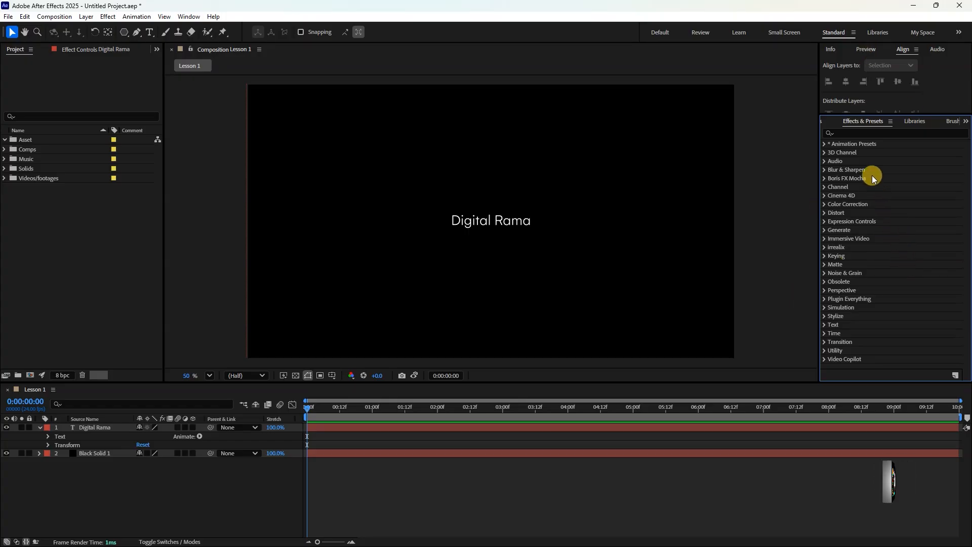
{"action": "left_click", "coordinate": [823, 144]}
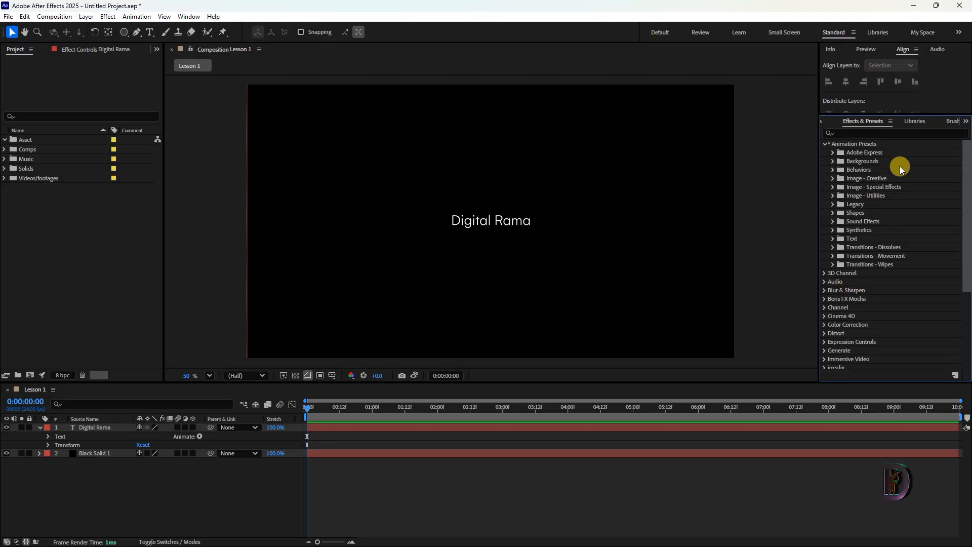
Apply the Bad TV 1 - warp preset from the Image - Special Effects presets to the Black Solid 1 layer.
{"action": "left_click", "coordinate": [832, 152]}
{"action": "left_click", "coordinate": [832, 152]}
{"action": "left_click", "coordinate": [832, 193]}
{"action": "left_click", "coordinate": [832, 193]}
{"action": "left_click", "coordinate": [833, 187]}
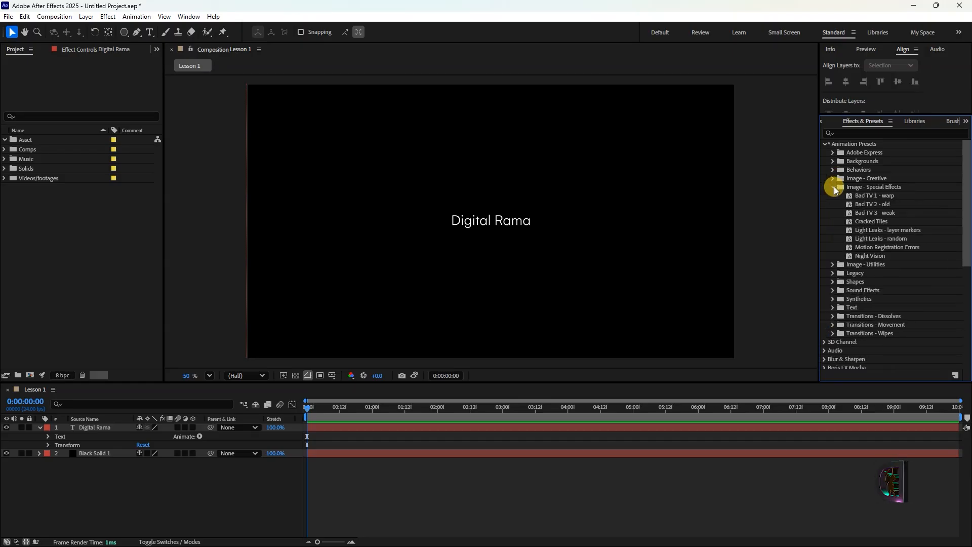
{"action": "left_click", "coordinate": [858, 196]}
{"action": "left_click_drag", "start_coordinate": [857, 196], "coordinate": [92, 455]}
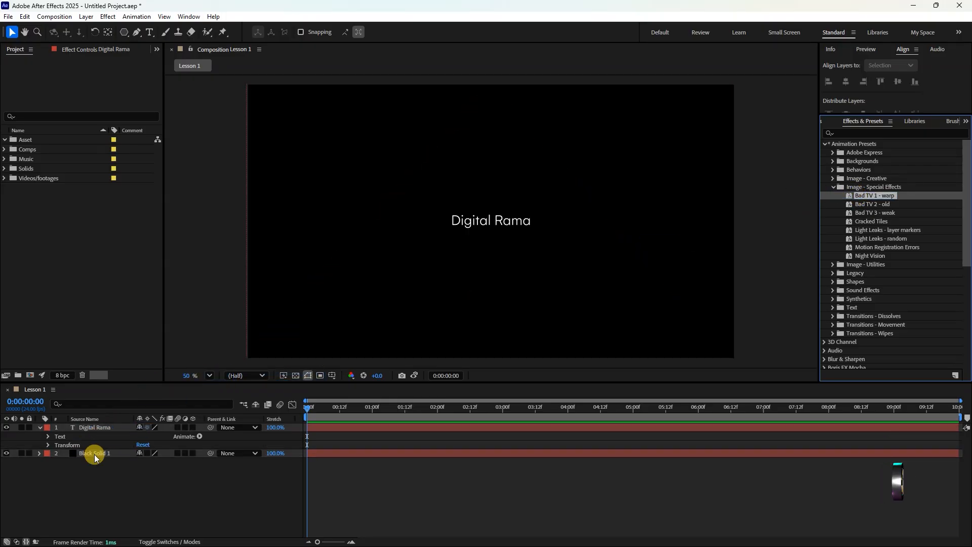
Examine the preset's look and effect settings on Black Solid 1, scrub through the timeline, and return to the first frame.
{"action": "scroll", "coordinate": [365, 214], "scroll_direction": "up", "scroll_amount": 6}
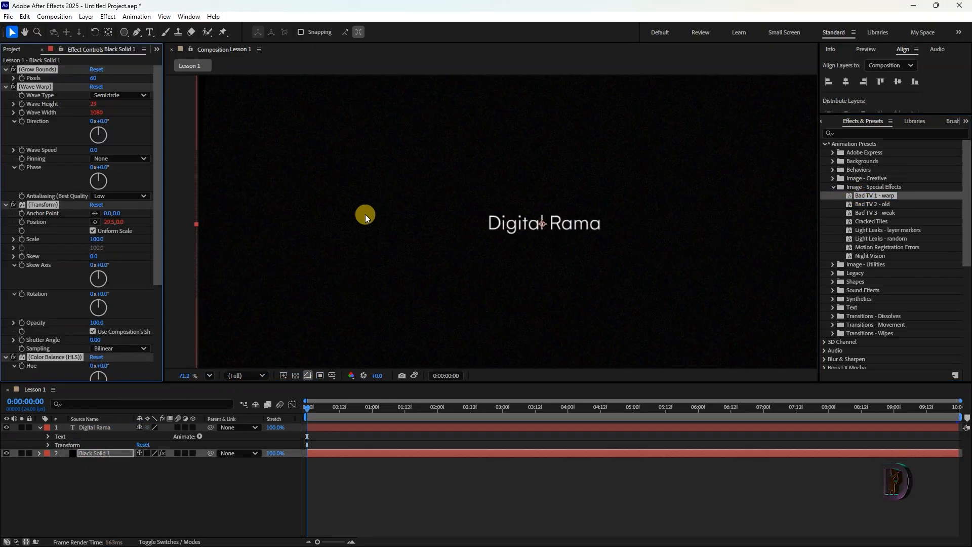
{"action": "scroll", "coordinate": [433, 218], "scroll_direction": "down", "scroll_amount": 8}
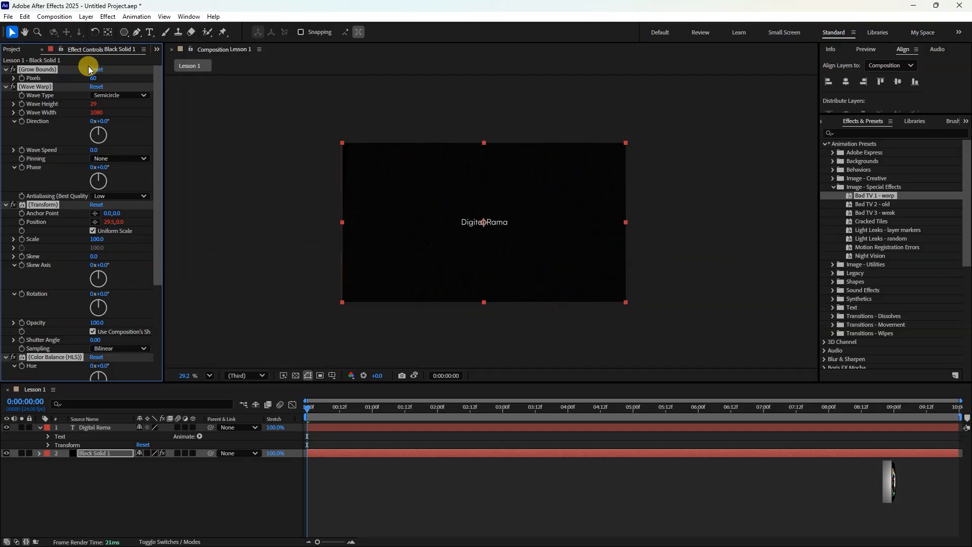
{"action": "scroll", "coordinate": [66, 323], "scroll_direction": "down", "scroll_amount": 5}
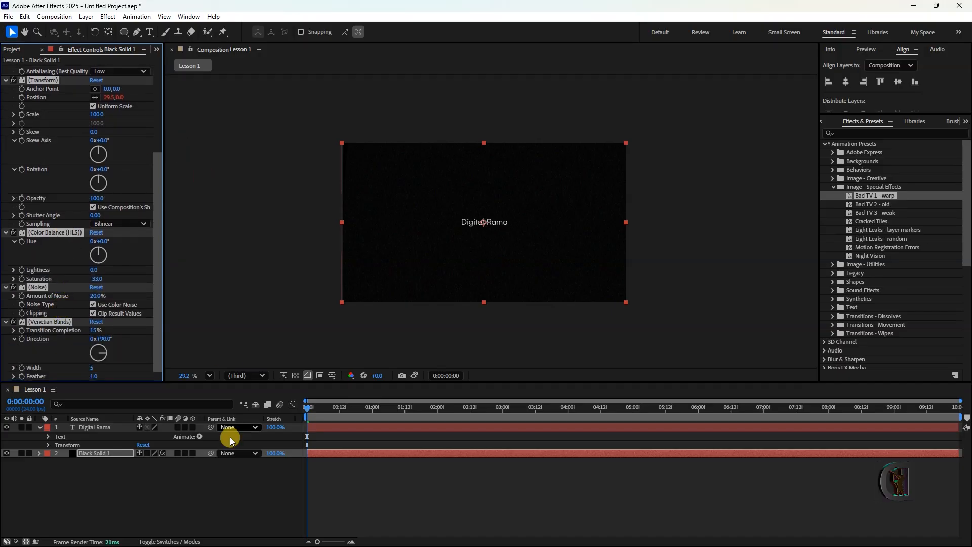
{"action": "left_click_drag", "start_coordinate": [309, 410], "coordinate": [377, 408]}
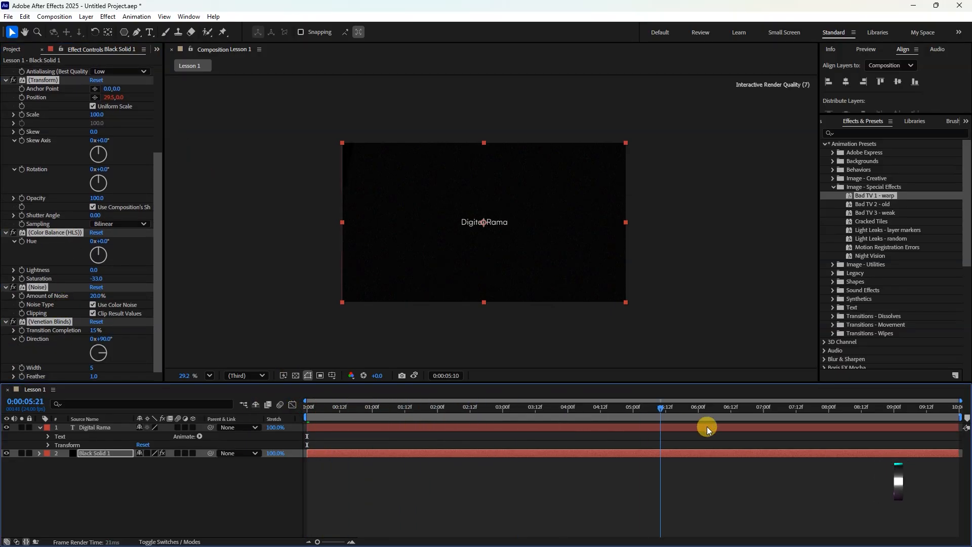
{"action": "key", "text": "Home"}
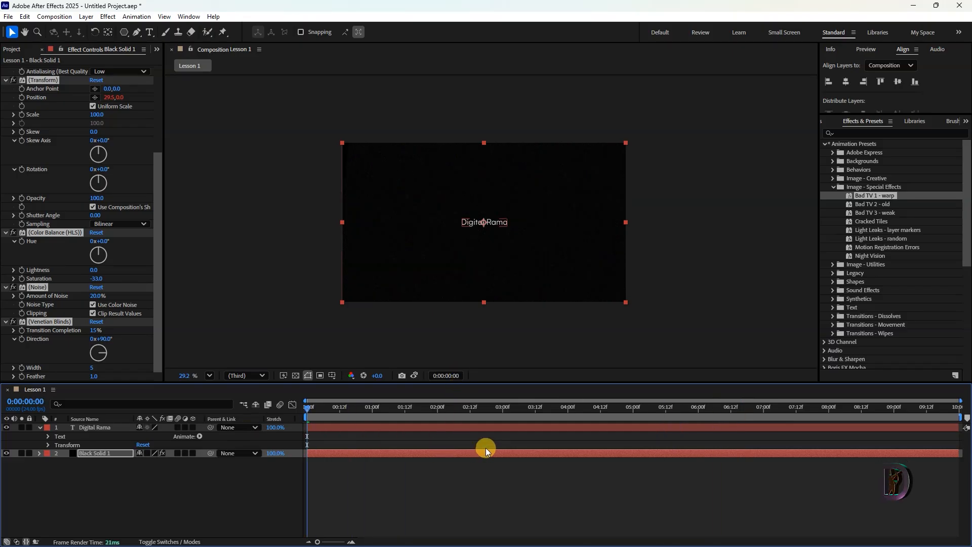
Undo the preset applied to Black Solid 1 and collapse the Image - Special Effects presets.
{"action": "key", "text": "ctrl+z"}
{"action": "left_click", "coordinate": [833, 187]}
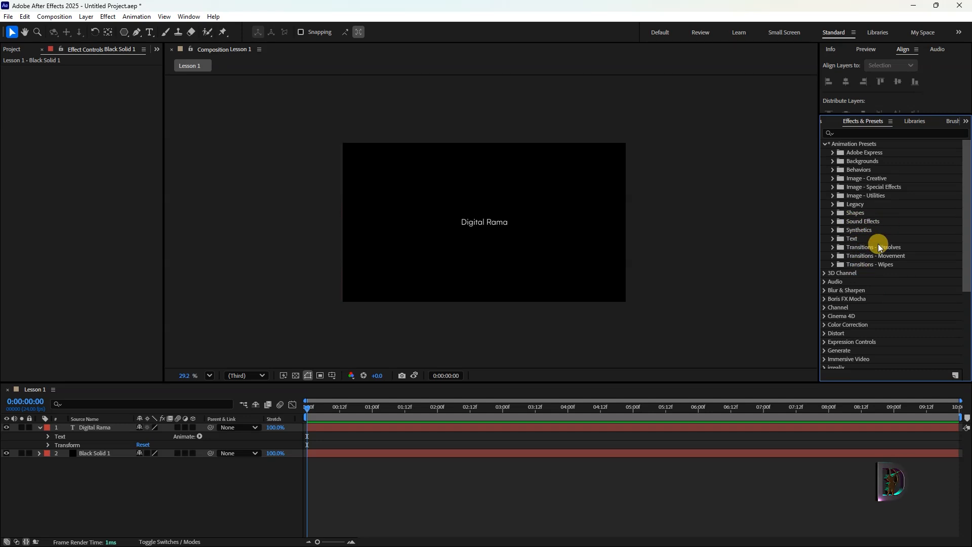
Apply the Box Swarm preset from the Shapes > Backgrounds presets to Black Solid 1 and scrub the first few frames.
{"action": "left_click", "coordinate": [832, 213]}
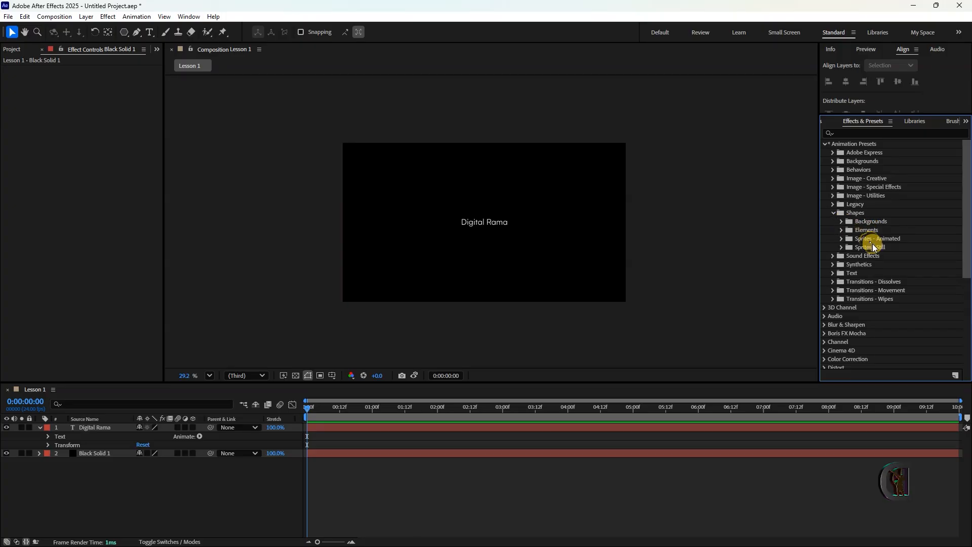
{"action": "left_click", "coordinate": [841, 221]}
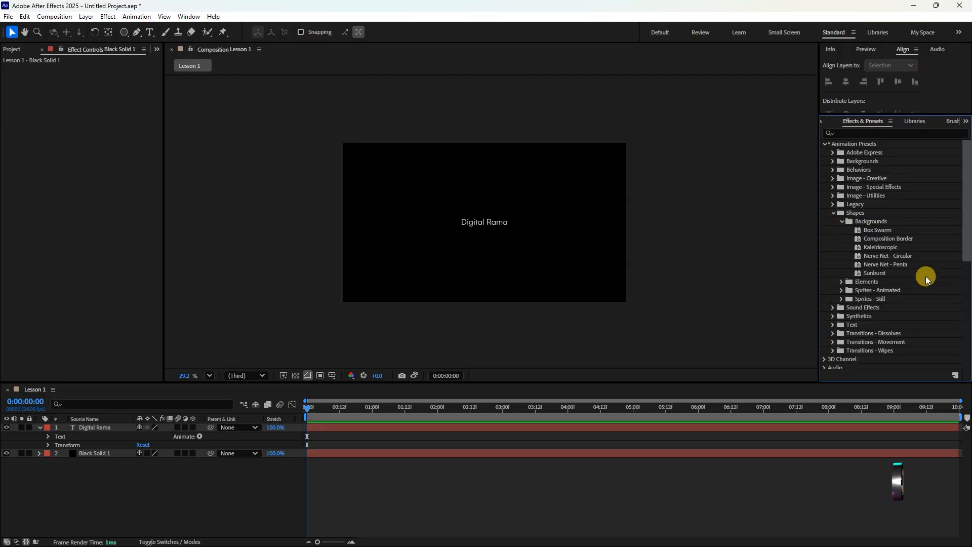
{"action": "left_click_drag", "start_coordinate": [883, 231], "coordinate": [324, 454]}
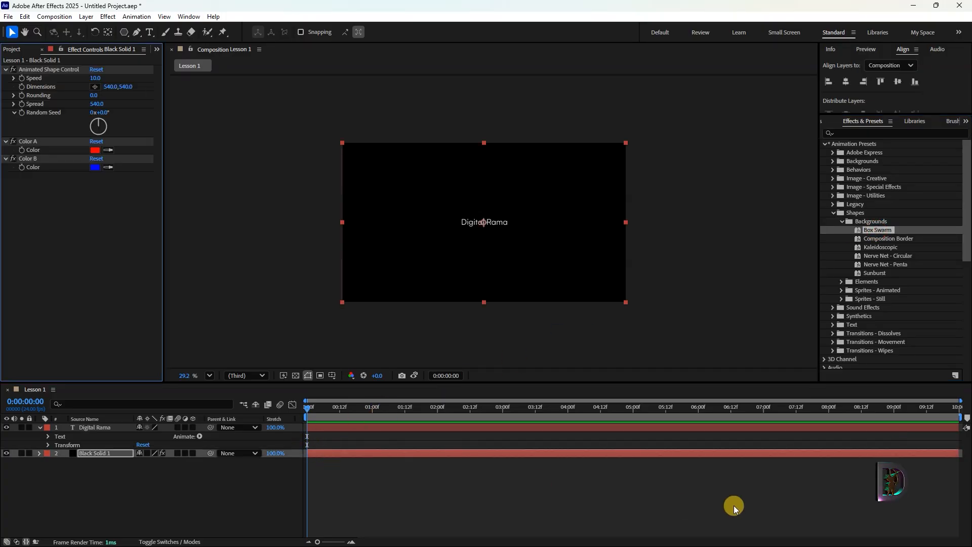
{"action": "left_click", "coordinate": [659, 483]}
{"action": "scroll", "coordinate": [502, 229], "scroll_direction": "up", "scroll_amount": 3}
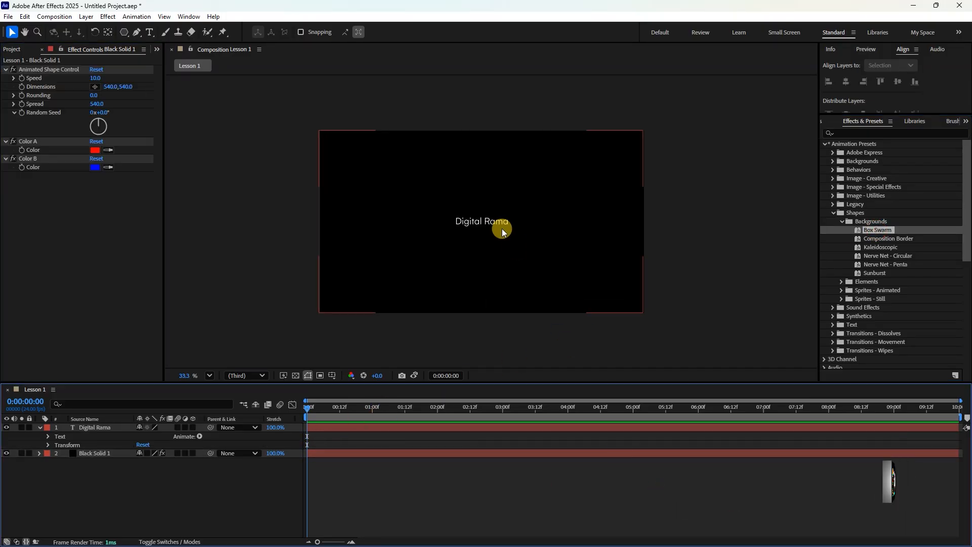
{"action": "mouse_move", "coordinate": [311, 411]}
{"action": "left_mouse_down"}
{"action": "mouse_move", "coordinate": [383, 411]}
{"action": "mouse_move", "coordinate": [312, 421]}
{"action": "left_mouse_up"}
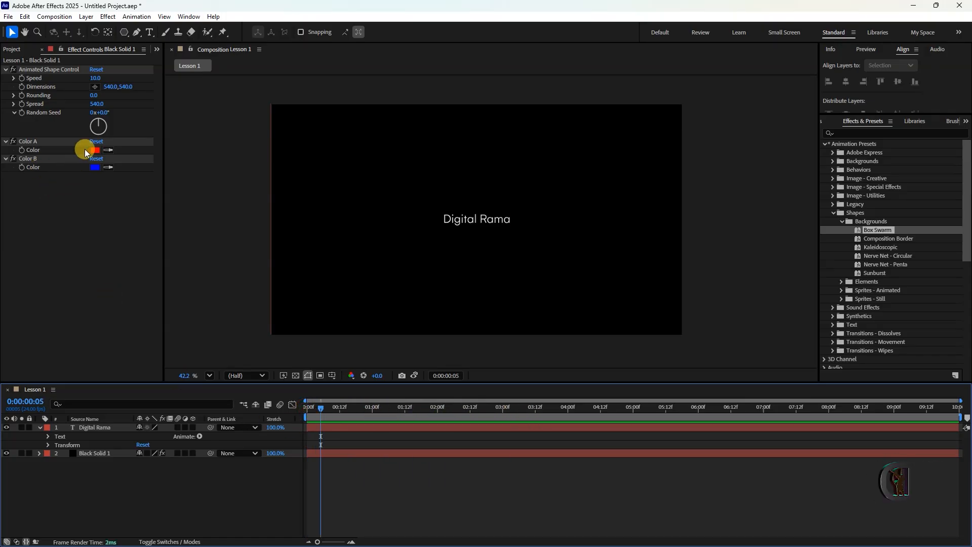
Delete the Animated Shape Control, Color A and Color B effects from Black Solid 1 and collapse the Shapes presets.
{"action": "left_click", "coordinate": [90, 72]}
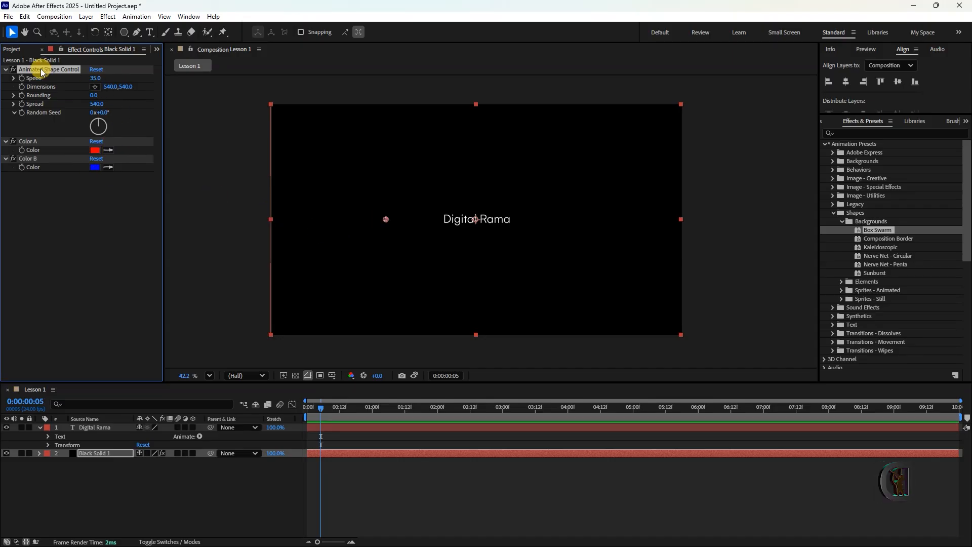
{"action": "key", "text": "Delete"}
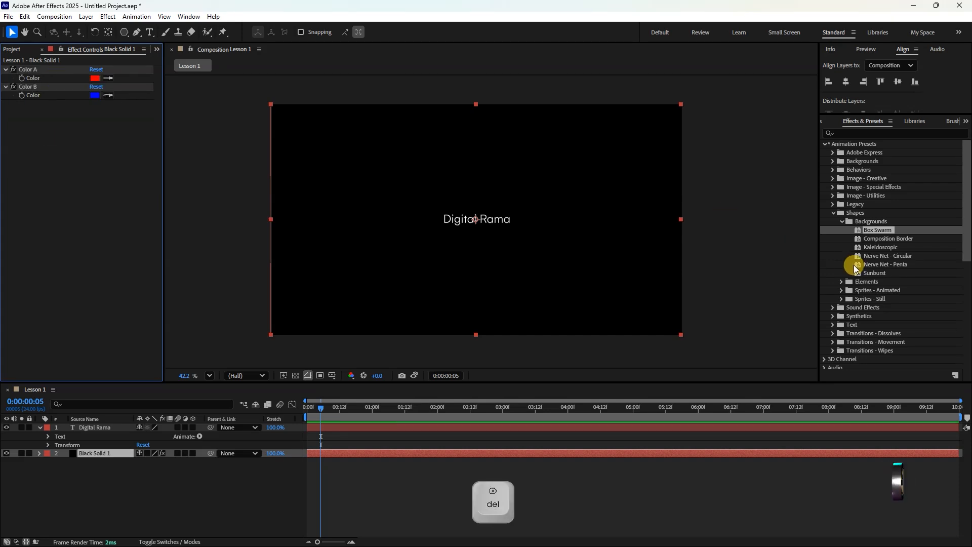
{"action": "key", "text": "ctrl+a"}
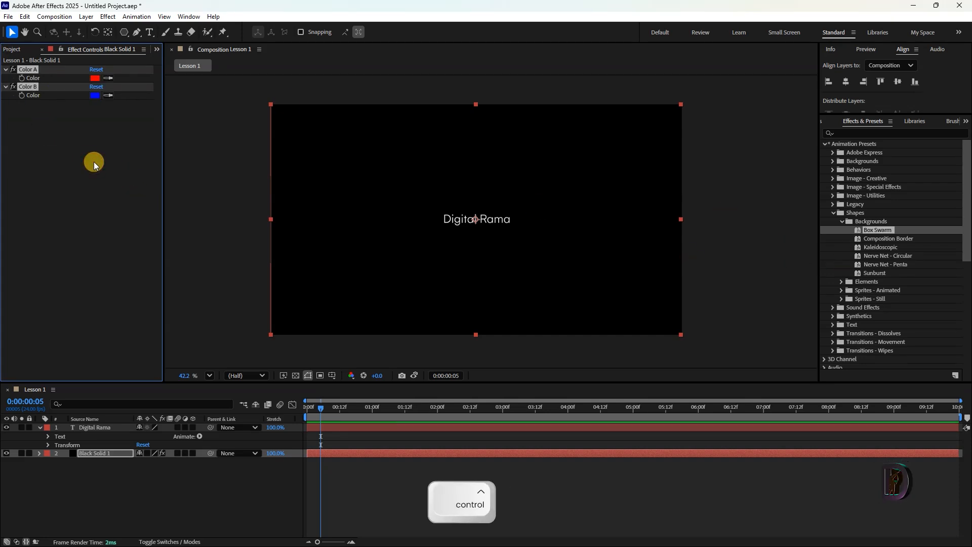
{"action": "key", "text": "Delete"}
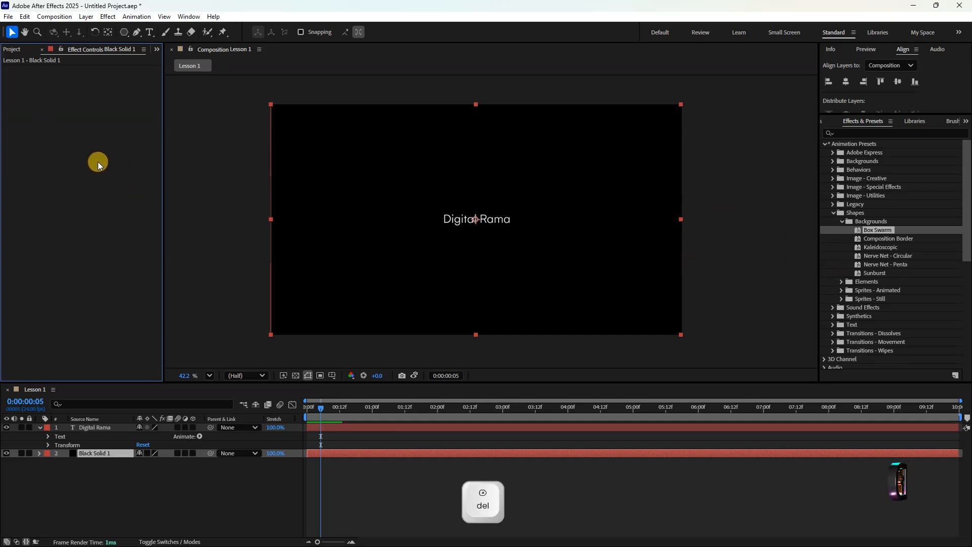
{"action": "left_click", "coordinate": [842, 221]}
{"action": "left_click", "coordinate": [833, 213]}
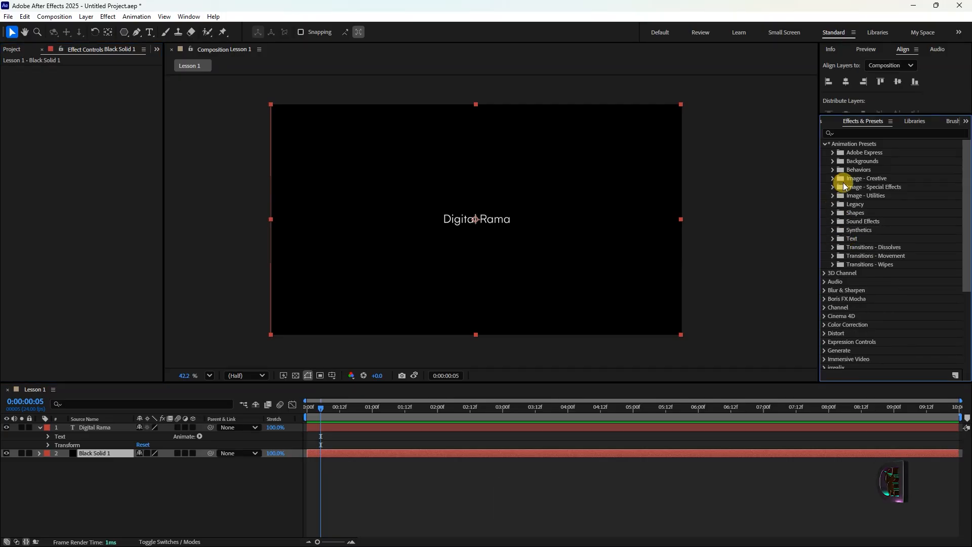
Apply the Anime Radial preset from the Backgrounds animation presets to the Black Solid 1 layer.
{"action": "left_click", "coordinate": [834, 161]}
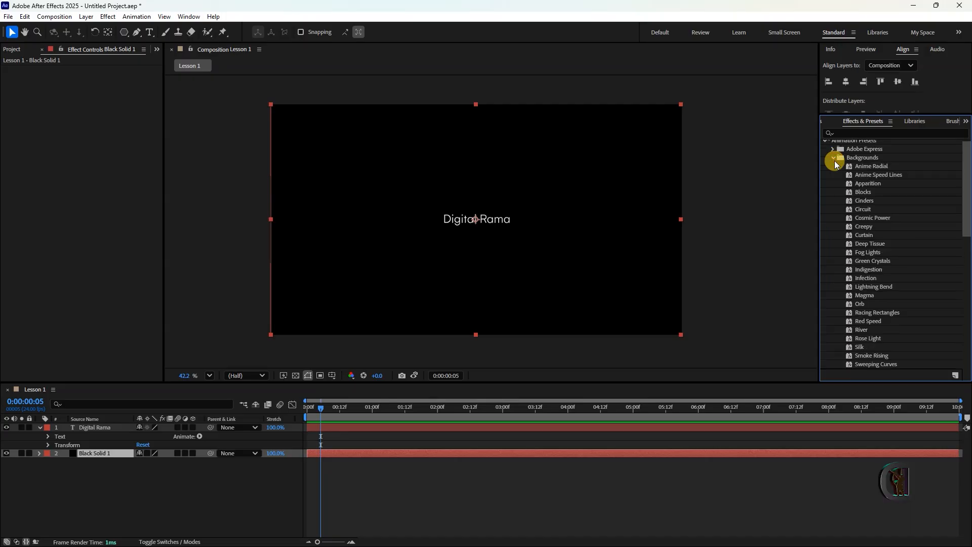
{"action": "scroll", "coordinate": [856, 206], "scroll_direction": "down", "scroll_amount": 1}
{"action": "scroll", "coordinate": [882, 222], "scroll_direction": "up", "scroll_amount": 1}
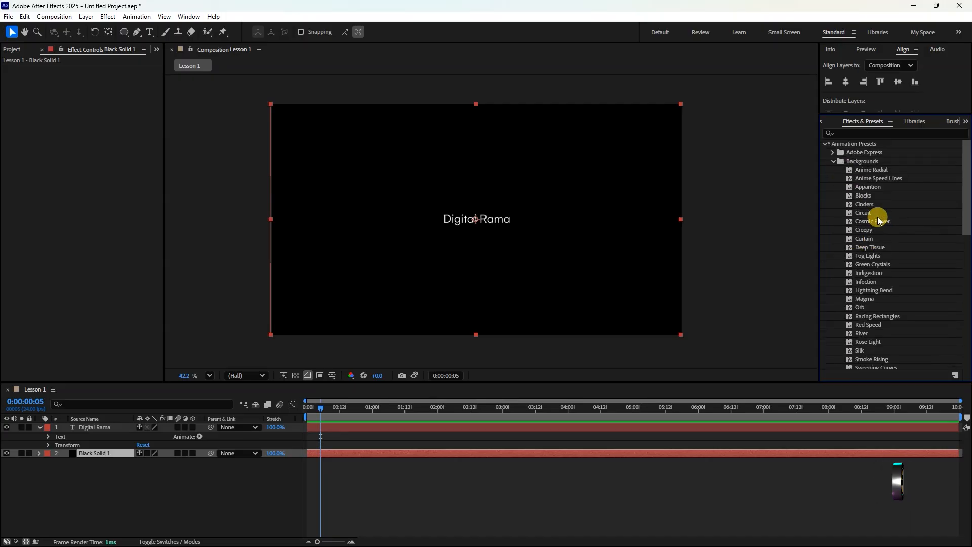
{"action": "left_click_drag", "start_coordinate": [871, 169], "coordinate": [342, 453]}
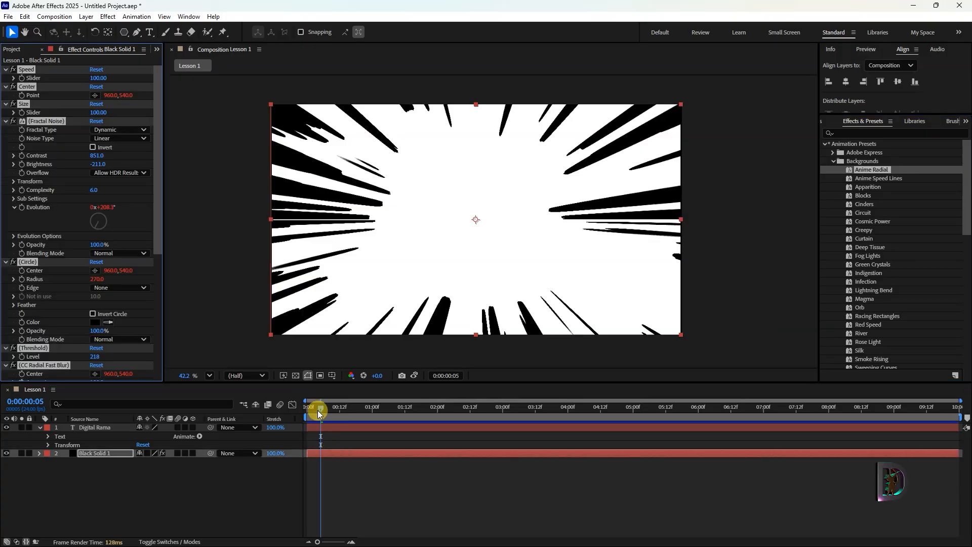
Preview the Anime Radial animation from the first frame, stop playback and return to the first frame.
{"action": "left_click_drag", "start_coordinate": [318, 411], "coordinate": [293, 416]}
{"action": "key", "text": "space"}
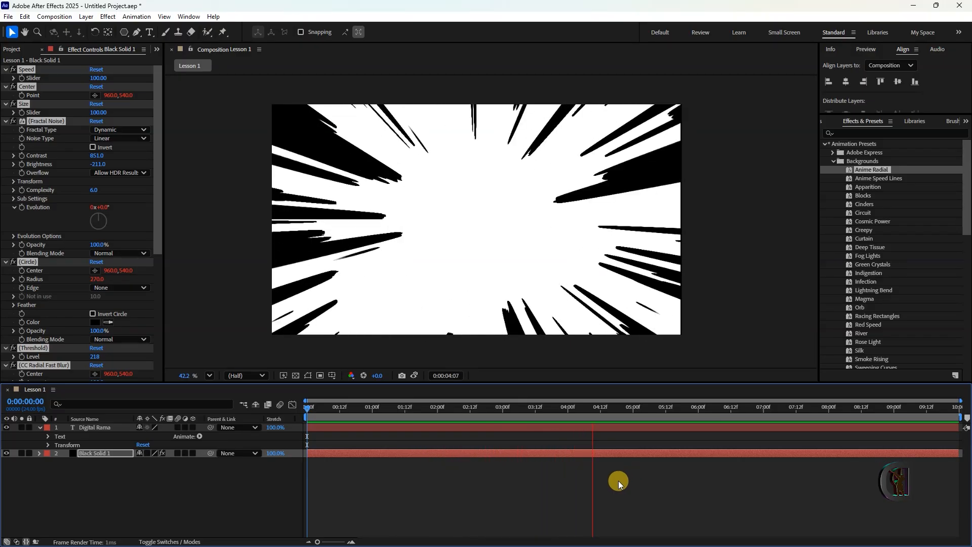
{"action": "key", "text": "space"}
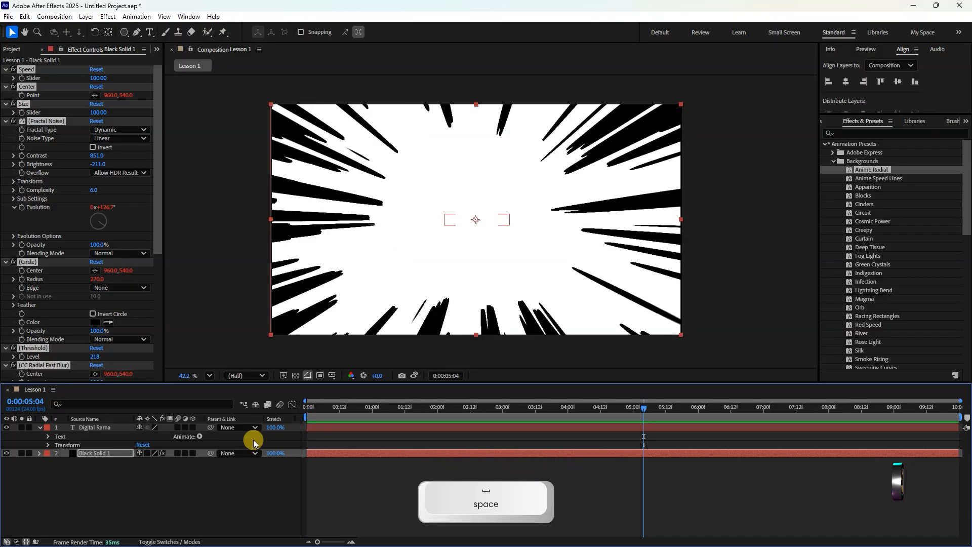
{"action": "left_click", "coordinate": [310, 409]}
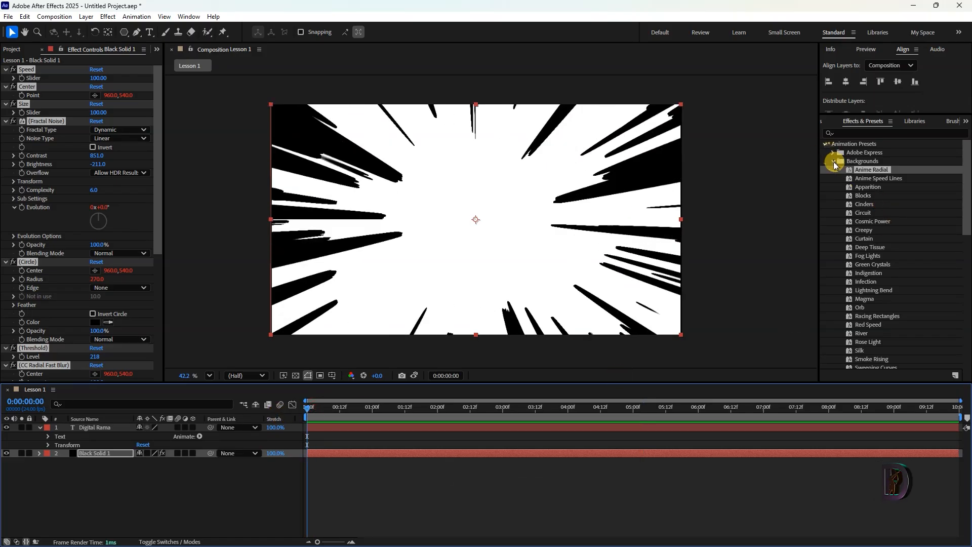
Collapse the Backgrounds presets, leave the Shapes presets collapsed, and undo the Anime Radial preset on Black Solid 1.
{"action": "left_click", "coordinate": [833, 161]}
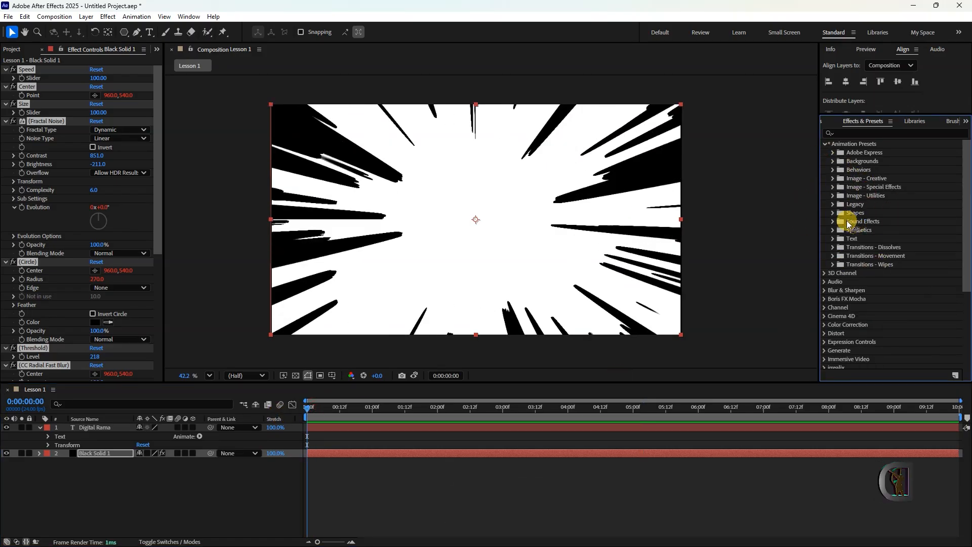
{"action": "left_click", "coordinate": [833, 212]}
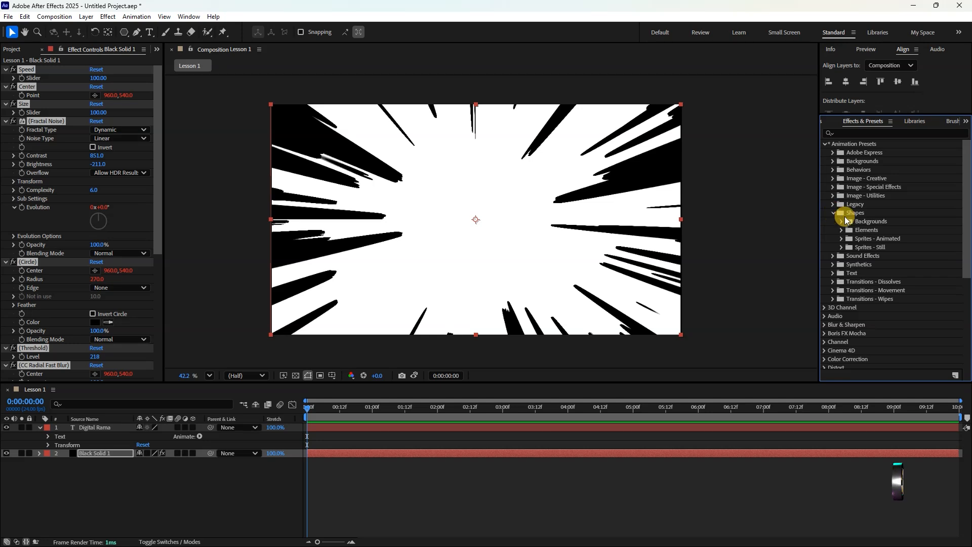
{"action": "left_click", "coordinate": [834, 214]}
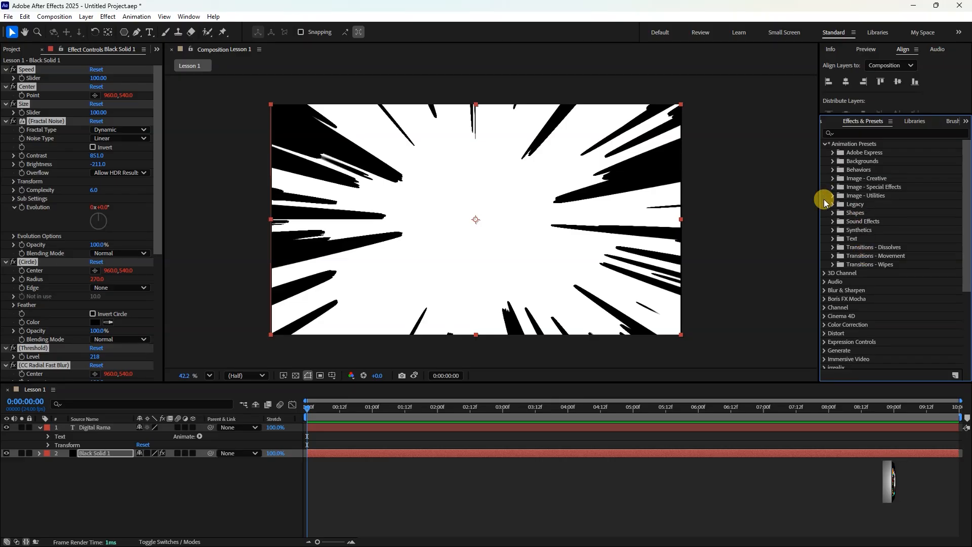
{"action": "left_click", "coordinate": [502, 495]}
{"action": "key", "text": "ctrl+z"}
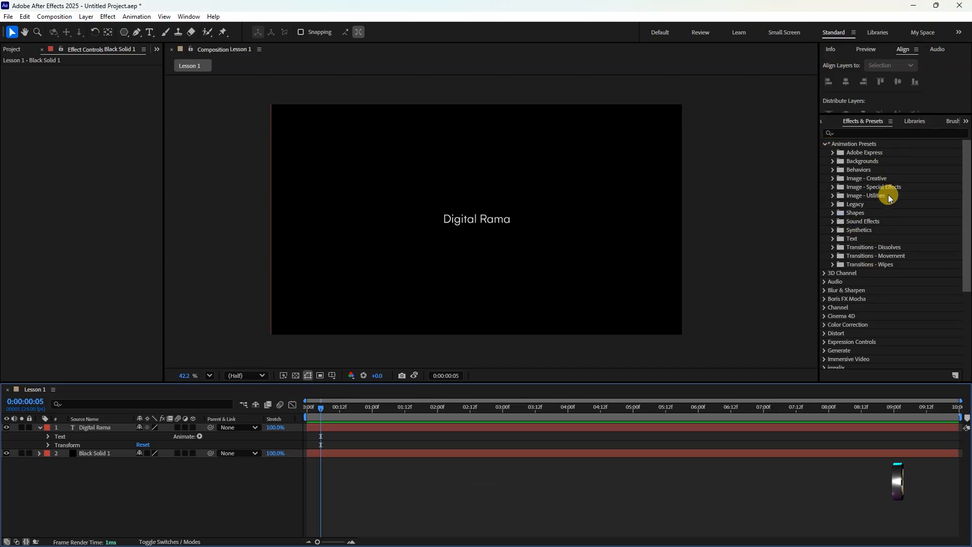
Apply the Alternating Characters In preset from the Text > Animate In presets to the Digital Rama layer at the first frame.
{"action": "left_click", "coordinate": [342, 427]}
{"action": "left_click_drag", "start_coordinate": [320, 408], "coordinate": [310, 408]}
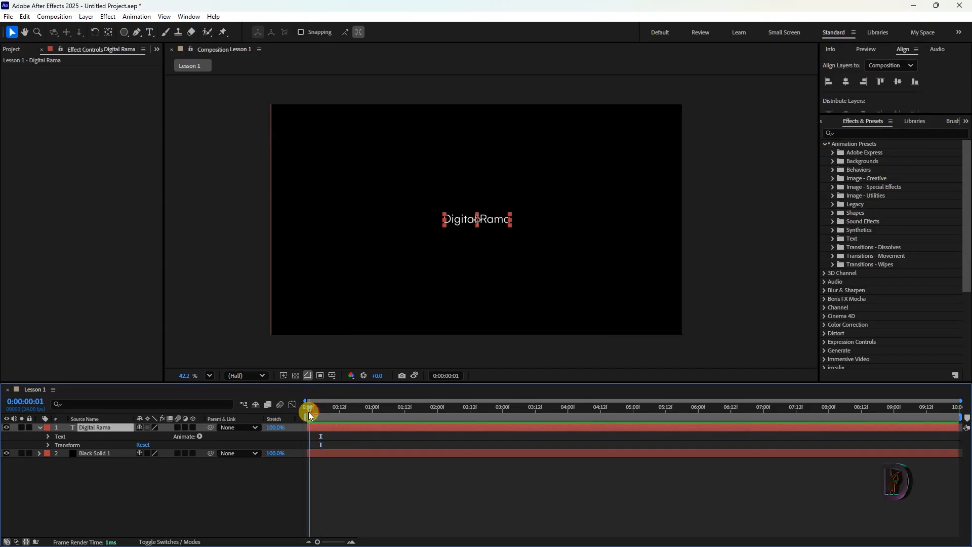
{"action": "left_click", "coordinate": [832, 238]}
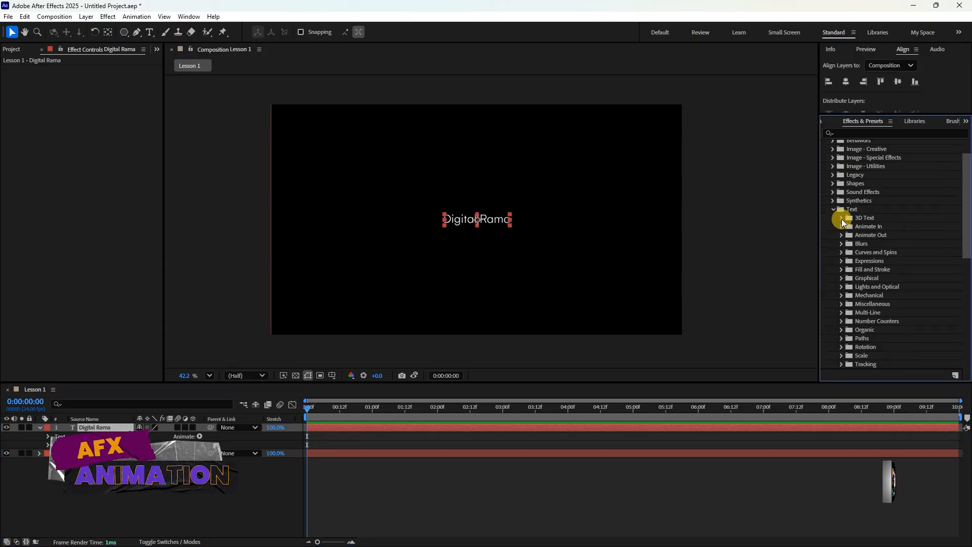
{"action": "left_click", "coordinate": [842, 227]}
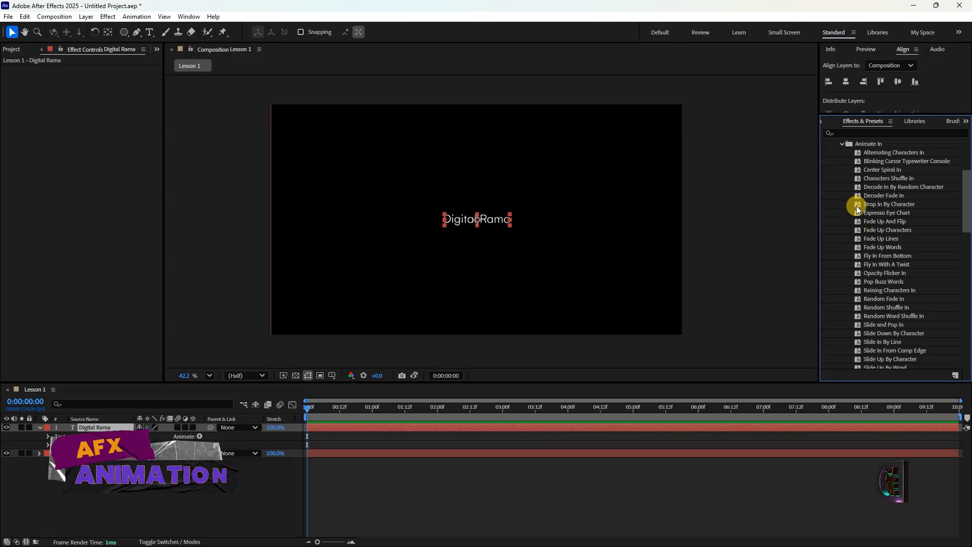
{"action": "scroll", "coordinate": [881, 223], "scroll_direction": "up", "scroll_amount": 3}
{"action": "scroll", "coordinate": [886, 278], "scroll_direction": "up", "scroll_amount": 1}
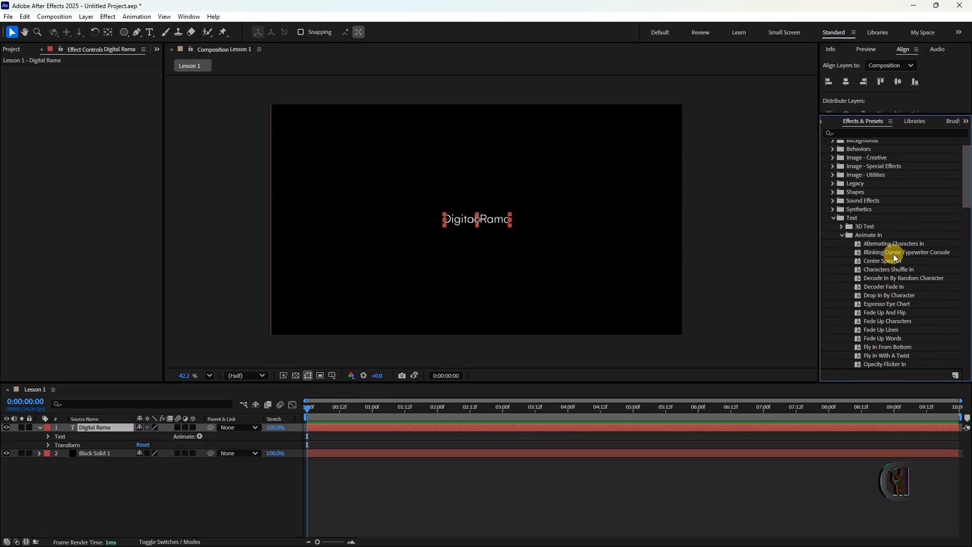
{"action": "left_click_drag", "start_coordinate": [892, 245], "coordinate": [340, 428]}
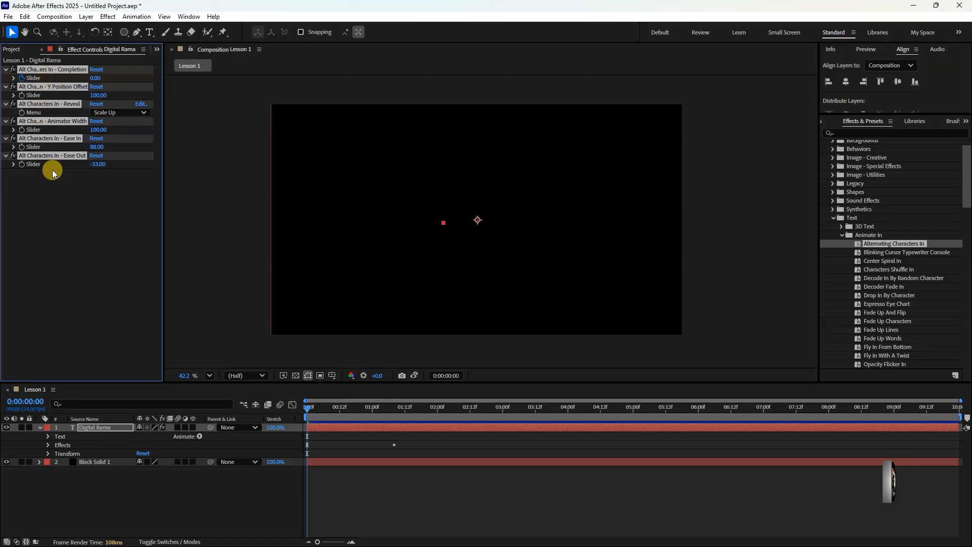
Play the Digital Rama text animation twice and scrub from its first keyframe to just past the last one.
{"action": "key", "text": "space"}
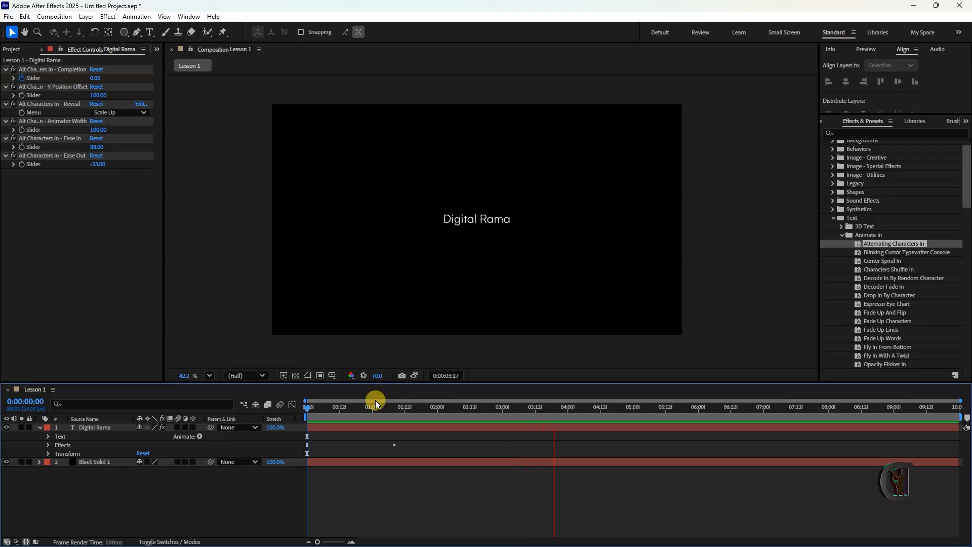
{"action": "key", "text": "space"}
{"action": "key", "text": "space"}
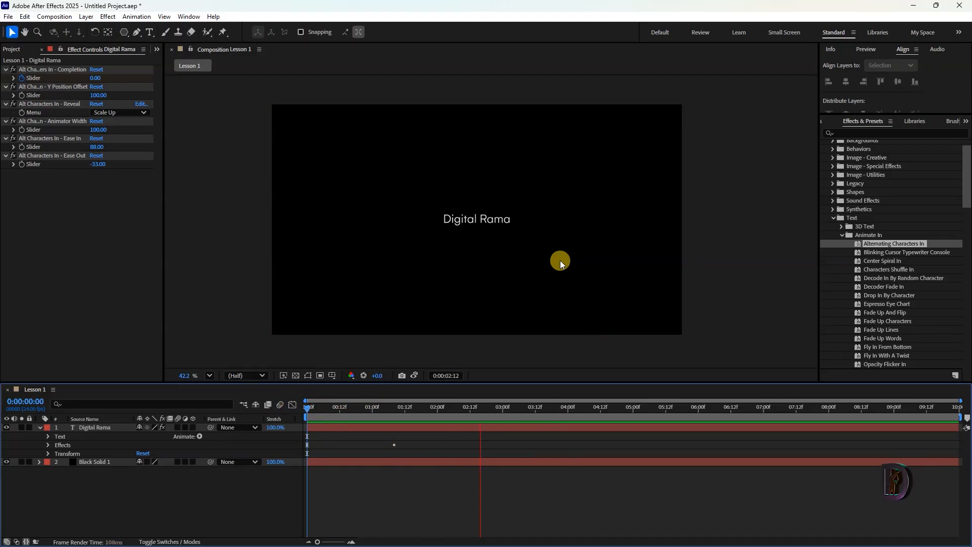
{"action": "key", "text": "space"}
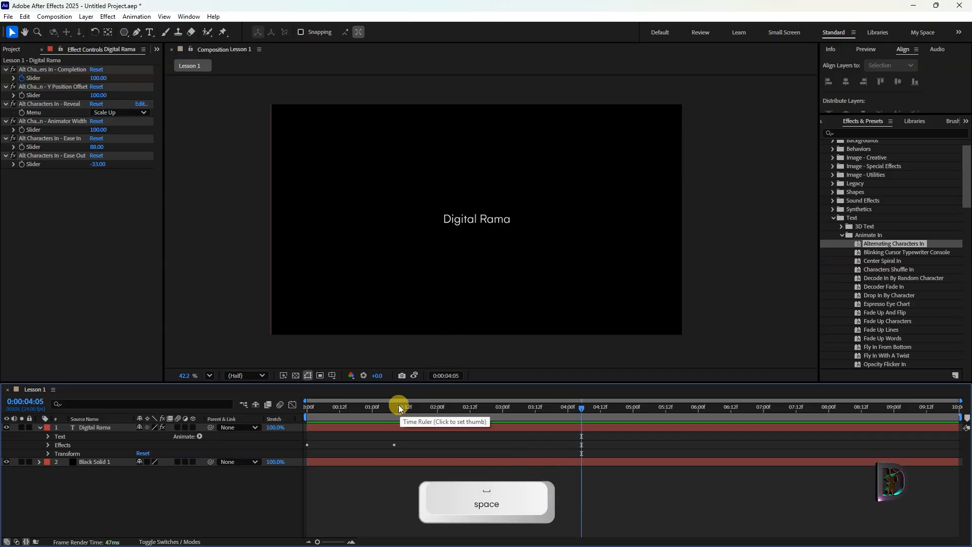
{"action": "left_click_drag", "start_coordinate": [311, 409], "coordinate": [399, 412]}
{"action": "left_click", "coordinate": [337, 447]}
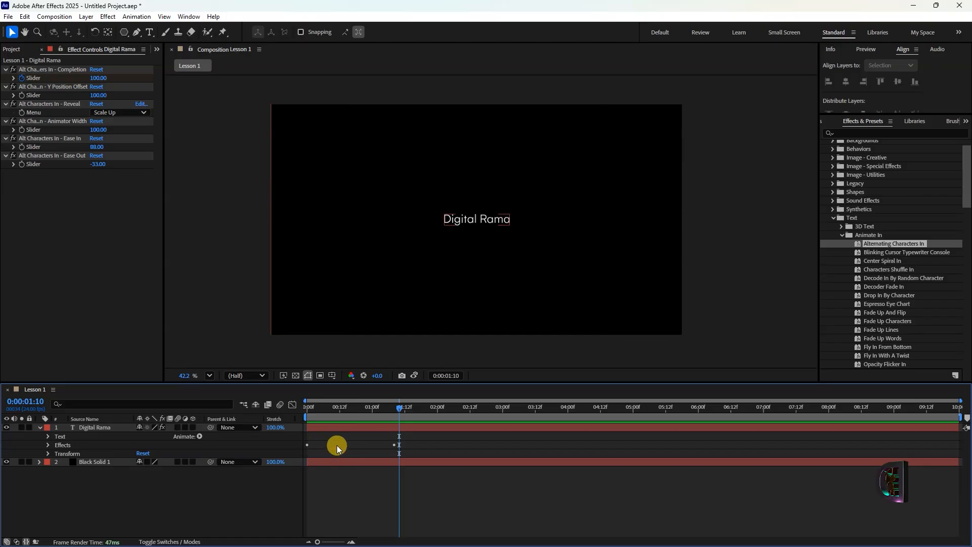
Reveal the Digital Rama layer's keyframed Completion slider, show all its properties, and collapse the Effects group.
{"action": "left_click", "coordinate": [339, 426]}
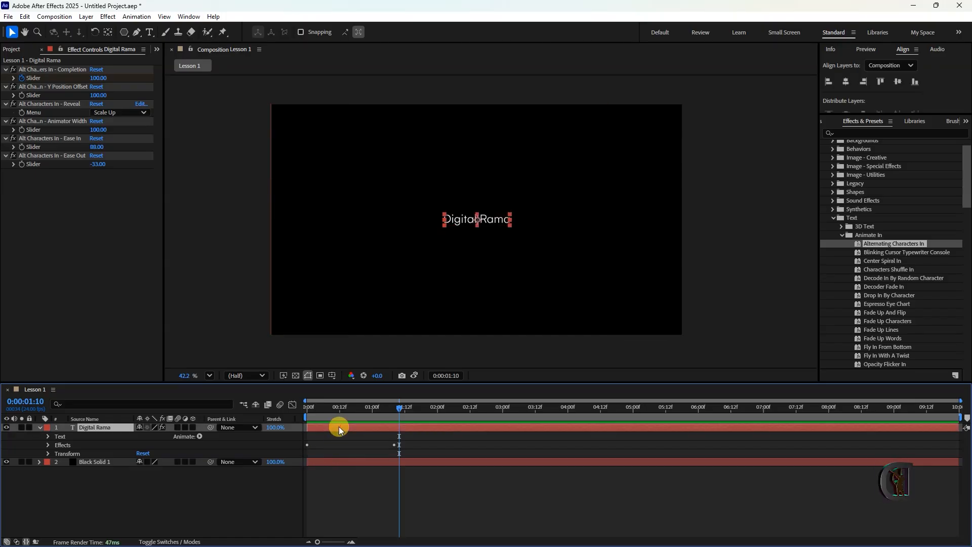
{"action": "key", "text": "u"}
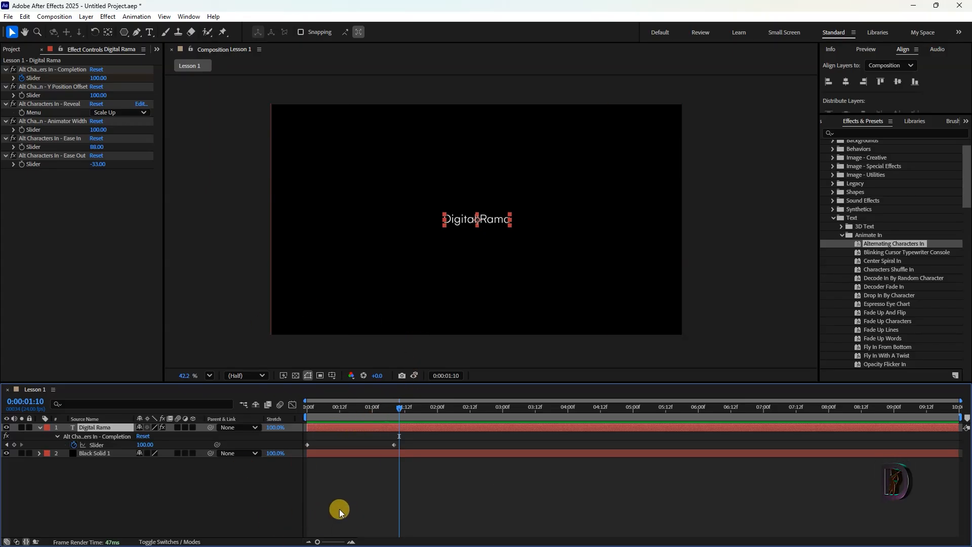
{"action": "left_click", "coordinate": [40, 428]}
{"action": "left_click", "coordinate": [39, 428]}
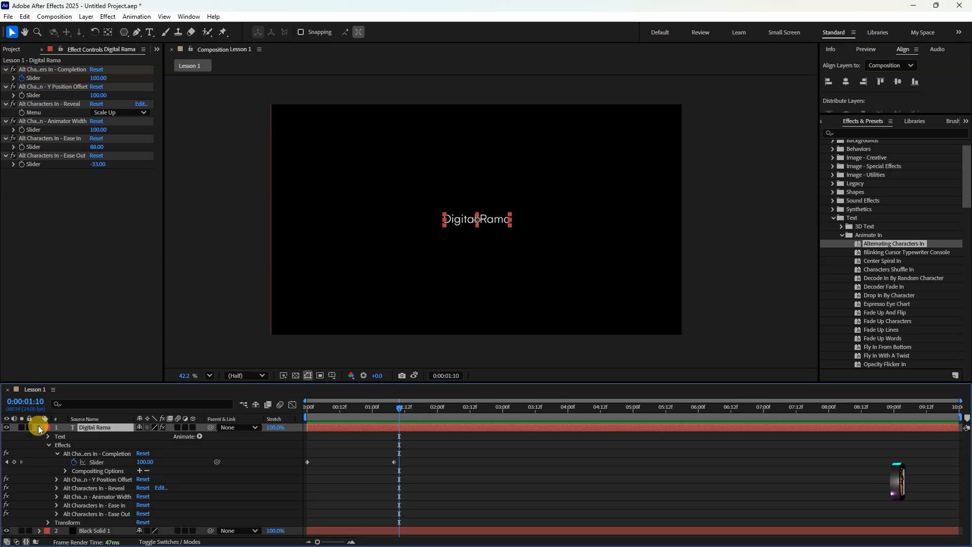
{"action": "left_click", "coordinate": [49, 445]}
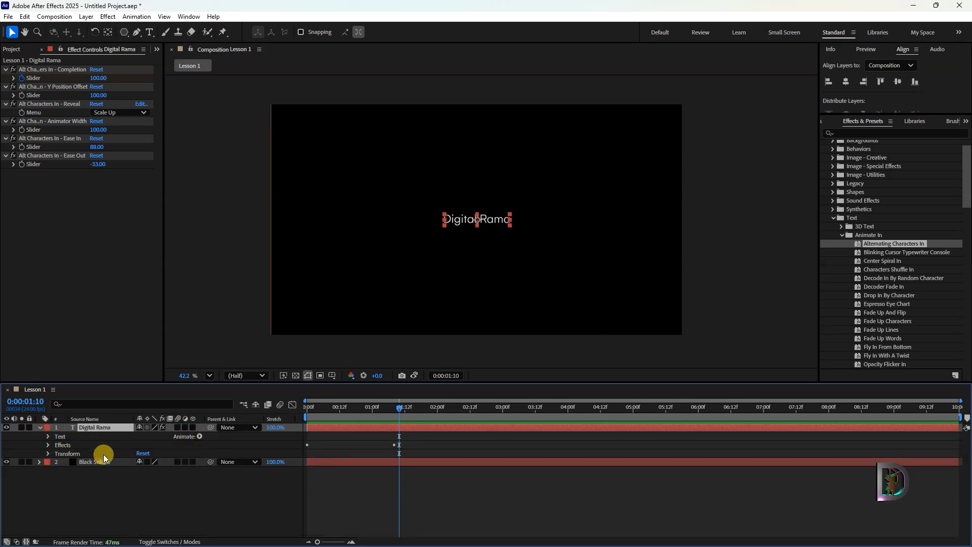
Expand the Digital Rama layer's Text properties and check the available choices for Path under Path Options.
{"action": "left_click", "coordinate": [47, 436]}
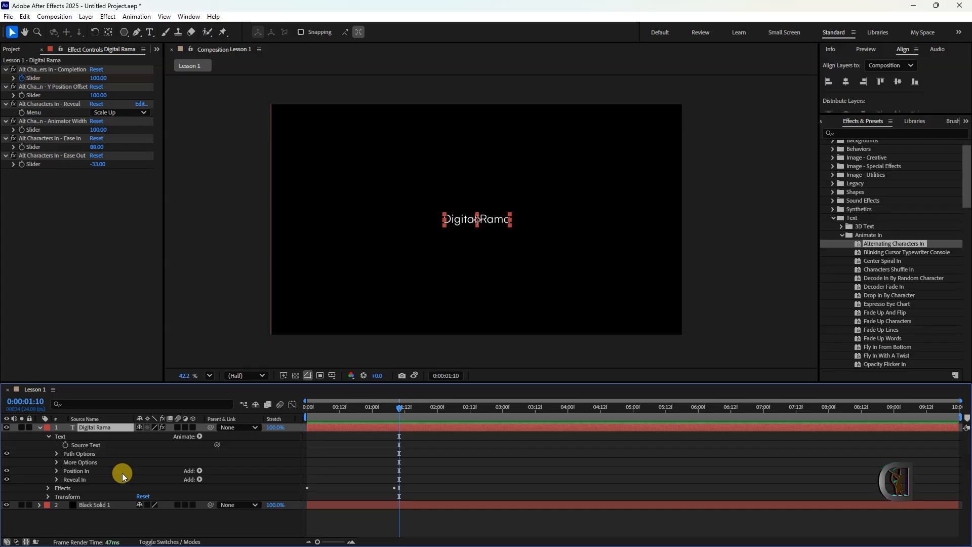
{"action": "left_click", "coordinate": [55, 453]}
{"action": "left_click", "coordinate": [147, 462]}
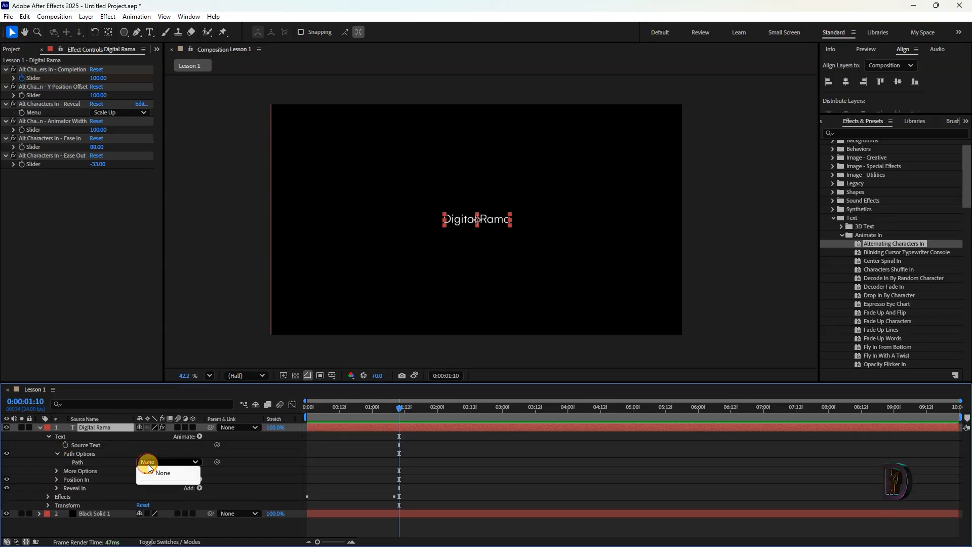
{"action": "left_click", "coordinate": [487, 460]}
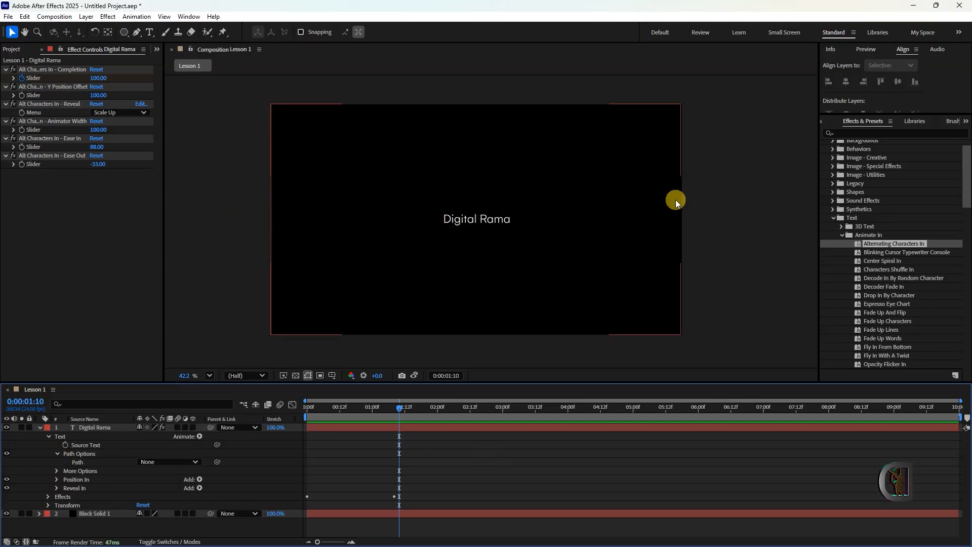
{"action": "left_click", "coordinate": [453, 221]}
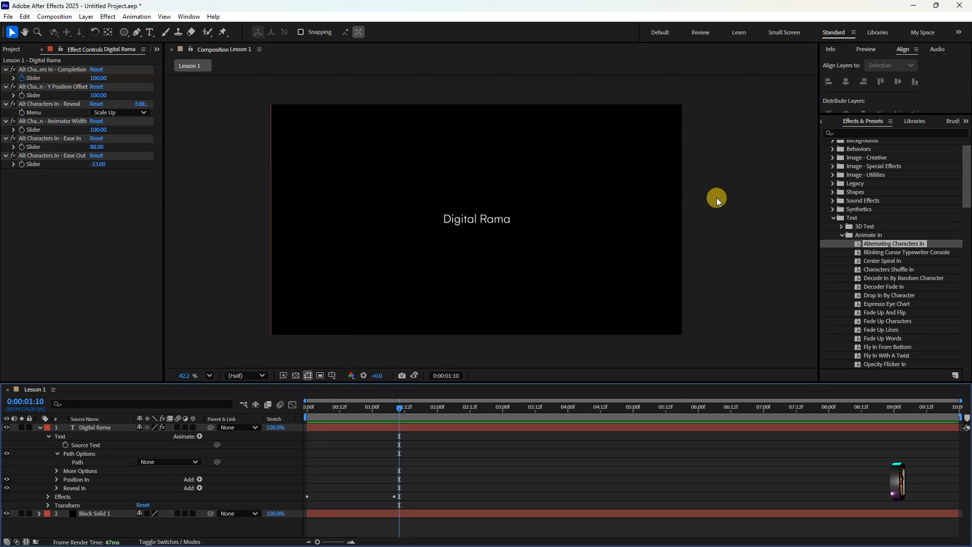
{"action": "left_click", "coordinate": [56, 453]}
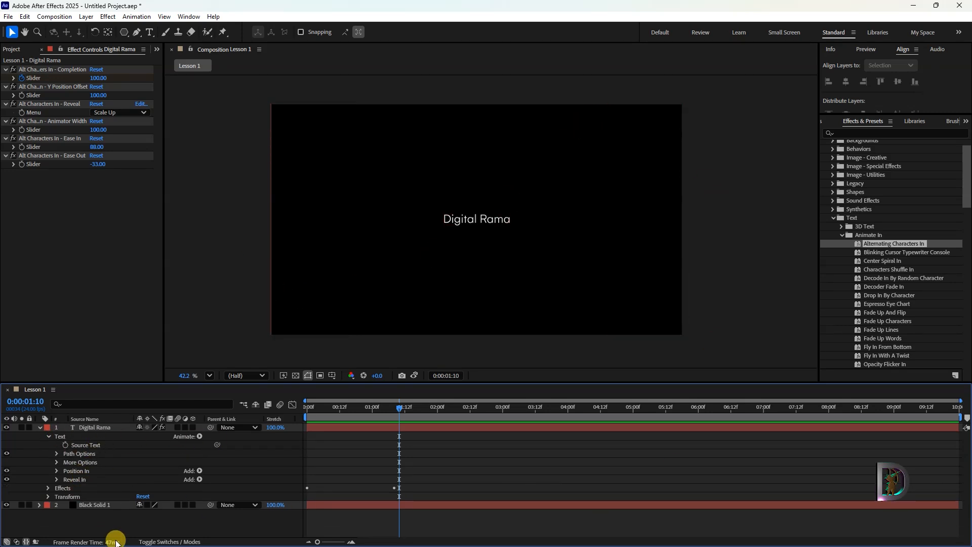
Look through the preset's controls in the Digital Rama layer's Effects group and collapse the group again.
{"action": "left_click", "coordinate": [48, 488]}
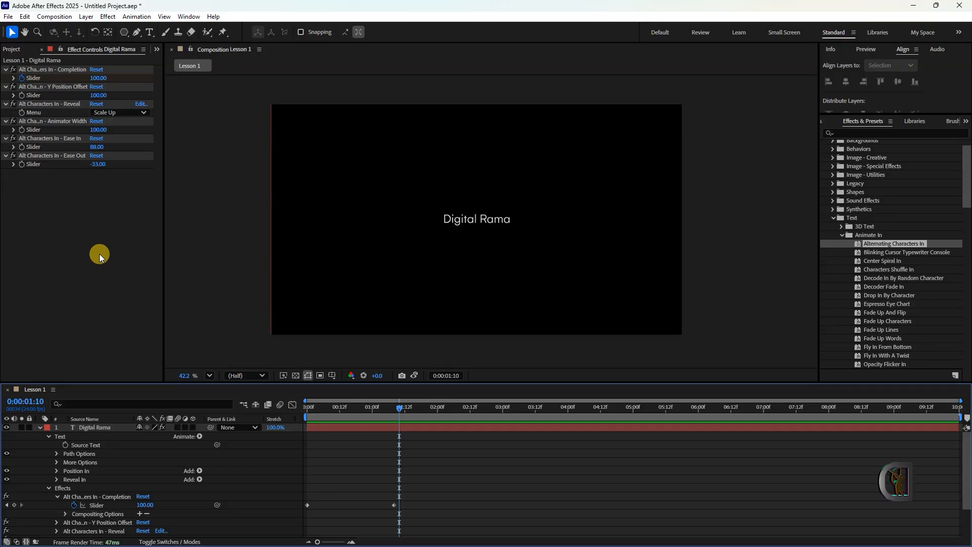
{"action": "scroll", "coordinate": [108, 491], "scroll_direction": "down", "scroll_amount": 3}
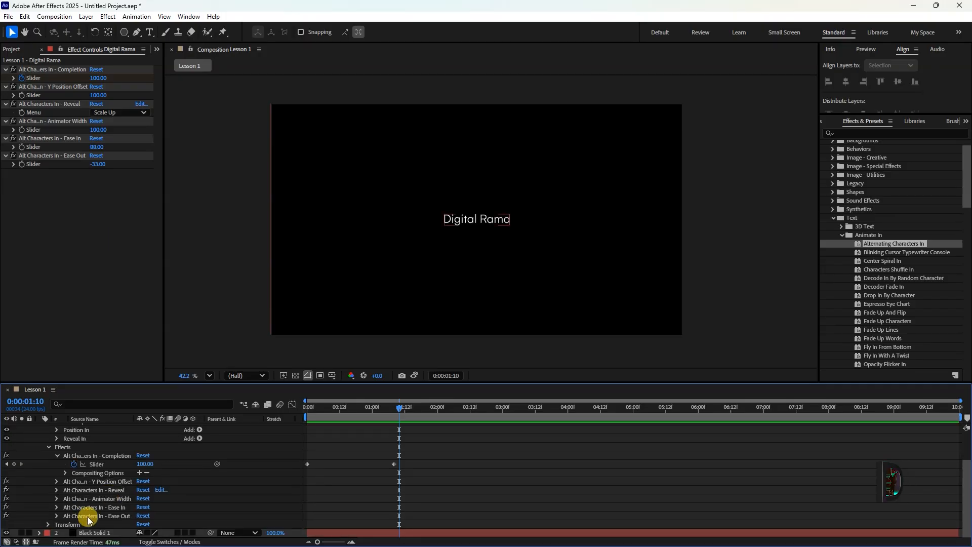
{"action": "left_click", "coordinate": [49, 445]}
Transform the Digital Rama layer: anchor point 160, 44, position 962.5, 501.3, scale 128% and rotation 12°.
{"action": "left_click", "coordinate": [49, 496]}
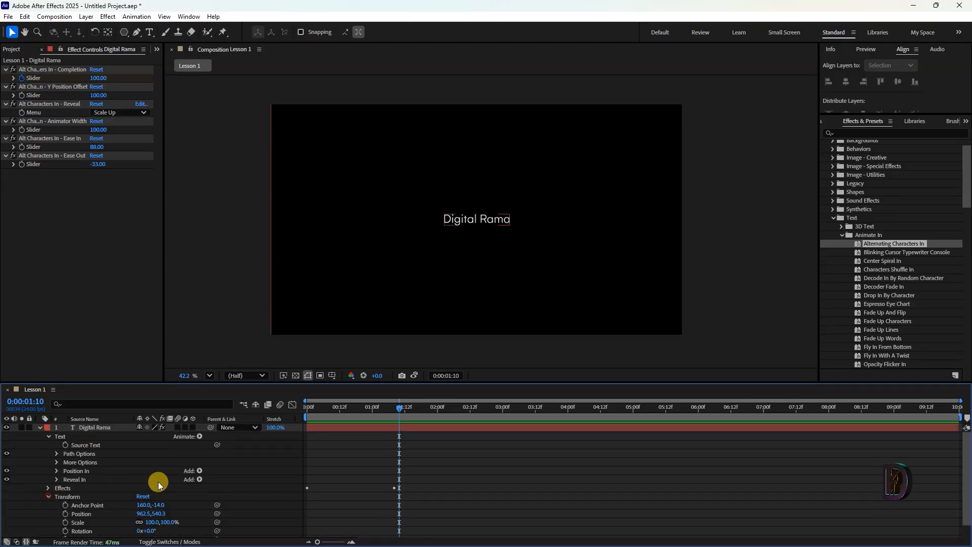
{"action": "scroll", "coordinate": [137, 473], "scroll_direction": "down", "scroll_amount": 1}
{"action": "left_click_drag", "start_coordinate": [158, 494], "coordinate": [178, 524]}
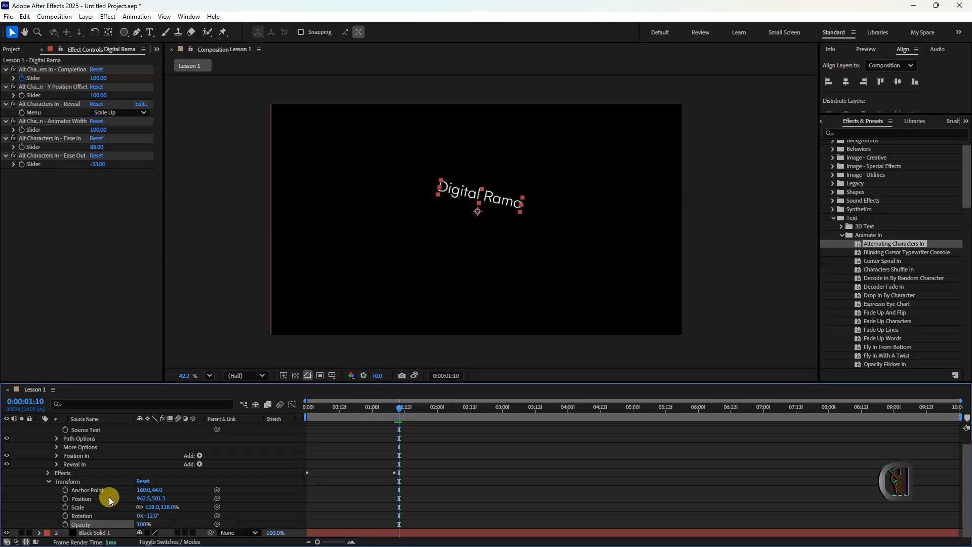
{"action": "left_click", "coordinate": [49, 482]}
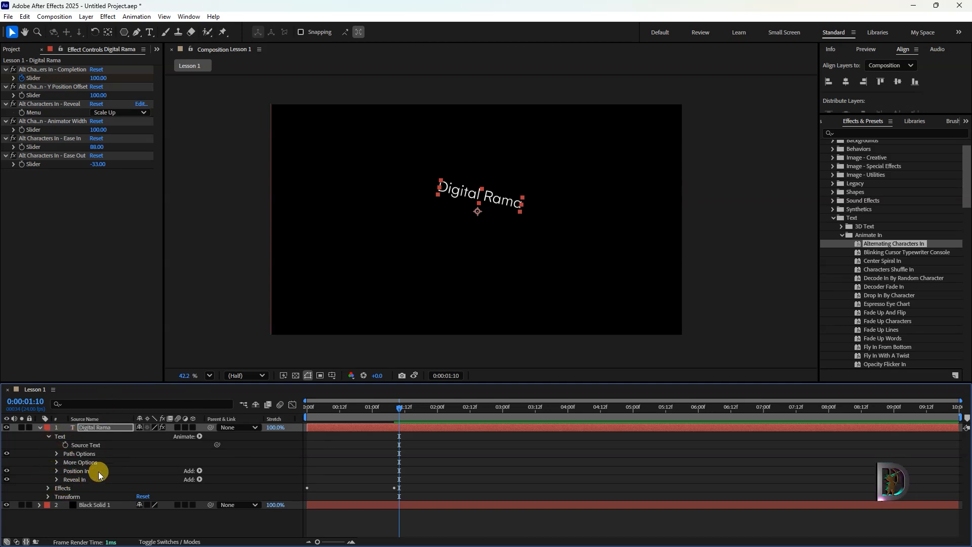
Preview the transformed Digital Rama animation, undo the layer's 12° rotation and deselect the layer.
{"action": "mouse_move", "coordinate": [330, 408]}
{"action": "left_mouse_down"}
{"action": "mouse_move", "coordinate": [291, 417]}
{"action": "mouse_move", "coordinate": [337, 419]}
{"action": "left_mouse_up"}
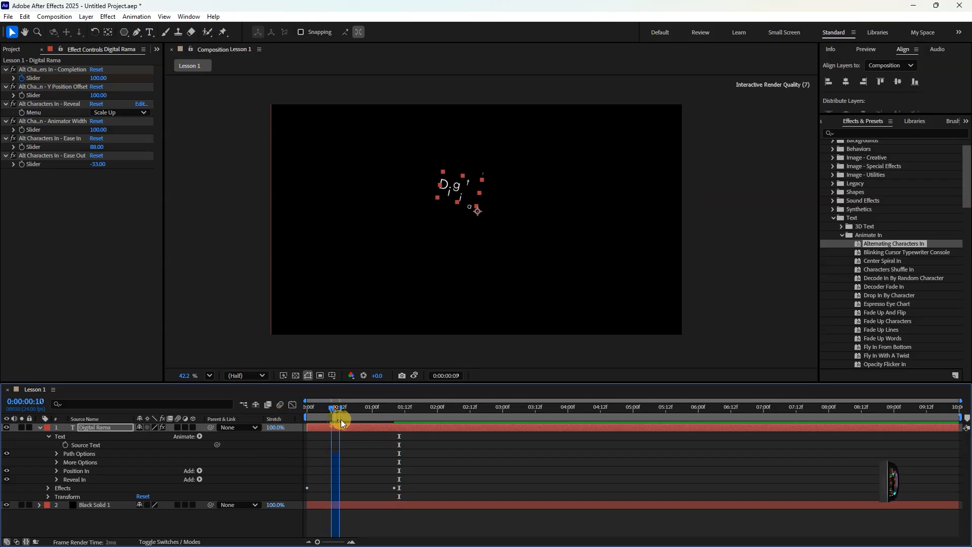
{"action": "key", "text": "space"}
{"action": "key", "text": "ctrl+z"}
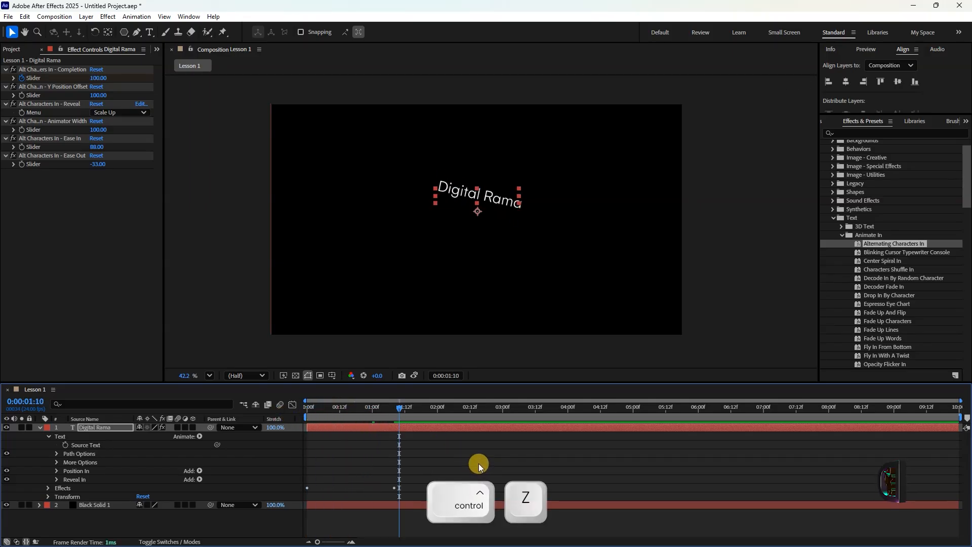
{"action": "left_click", "coordinate": [488, 464]}
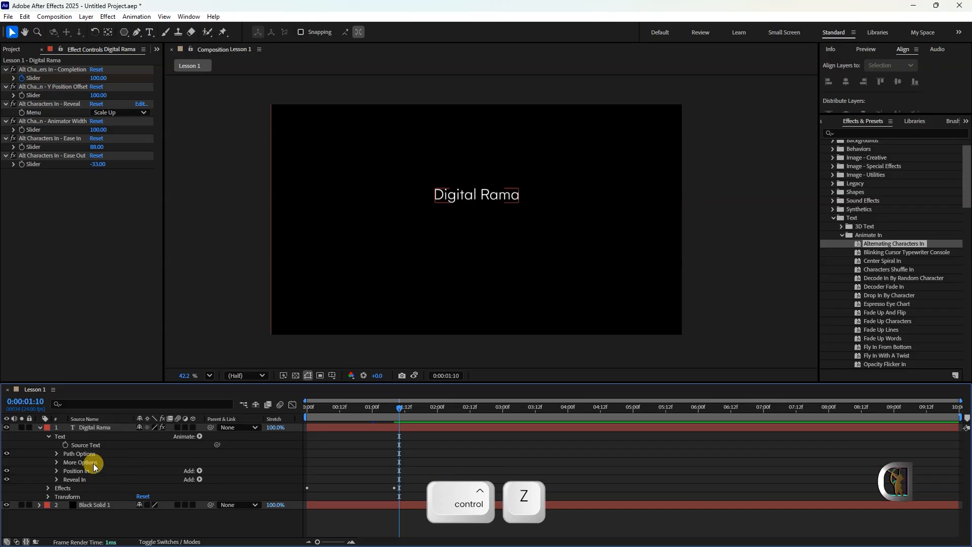
Preview the text animation from the first frame and check which properties can be animated on the Digital Rama text.
{"action": "left_click", "coordinate": [99, 506]}
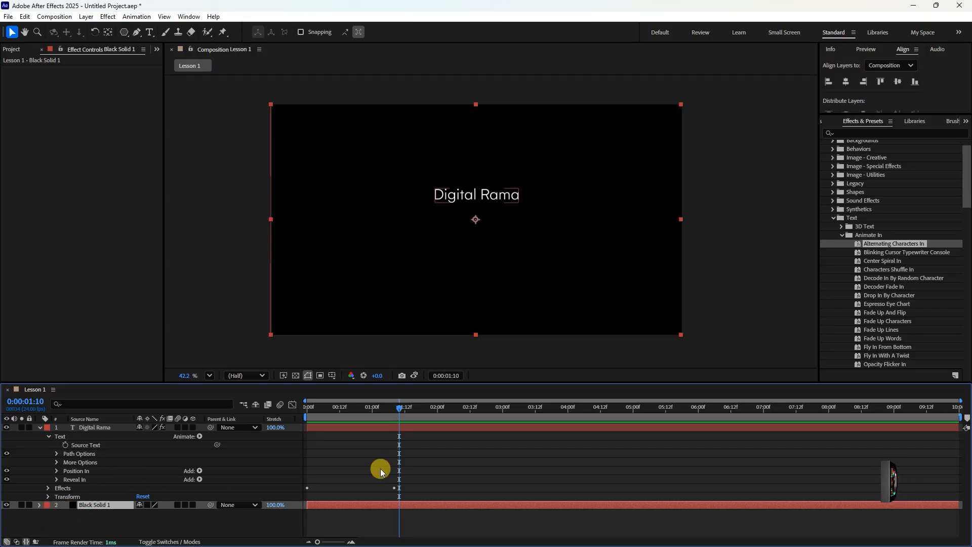
{"action": "left_click_drag", "start_coordinate": [334, 409], "coordinate": [275, 408]}
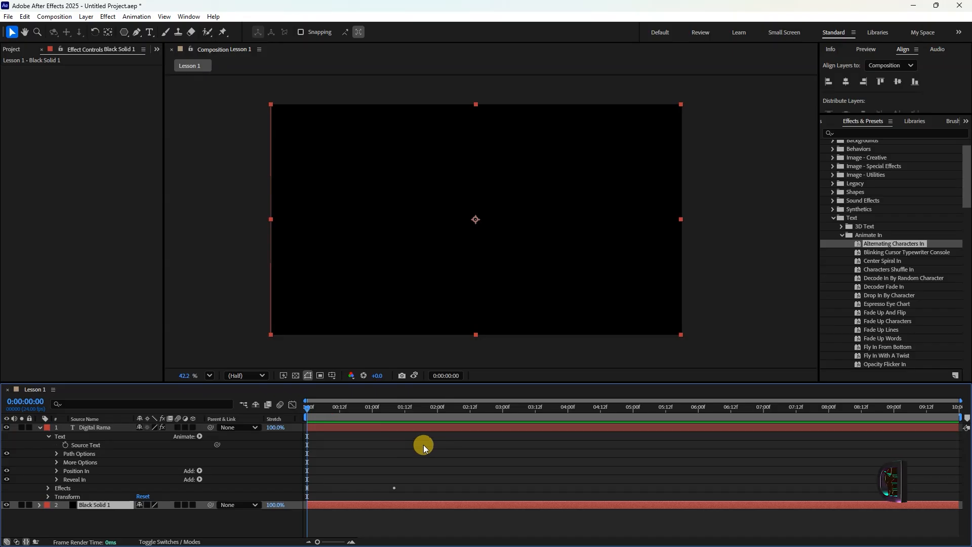
{"action": "left_click_drag", "start_coordinate": [313, 409], "coordinate": [396, 415]}
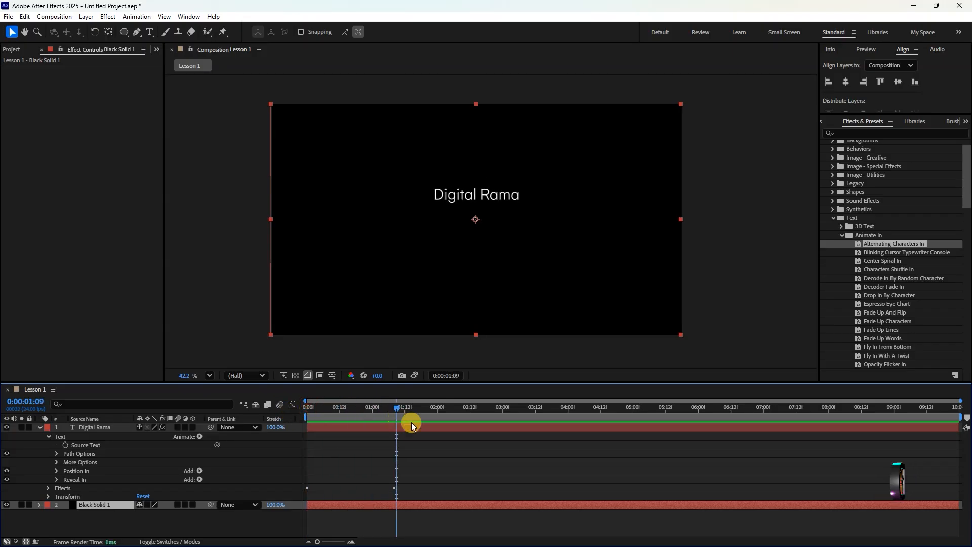
{"action": "left_click", "coordinate": [199, 436]}
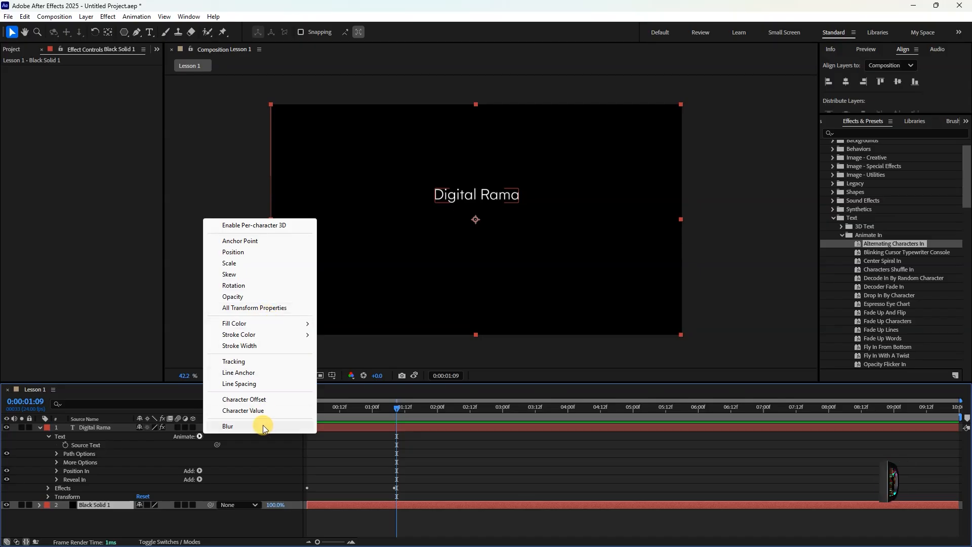
{"action": "left_click_drag", "start_coordinate": [343, 406], "coordinate": [293, 409]}
{"action": "key", "text": "space"}
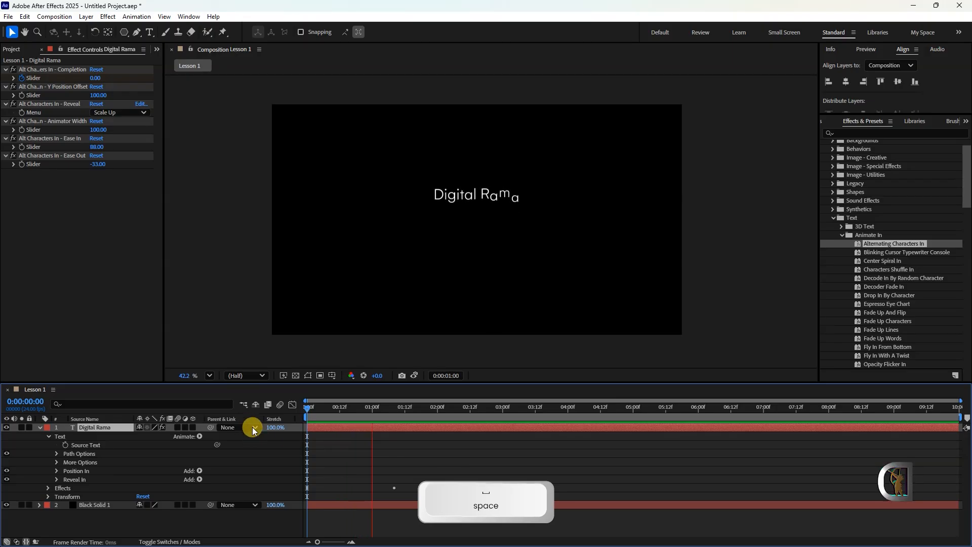
Add a Blur animator to the Digital Rama text, keyframed from 49 at the first frame to 0 at about frame 4.
{"action": "left_click", "coordinate": [200, 436]}
{"action": "left_click", "coordinate": [228, 427]}
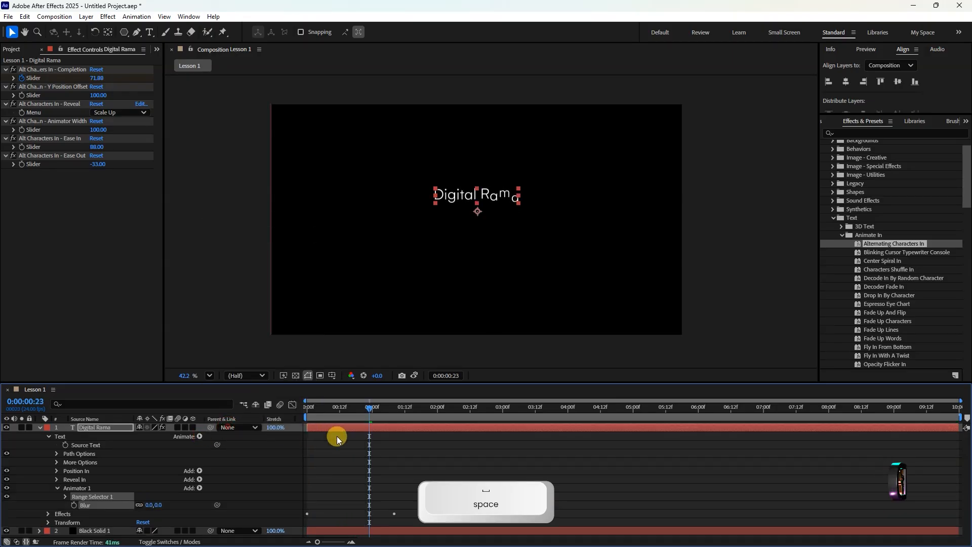
{"action": "left_click_drag", "start_coordinate": [321, 408], "coordinate": [291, 414]}
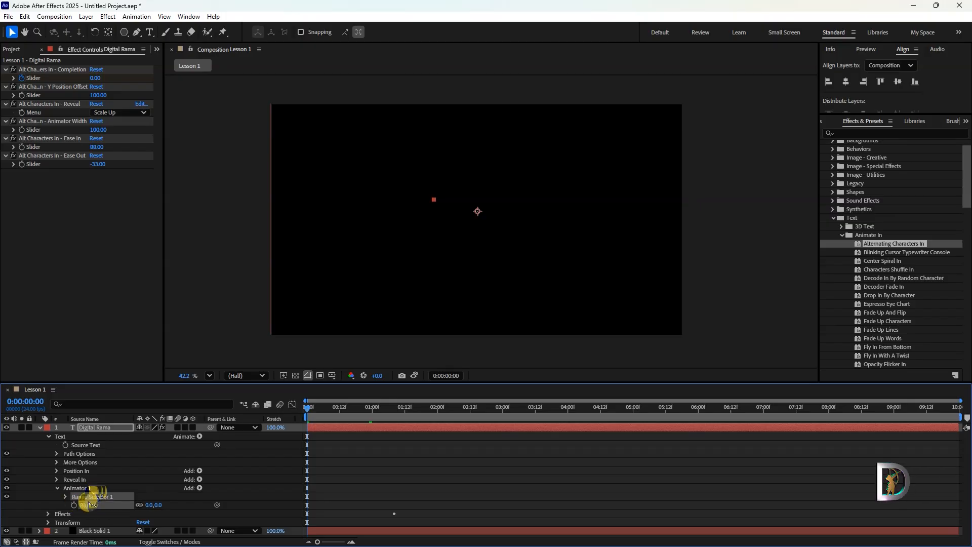
{"action": "left_click", "coordinate": [74, 506]}
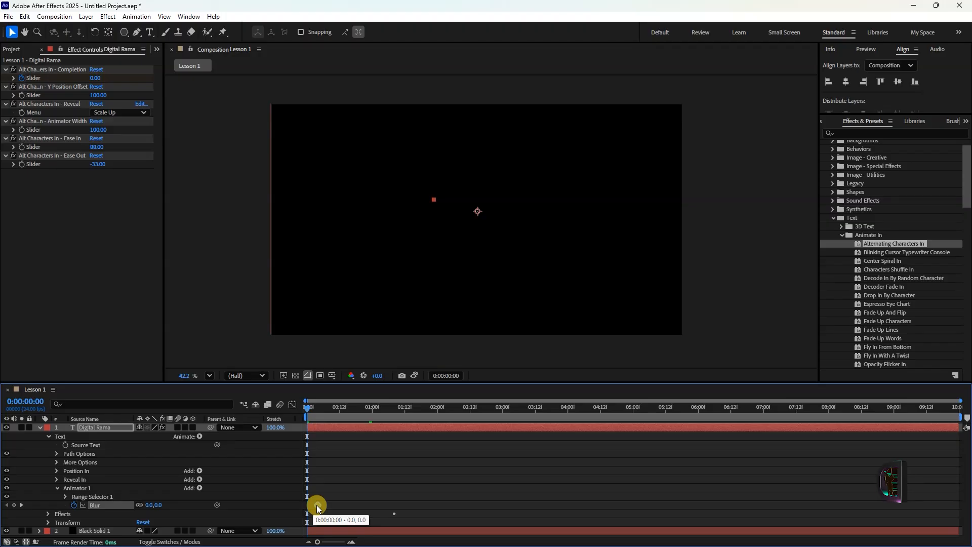
{"action": "left_click", "coordinate": [317, 505]}
{"action": "left_click_drag", "start_coordinate": [158, 505], "coordinate": [182, 505]}
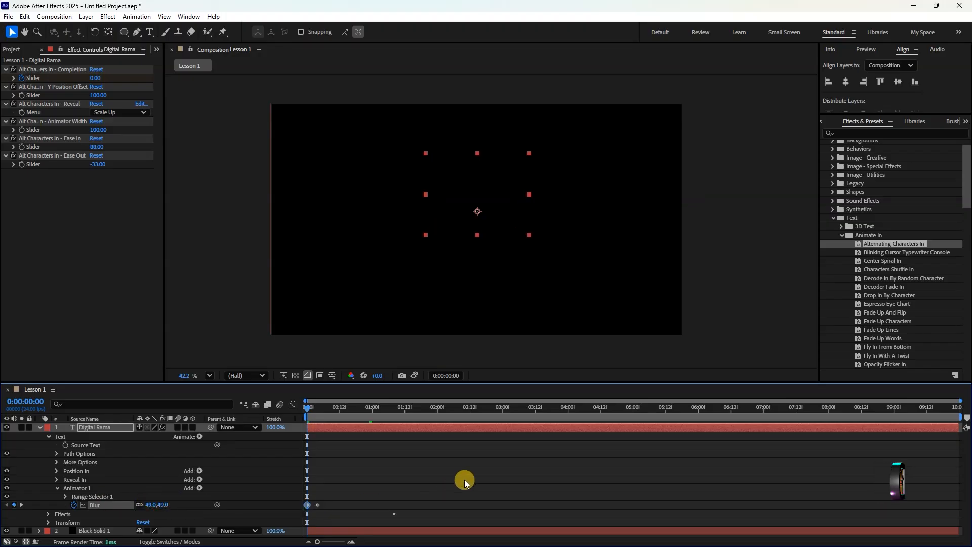
Shift both Blur keyframes to about frames 11 and 15 and preview the blurred text animation.
{"action": "key", "text": "space"}
{"action": "mouse_move", "coordinate": [329, 497]}
{"action": "left_mouse_down"}
{"action": "mouse_move", "coordinate": [301, 512]}
{"action": "mouse_move", "coordinate": [338, 506]}
{"action": "left_mouse_up"}
{"action": "left_click", "coordinate": [330, 409]}
{"action": "key", "text": "space"}
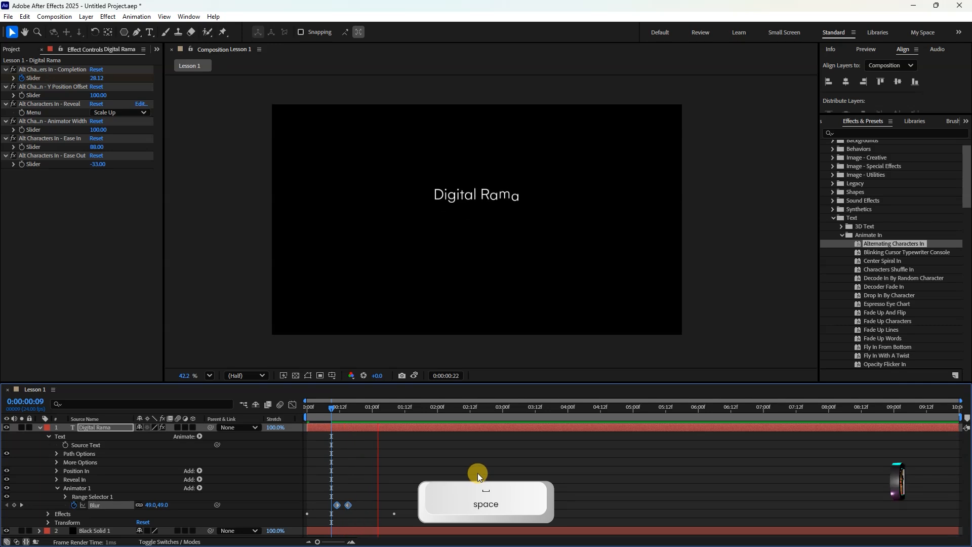
{"action": "left_click", "coordinate": [318, 409]}
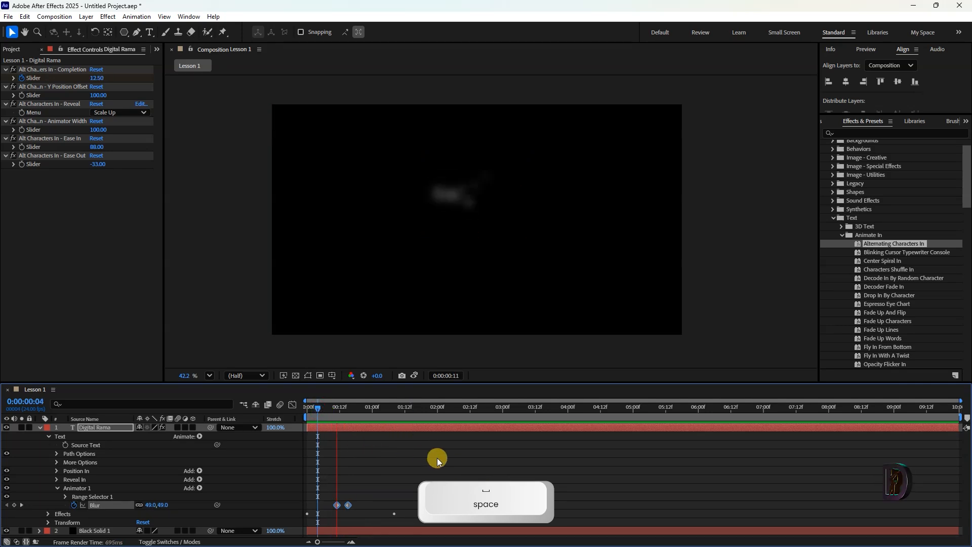
{"action": "key", "text": "space"}
{"action": "left_click", "coordinate": [337, 409]}
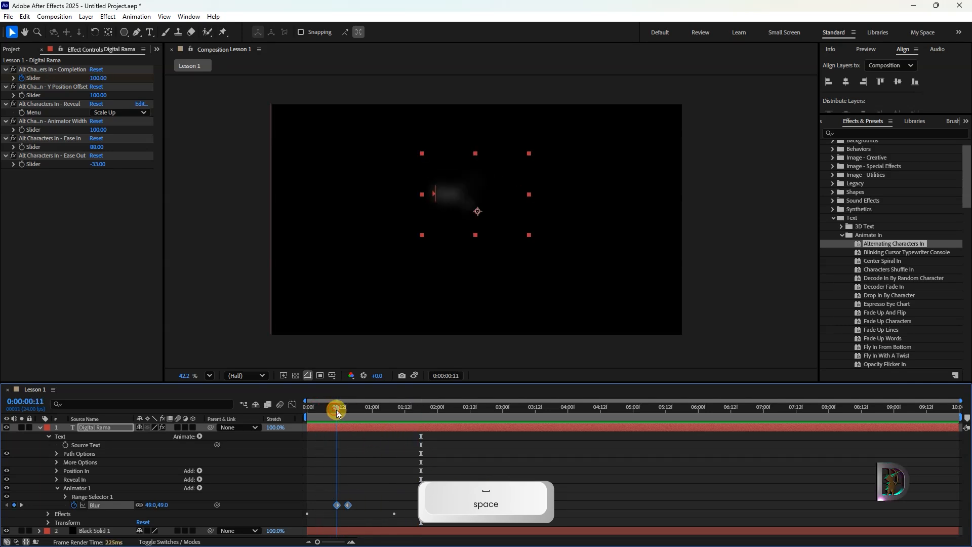
Move the second Blur keyframe to about frame 21 and play the text animation from the first frame.
{"action": "left_click", "coordinate": [364, 495]}
{"action": "left_click_drag", "start_coordinate": [348, 505], "coordinate": [365, 504]}
{"action": "left_click", "coordinate": [326, 409]}
{"action": "key", "text": "space"}
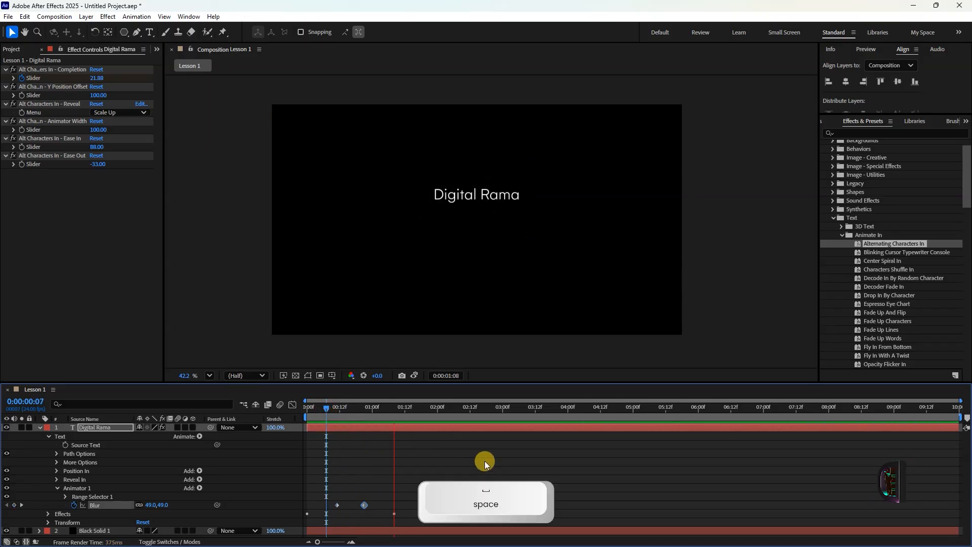
{"action": "left_click_drag", "start_coordinate": [347, 408], "coordinate": [281, 424]}
{"action": "key", "text": "space"}
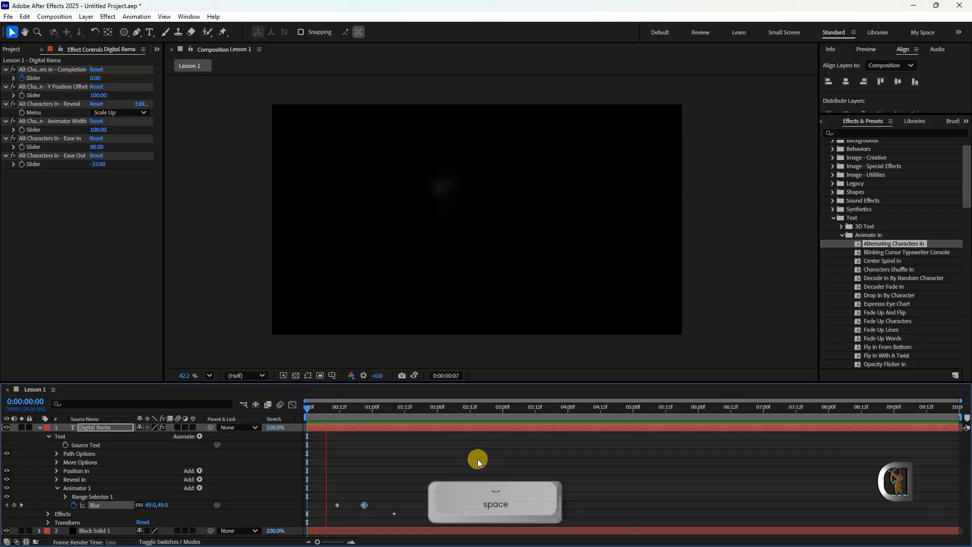
{"action": "key", "text": "space"}
{"action": "left_click", "coordinate": [661, 483]}
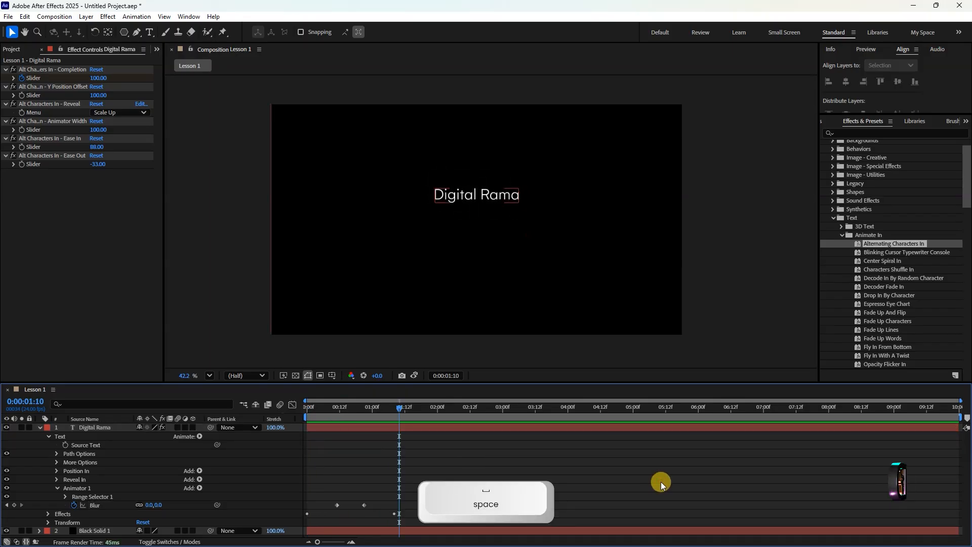
Return to the first frame and collapse the Text presets and the whole Animation Presets category.
{"action": "left_click_drag", "start_coordinate": [354, 409], "coordinate": [275, 418]}
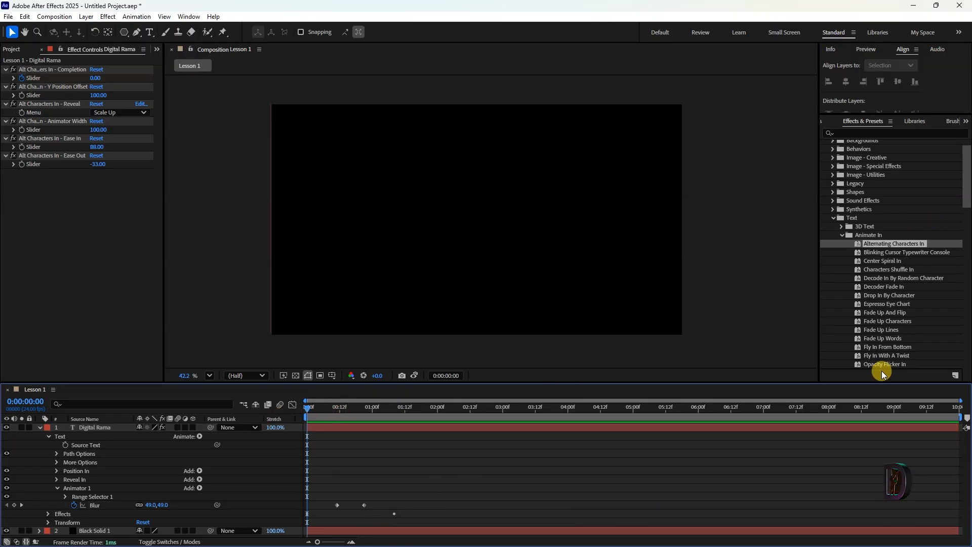
{"action": "left_click", "coordinate": [834, 219]}
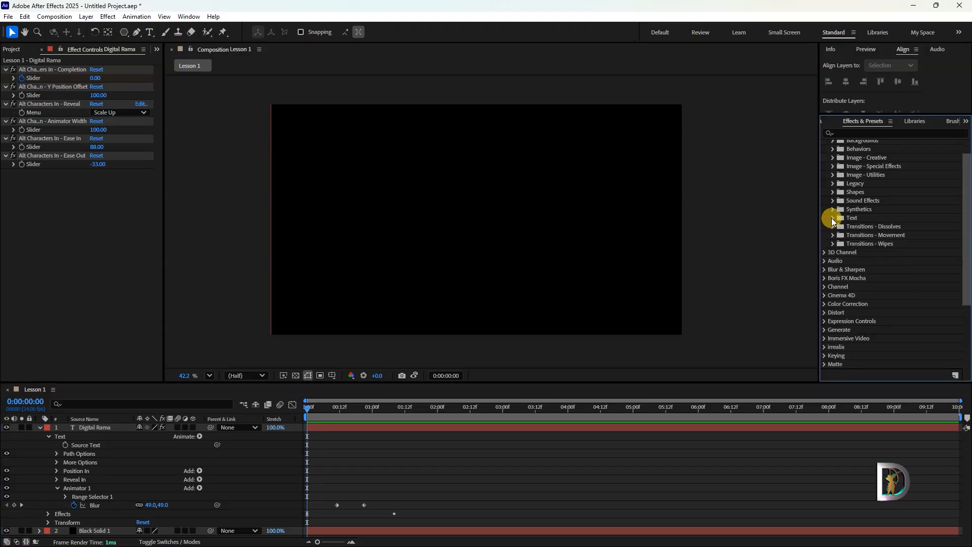
{"action": "scroll", "coordinate": [838, 202], "scroll_direction": "up", "scroll_amount": 1}
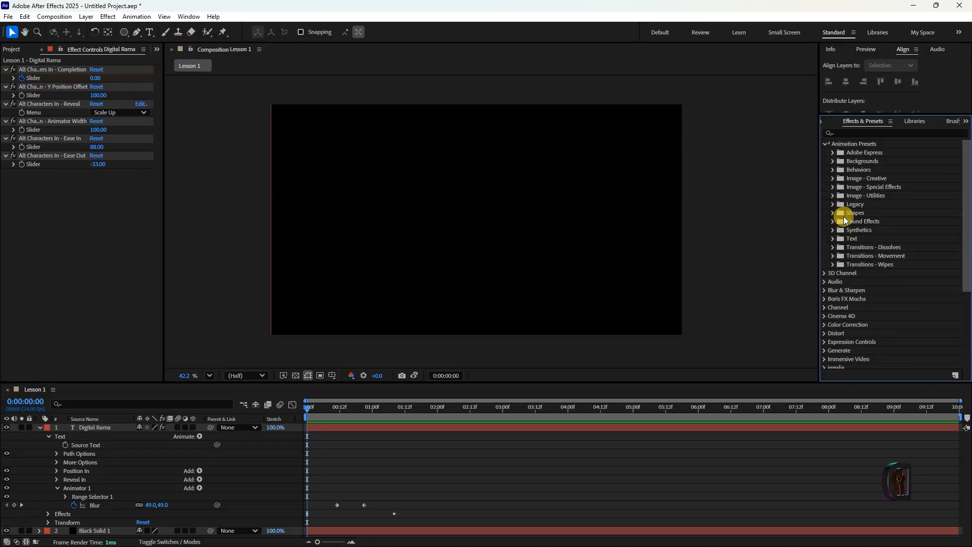
{"action": "left_click", "coordinate": [826, 144]}
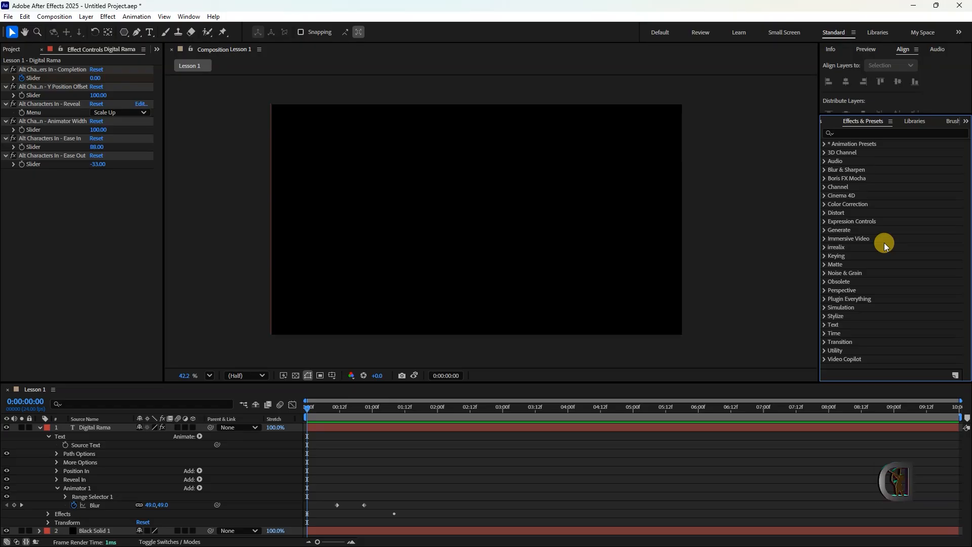
Play the Digital Rama animation and scrub through its Blur and Completion keyframes.
{"action": "left_click", "coordinate": [452, 461]}
{"action": "key", "text": "space"}
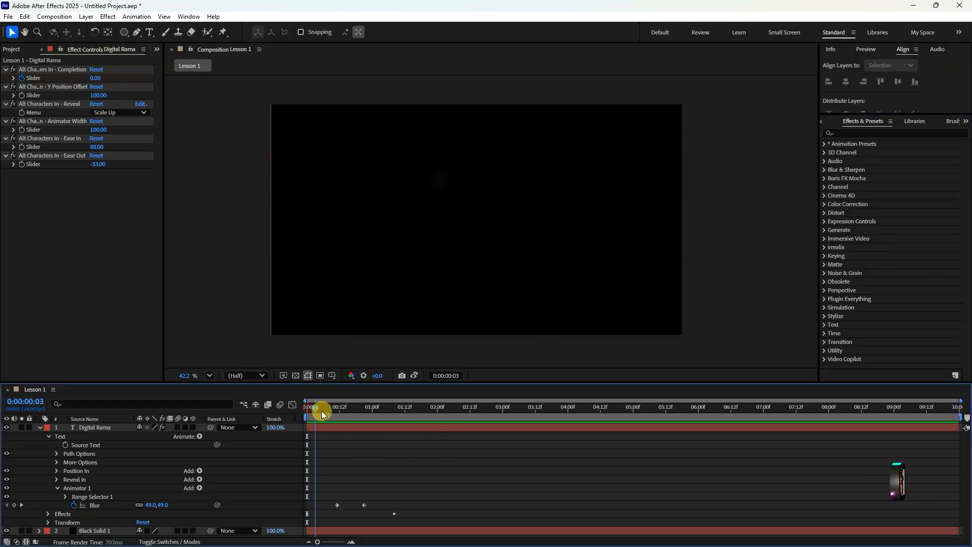
{"action": "left_click_drag", "start_coordinate": [306, 422], "coordinate": [375, 426]}
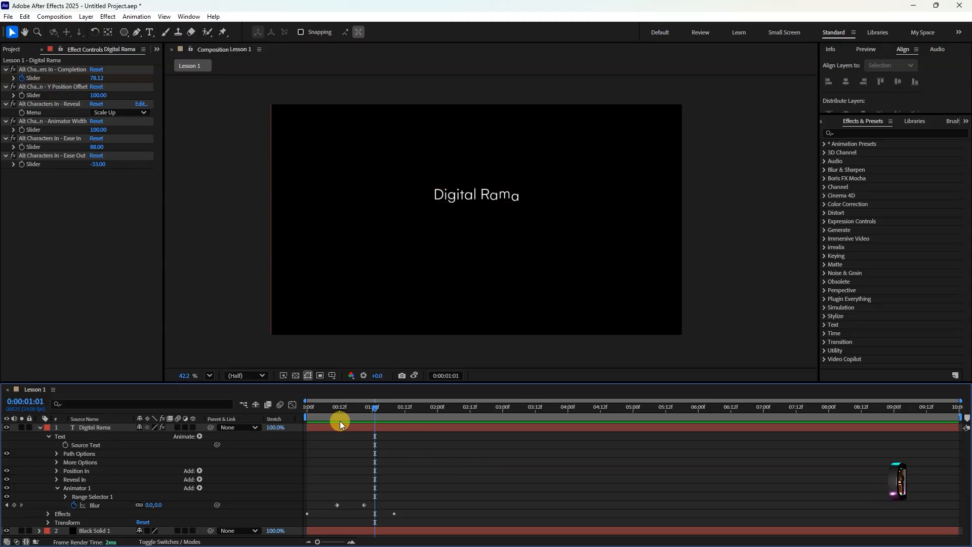
{"action": "mouse_move", "coordinate": [318, 406]}
{"action": "left_mouse_down"}
{"action": "mouse_move", "coordinate": [308, 407]}
{"action": "mouse_move", "coordinate": [412, 424]}
{"action": "mouse_move", "coordinate": [323, 424]}
{"action": "left_mouse_up"}
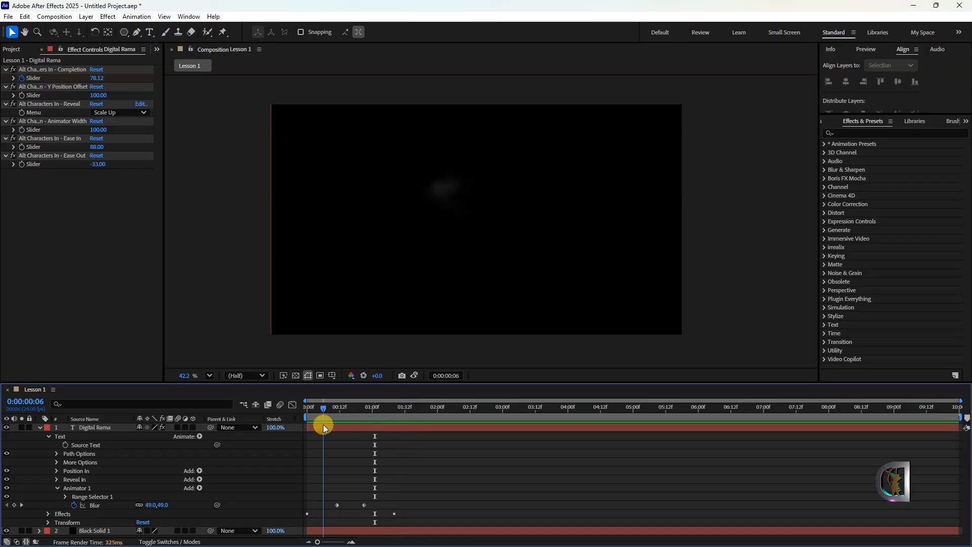
Collapse Animator 1 and all Digital Rama layer properties, and scrub the current time to about 0:00:01:20.
{"action": "left_click", "coordinate": [57, 489]}
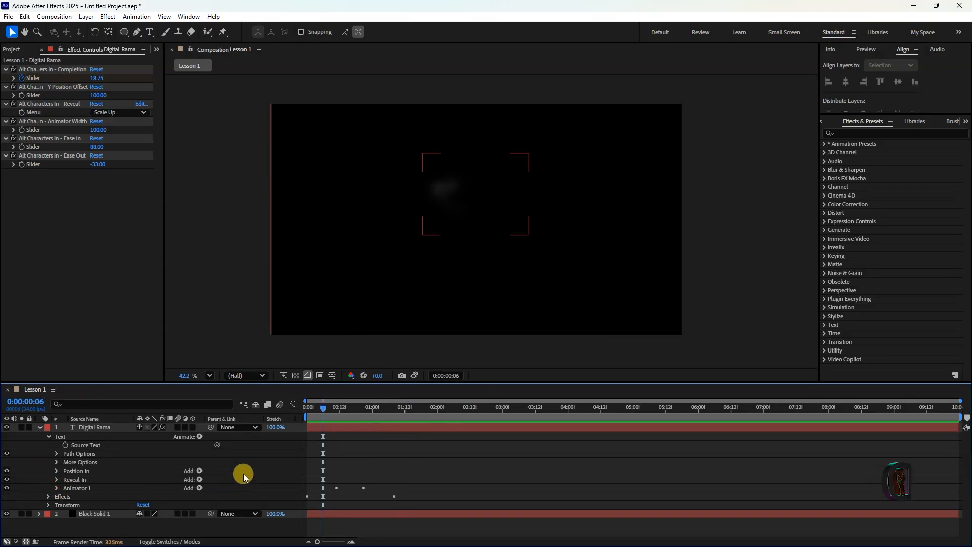
{"action": "left_click", "coordinate": [39, 427]}
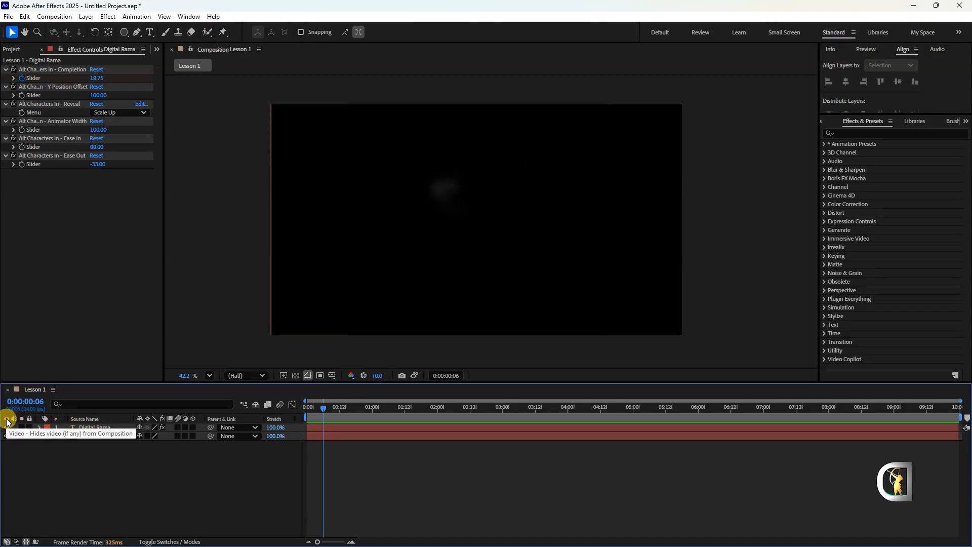
{"action": "left_click", "coordinate": [358, 411]}
{"action": "left_click_drag", "start_coordinate": [359, 413], "coordinate": [426, 420]}
Change the Black Solid 1 background color to deep blue (000091) and preview the text animation over it.
{"action": "left_click", "coordinate": [98, 436]}
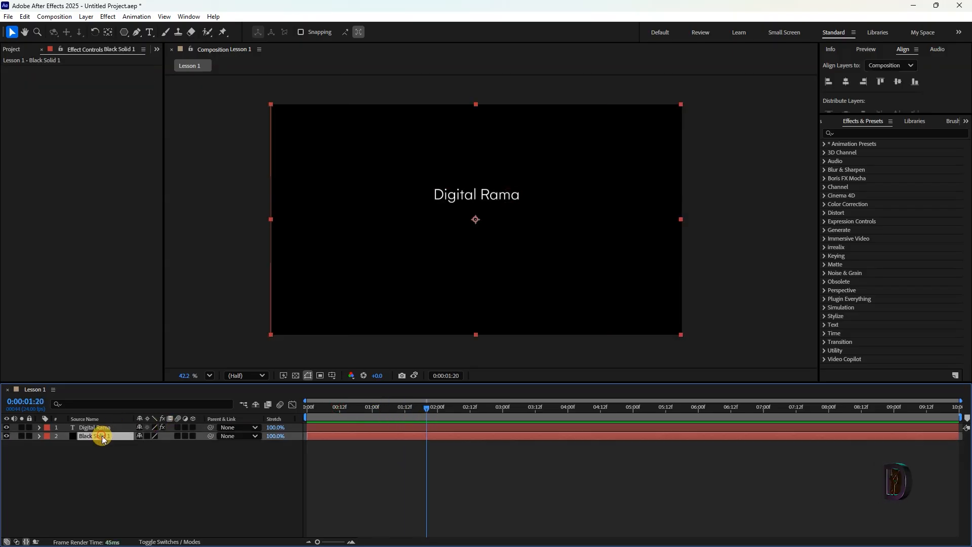
{"action": "key", "text": "ctrl+shift+y"}
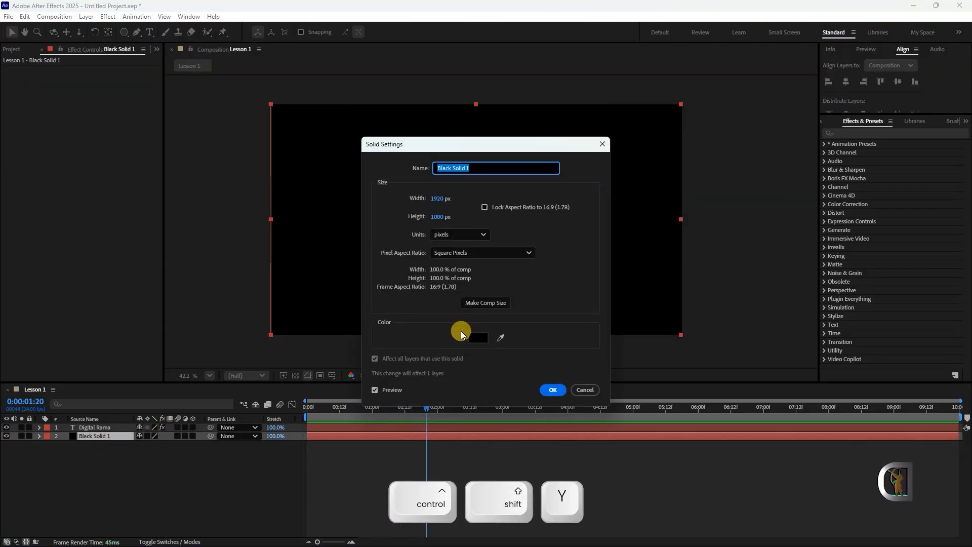
{"action": "left_click", "coordinate": [478, 337]}
{"action": "left_click_drag", "start_coordinate": [505, 230], "coordinate": [509, 257]}
{"action": "left_click_drag", "start_coordinate": [459, 231], "coordinate": [528, 253]}
{"action": "left_click", "coordinate": [587, 217]}
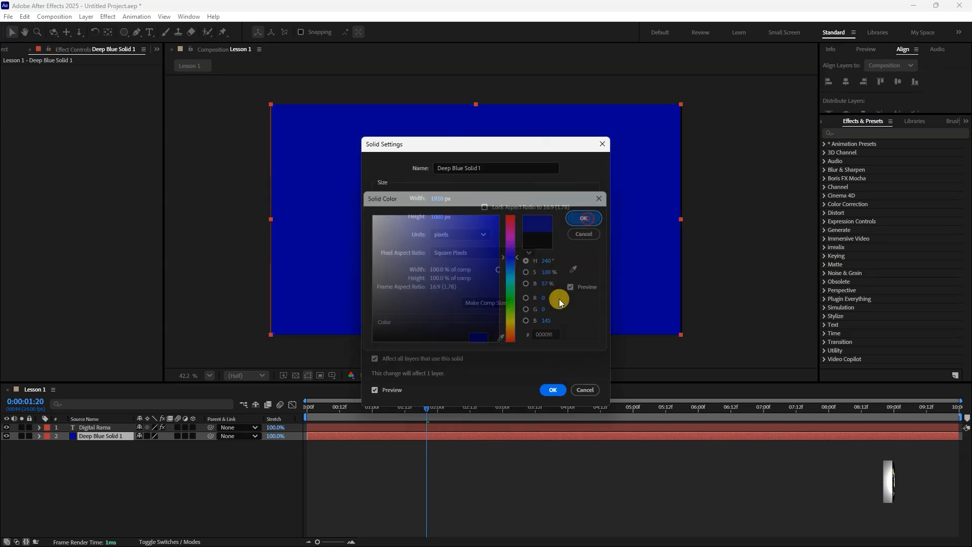
{"action": "left_click", "coordinate": [552, 389]}
{"action": "left_click", "coordinate": [474, 475]}
{"action": "left_click_drag", "start_coordinate": [327, 408], "coordinate": [389, 420]}
{"action": "key", "text": "space"}
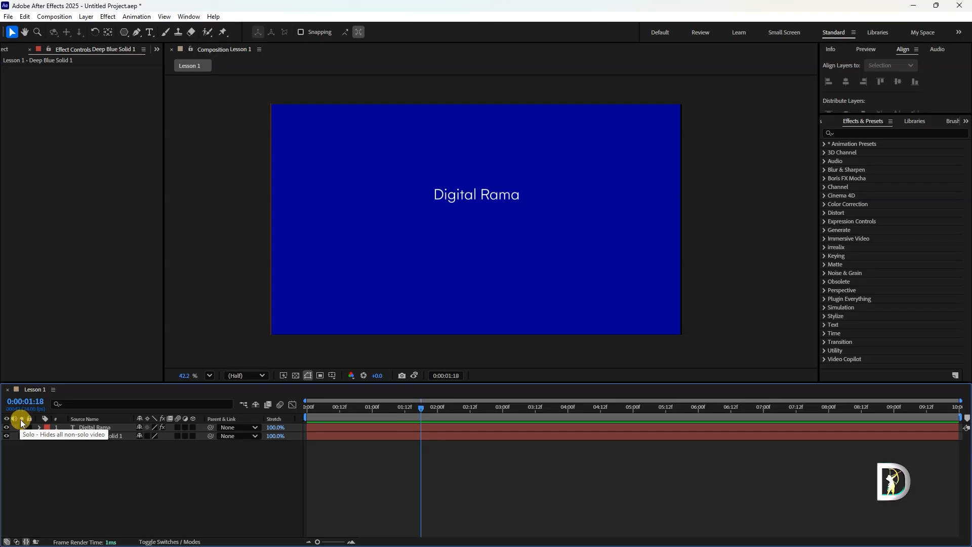
Set the Digital Rama layer's label color to Orange and deselect the layer.
{"action": "left_click", "coordinate": [46, 428]}
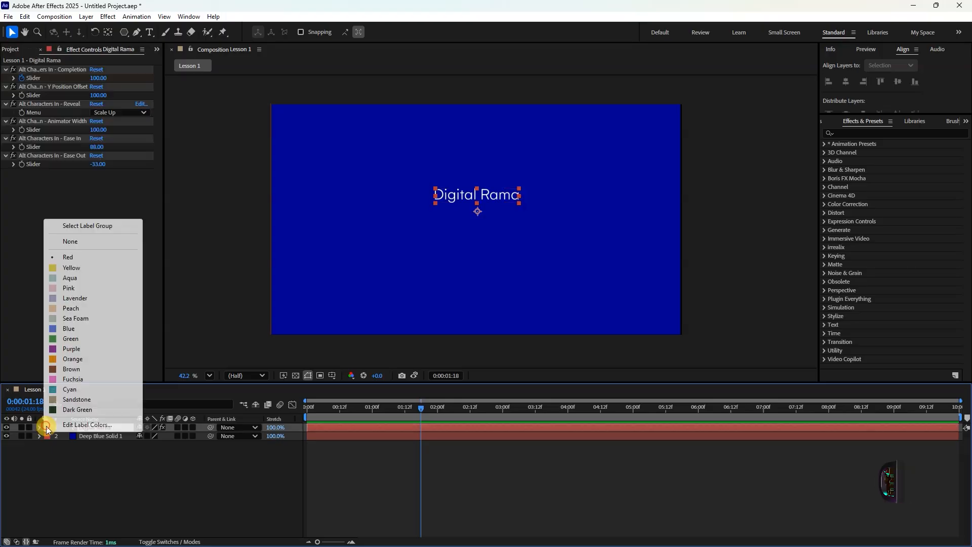
{"action": "left_click", "coordinate": [57, 359]}
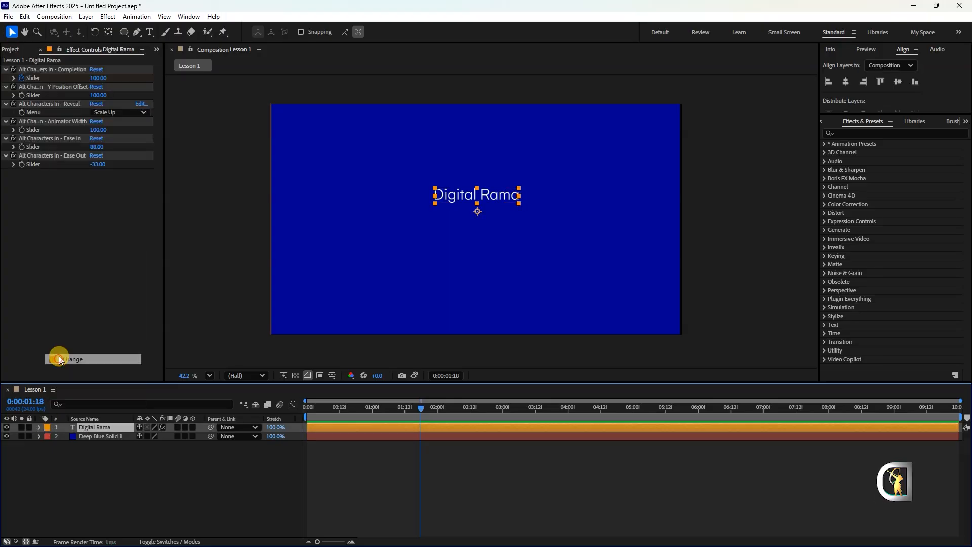
{"action": "left_click", "coordinate": [506, 501]}
Solo the Digital Rama layer, scrub through its animation, and toggle solo repeatedly before leaving it off.
{"action": "left_click", "coordinate": [324, 427]}
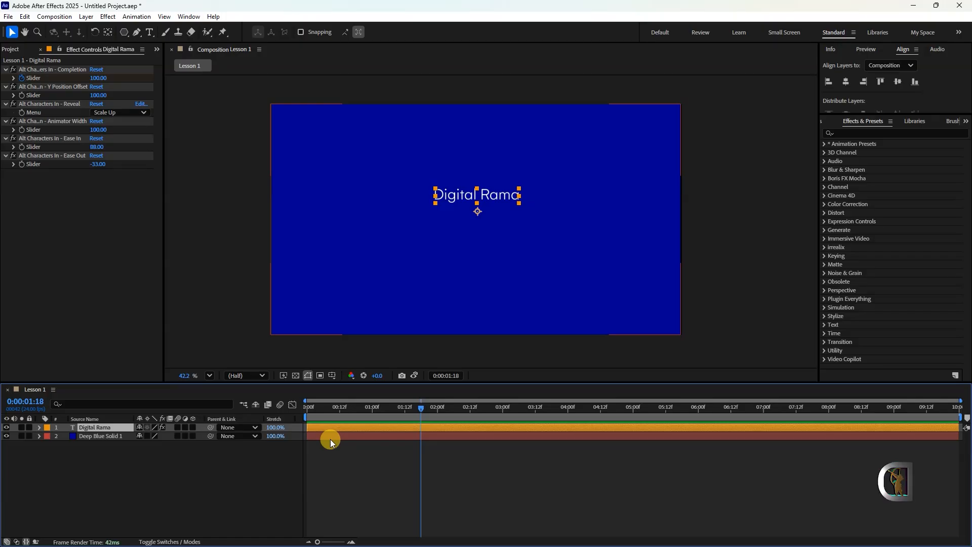
{"action": "left_click_drag", "start_coordinate": [327, 406], "coordinate": [353, 409]}
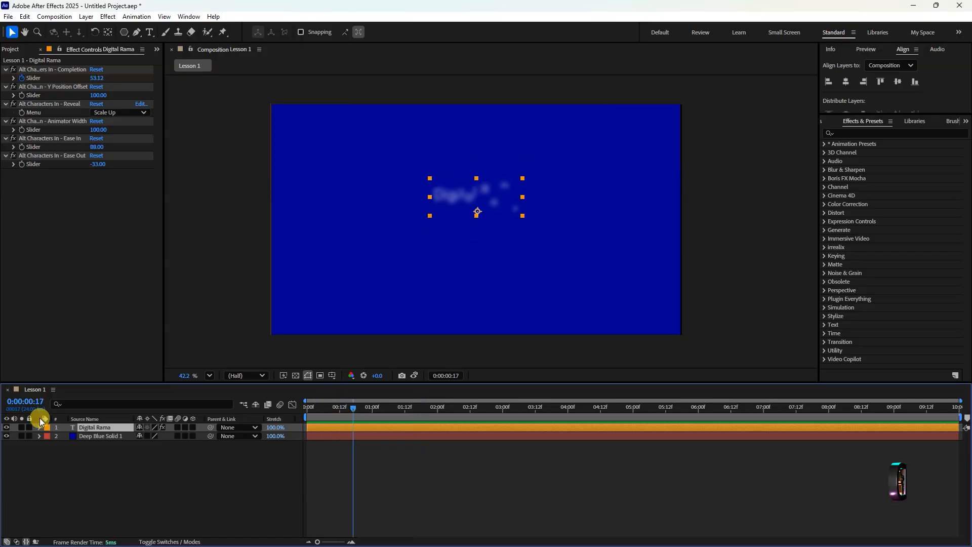
{"action": "left_click", "coordinate": [22, 427]}
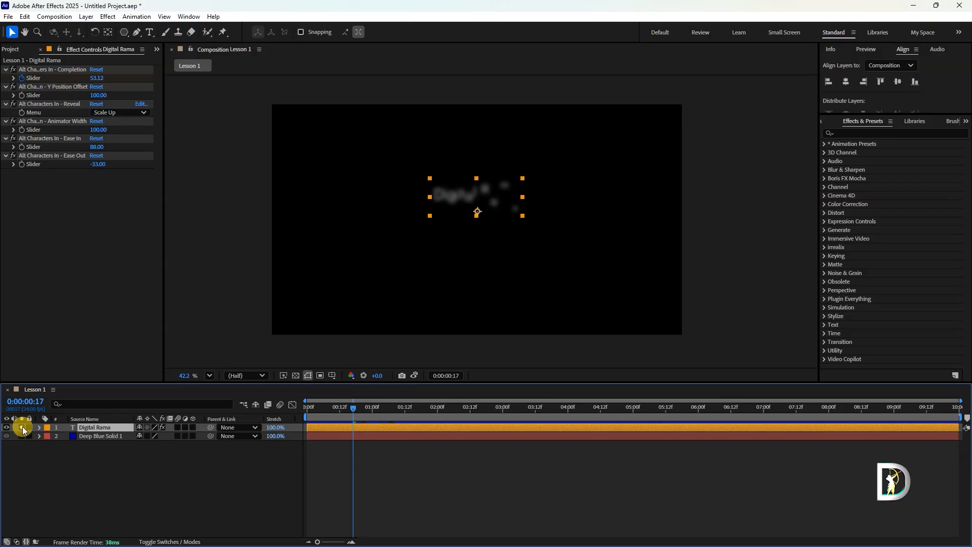
{"action": "left_click_drag", "start_coordinate": [354, 408], "coordinate": [410, 409]}
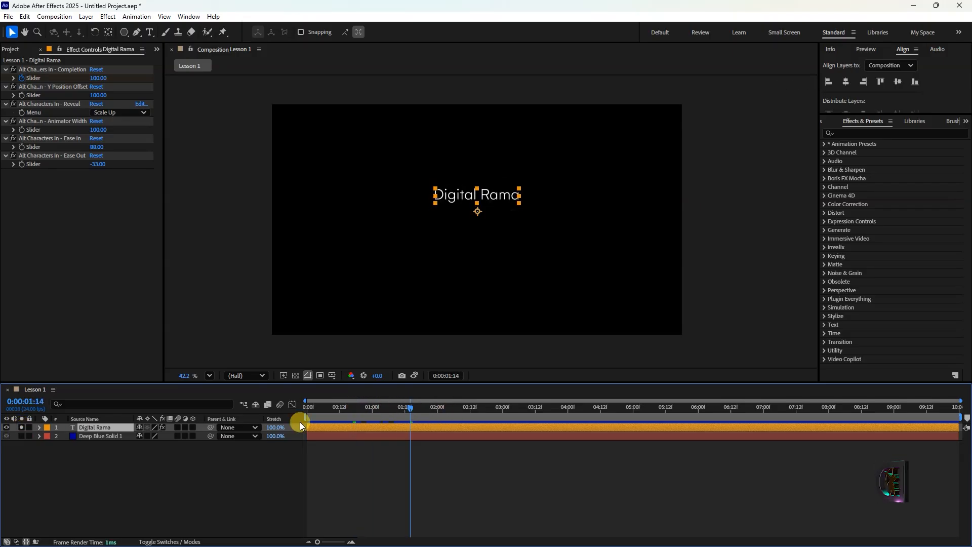
{"action": "left_click", "coordinate": [21, 428]}
{"action": "left_click", "coordinate": [22, 428]}
{"action": "left_click", "coordinate": [22, 428]}
{"action": "left_click", "coordinate": [21, 427]}
{"action": "left_click", "coordinate": [21, 428]}
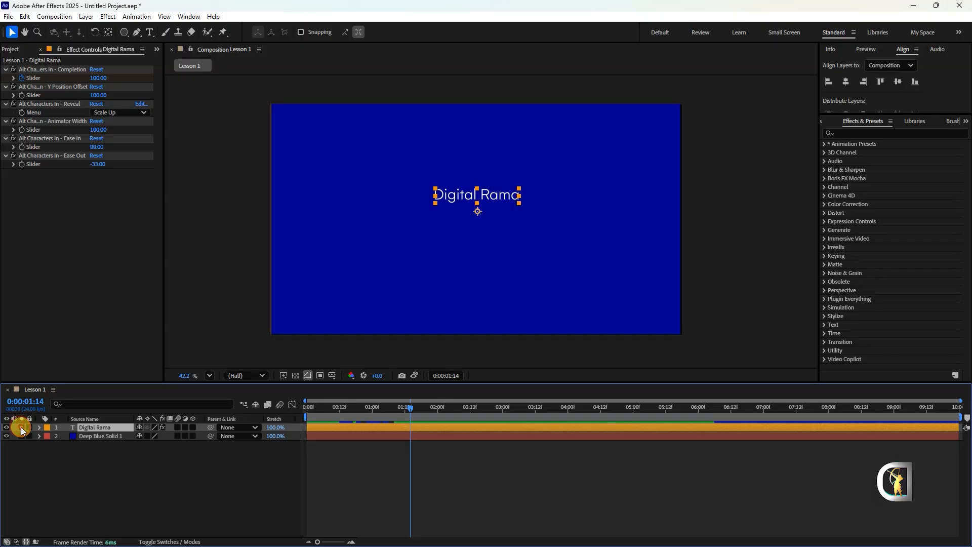
{"action": "left_click", "coordinate": [22, 427]}
{"action": "left_click", "coordinate": [22, 428]}
{"action": "left_click", "coordinate": [106, 479]}
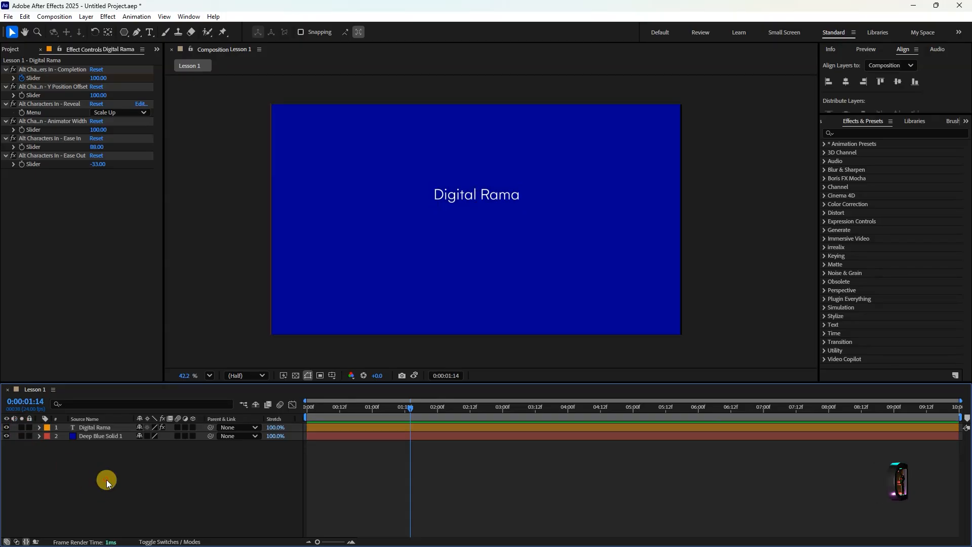
Lock the Digital Rama layer, try to select it, and unlock it again.
{"action": "left_click", "coordinate": [29, 428]}
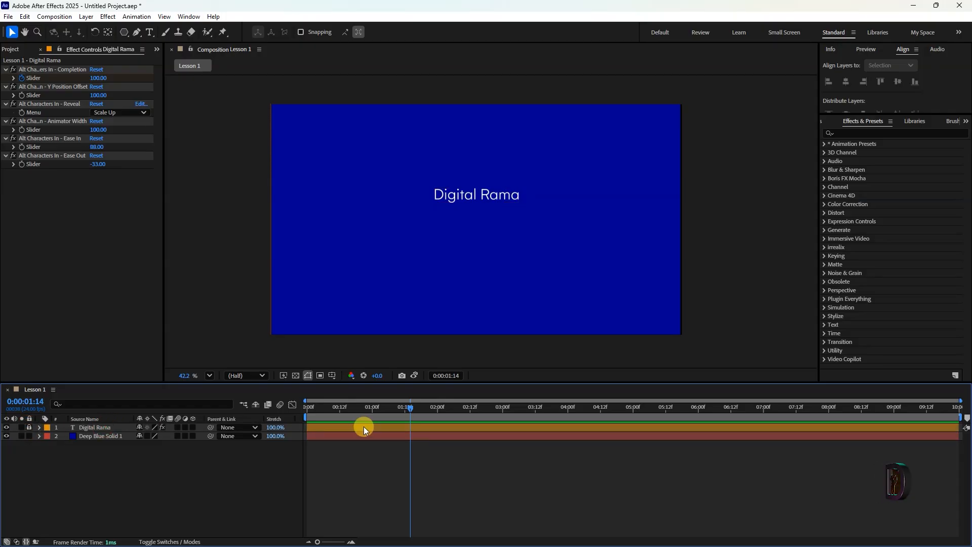
{"action": "left_click", "coordinate": [88, 427]}
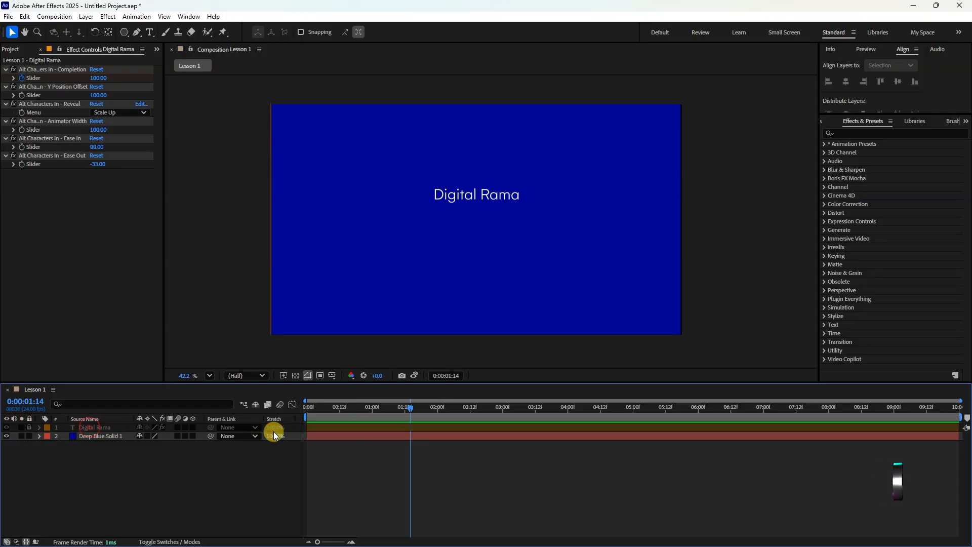
{"action": "left_click", "coordinate": [29, 428]}
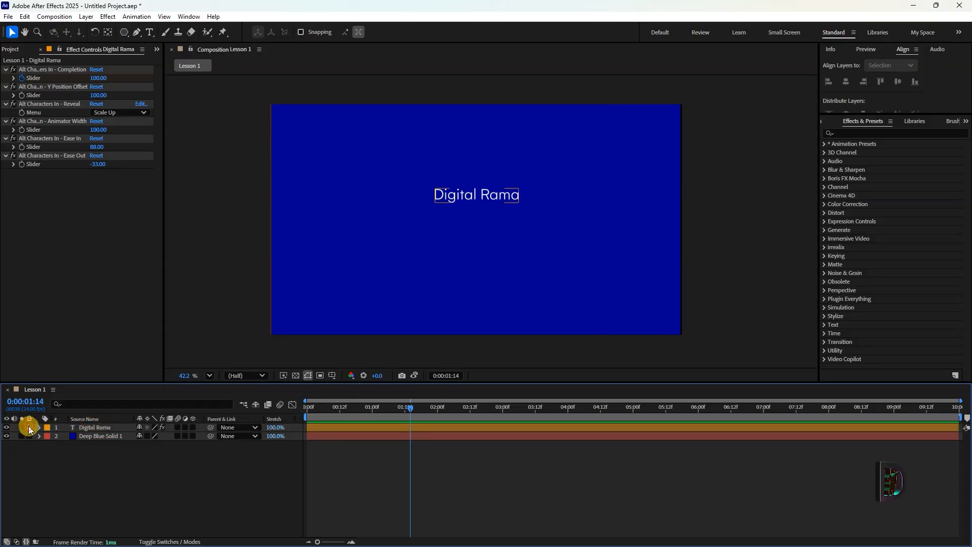
Toggle the Shy switch on the Digital Rama layer, leave it marked as shy, and clear the selection.
{"action": "left_click", "coordinate": [141, 427]}
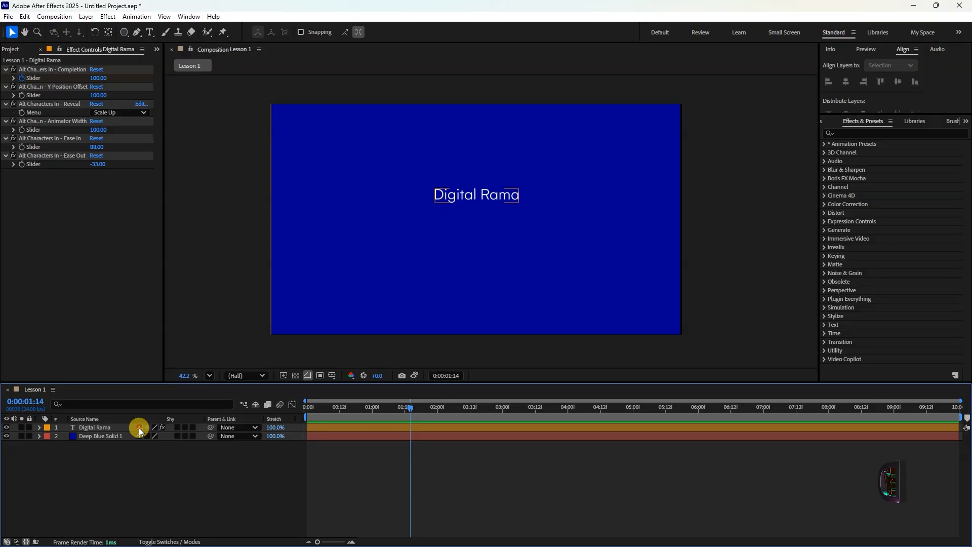
{"action": "left_click", "coordinate": [141, 428]}
{"action": "left_click", "coordinate": [141, 428]}
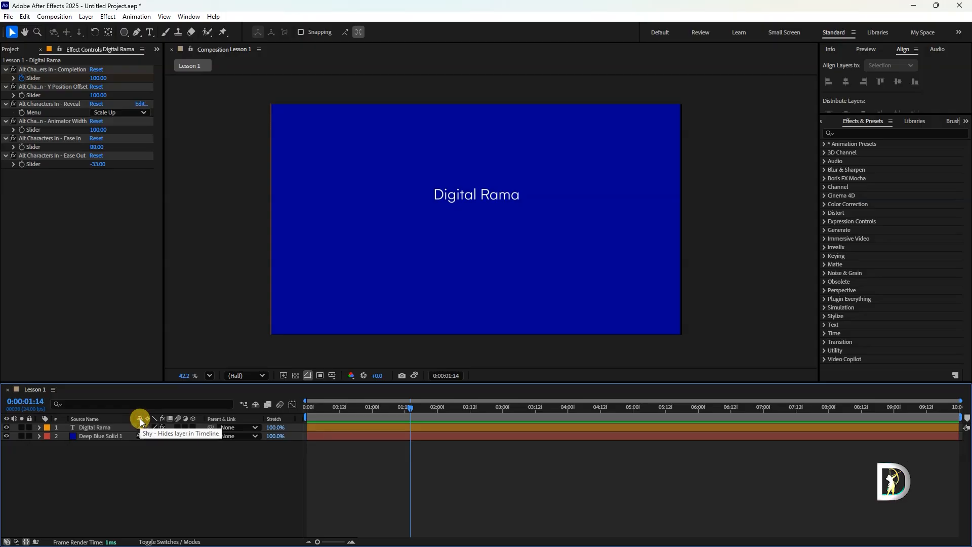
{"action": "left_click", "coordinate": [139, 427]}
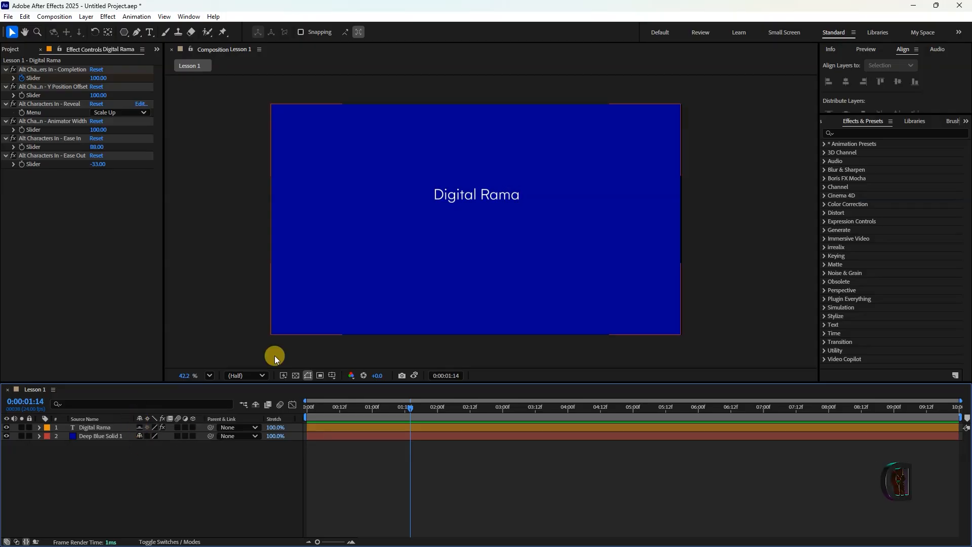
{"action": "left_click", "coordinate": [326, 427]}
{"action": "left_click", "coordinate": [127, 457]}
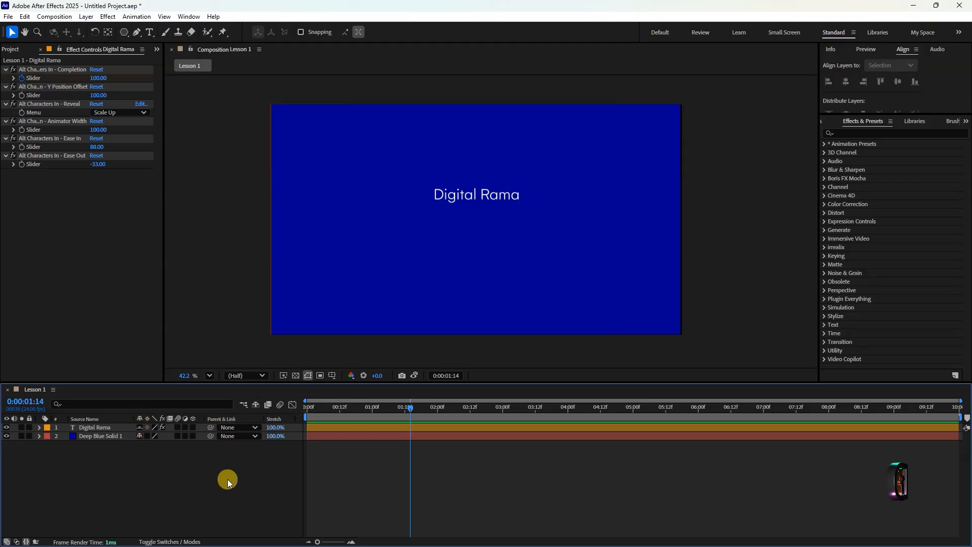
Show the Mode and Track Matte columns in the timeline and toggle the Render Time column on and off.
{"action": "key", "text": "F4"}
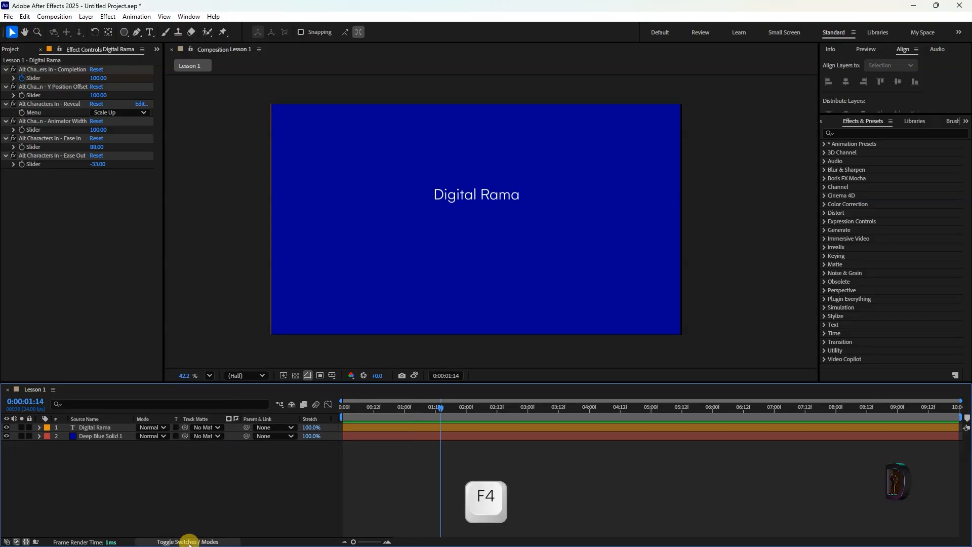
{"action": "left_click", "coordinate": [36, 543]}
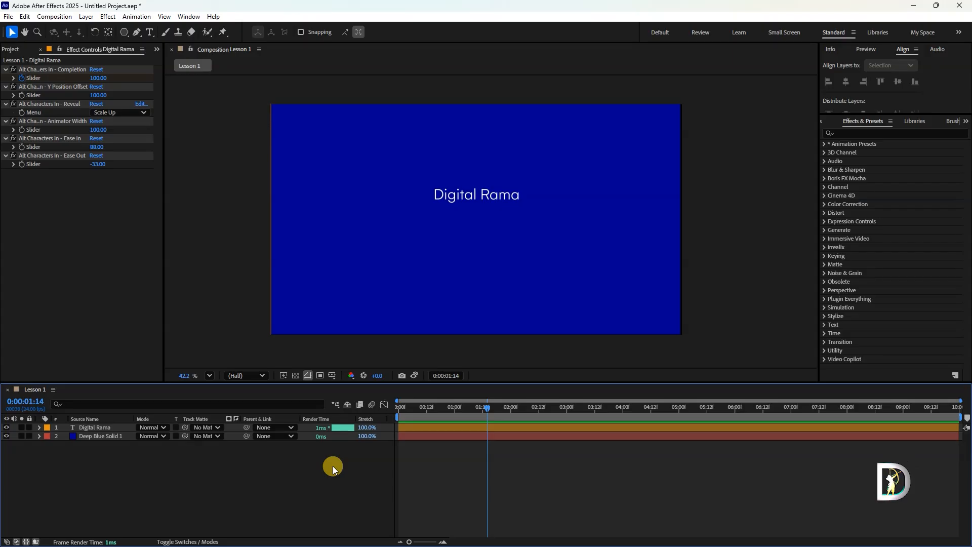
{"action": "left_click", "coordinate": [36, 542]}
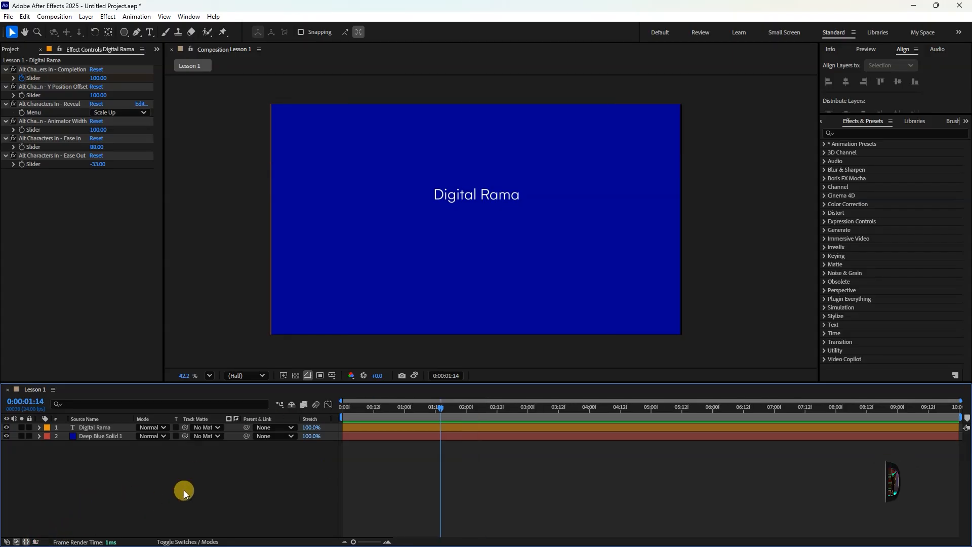
{"action": "left_click", "coordinate": [184, 542]}
{"action": "left_click", "coordinate": [185, 542]}
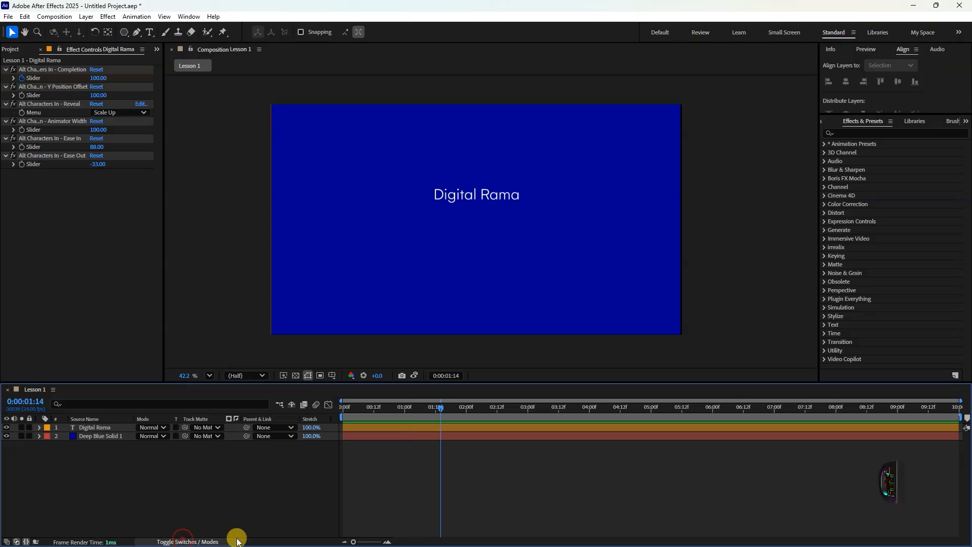
Zoom the timeline in and back out, and move the current time to 0:00:02:02.
{"action": "mouse_move", "coordinate": [354, 542]}
{"action": "left_mouse_down"}
{"action": "mouse_move", "coordinate": [403, 542]}
{"action": "mouse_move", "coordinate": [325, 540]}
{"action": "mouse_move", "coordinate": [398, 542]}
{"action": "mouse_move", "coordinate": [347, 537]}
{"action": "left_mouse_up"}
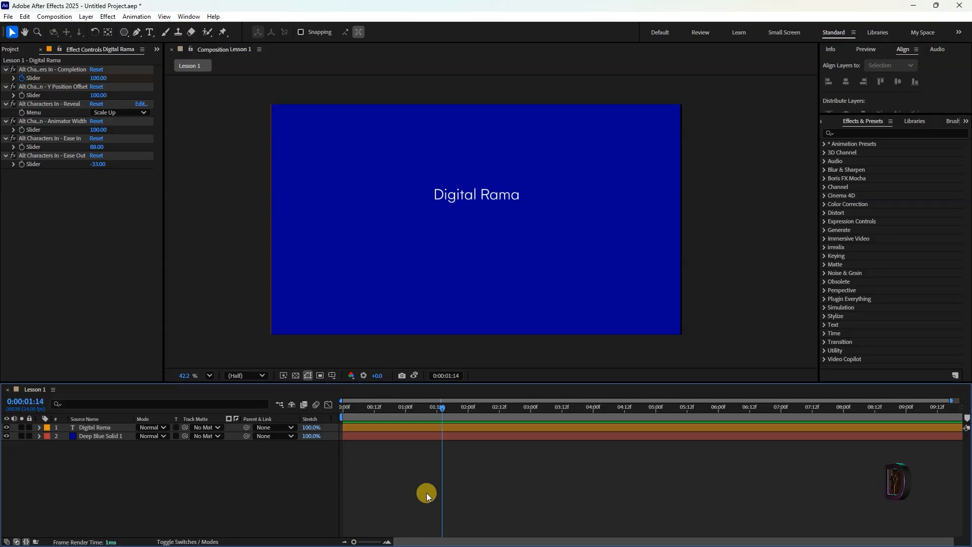
{"action": "key", "text": "equal"}
{"action": "key", "text": "minus"}
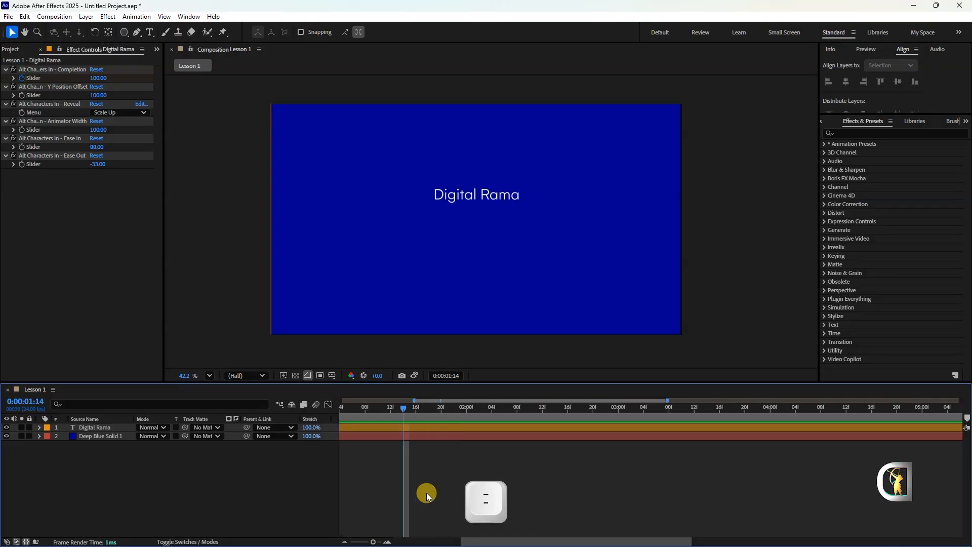
{"action": "left_click_drag", "start_coordinate": [375, 411], "coordinate": [471, 411]}
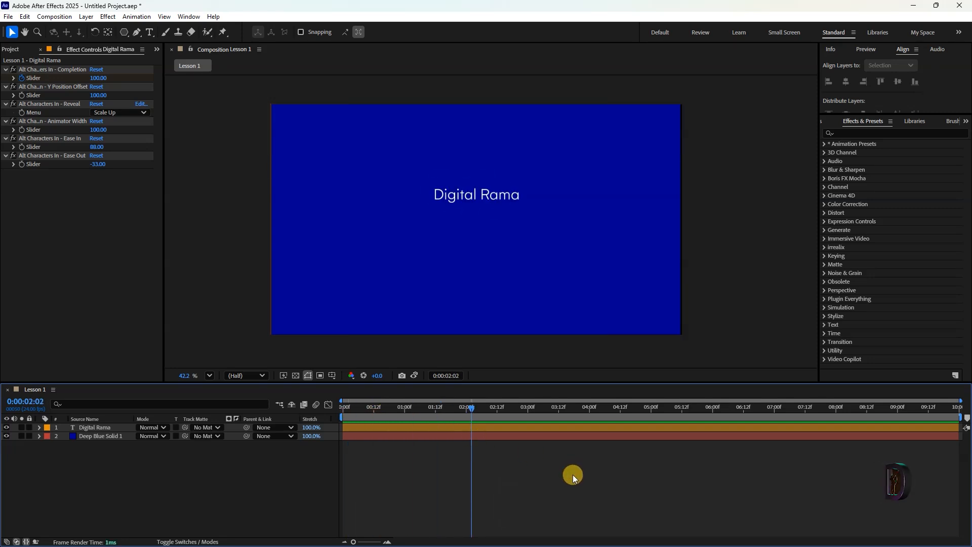
{"action": "key", "text": "minus"}
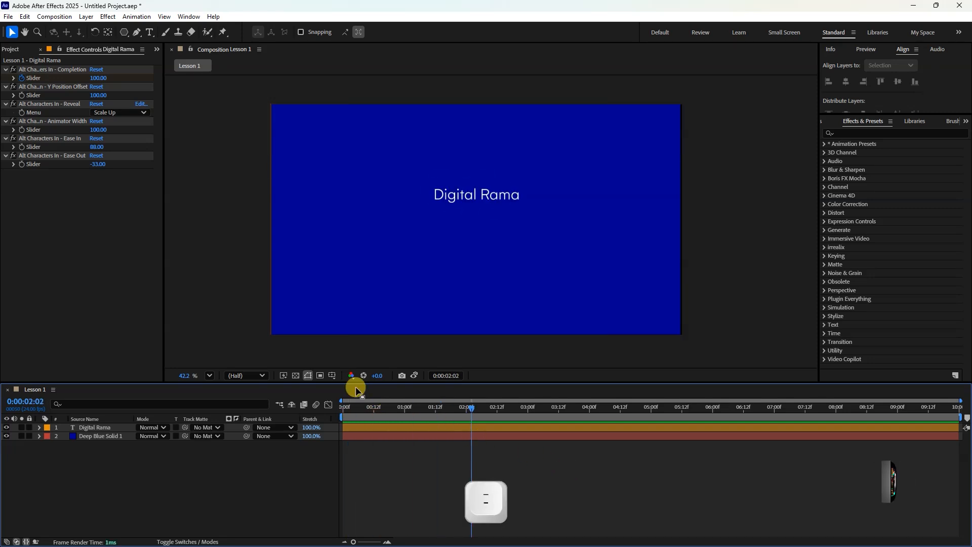
Switch the timeline's time display to frame numbers and back to timecode.
{"action": "left_click", "coordinate": [18, 402]}
{"action": "left_click", "coordinate": [72, 480]}
{"action": "left_click", "coordinate": [27, 405]}
{"action": "left_click", "coordinate": [99, 491]}
{"action": "left_click", "coordinate": [33, 409], "text": "ctrl"}
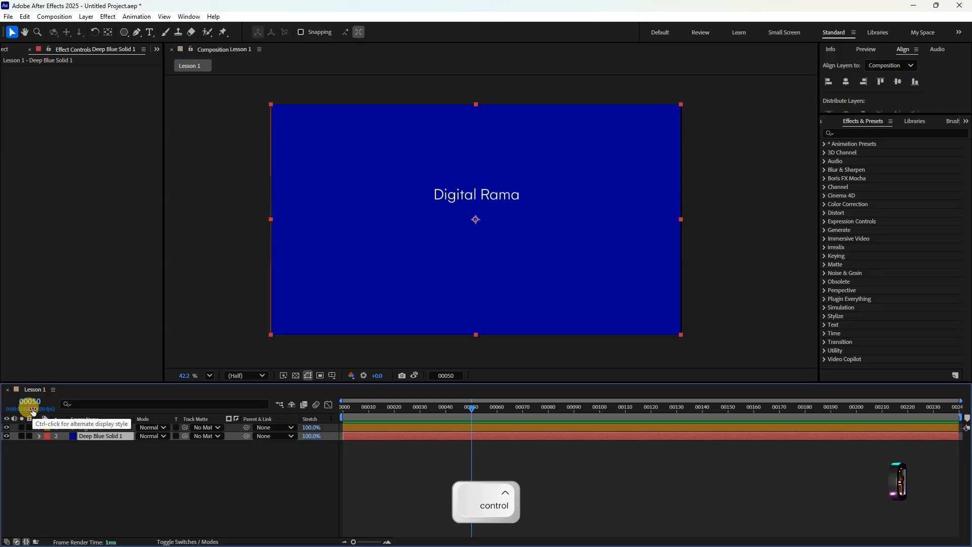
{"action": "left_click", "coordinate": [32, 410], "text": "ctrl"}
{"action": "left_click", "coordinate": [230, 499]}
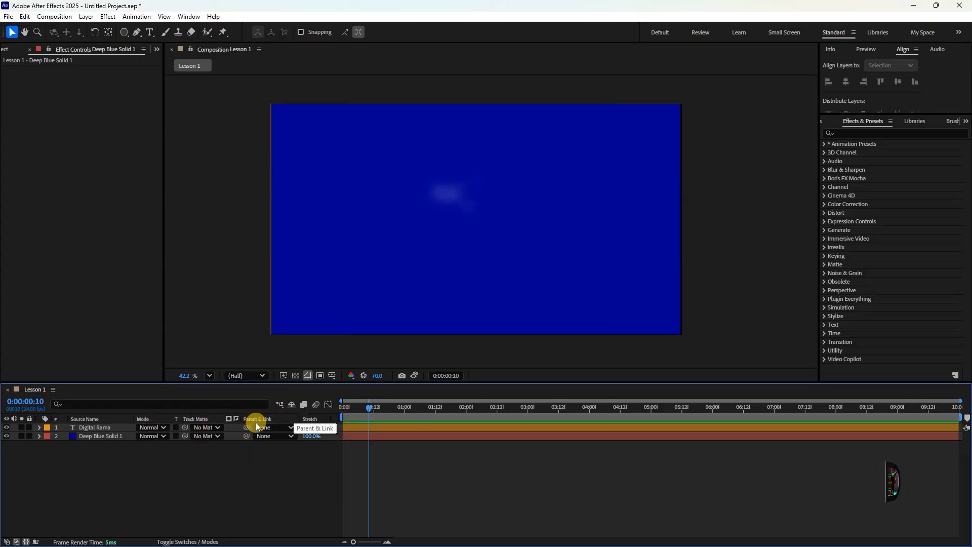
Bring back the layer switches columns and open the composition mini-flowchart for Lesson 1.
{"action": "key", "text": "F4"}
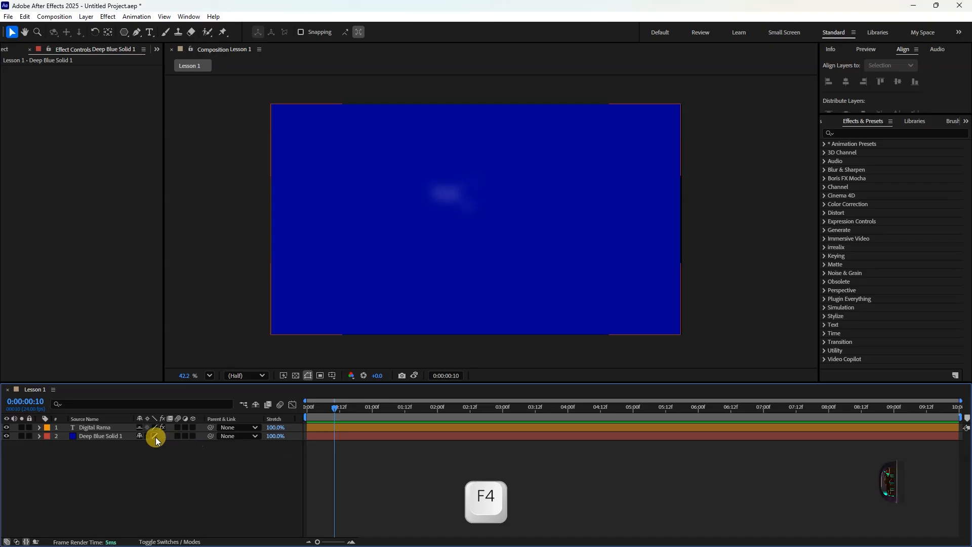
{"action": "left_click", "coordinate": [245, 406]}
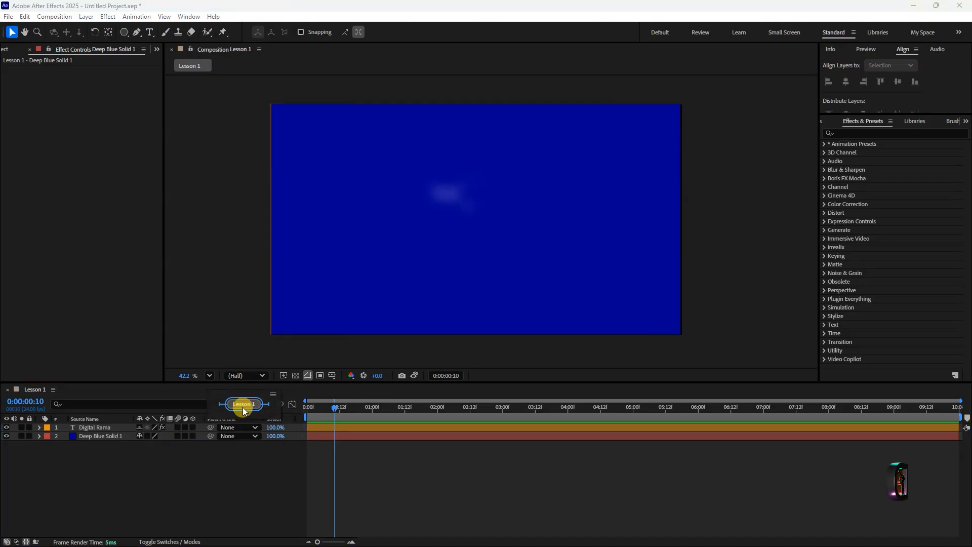
{"action": "left_click", "coordinate": [263, 479]}
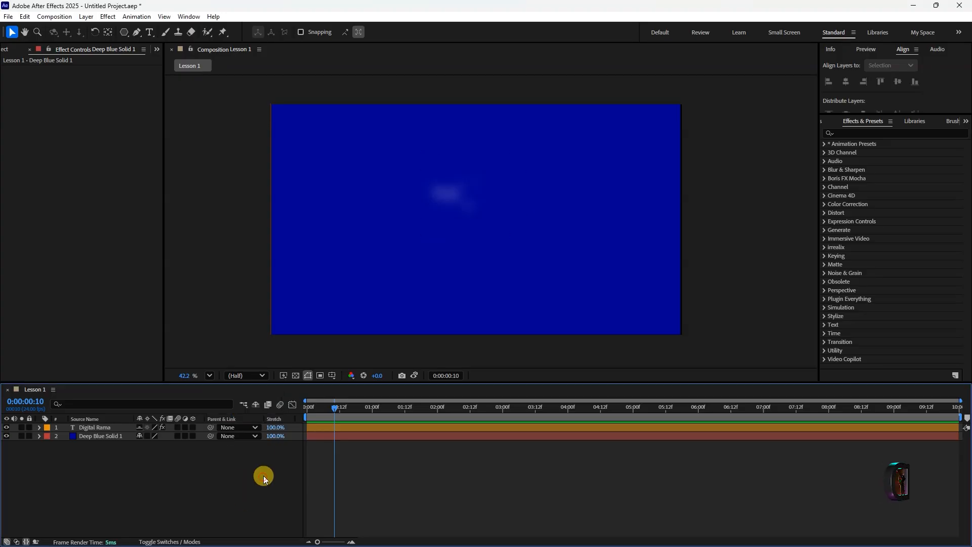
{"action": "left_click", "coordinate": [243, 404]}
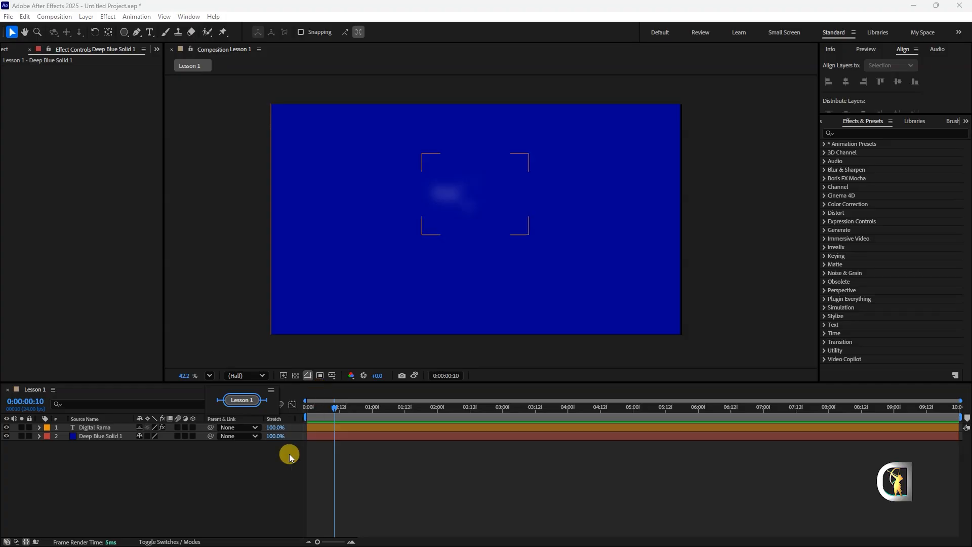
Toggle the hiding of shy layers on and off and move the current time to 0:00:02:04.
{"action": "left_click", "coordinate": [236, 491]}
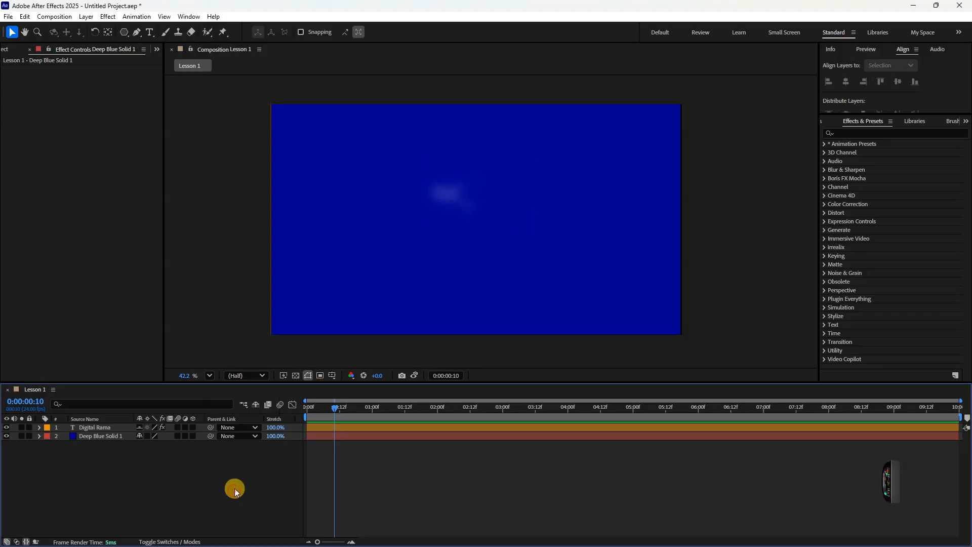
{"action": "left_click", "coordinate": [256, 405]}
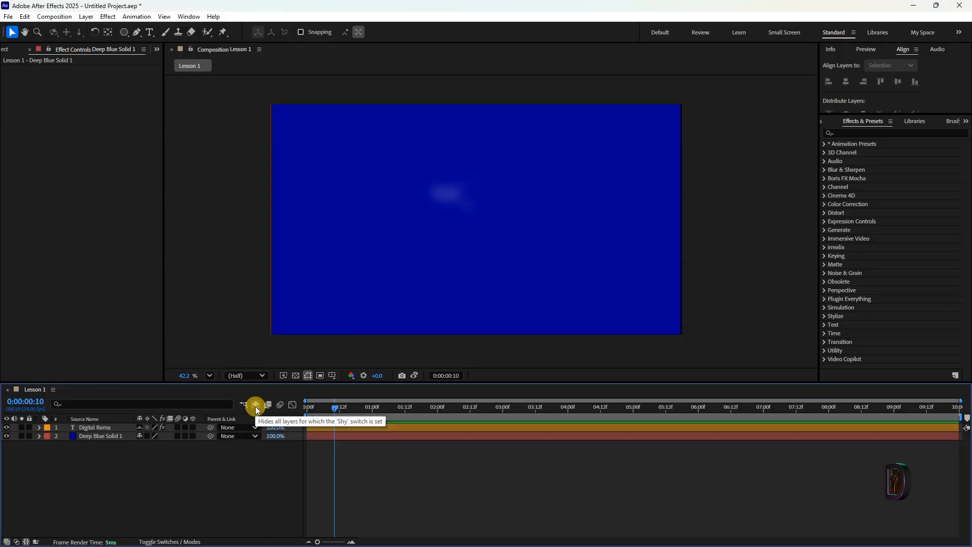
{"action": "left_click", "coordinate": [139, 429]}
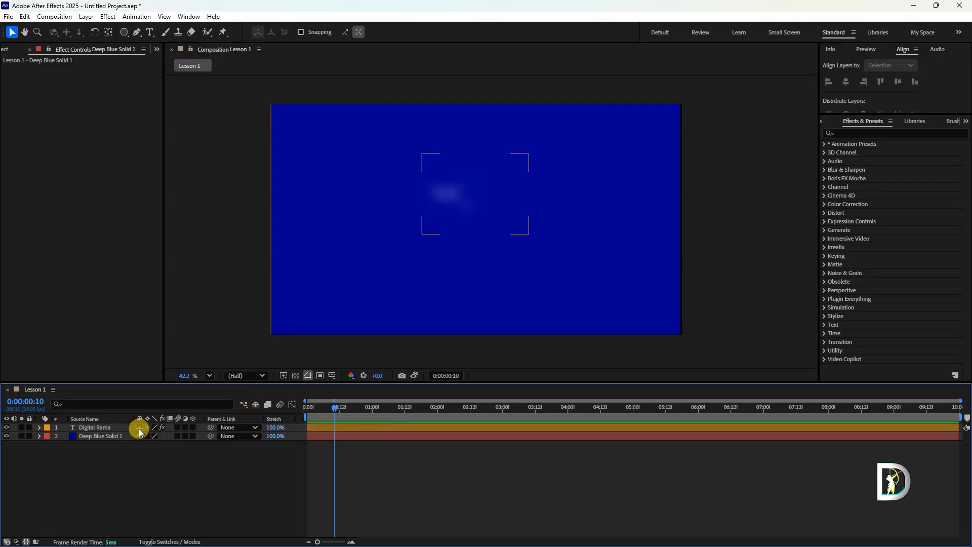
{"action": "left_click", "coordinate": [256, 405]}
{"action": "left_click", "coordinate": [256, 405]}
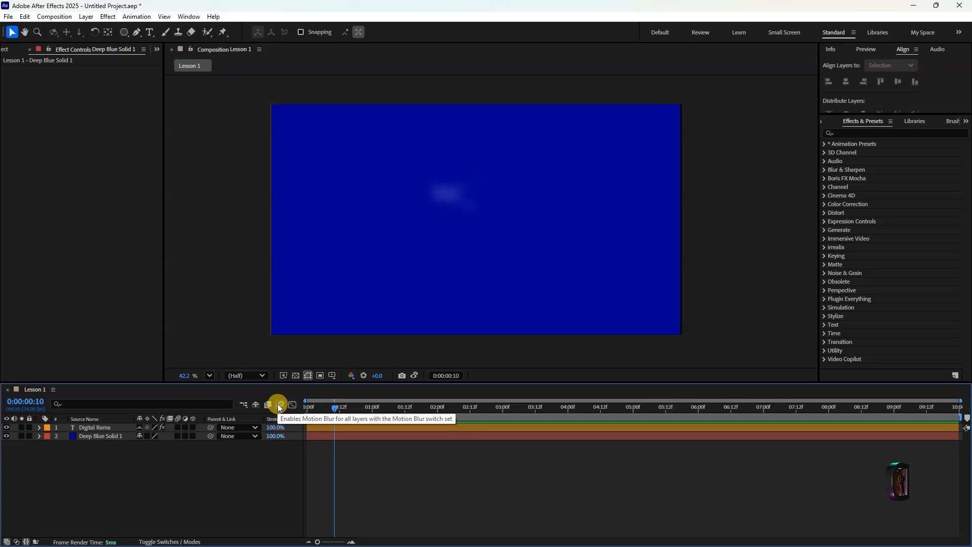
{"action": "left_click_drag", "start_coordinate": [321, 411], "coordinate": [447, 428]}
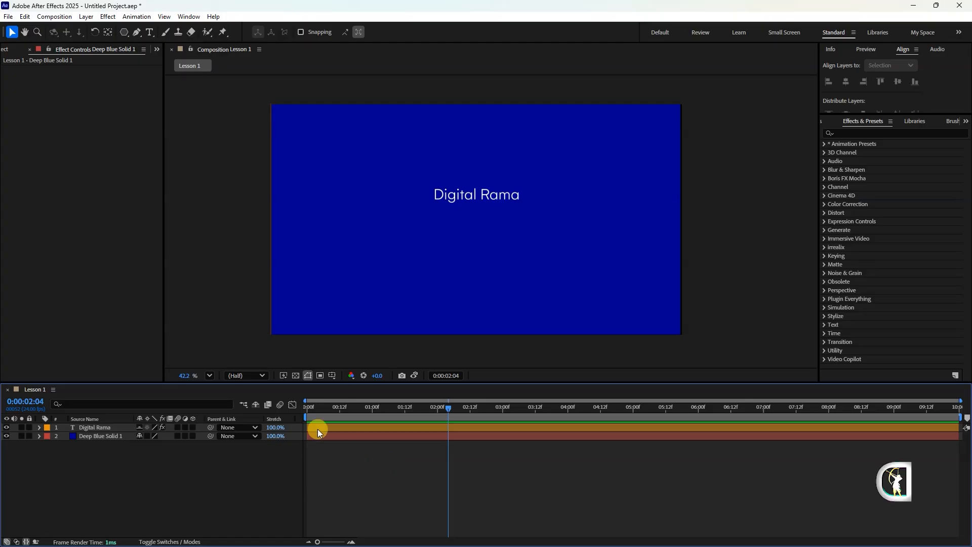
Reveal the keyframed properties of the Digital Rama layer and select all of its Blur and Slider keyframes.
{"action": "left_click", "coordinate": [292, 405]}
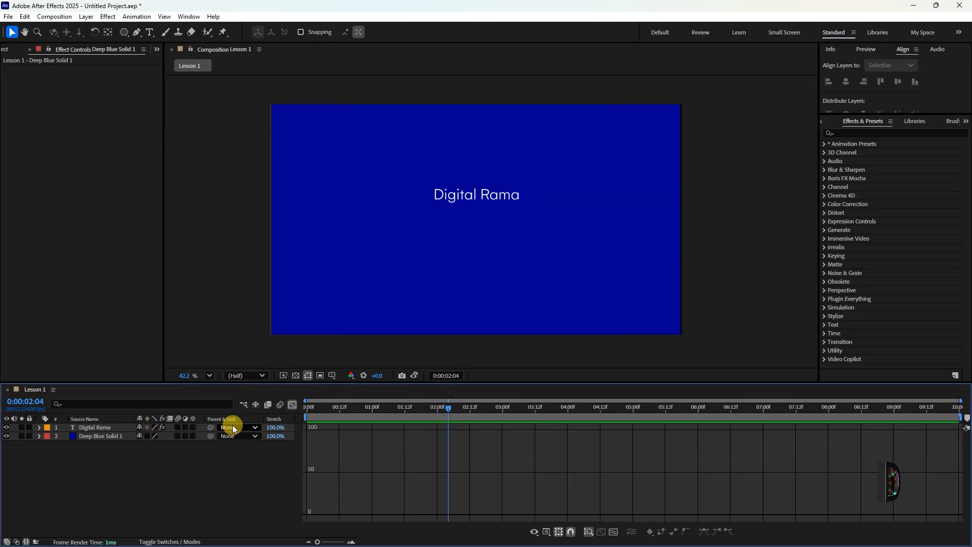
{"action": "left_click", "coordinate": [104, 430]}
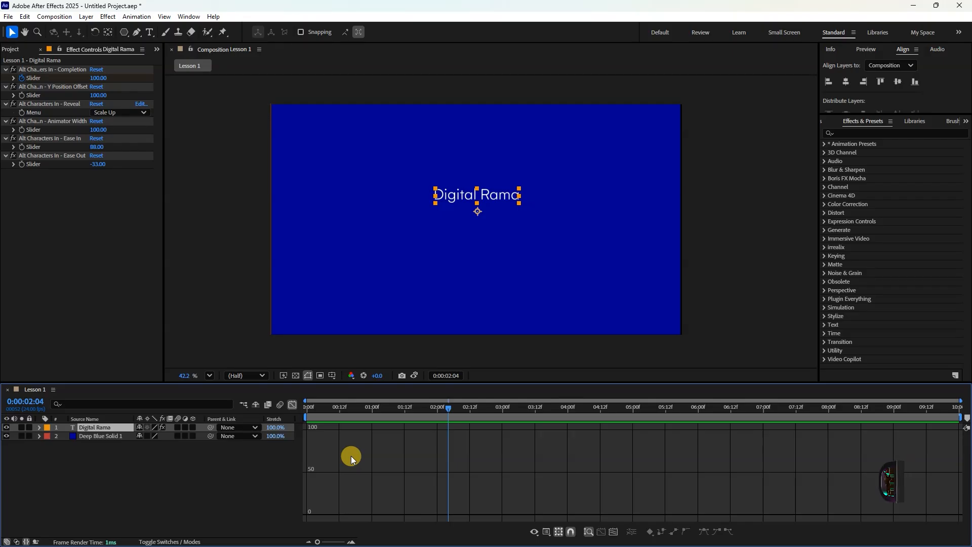
{"action": "left_click", "coordinate": [293, 405]}
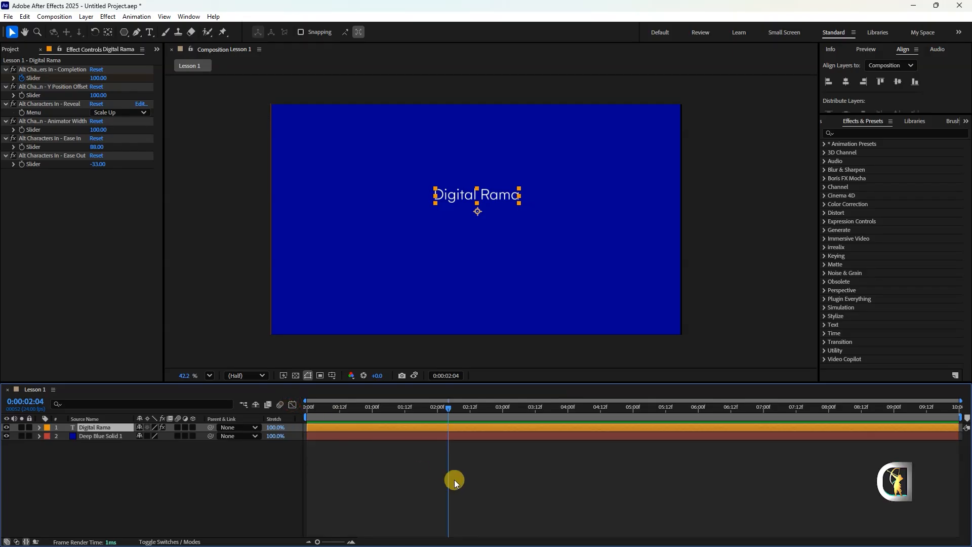
{"action": "key", "text": "u"}
{"action": "left_click_drag", "start_coordinate": [411, 435], "coordinate": [289, 457]}
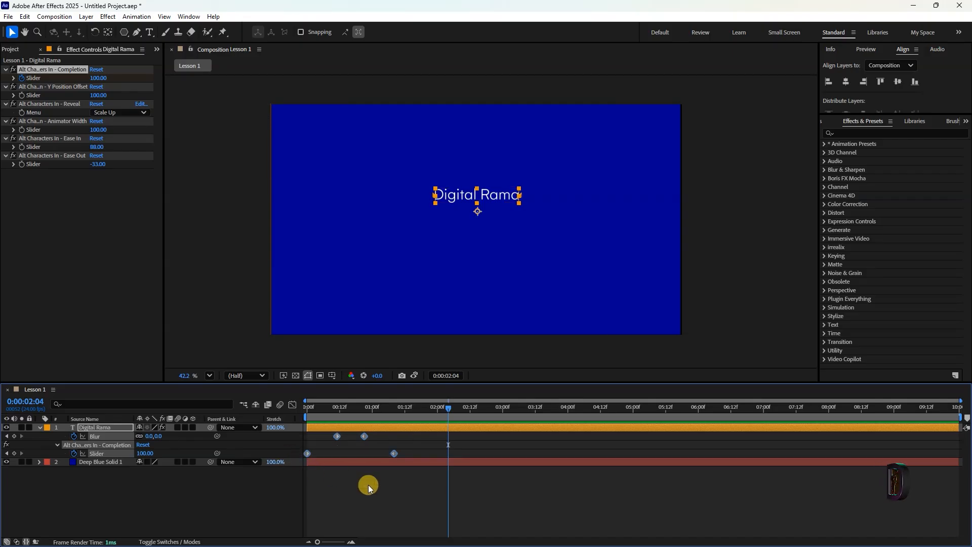
Examine the Blur and Slider curves in the Graph Editor while moving the current time to 0:00:01:00.
{"action": "left_click", "coordinate": [292, 405]}
{"action": "left_click_drag", "start_coordinate": [334, 412], "coordinate": [404, 440]}
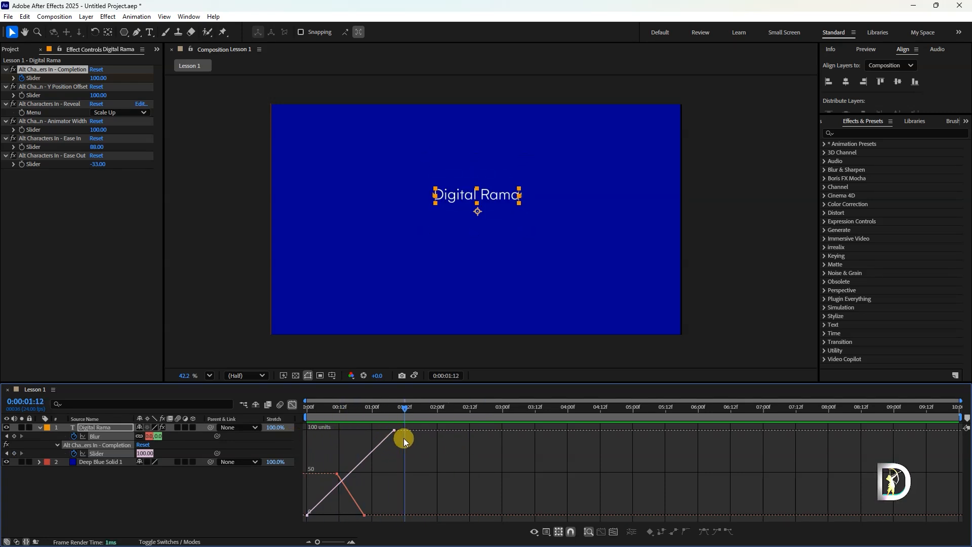
{"action": "left_click_drag", "start_coordinate": [403, 438], "coordinate": [371, 445]}
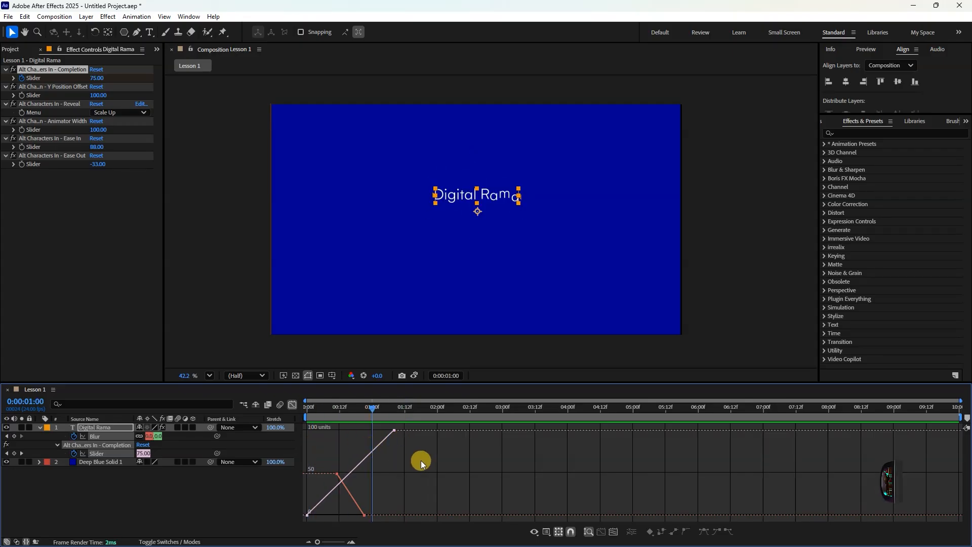
{"action": "left_click", "coordinate": [294, 405]}
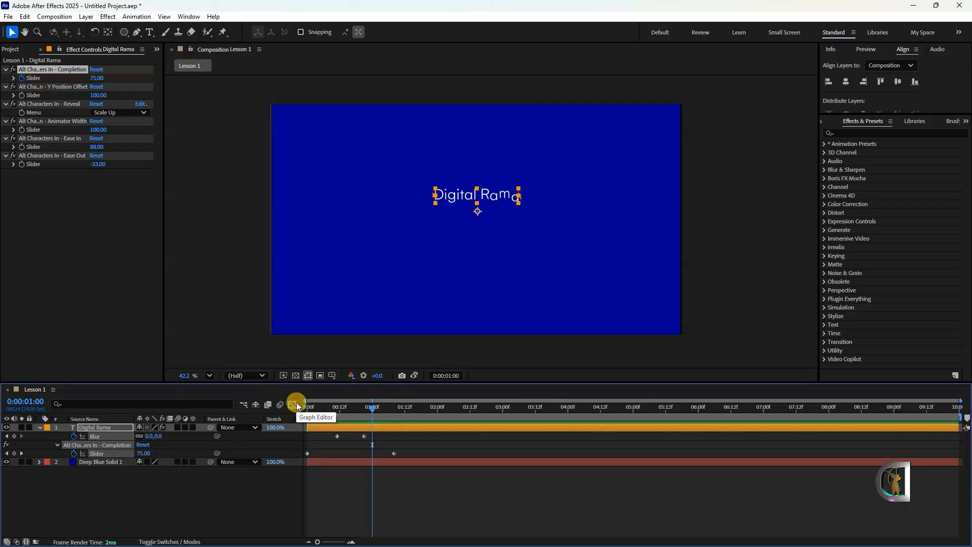
Apply Easy Ease to all Blur and Slider keyframes of the Digital Rama layer.
{"action": "right_click", "coordinate": [393, 452]}
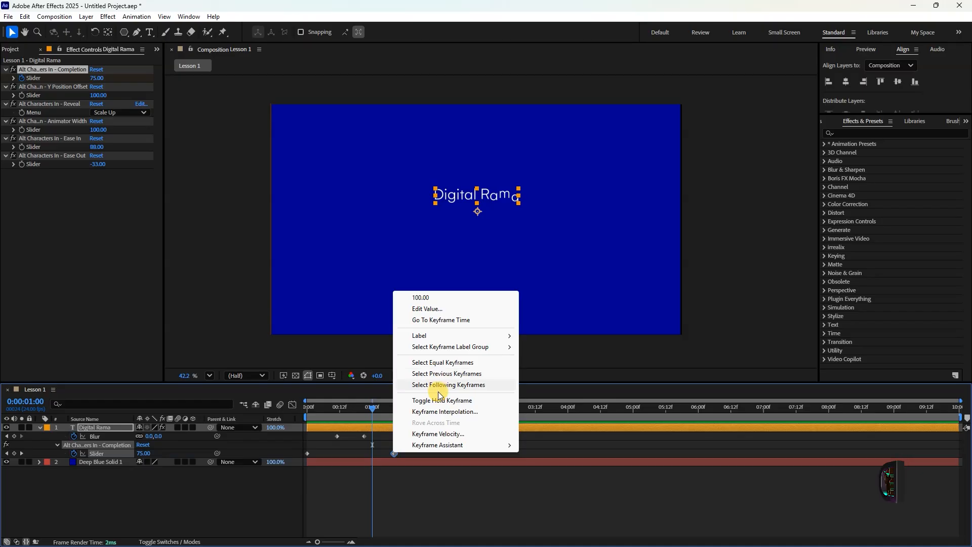
{"action": "mouse_move", "coordinate": [448, 448]}
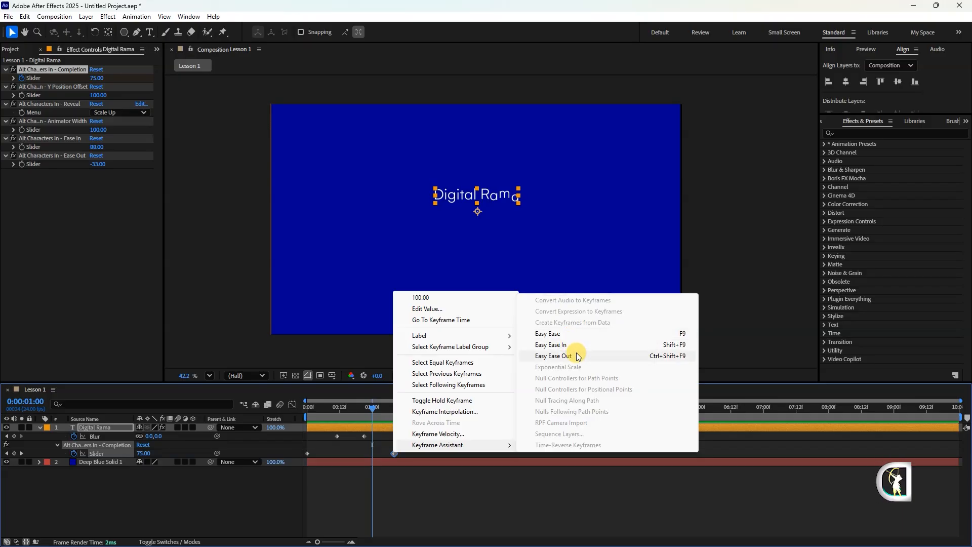
{"action": "left_click", "coordinate": [577, 354]}
{"action": "left_click_drag", "start_coordinate": [405, 439], "coordinate": [303, 455]}
{"action": "right_click", "coordinate": [391, 452]}
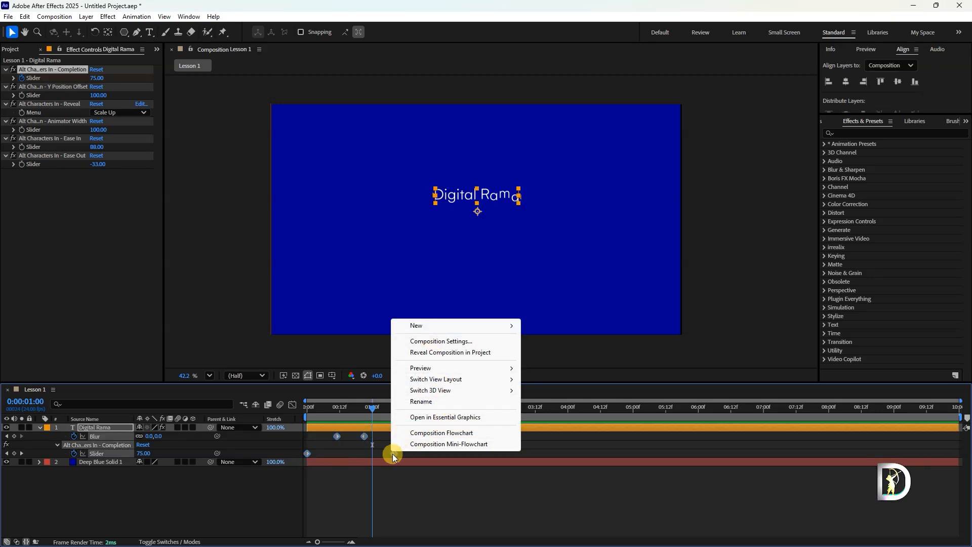
{"action": "right_click", "coordinate": [393, 453]}
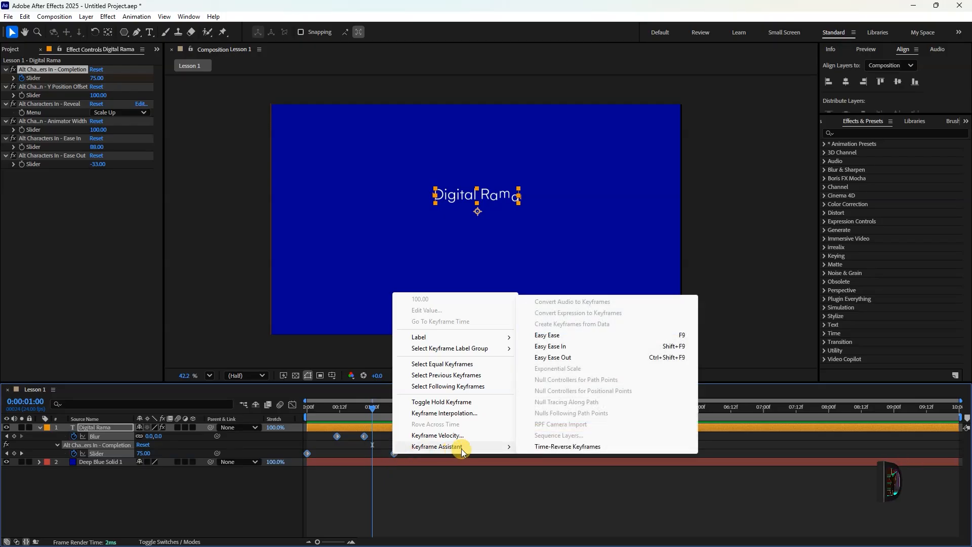
{"action": "left_click", "coordinate": [554, 335]}
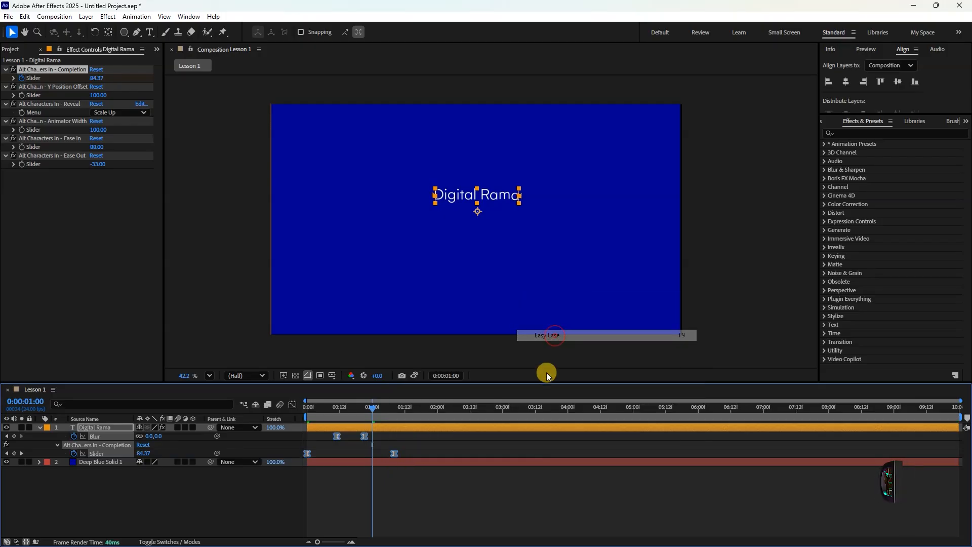
{"action": "left_click", "coordinate": [479, 482]}
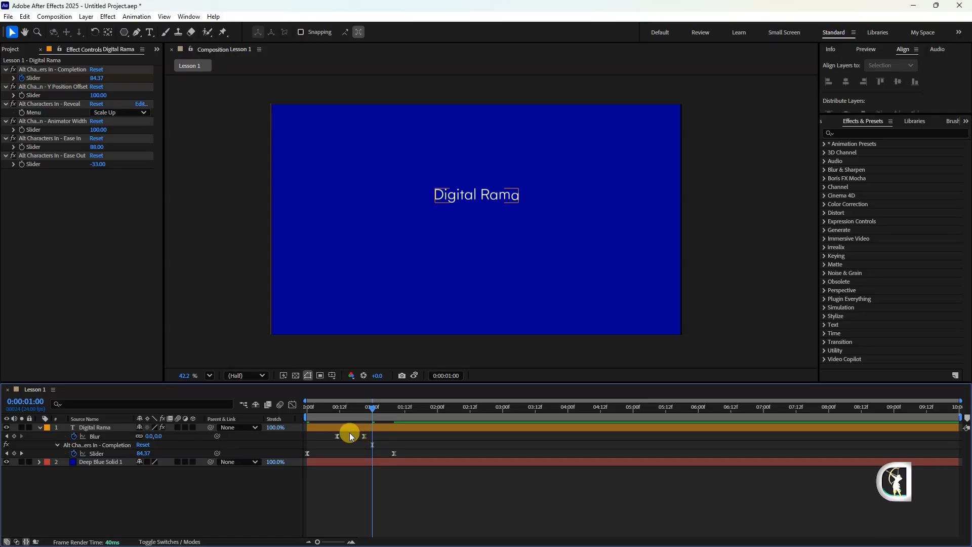
Convert the first Blur keyframe at 0:00:00:11 to linear interpolation.
{"action": "left_click_drag", "start_coordinate": [327, 412], "coordinate": [280, 417]}
{"action": "key", "text": "="}
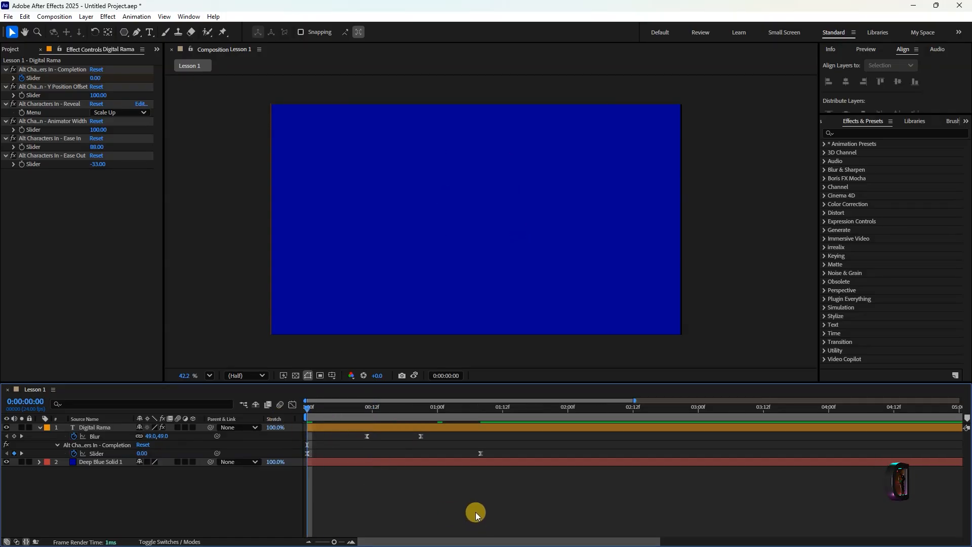
{"action": "key", "text": "="}
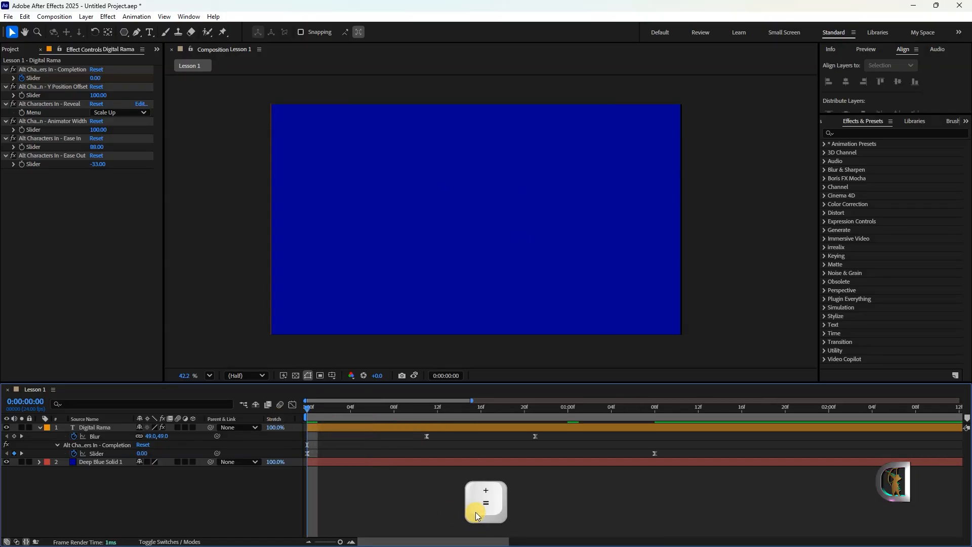
{"action": "left_click", "coordinate": [427, 438], "text": "ctrl"}
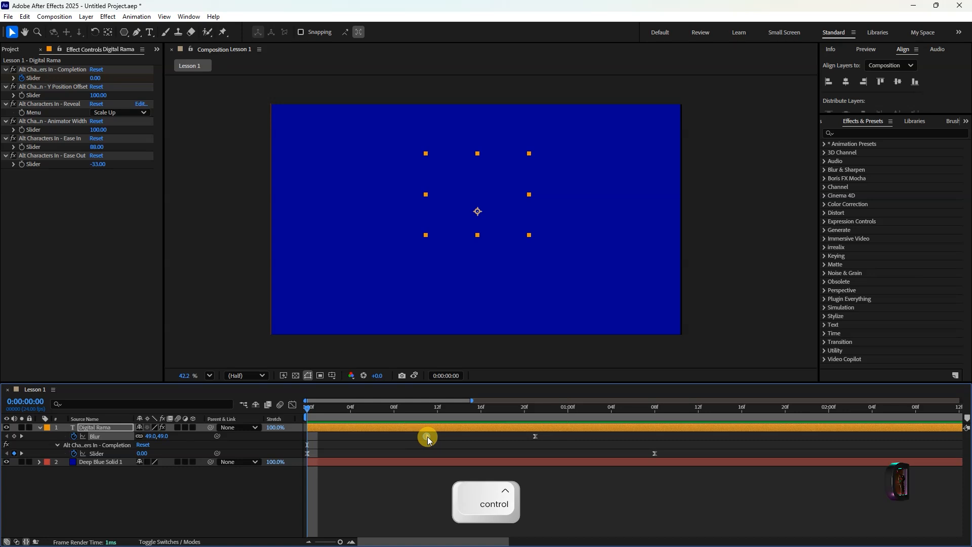
{"action": "left_click", "coordinate": [427, 437], "text": "ctrl"}
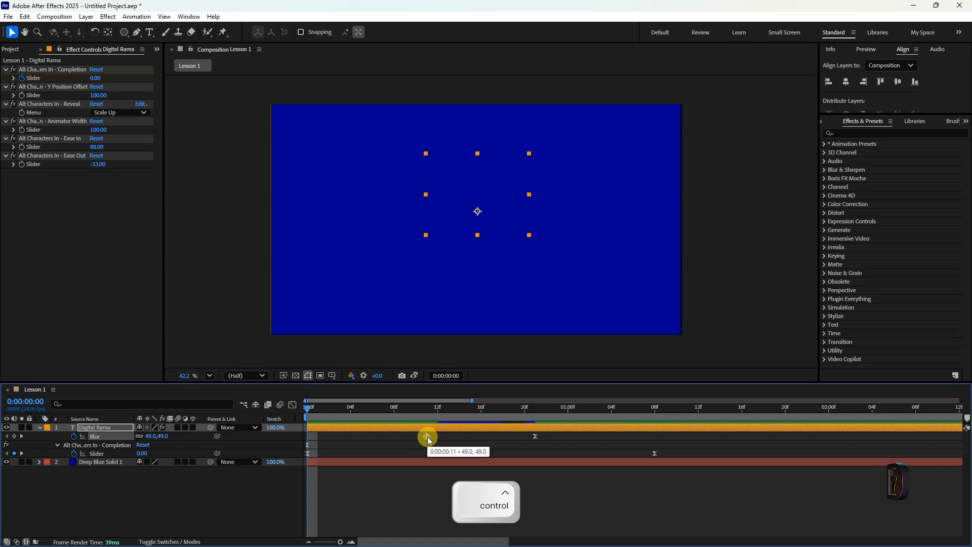
{"action": "key", "text": "k"}
{"action": "left_click", "coordinate": [426, 437], "text": "ctrl"}
{"action": "left_click", "coordinate": [426, 437], "text": "ctrl"}
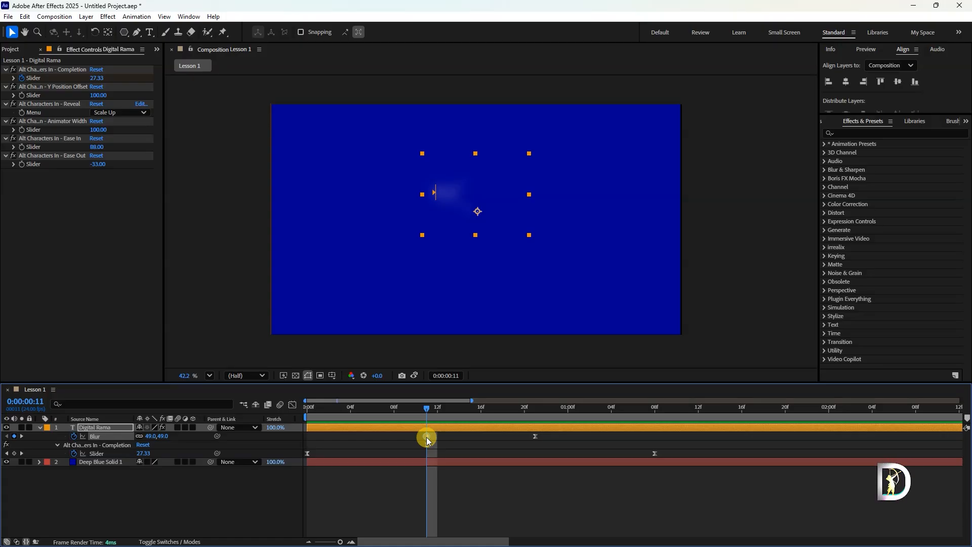
{"action": "left_click", "coordinate": [427, 437], "text": "ctrl"}
{"action": "left_click", "coordinate": [529, 482]}
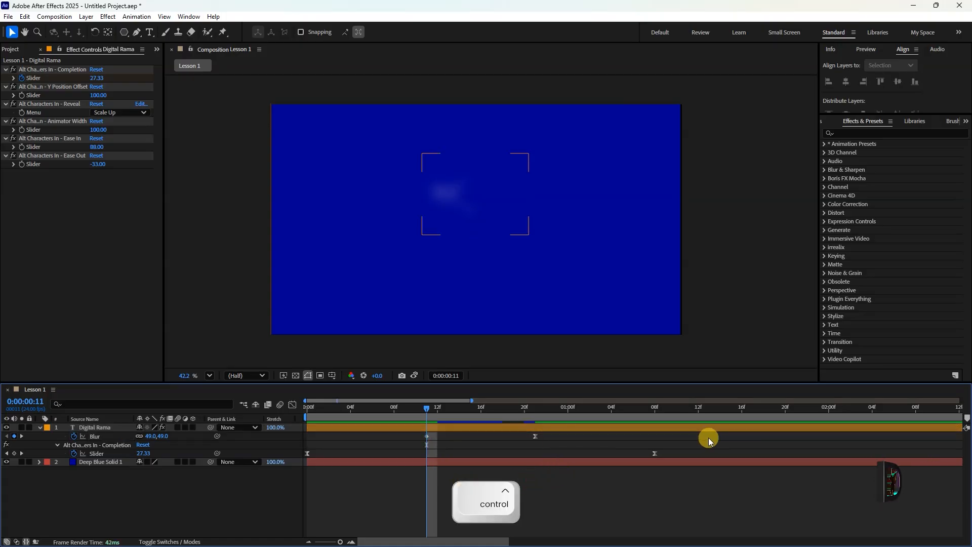
Undo the interpolation change on the first Blur keyframe and return to the start of the composition.
{"action": "key", "text": "ctrl+z"}
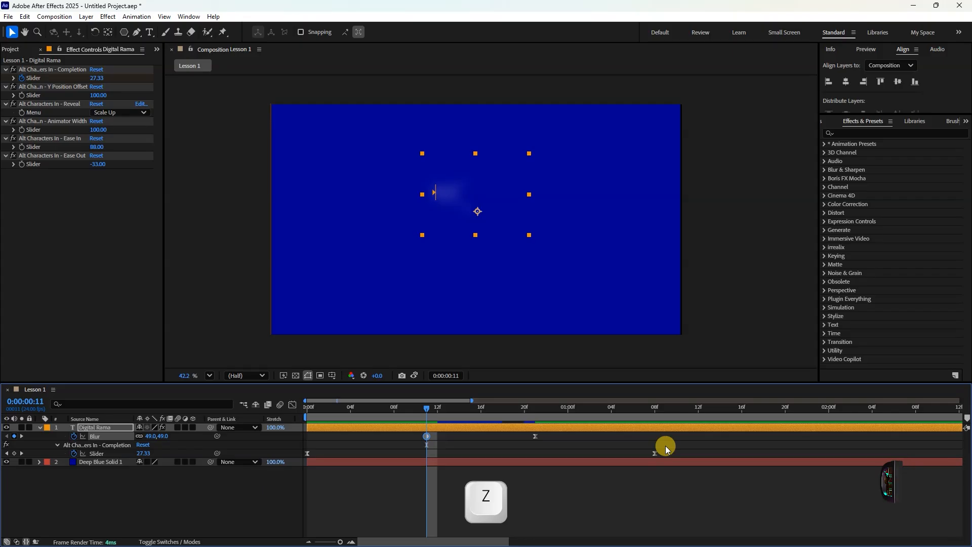
{"action": "key", "text": "Home"}
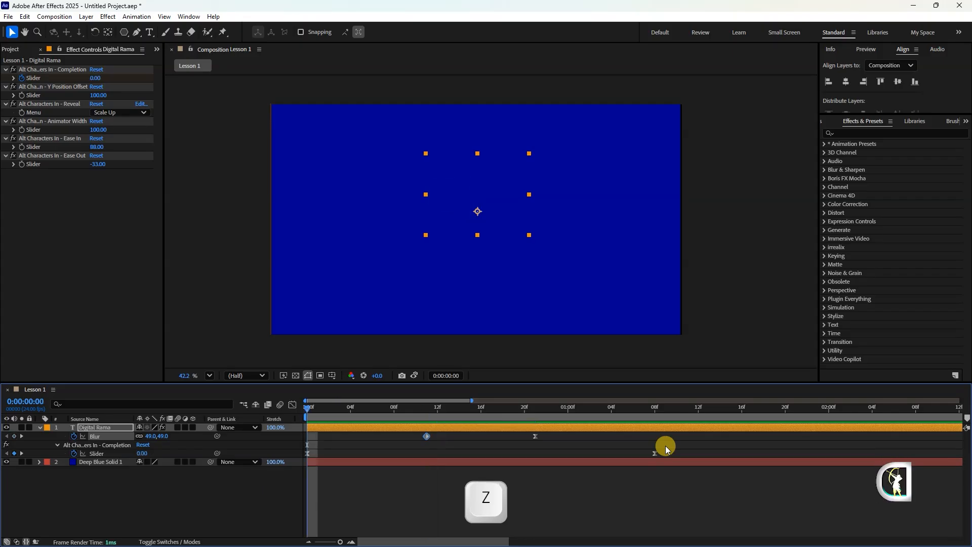
{"action": "left_click", "coordinate": [638, 500]}
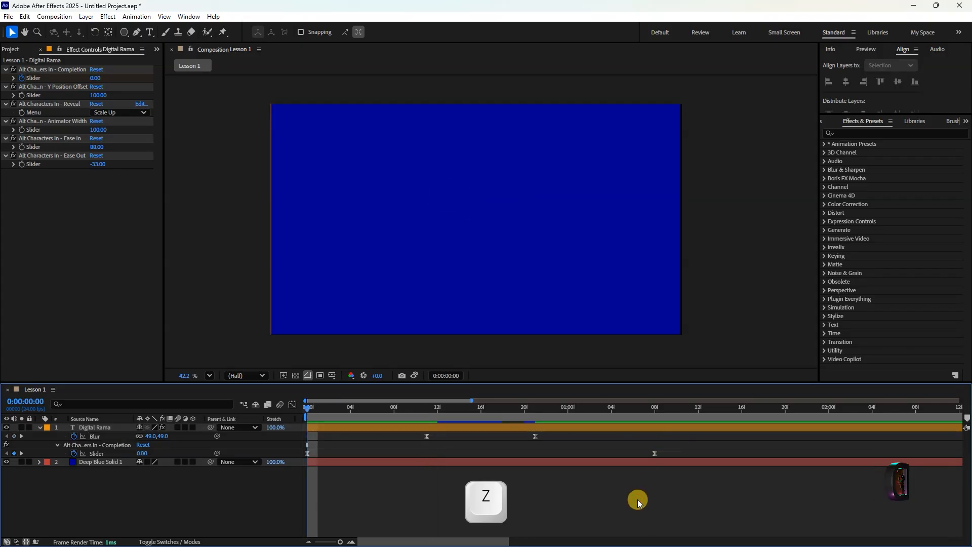
Preview the text animation and end the work area at the last Slider keyframe, 0:00:01:08.
{"action": "key", "text": "space"}
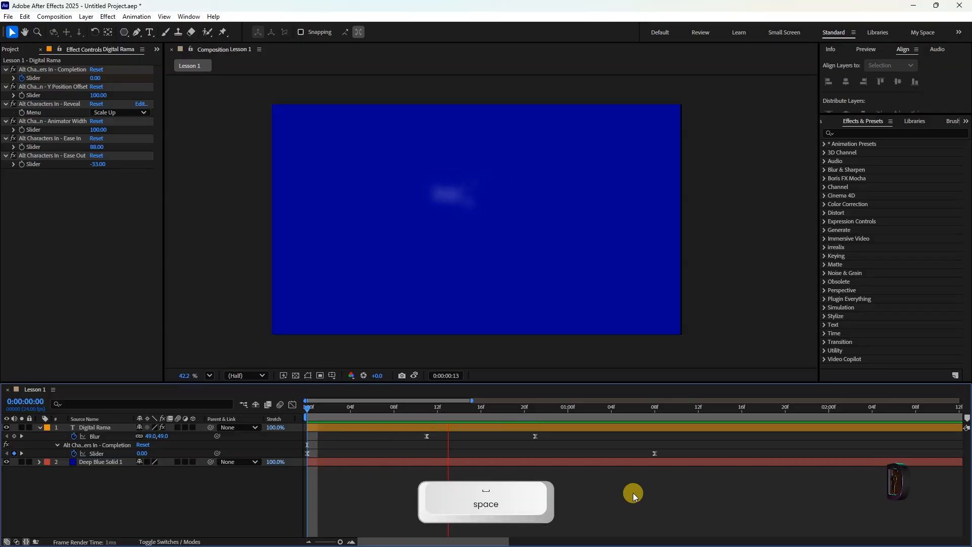
{"action": "key", "text": "space"}
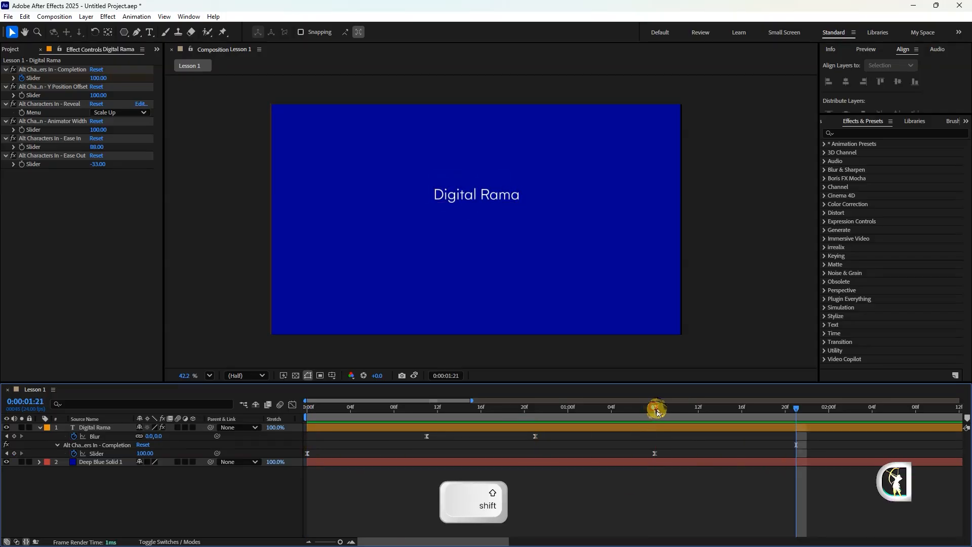
{"action": "left_click", "coordinate": [657, 411], "text": "shift"}
{"action": "key", "text": "n"}
Display all Blur and Slider keyframes in the Graph Editor as a speed graph.
{"action": "left_click_drag", "start_coordinate": [677, 437], "coordinate": [292, 460]}
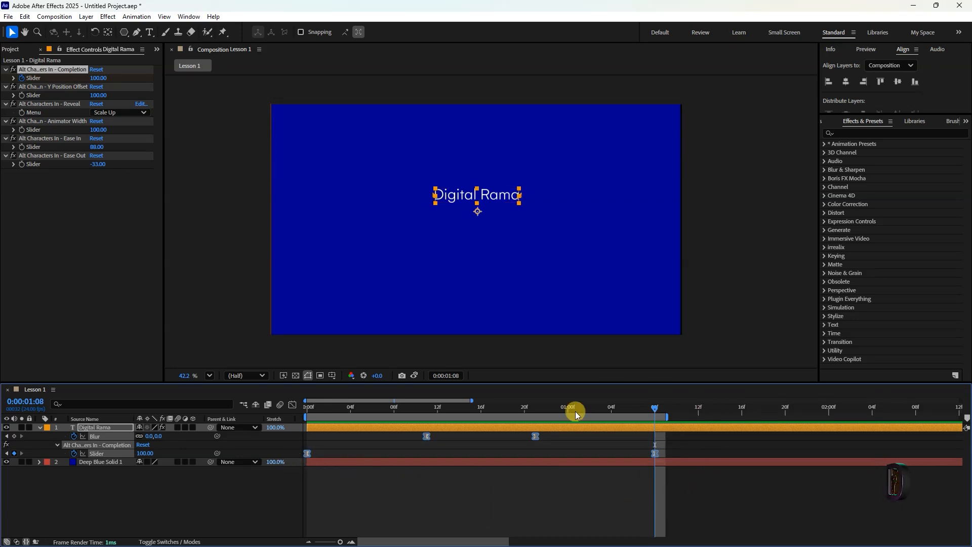
{"action": "left_click", "coordinate": [292, 405]}
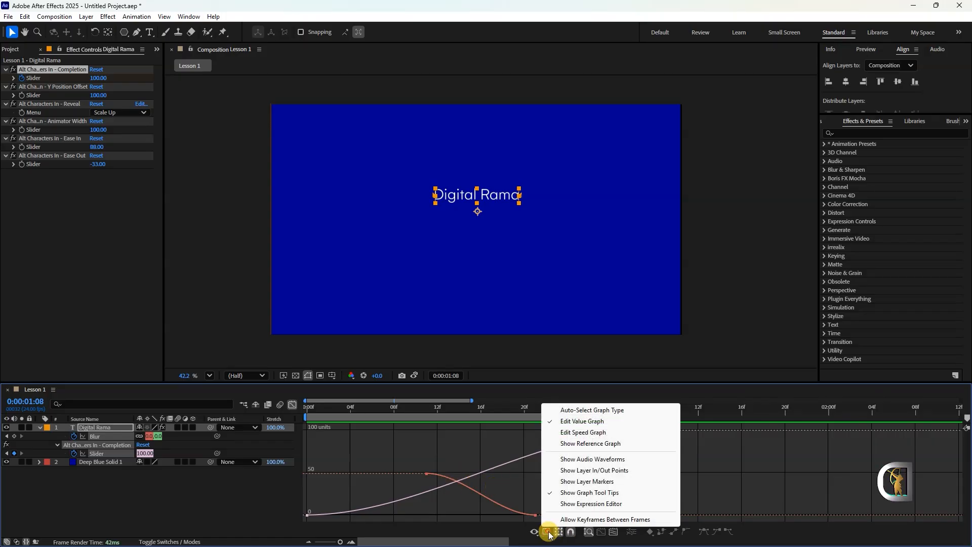
{"action": "left_click", "coordinate": [588, 433]}
Reshape the speed curves so Blur peaks late and Slider peaks early, and preview the animation from the start.
{"action": "left_click_drag", "start_coordinate": [436, 475], "coordinate": [511, 447]}
{"action": "left_click_drag", "start_coordinate": [703, 436], "coordinate": [478, 448]}
{"action": "left_click_drag", "start_coordinate": [343, 403], "coordinate": [293, 412]}
{"action": "key", "text": "space"}
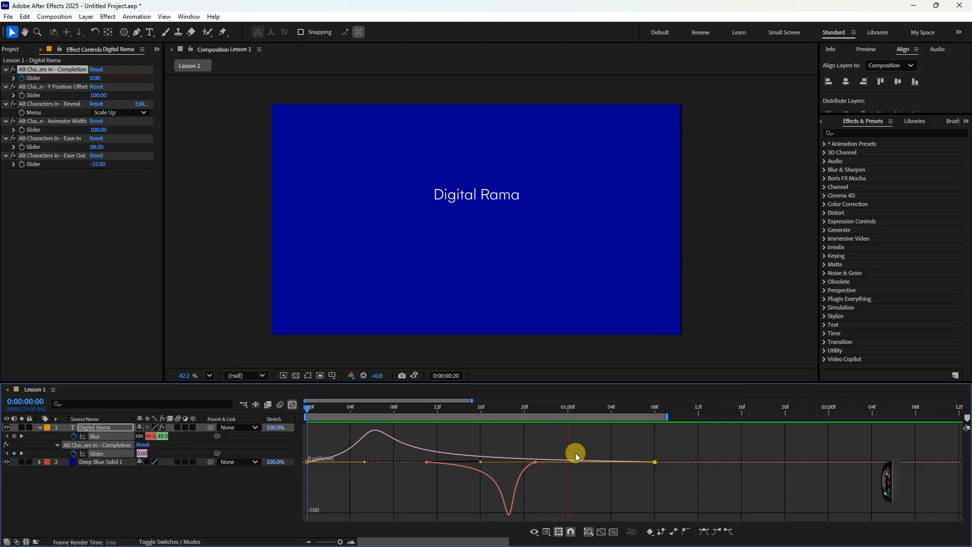
{"action": "key", "text": "space"}
Collapse the last Slider keyframe's incoming ease handle onto the keyframe, preview the animation and leave the Graph Editor.
{"action": "left_click_drag", "start_coordinate": [479, 461], "coordinate": [655, 458]}
{"action": "key", "text": "space"}
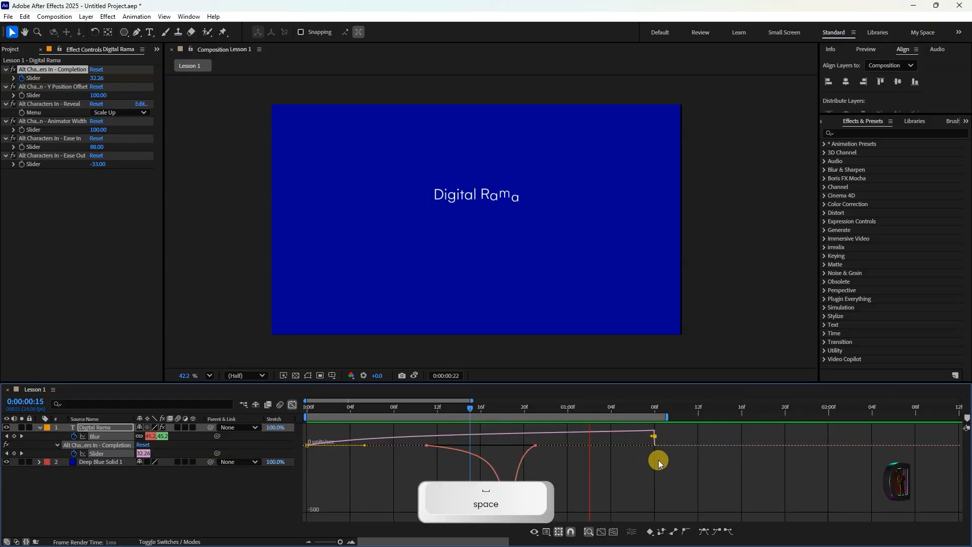
{"action": "key", "text": "space"}
{"action": "left_click", "coordinate": [293, 405]}
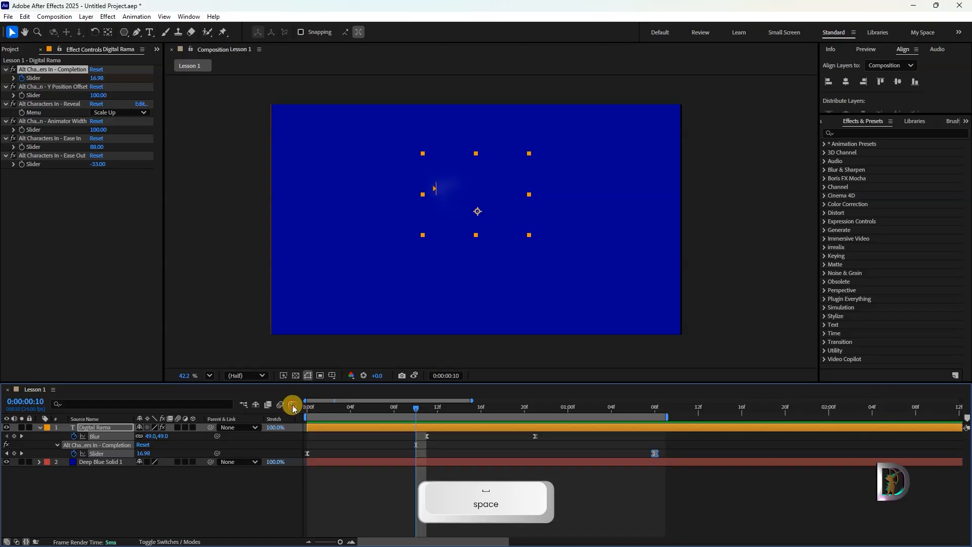
Move the current time to 0:00:01:06 and adjust the end of the work area to about 0:00:01:09.
{"action": "left_click", "coordinate": [647, 486]}
{"action": "left_click_drag", "start_coordinate": [656, 410], "coordinate": [630, 421]}
{"action": "key", "text": "n"}
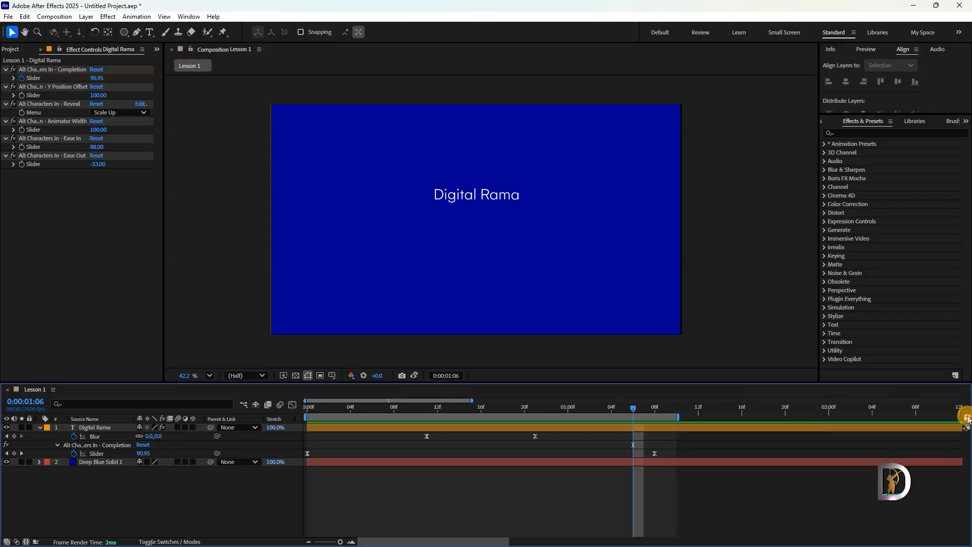
Place composition markers at 0:00:01:16 and about 0:00:01:19, and bring the related composition view forward.
{"action": "left_click_drag", "start_coordinate": [955, 417], "coordinate": [744, 414]}
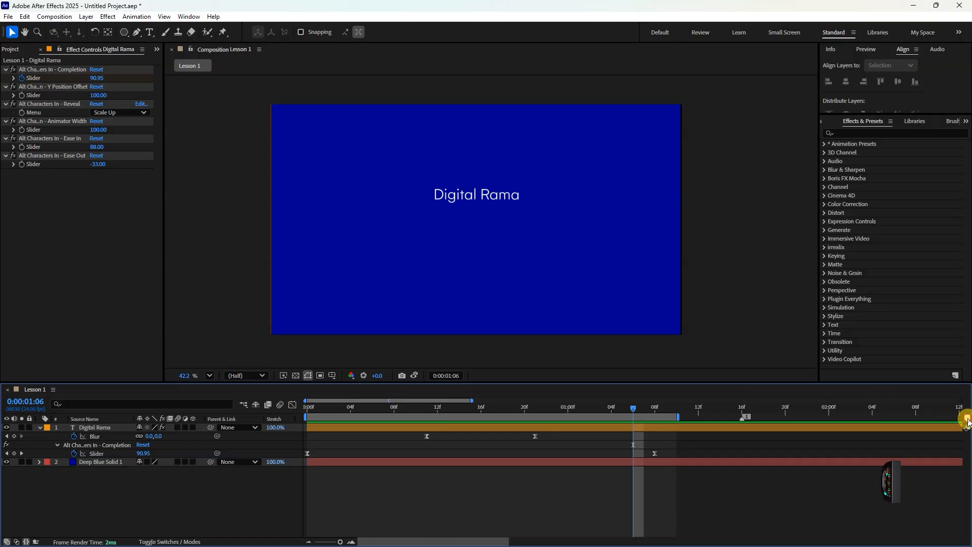
{"action": "left_click_drag", "start_coordinate": [780, 419], "coordinate": [777, 417]}
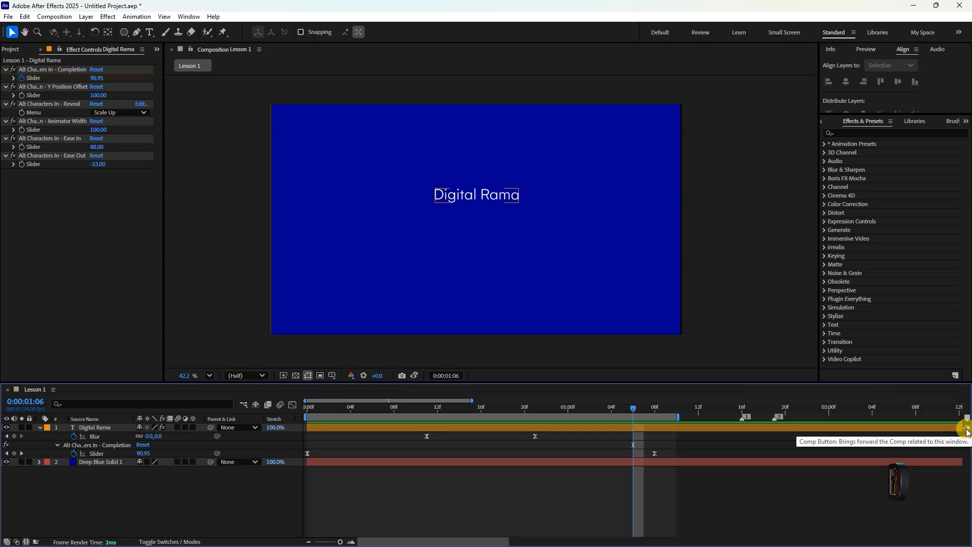
{"action": "left_click", "coordinate": [967, 430]}
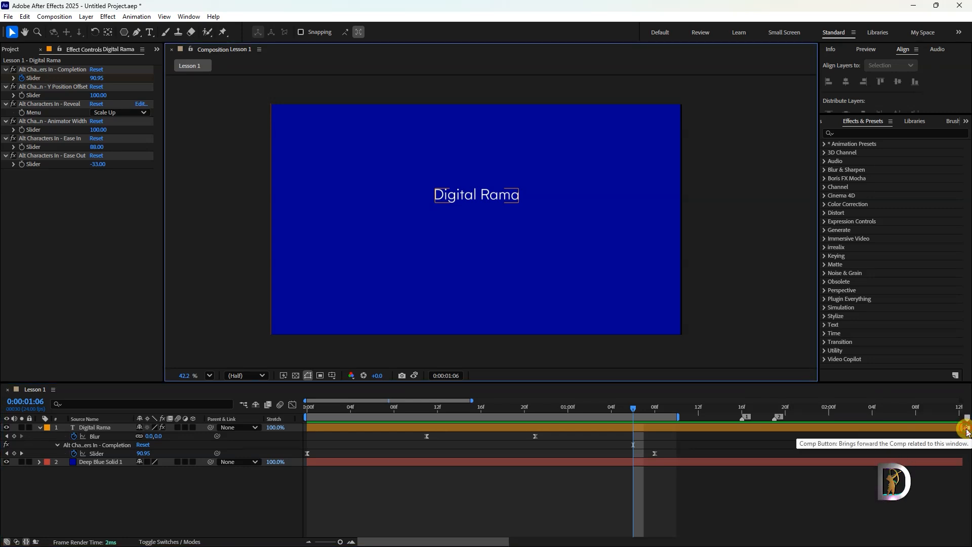
{"action": "left_click", "coordinate": [967, 428]}
{"action": "left_click", "coordinate": [966, 429]}
Move the current time to 0:00:01:09 and give the 0:00:01:16 marker the comment "scene 1" and a red label.
{"action": "left_click_drag", "start_coordinate": [553, 404], "coordinate": [667, 414]}
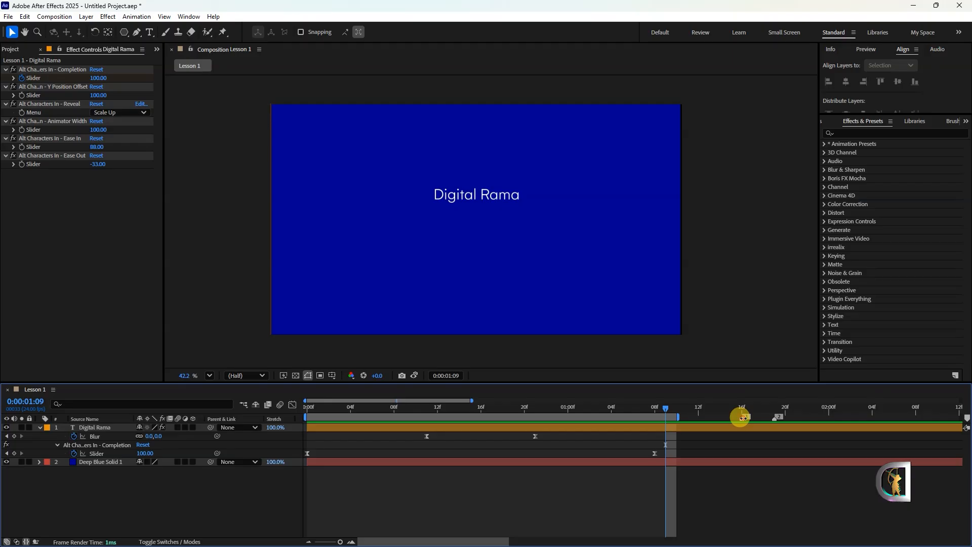
{"action": "double_click", "coordinate": [743, 417]}
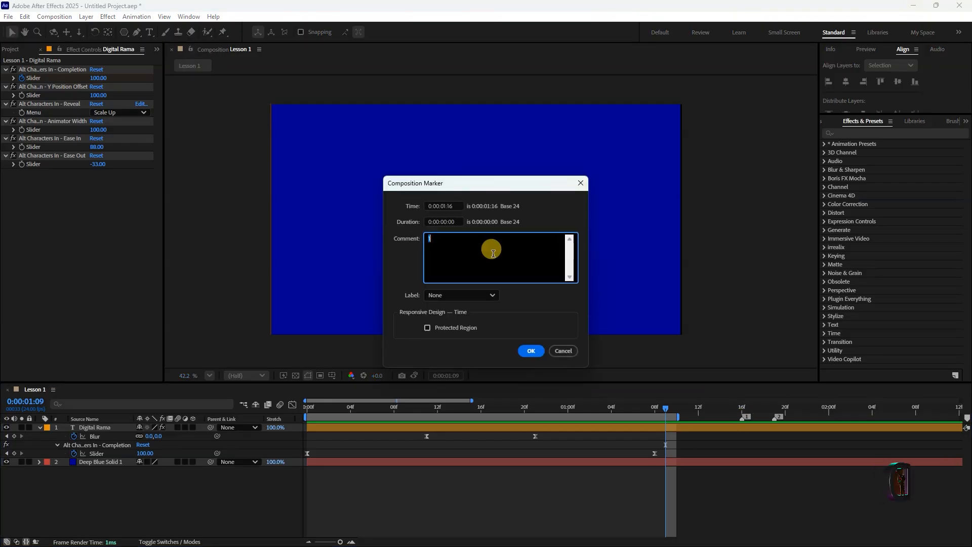
{"action": "type", "text": "scene 1"}
{"action": "key", "text": "Return"}
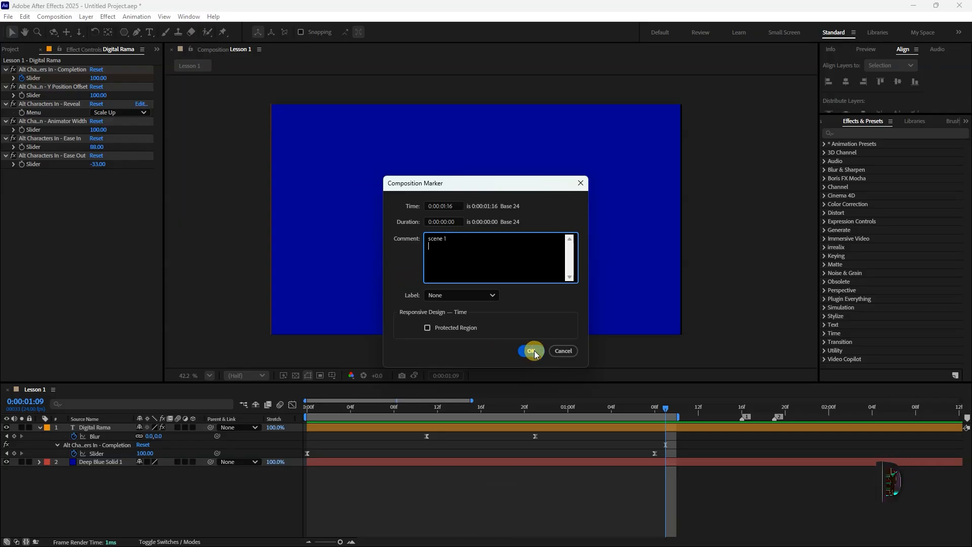
{"action": "left_click", "coordinate": [459, 298]}
{"action": "left_click", "coordinate": [456, 328]}
{"action": "left_click", "coordinate": [531, 352]}
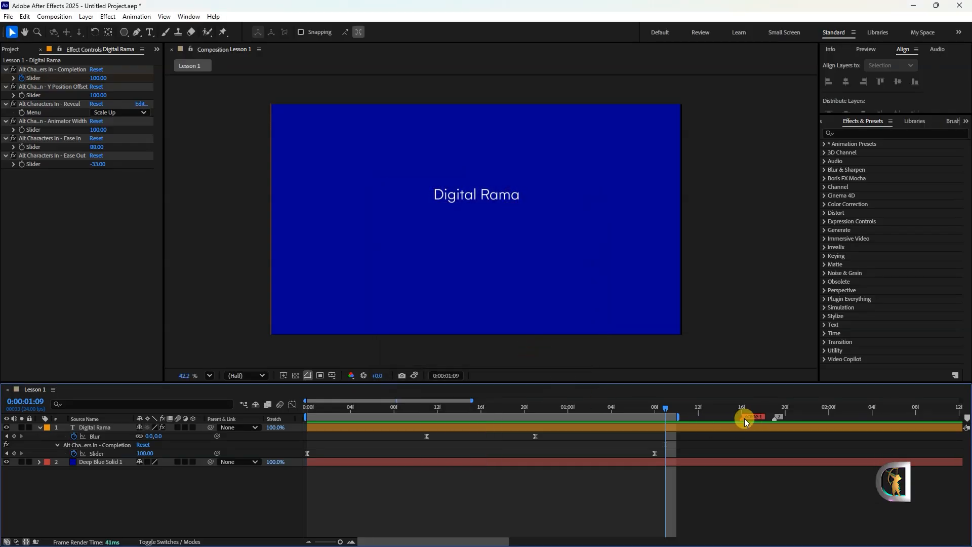
Try moving the scene 1 marker earlier to about 0:00:01:12, and undo all the composition marker changes.
{"action": "mouse_move", "coordinate": [742, 418]}
{"action": "left_mouse_down"}
{"action": "mouse_move", "coordinate": [702, 417]}
{"action": "mouse_move", "coordinate": [753, 418]}
{"action": "mouse_move", "coordinate": [739, 408]}
{"action": "mouse_move", "coordinate": [699, 412]}
{"action": "mouse_move", "coordinate": [733, 417]}
{"action": "mouse_move", "coordinate": [684, 415]}
{"action": "left_mouse_up"}
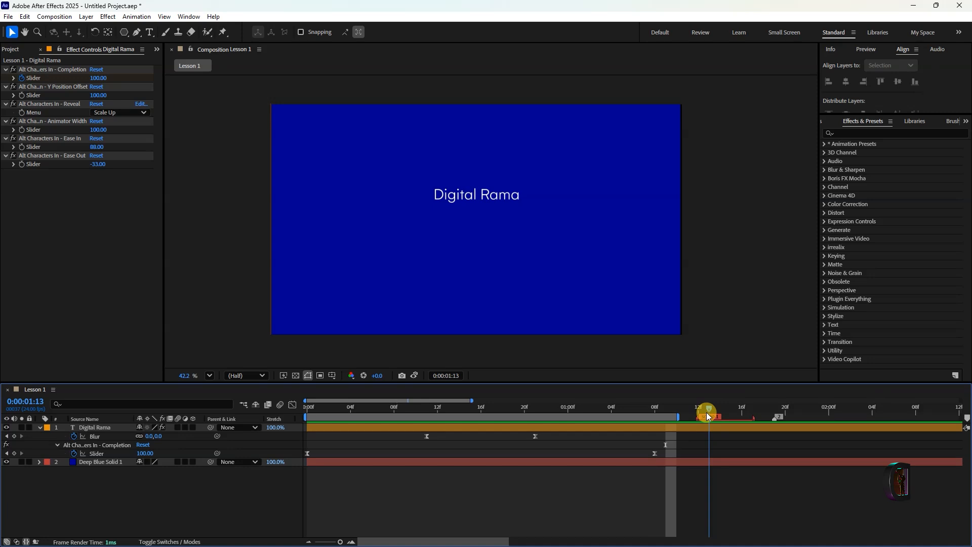
{"action": "left_click_drag", "start_coordinate": [707, 412], "coordinate": [707, 412]}
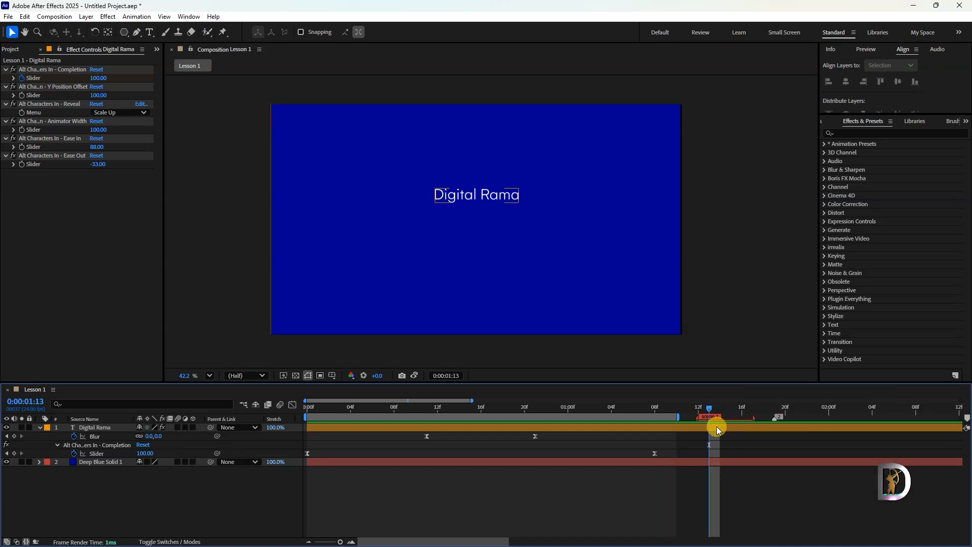
{"action": "key", "text": "ctrl+z"}
{"action": "key", "text": "ctrl+z"}
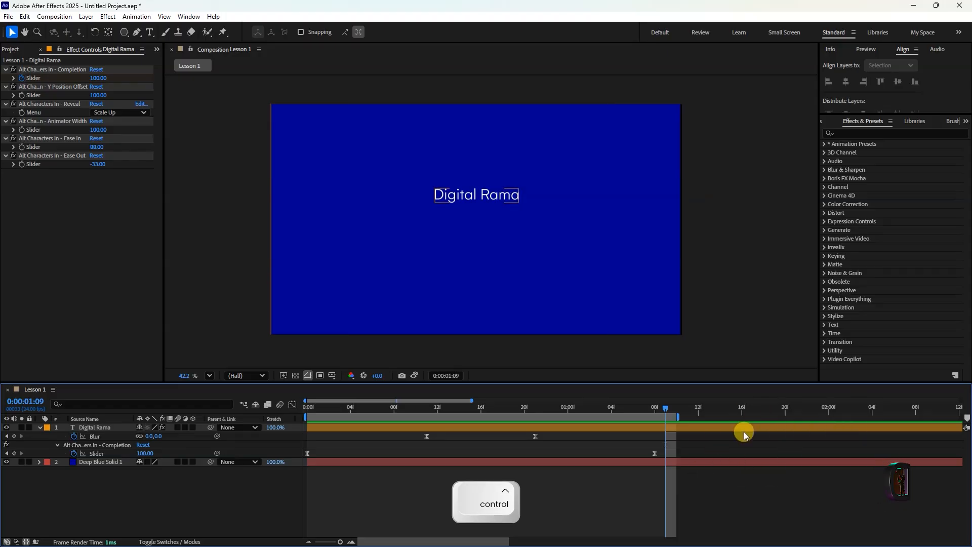
Preview the text animation from 0:00:00:01 and stop playback partway through.
{"action": "left_click_drag", "start_coordinate": [333, 407], "coordinate": [318, 410]}
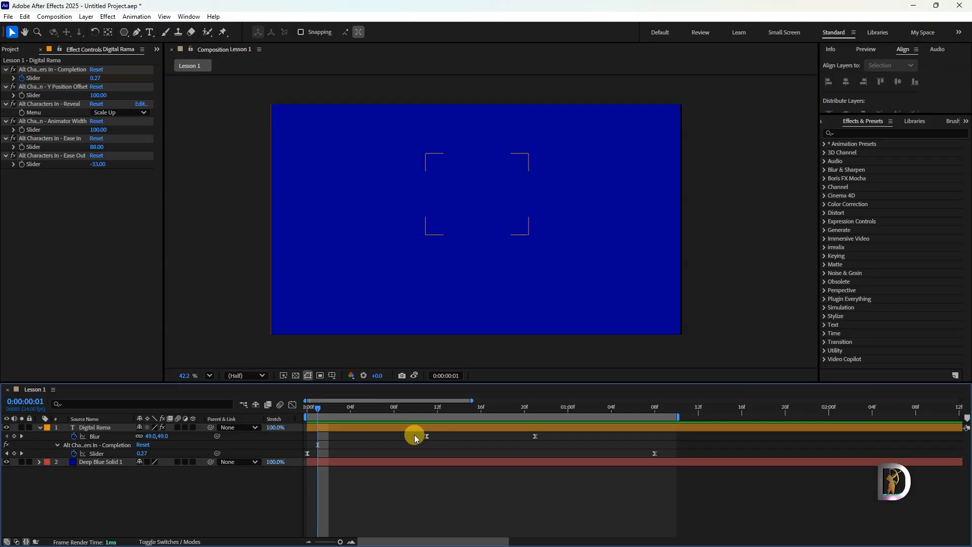
{"action": "key", "text": "space"}
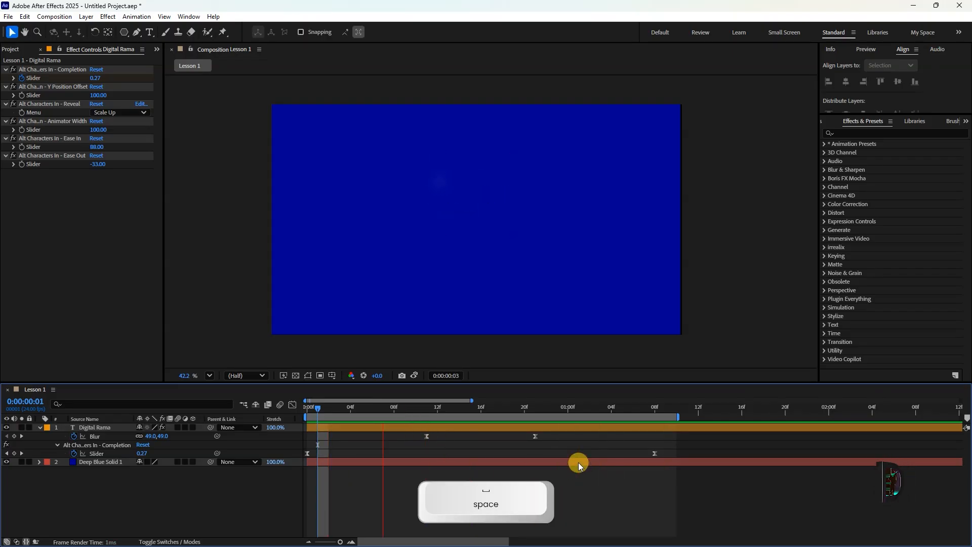
{"action": "key", "text": "space"}
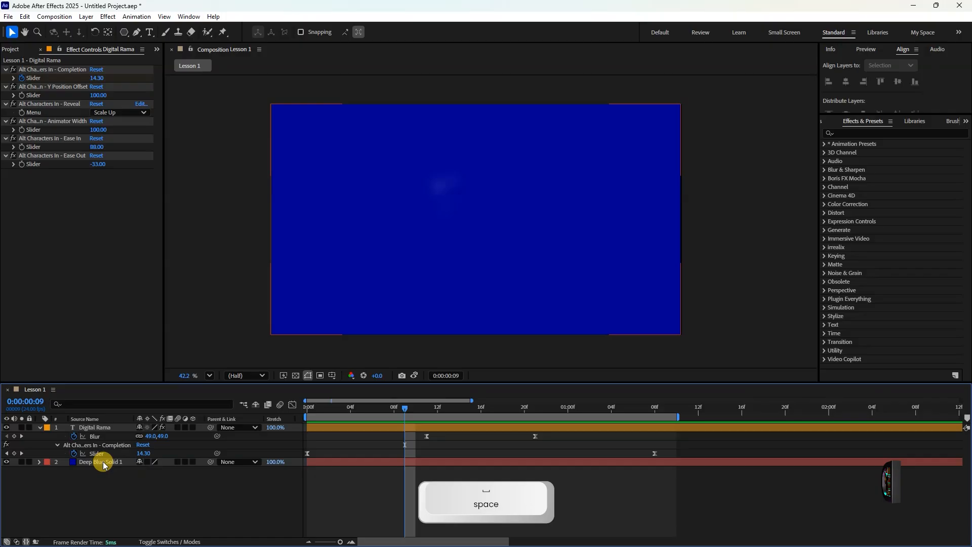
Hide the Digital Rama text layer, return the current time to 0:00:00:00 and collapse the layer's properties.
{"action": "left_click", "coordinate": [103, 465]}
{"action": "right_click", "coordinate": [103, 465]}
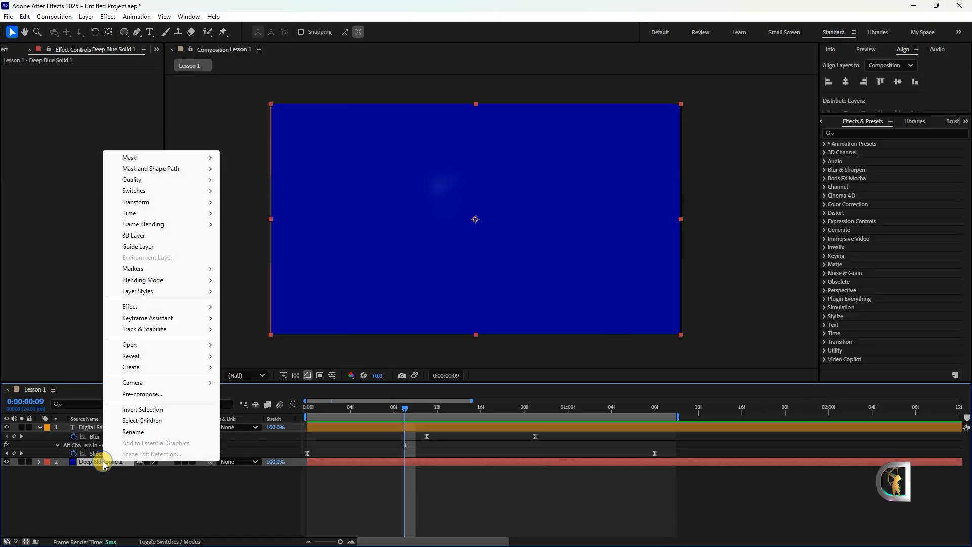
{"action": "left_click", "coordinate": [113, 498]}
{"action": "left_click", "coordinate": [82, 428]}
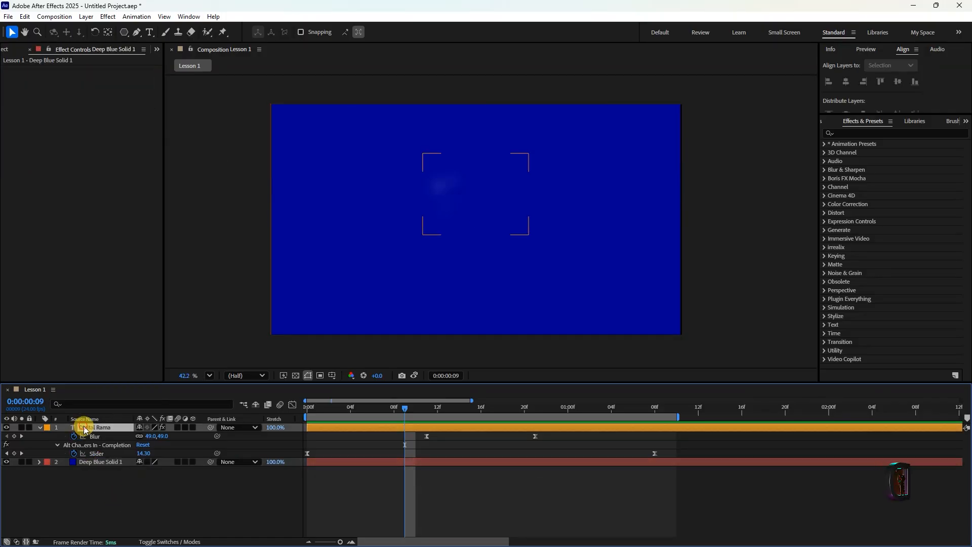
{"action": "left_click", "coordinate": [6, 427]}
{"action": "left_click_drag", "start_coordinate": [319, 410], "coordinate": [272, 408]}
{"action": "left_click", "coordinate": [421, 497]}
{"action": "key", "text": "m"}
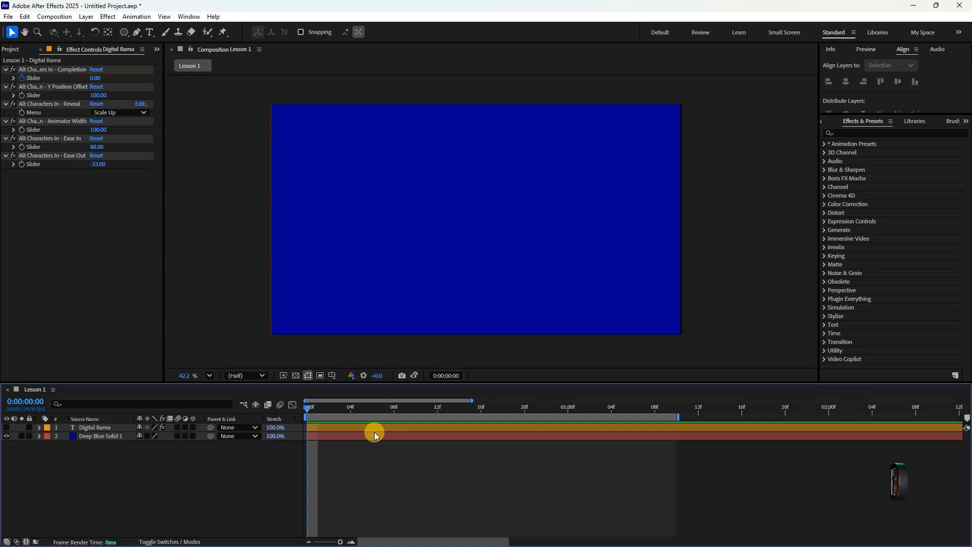
Trim the composition to the work area, and undo both the trim and the hiding of the Digital Rama layer.
{"action": "right_click", "coordinate": [664, 418]}
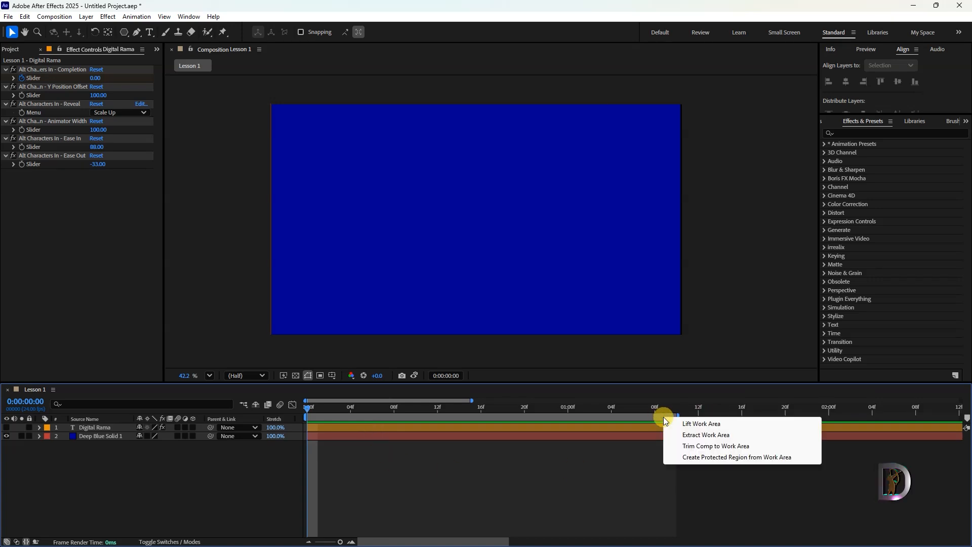
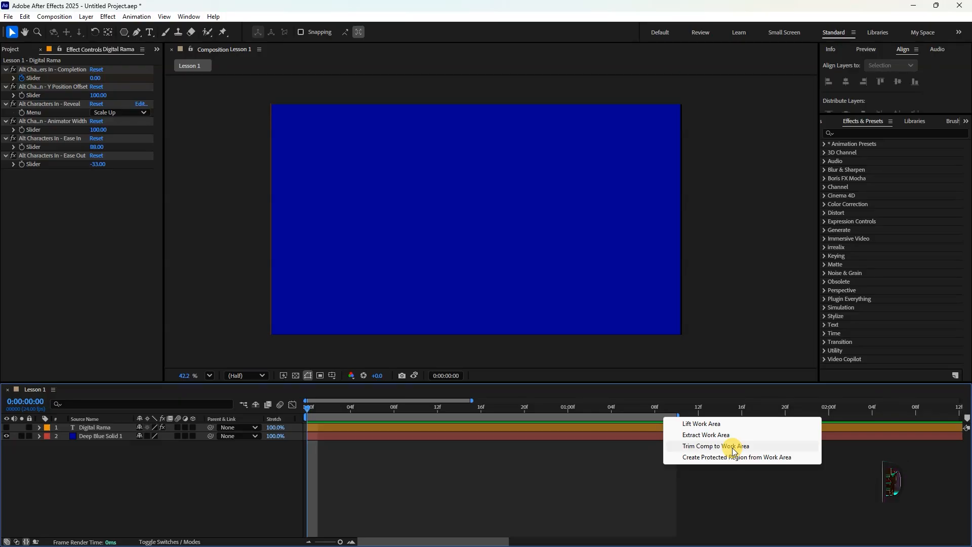
{"action": "left_click", "coordinate": [734, 451]}
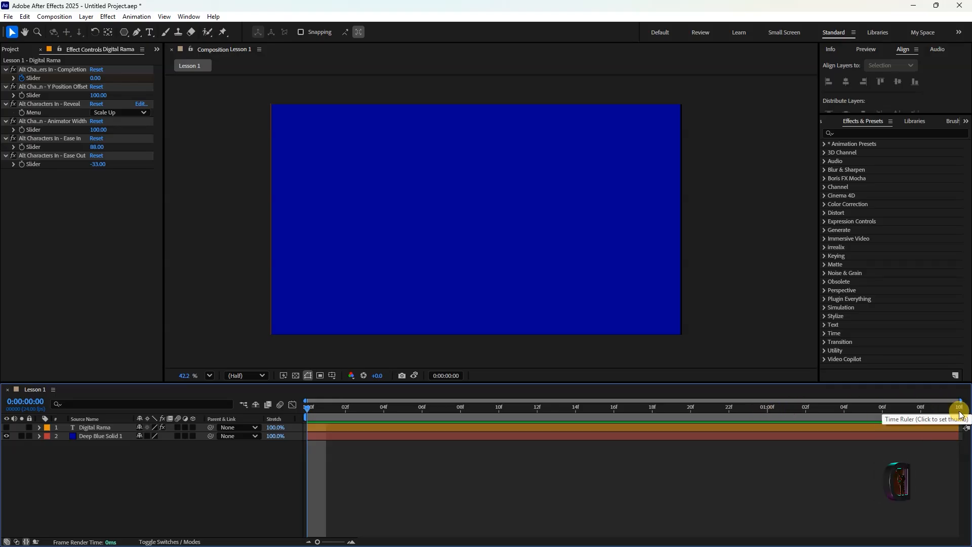
{"action": "scroll", "coordinate": [782, 470], "scroll_direction": "up", "scroll_amount": 2, "text": "ctrl"}
{"action": "key", "text": "ctrl+z"}
{"action": "key", "text": "ctrl+z"}
Move the current time to 0:00:09:22 near the end of the composition and deselect all layers.
{"action": "key", "text": "minus"}
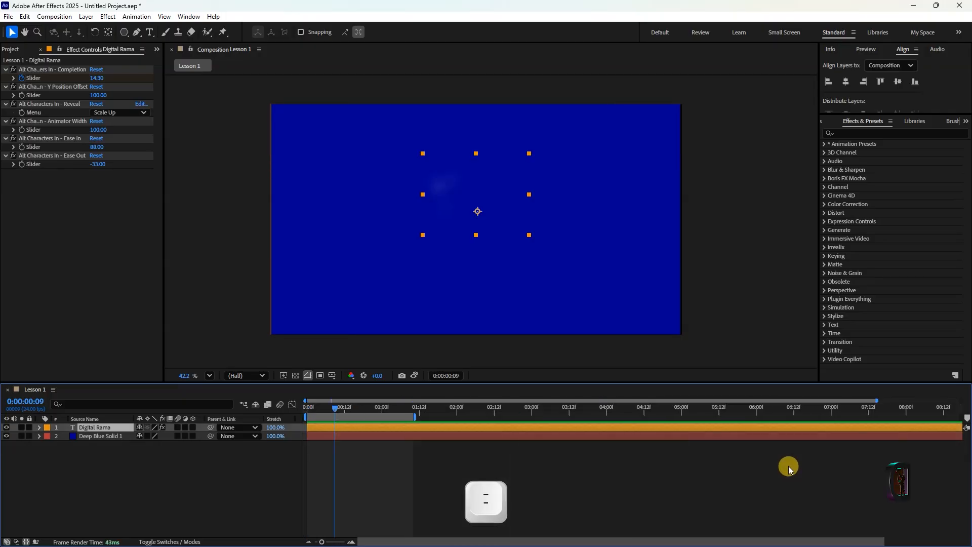
{"action": "key", "text": "minus"}
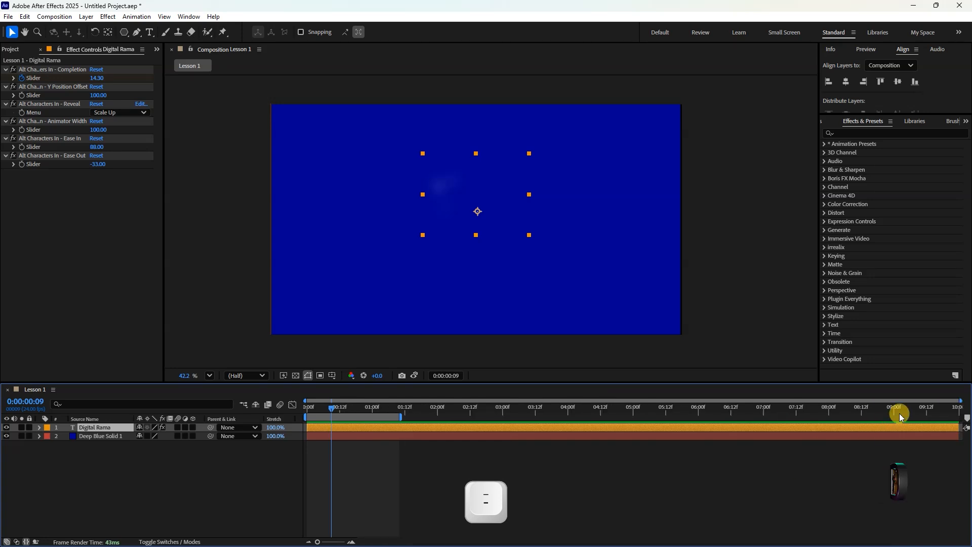
{"action": "left_click", "coordinate": [954, 414]}
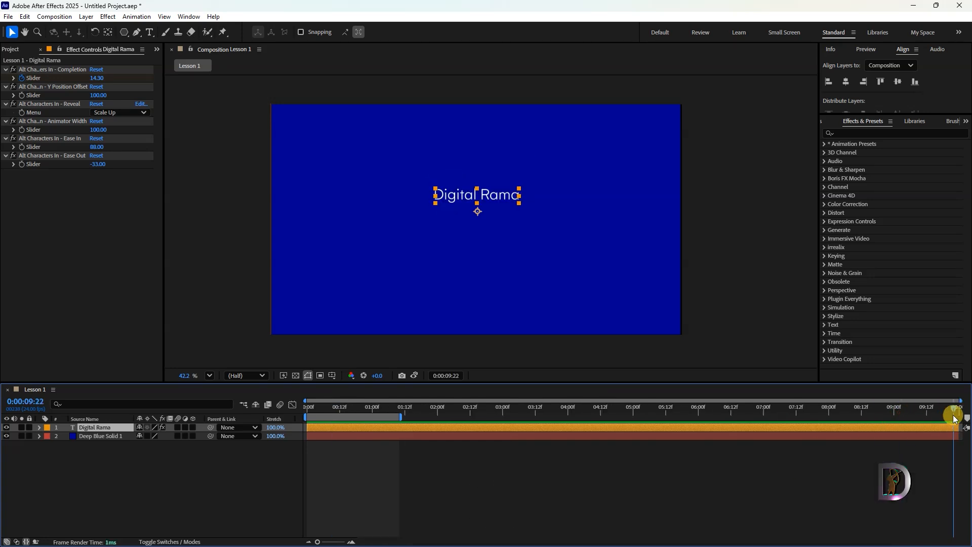
{"action": "left_click", "coordinate": [652, 486]}
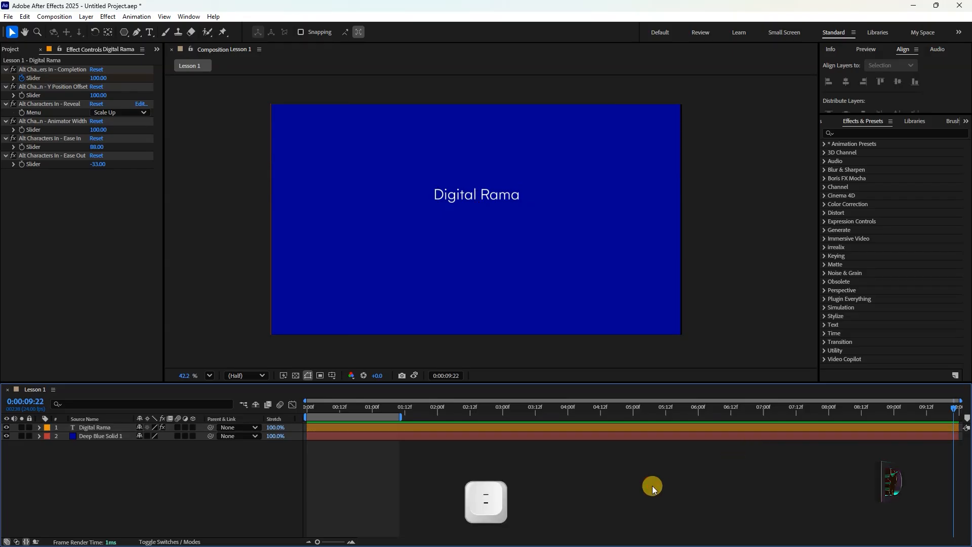
Hide the Digital Rama text layer and select the Deep Blue Solid 1 layer.
{"action": "left_click", "coordinate": [10, 430]}
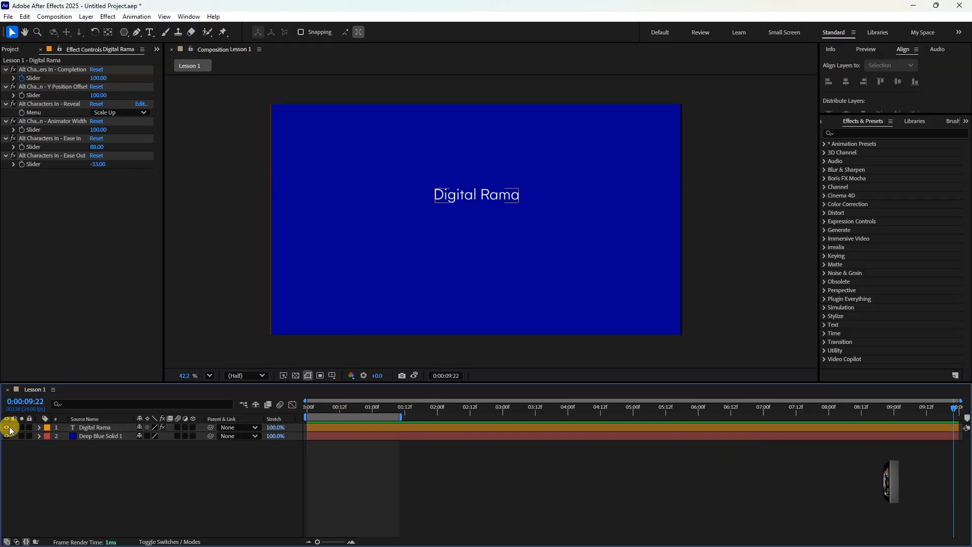
{"action": "left_click", "coordinate": [8, 429]}
{"action": "left_click", "coordinate": [99, 436]}
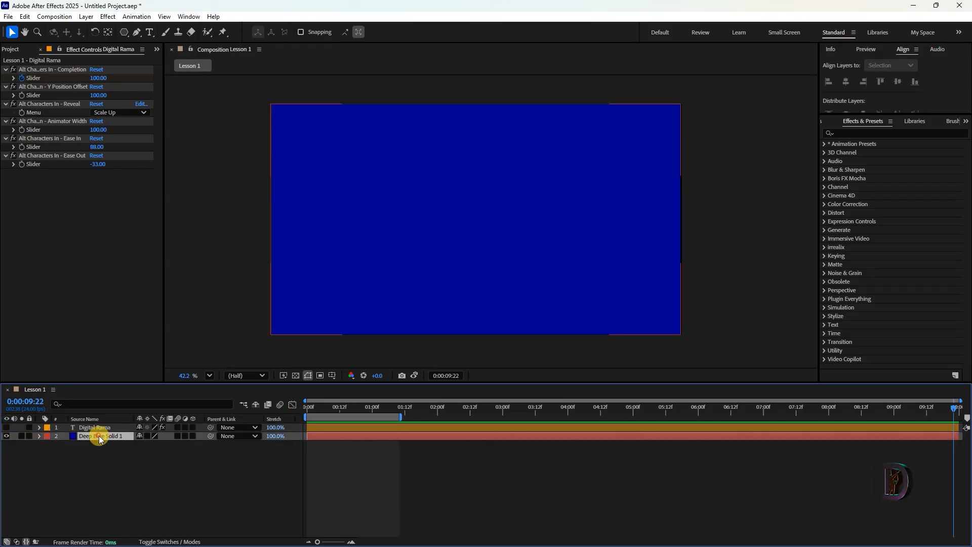
Examine the commands available for Deep Blue Solid 1, including Mask and Shape Path, Track & Stabilize and Blending Mode.
{"action": "right_click", "coordinate": [323, 436]}
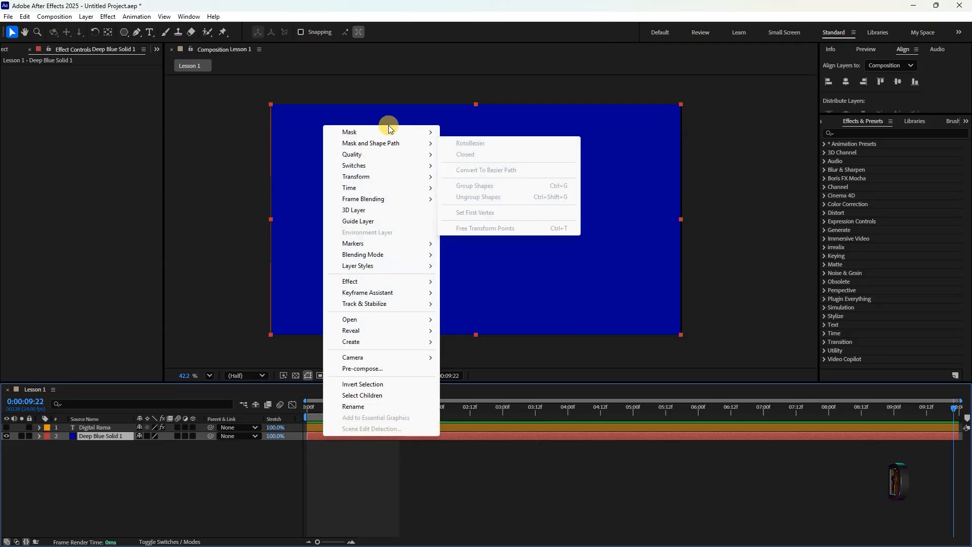
{"action": "mouse_move", "coordinate": [381, 178]}
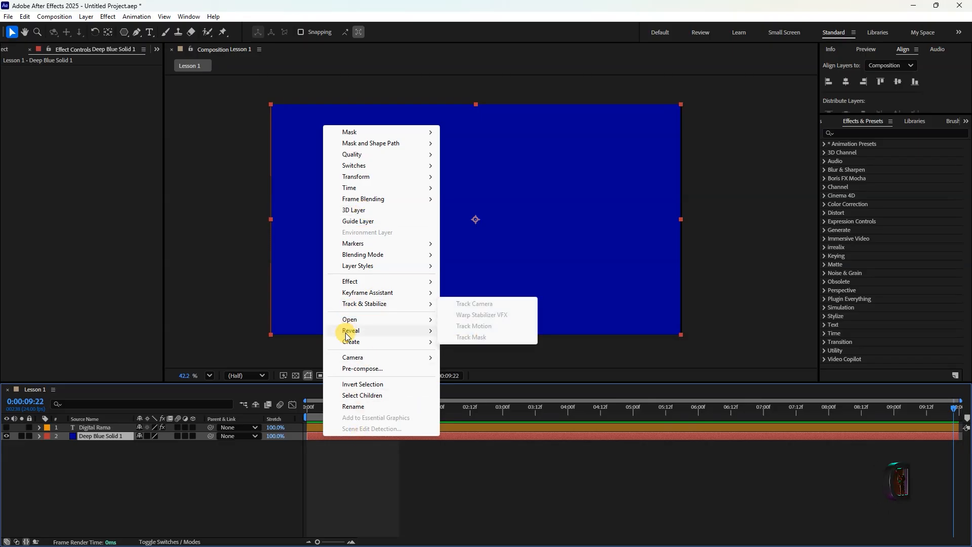
{"action": "mouse_move", "coordinate": [410, 257]}
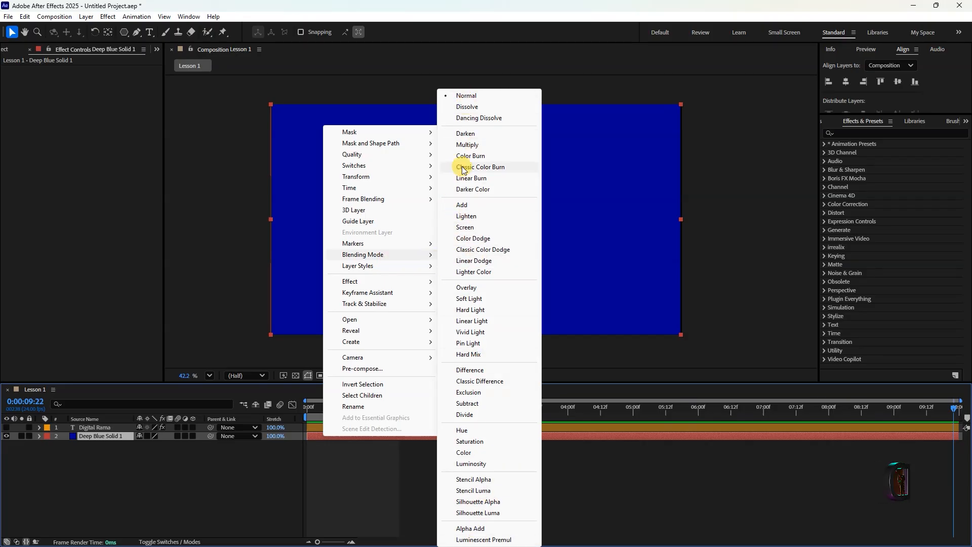
{"action": "left_click", "coordinate": [176, 494]}
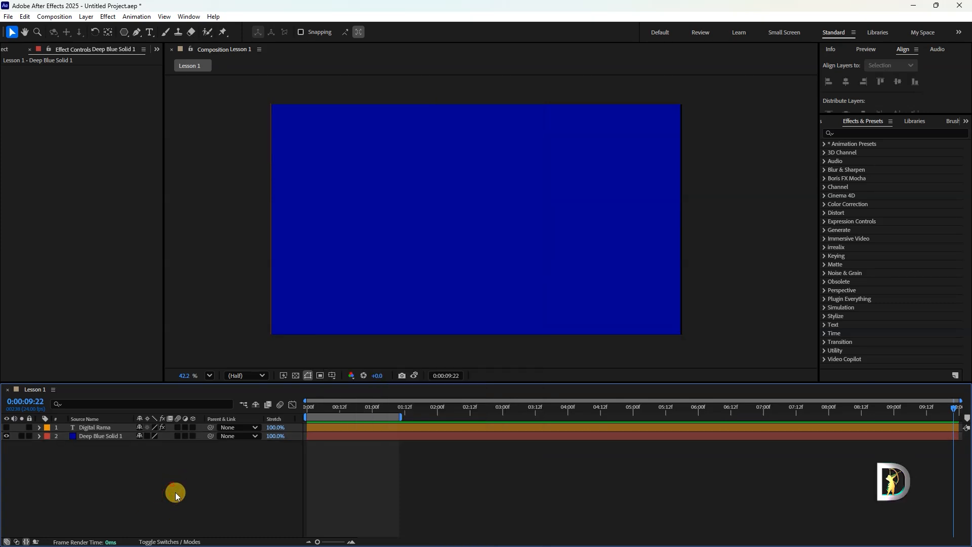
Show the Modes columns in the timeline and review the blending mode, track matte and parent choices for the Digital Rama layer.
{"action": "left_click", "coordinate": [170, 542]}
{"action": "left_click", "coordinate": [158, 429]}
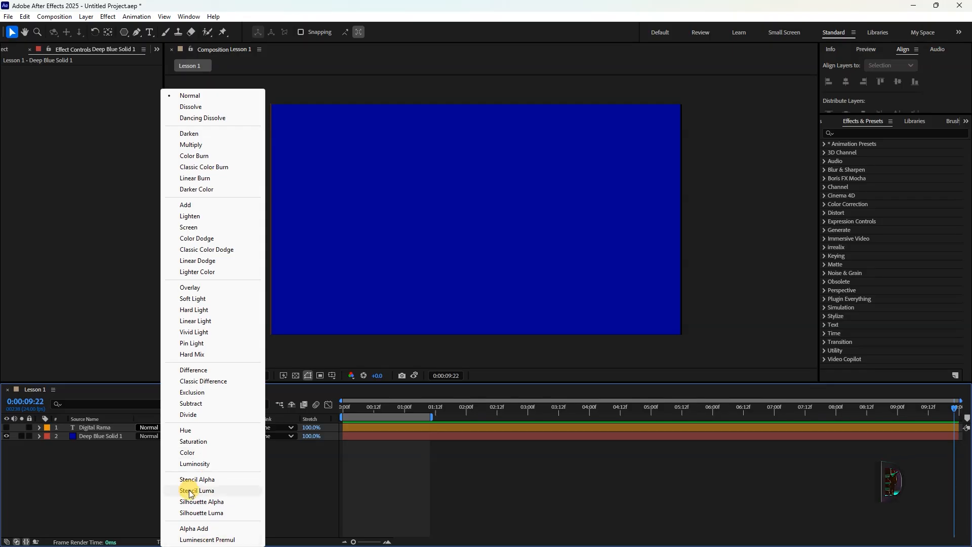
{"action": "left_click", "coordinate": [519, 474]}
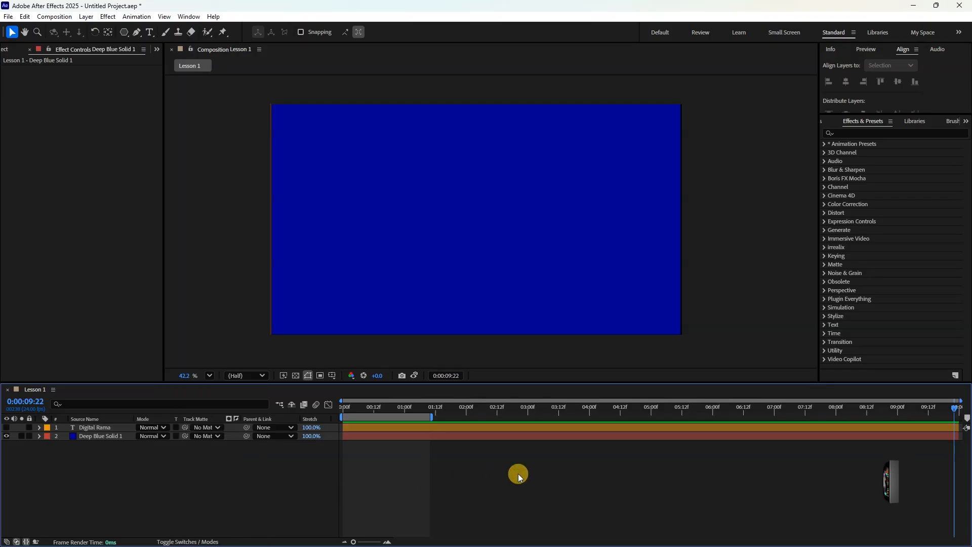
{"action": "left_click", "coordinate": [205, 429]}
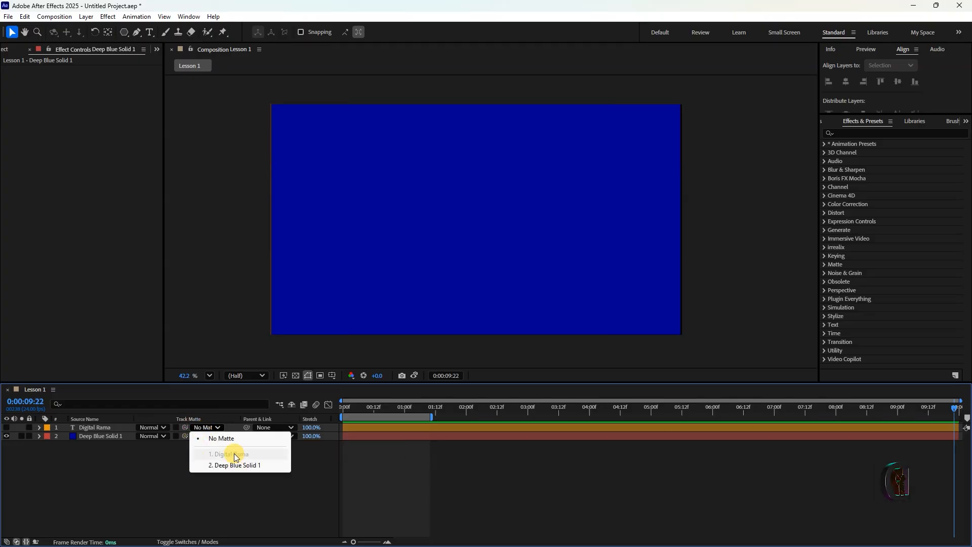
{"action": "left_click", "coordinate": [252, 509]}
{"action": "left_click", "coordinate": [268, 430]}
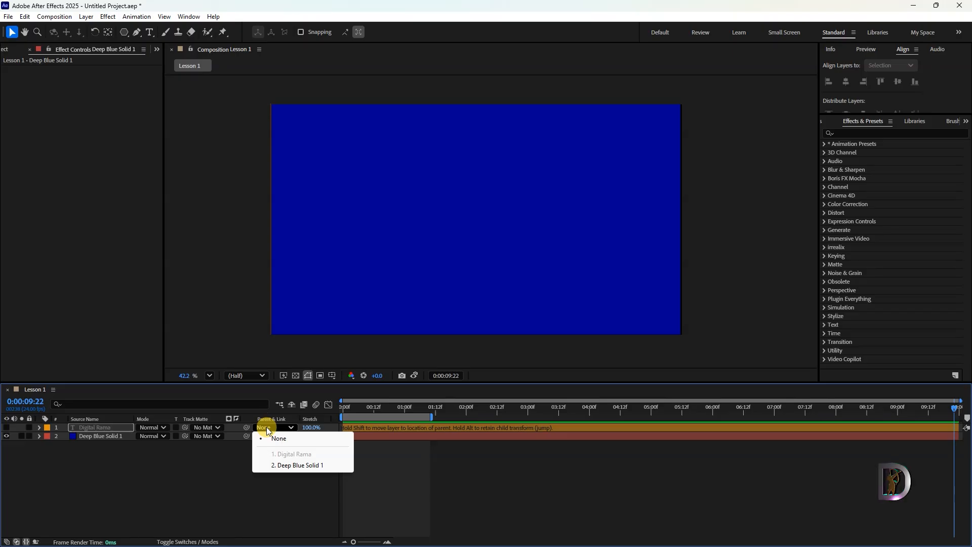
{"action": "left_click", "coordinate": [198, 482]}
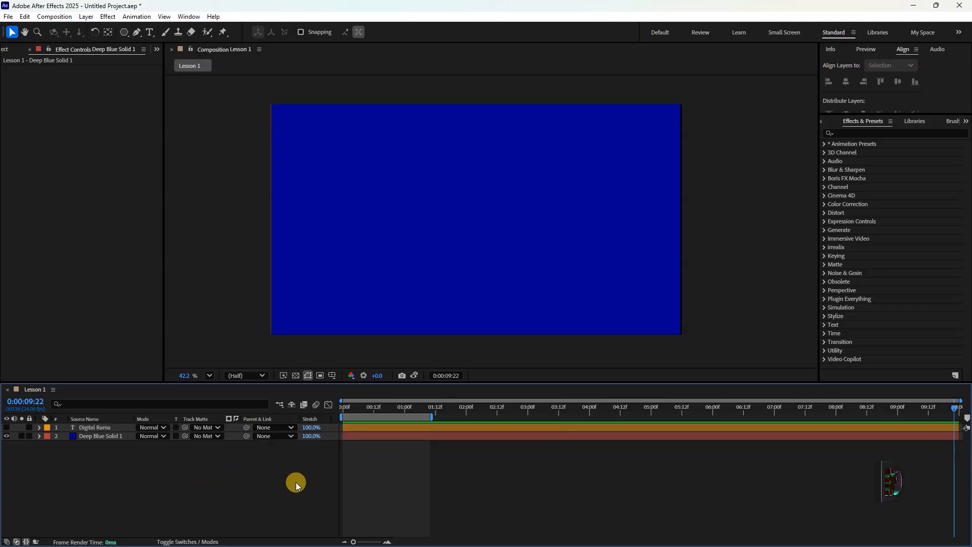
Apply the 4-Color Gradient effect from the Generate category to the Deep Blue Solid 1 layer.
{"action": "right_click", "coordinate": [364, 436]}
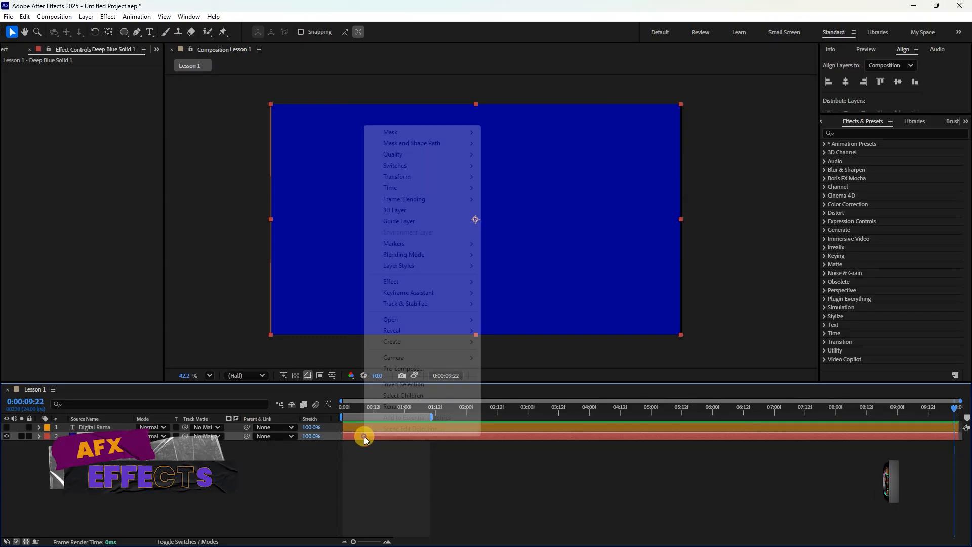
{"action": "mouse_move", "coordinate": [411, 281]}
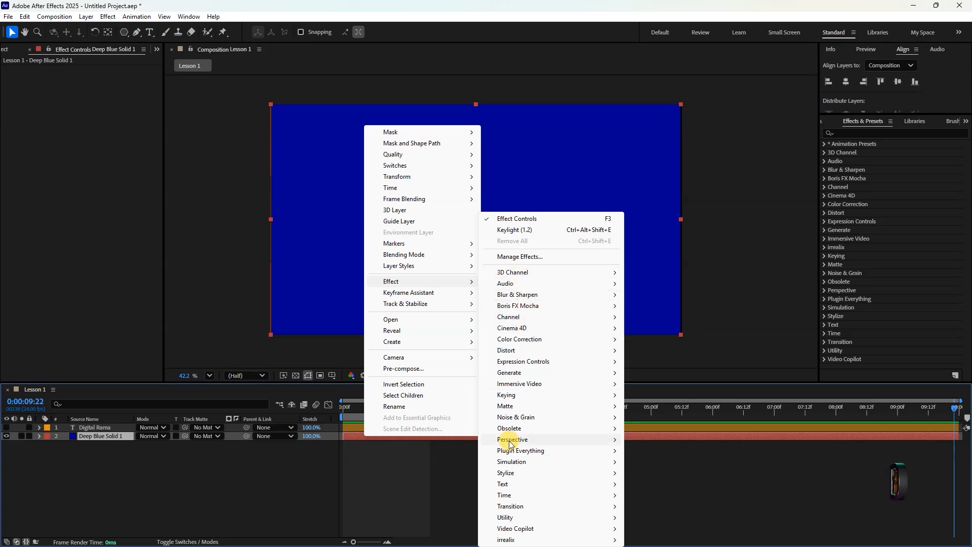
{"action": "mouse_move", "coordinate": [528, 377]}
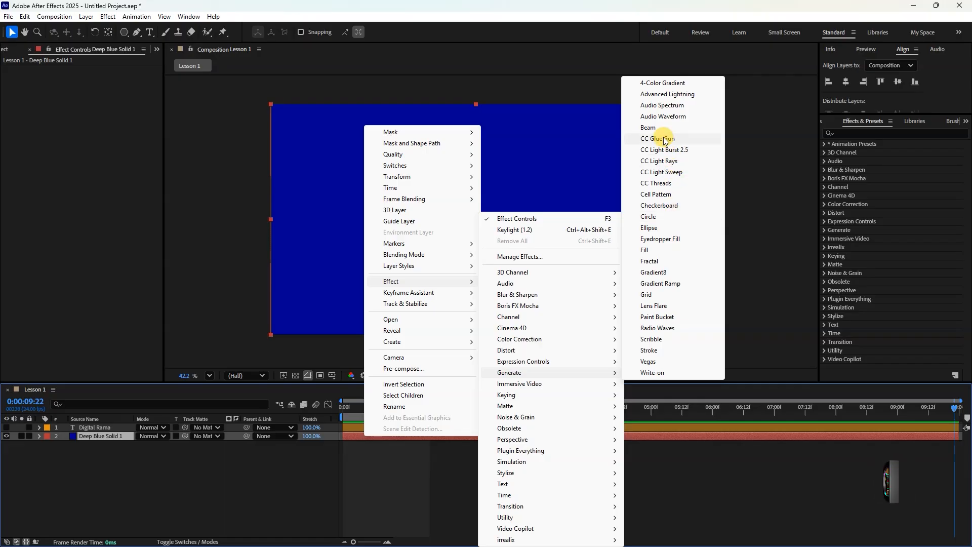
{"action": "left_click", "coordinate": [665, 87]}
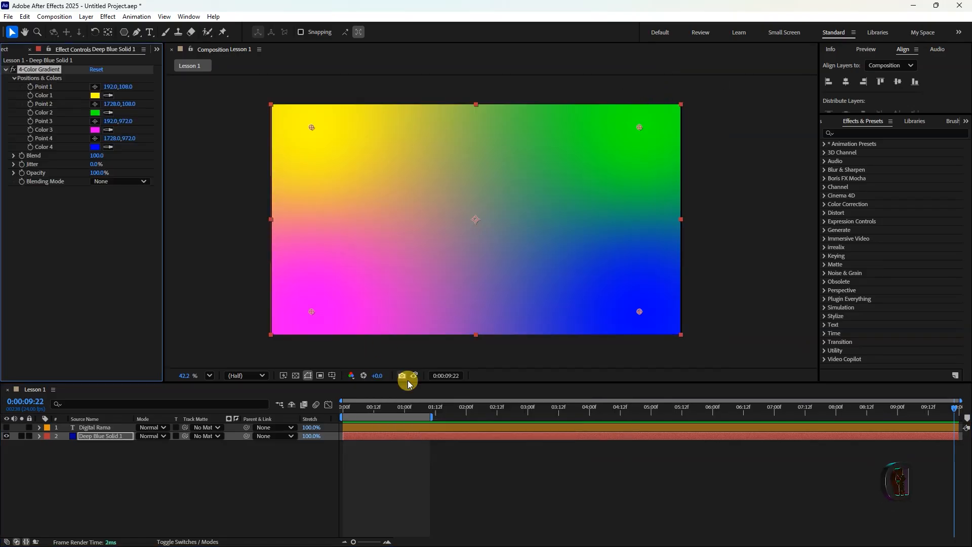
{"action": "left_click", "coordinate": [515, 476]}
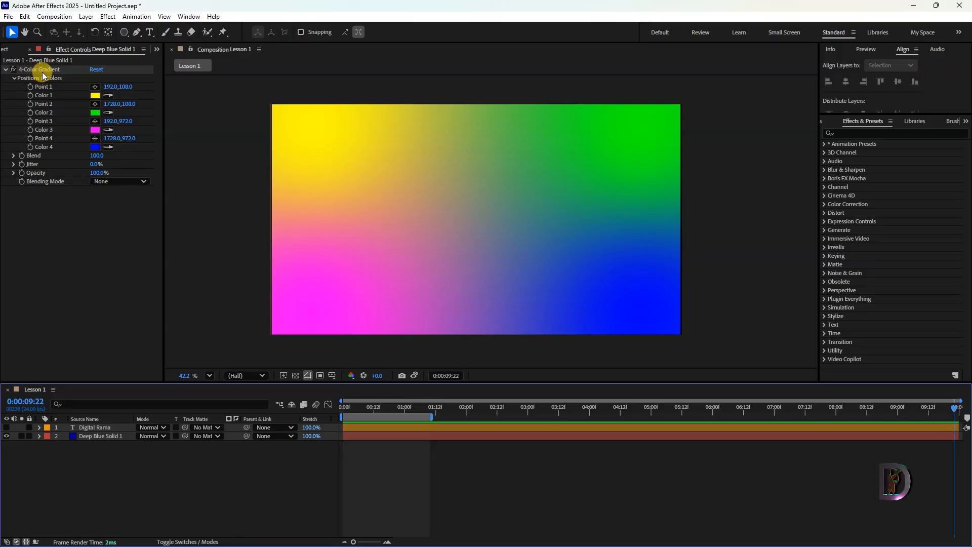
Change Color 1 of the 4-Color Gradient to red (FF0000).
{"action": "left_click", "coordinate": [95, 95]}
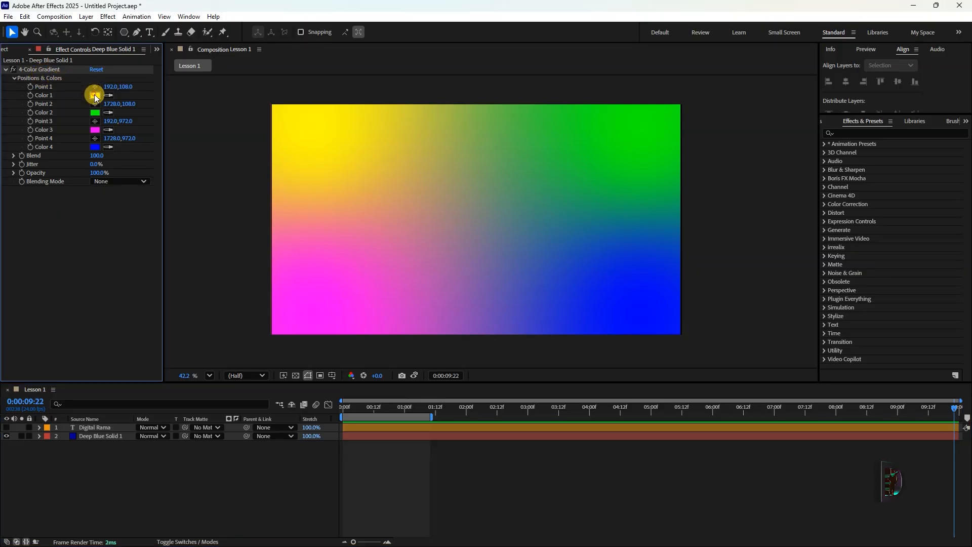
{"action": "left_click_drag", "start_coordinate": [505, 214], "coordinate": [512, 209]}
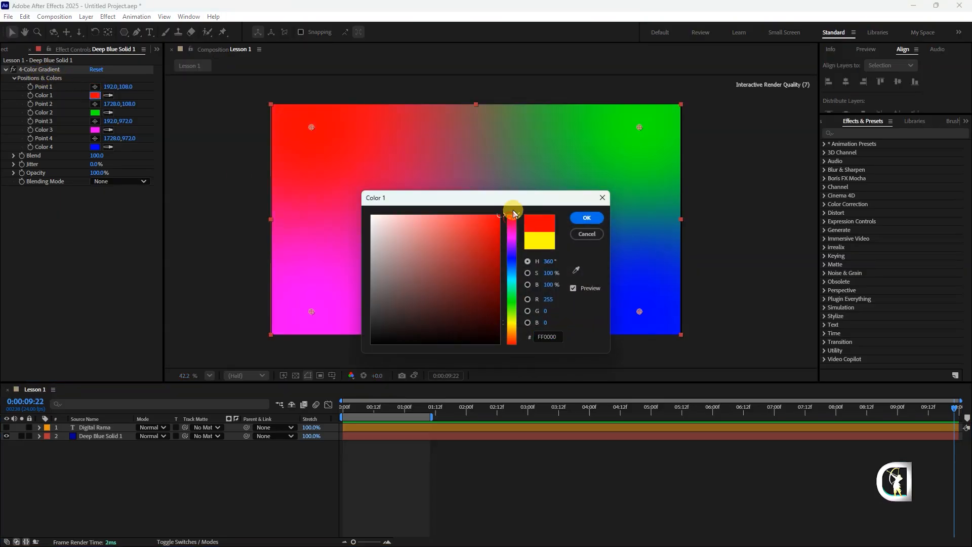
{"action": "left_click", "coordinate": [585, 209]}
{"action": "left_click", "coordinate": [540, 483]}
Add a keyframe for the gradient's Point 1 at 0:00:00:00 with its position set to 120.0,108.0.
{"action": "left_click_drag", "start_coordinate": [359, 408], "coordinate": [290, 391]}
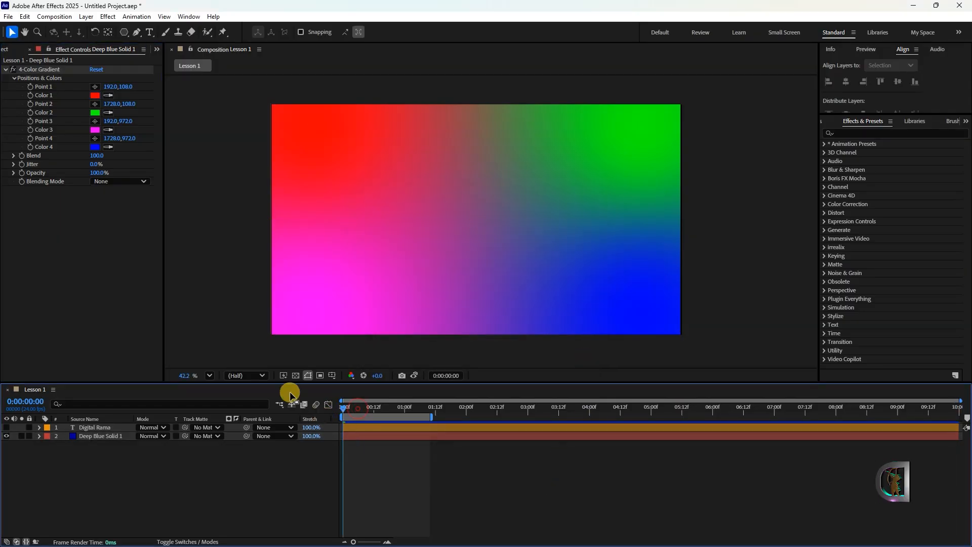
{"action": "left_click_drag", "start_coordinate": [109, 86], "coordinate": [71, 89]}
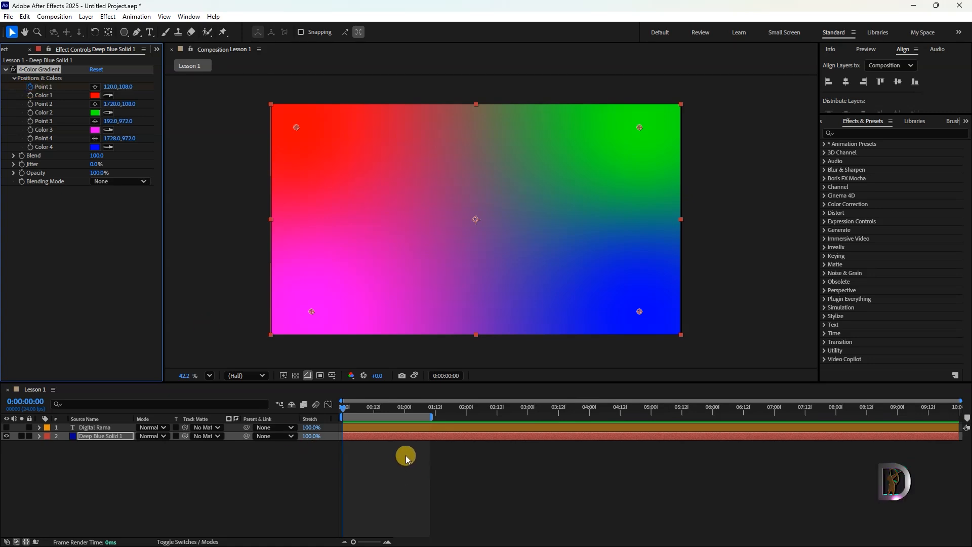
{"action": "left_click", "coordinate": [382, 462]}
Reveal the keyframed Point 1 of Deep Blue Solid 1 in the timeline and expand all 4-Color Gradient properties.
{"action": "left_click", "coordinate": [360, 438]}
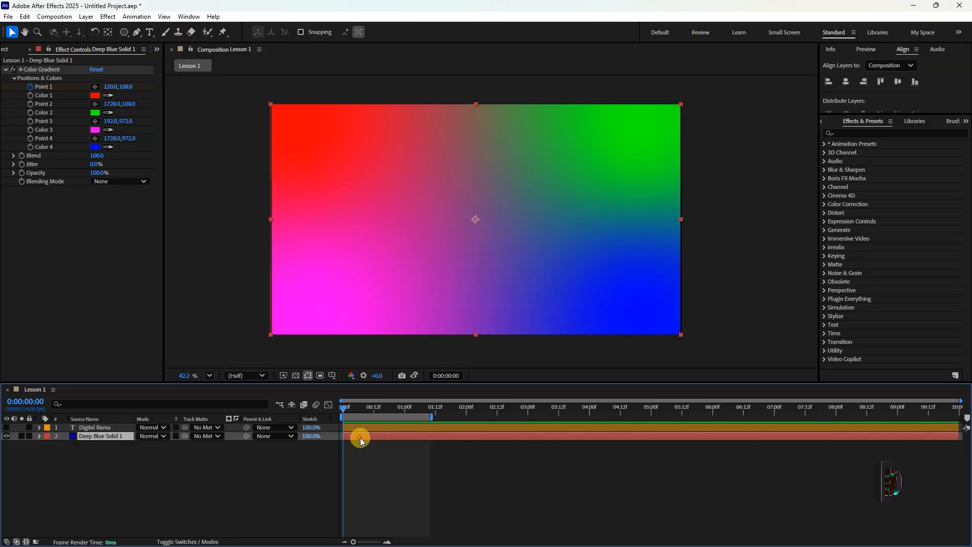
{"action": "key", "text": "u"}
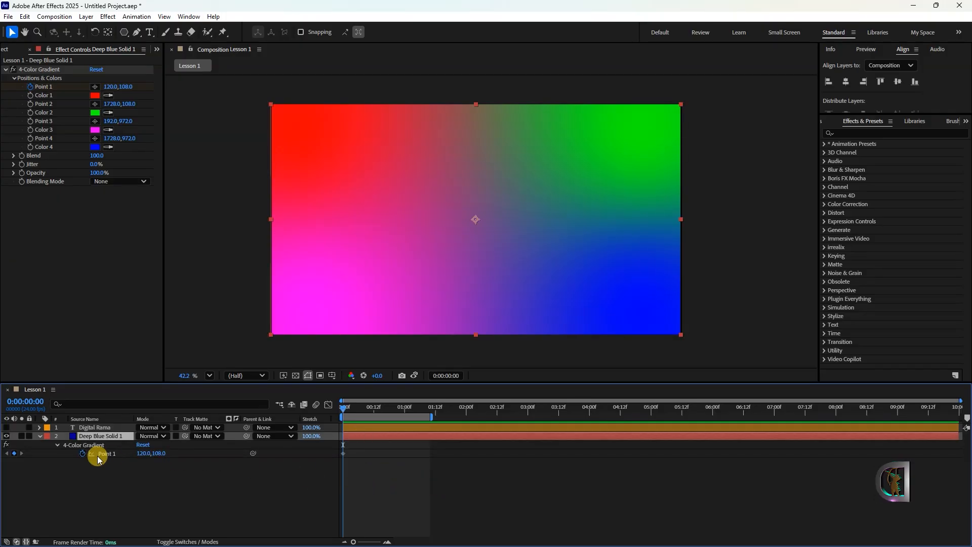
{"action": "left_click", "coordinate": [57, 445]}
{"action": "left_click", "coordinate": [57, 445]}
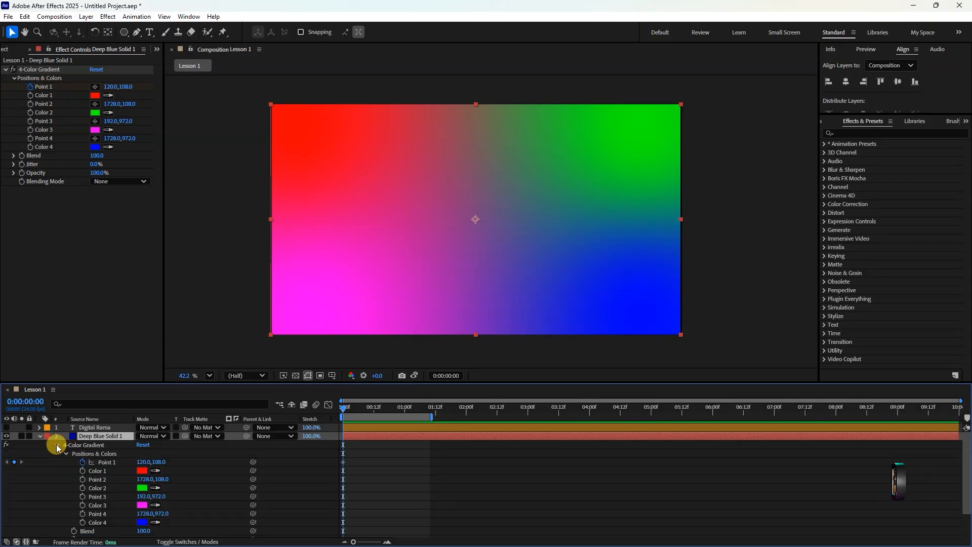
{"action": "left_click", "coordinate": [450, 487]}
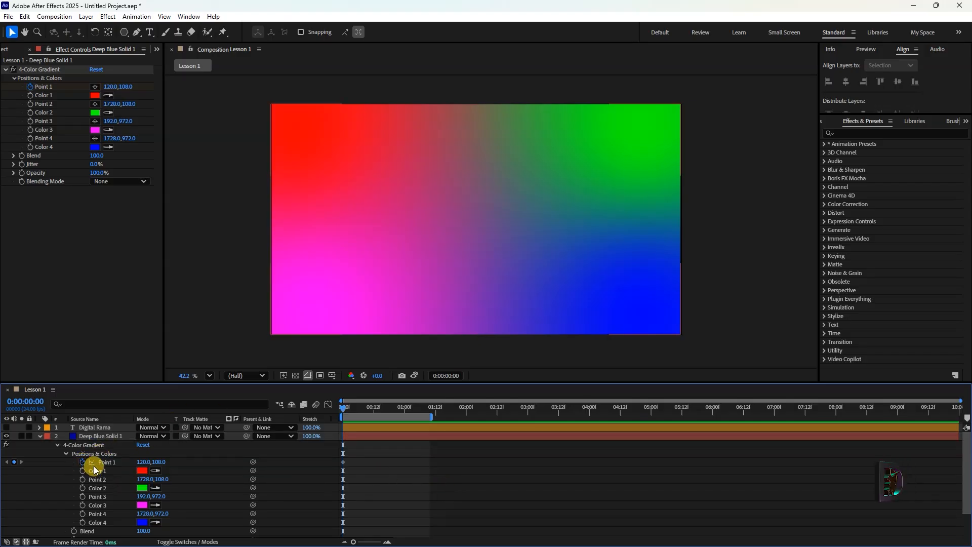
Add a second Point 1 keyframe at 0:00:00:13 with its position set to 1612.0,108.0.
{"action": "left_click_drag", "start_coordinate": [343, 407], "coordinate": [477, 437]}
{"action": "left_click", "coordinate": [367, 457]}
{"action": "left_click", "coordinate": [510, 509]}
{"action": "left_click", "coordinate": [348, 465]}
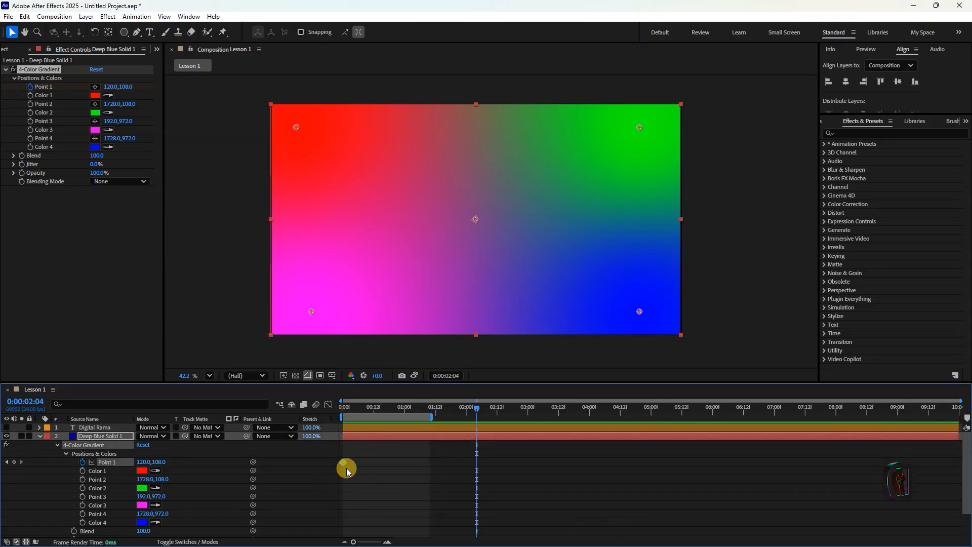
{"action": "left_click_drag", "start_coordinate": [343, 408], "coordinate": [378, 440]}
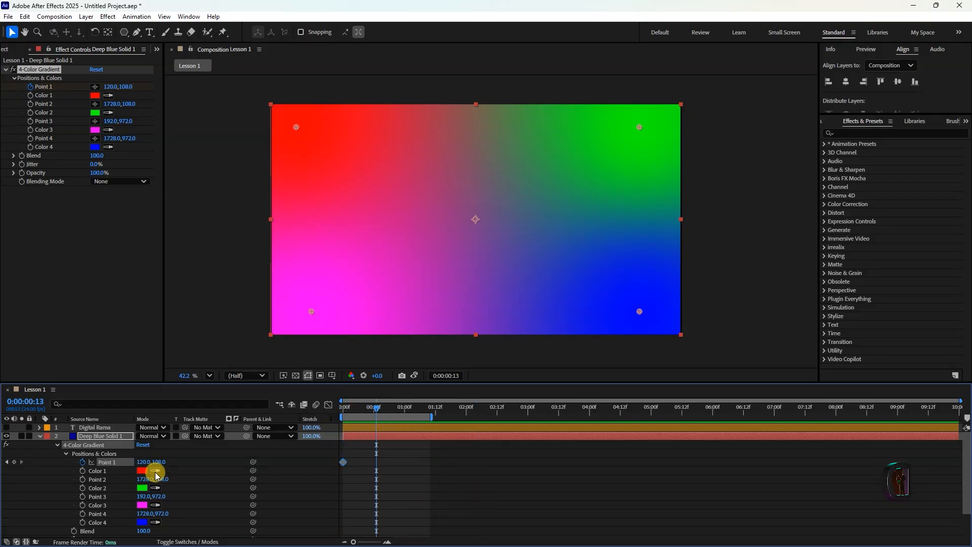
{"action": "left_click_drag", "start_coordinate": [140, 462], "coordinate": [924, 491]}
Preview the Point 1 gradient animation from the start of the composition and return to 0:00:00:00.
{"action": "left_click_drag", "start_coordinate": [360, 407], "coordinate": [344, 406]}
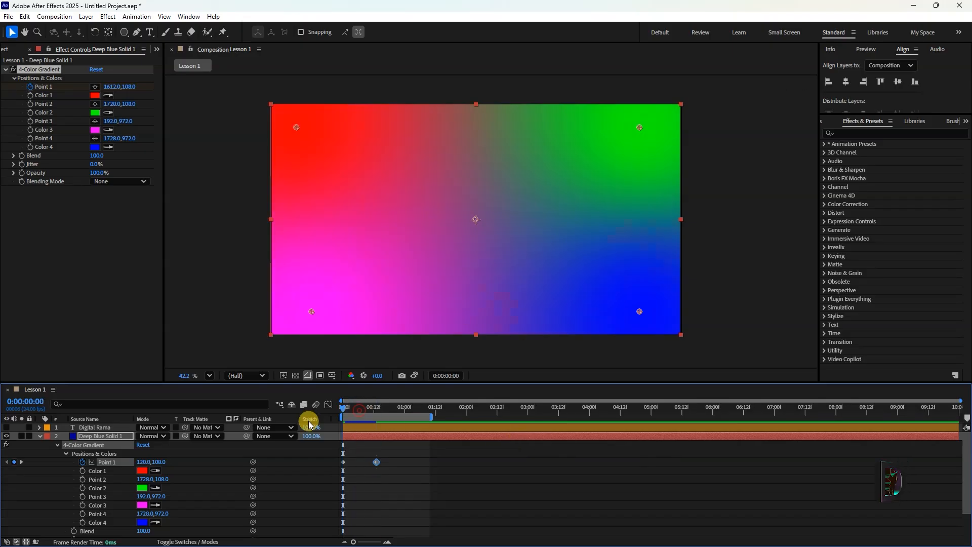
{"action": "key", "text": "space"}
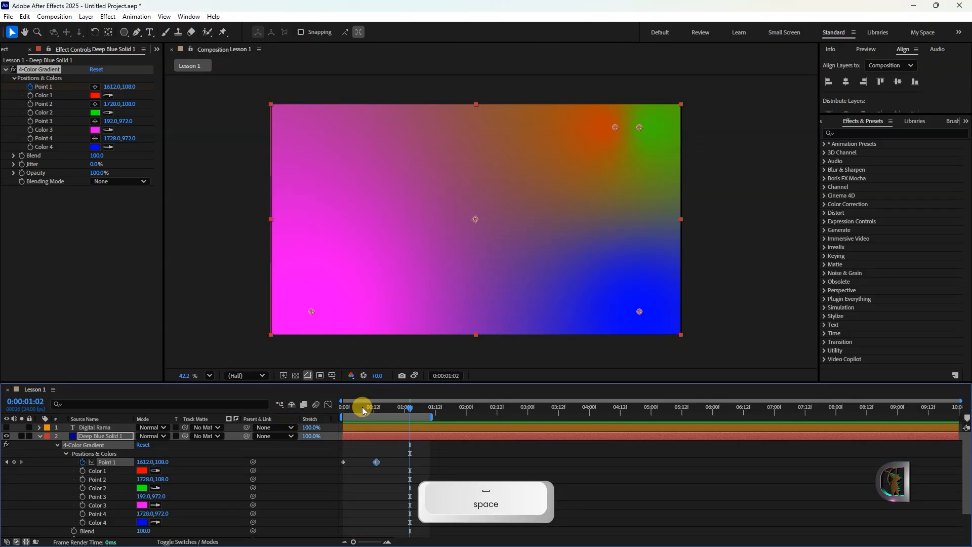
{"action": "key", "text": "space"}
{"action": "left_click_drag", "start_coordinate": [355, 407], "coordinate": [327, 414]}
Delete both Point 1 keyframes of the 4-Color Gradient.
{"action": "left_click_drag", "start_coordinate": [412, 456], "coordinate": [329, 479]}
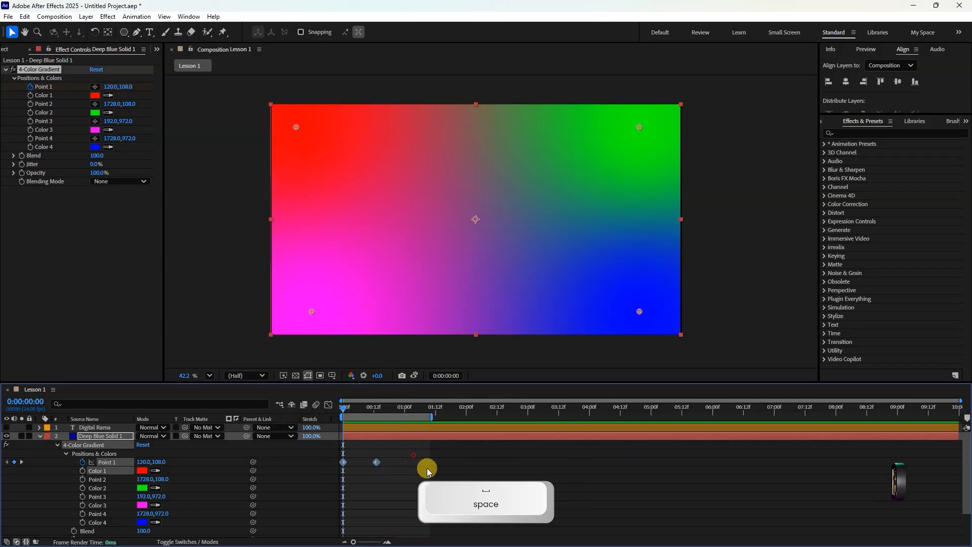
{"action": "key", "text": "Delete"}
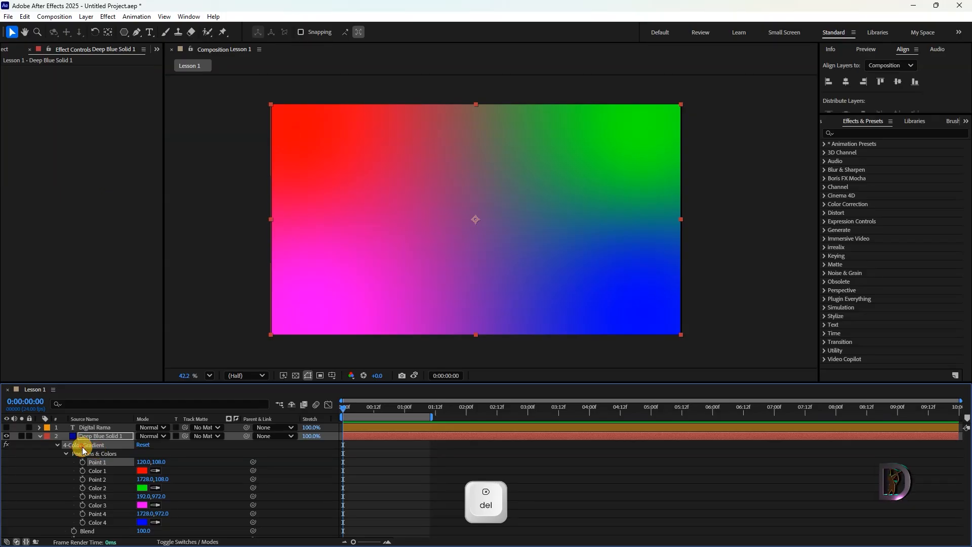
Try deleting the 4-Color Gradient effect from Deep Blue Solid 1 and undo the deletion.
{"action": "key", "text": "Delete"}
{"action": "key", "text": "ctrl+z"}
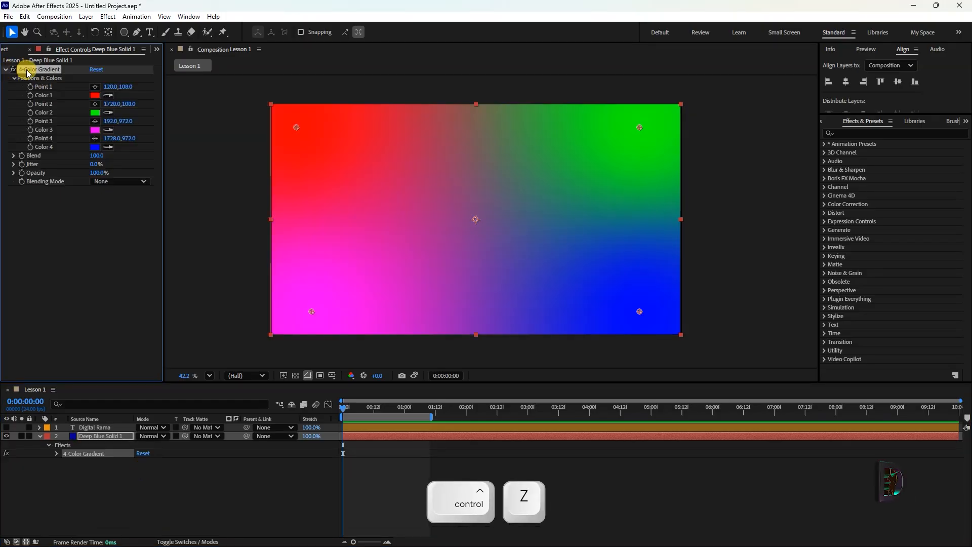
{"action": "key", "text": "Delete"}
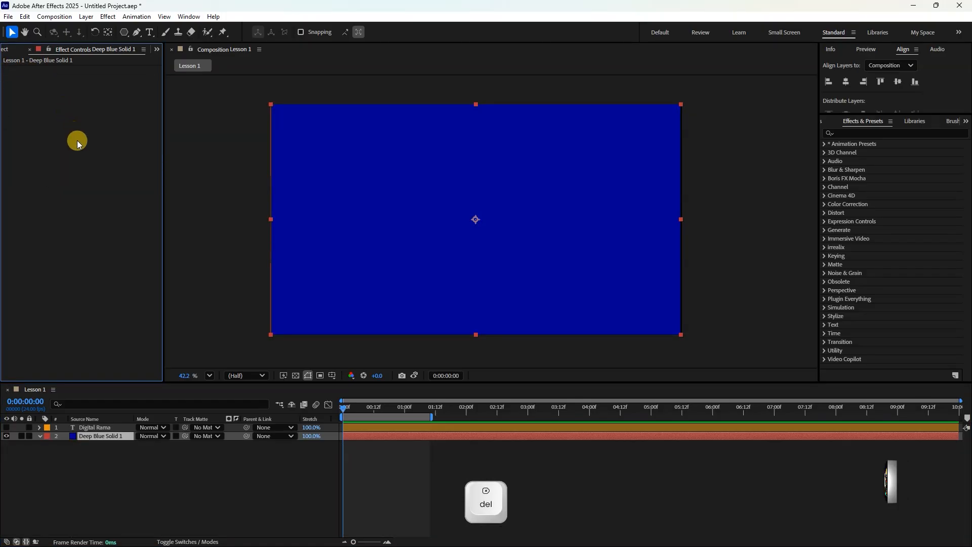
{"action": "key", "text": "ctrl+z"}
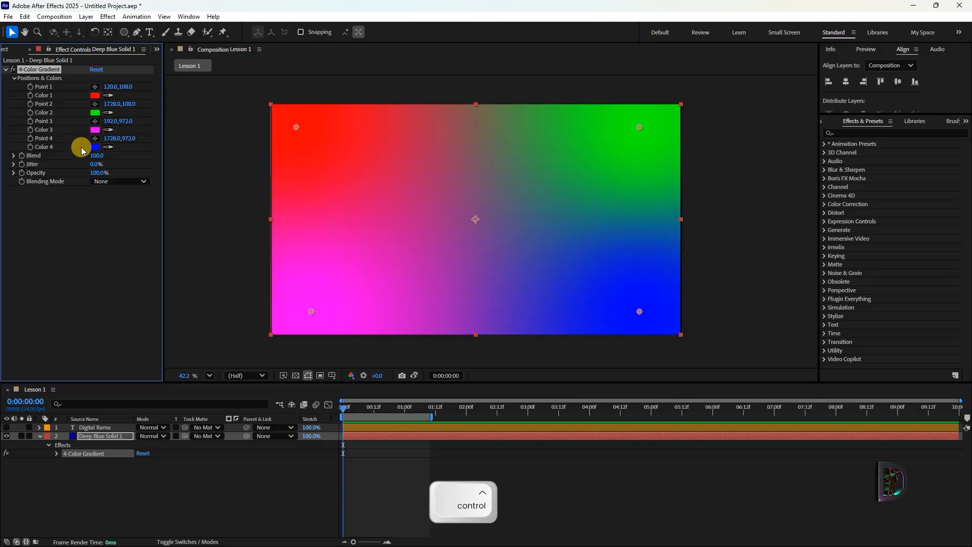
Compare Deep Blue Solid 1 with the 4-Color Gradient disabled and enabled, and delete the effect from the layer.
{"action": "left_click", "coordinate": [12, 70]}
{"action": "left_click", "coordinate": [13, 70]}
{"action": "left_click", "coordinate": [12, 70]}
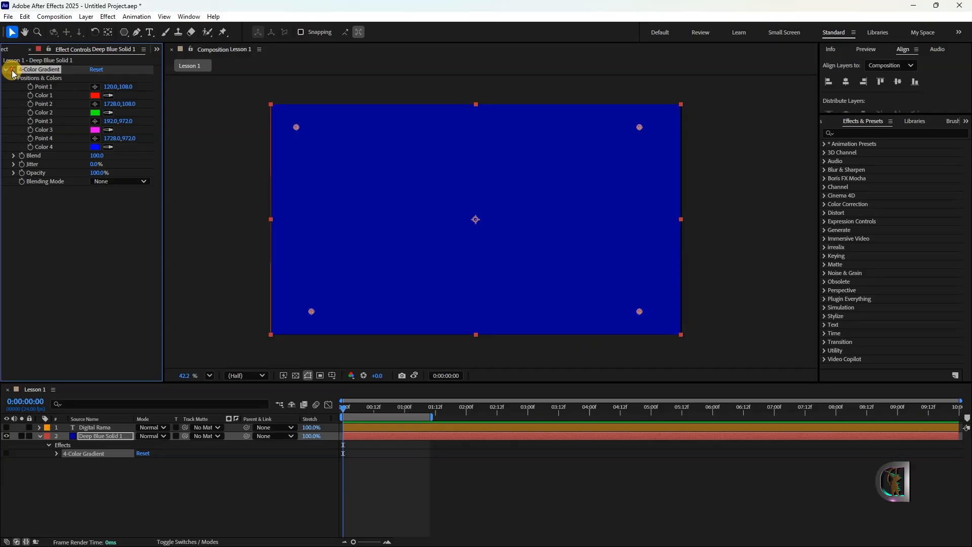
{"action": "left_click", "coordinate": [13, 70]}
{"action": "left_click", "coordinate": [12, 70]}
{"action": "left_click", "coordinate": [12, 70]}
{"action": "left_click", "coordinate": [12, 70]}
{"action": "left_click", "coordinate": [12, 70]}
{"action": "left_click", "coordinate": [12, 70]}
{"action": "left_click", "coordinate": [12, 70]}
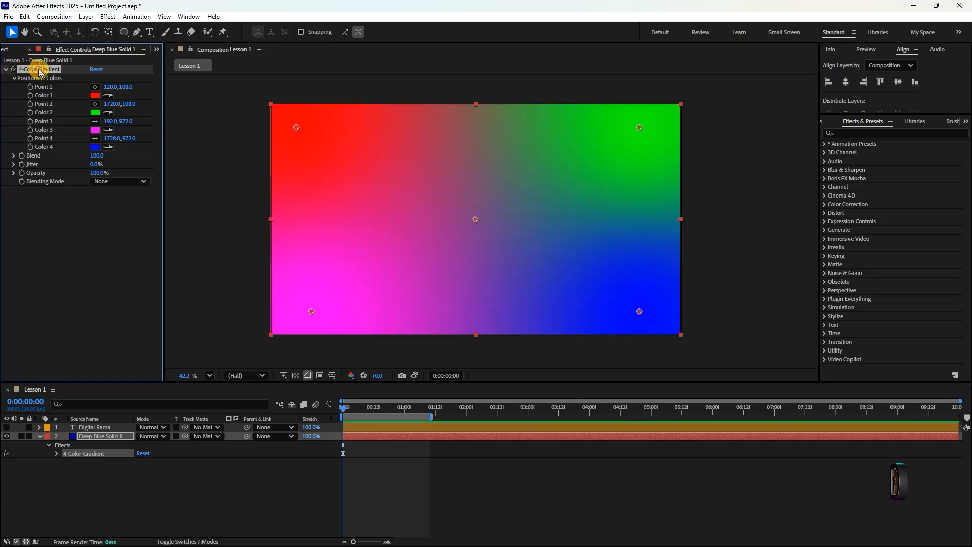
{"action": "key", "text": "Delete"}
Look through the effect categories for Deep Blue Solid 1 and apply the Fractal effect from Generate.
{"action": "right_click", "coordinate": [373, 436]}
{"action": "mouse_move", "coordinate": [423, 279]}
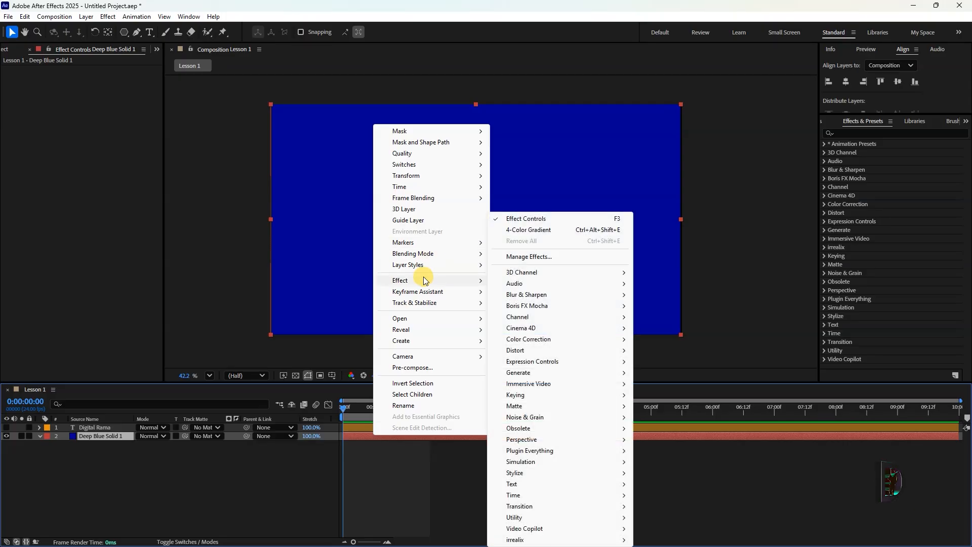
{"action": "mouse_move", "coordinate": [536, 274]}
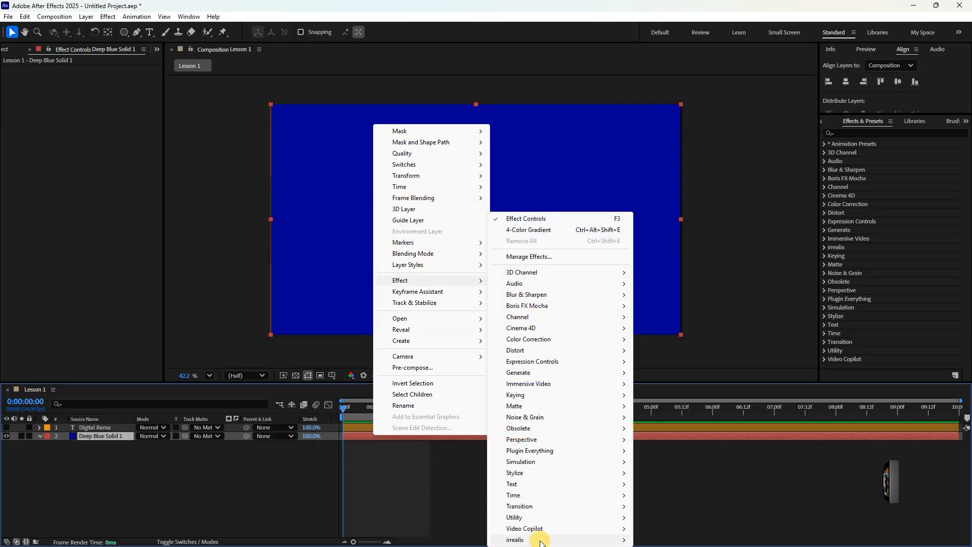
{"action": "mouse_move", "coordinate": [540, 532]}
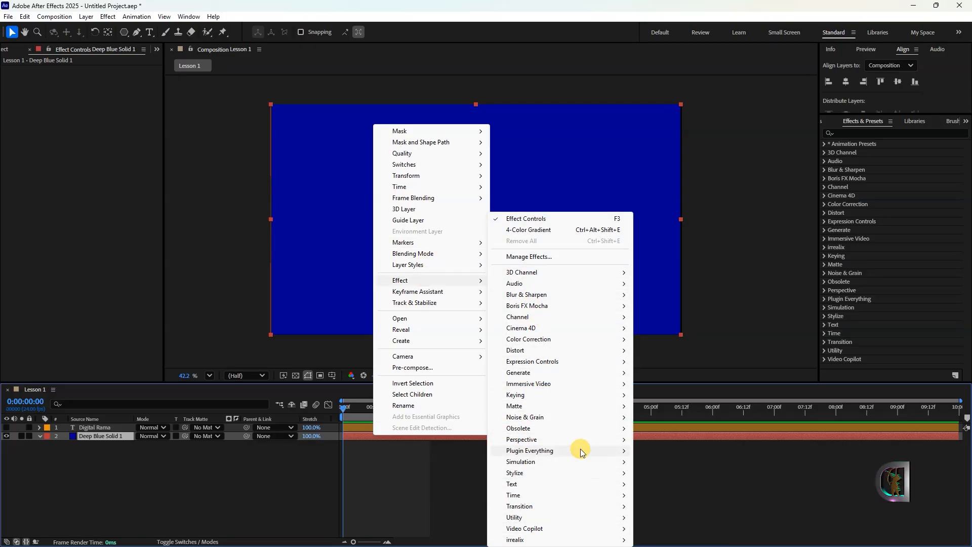
{"action": "mouse_move", "coordinate": [581, 449]}
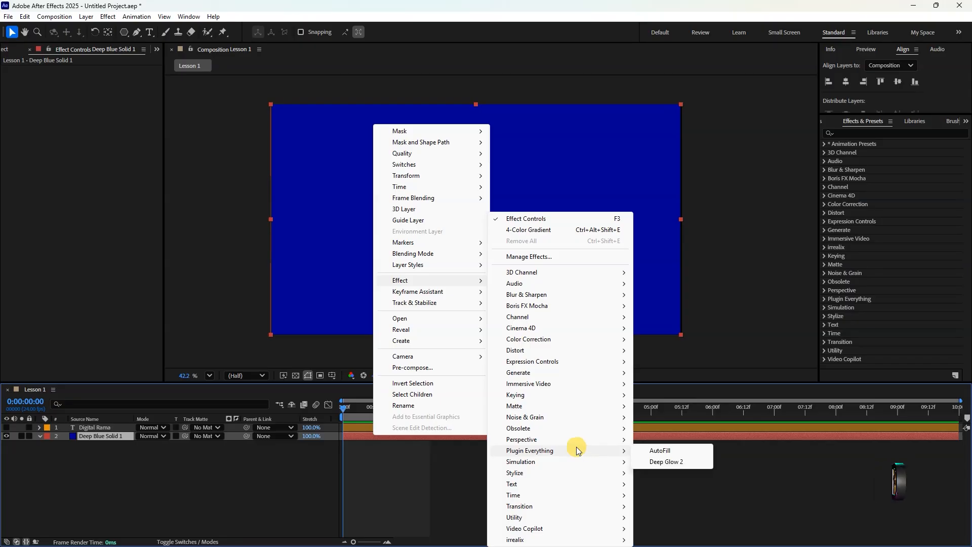
{"action": "mouse_move", "coordinate": [533, 375]}
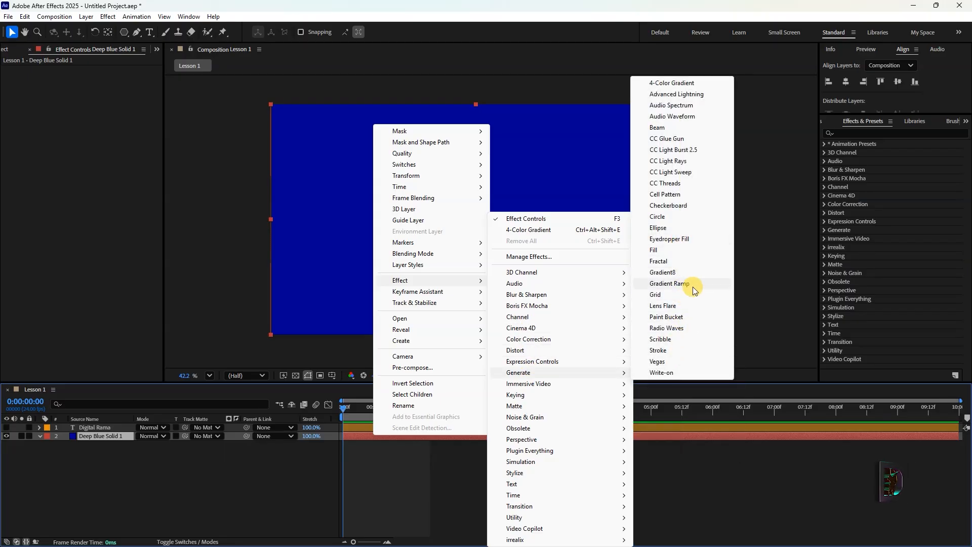
{"action": "left_click", "coordinate": [687, 261]}
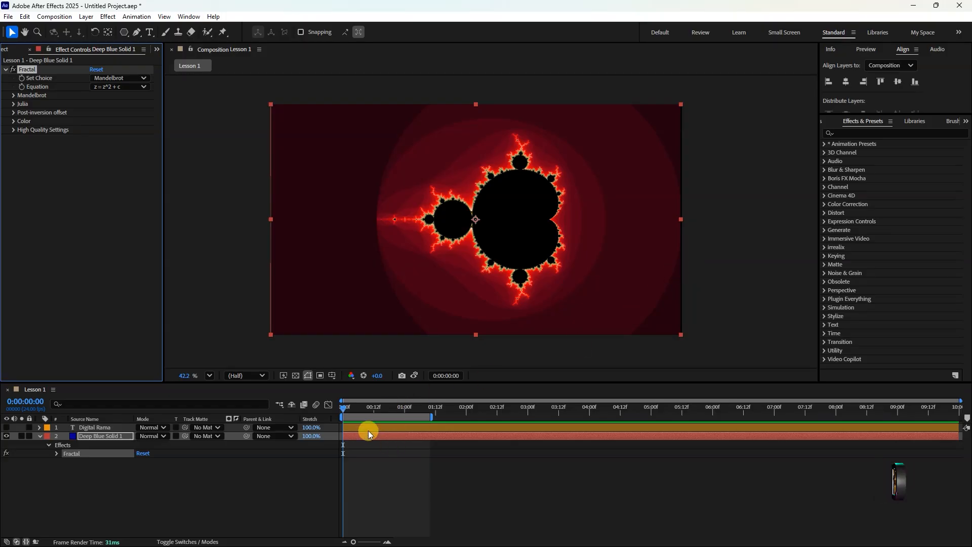
Remove the Fractal effect from Deep Blue Solid 1.
{"action": "left_click", "coordinate": [351, 412]}
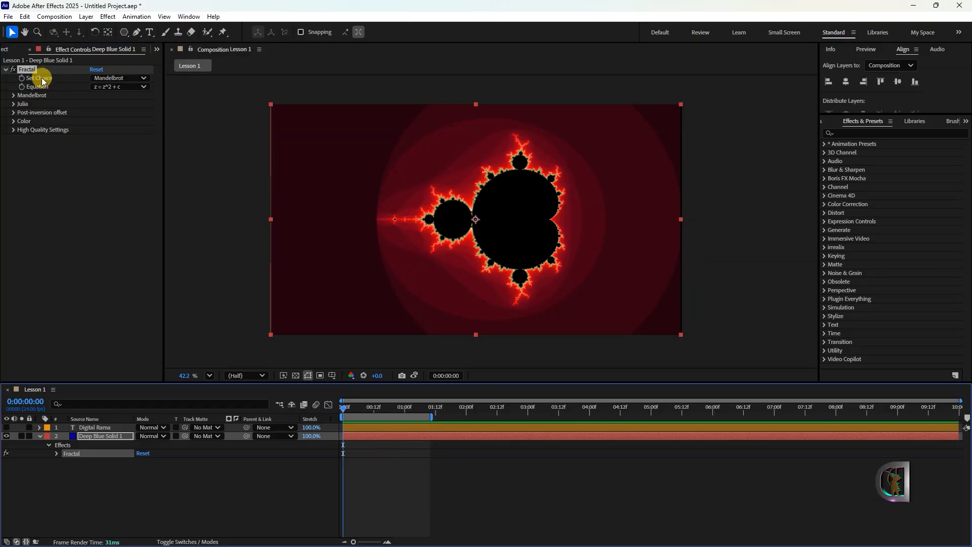
{"action": "left_click", "coordinate": [28, 75]}
{"action": "key", "text": "Delete"}
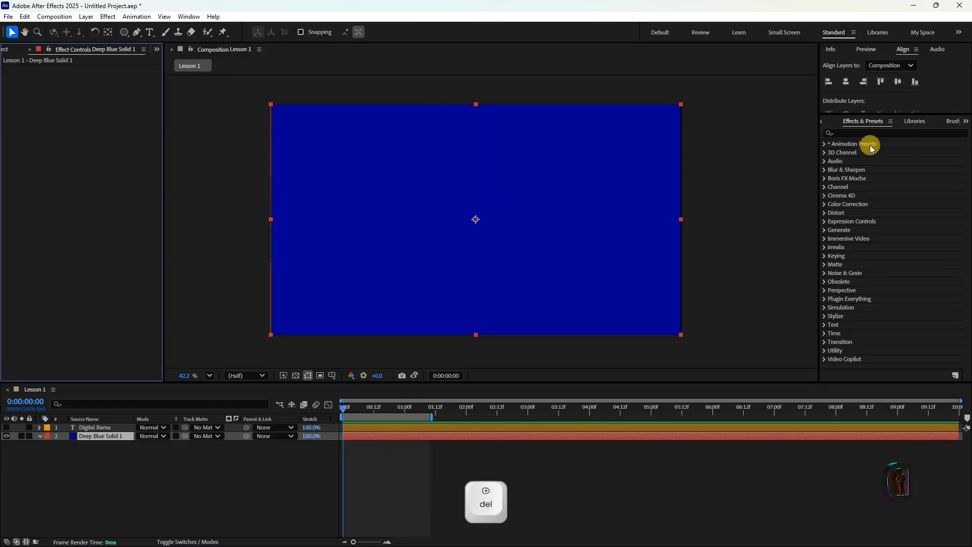
Search the effects and presets for "fract" and apply Fractal Noise to the Deep Blue Solid 1 layer.
{"action": "left_click", "coordinate": [861, 130]}
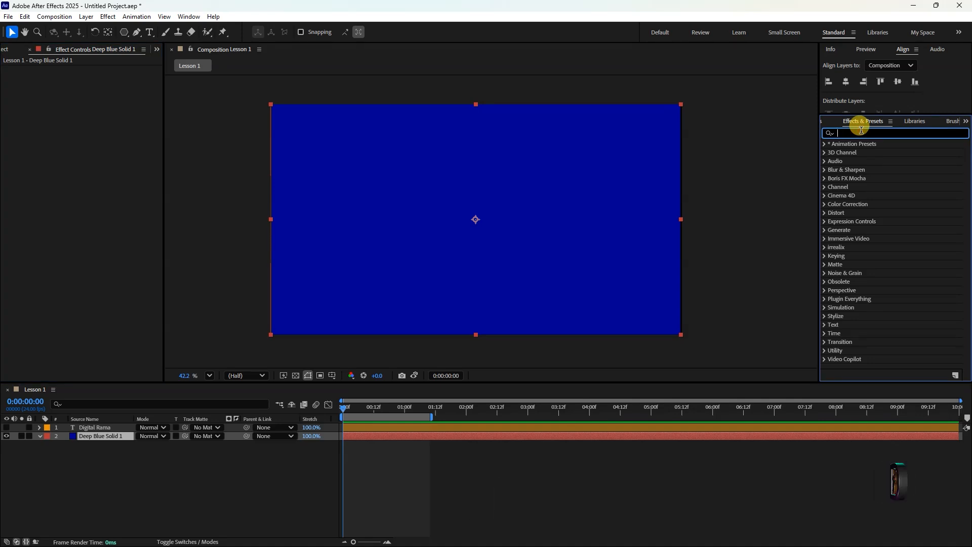
{"action": "type", "text": "fract"}
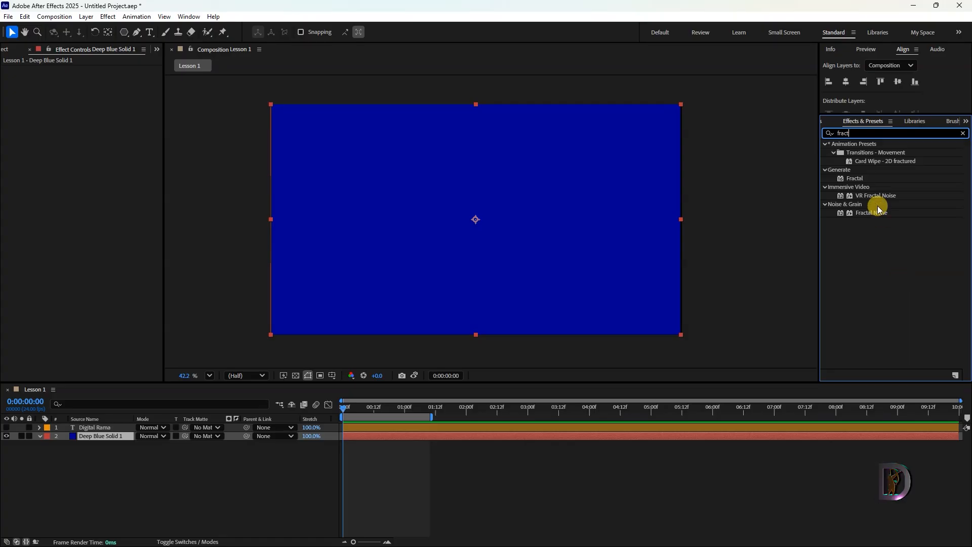
{"action": "left_click_drag", "start_coordinate": [871, 214], "coordinate": [474, 444]}
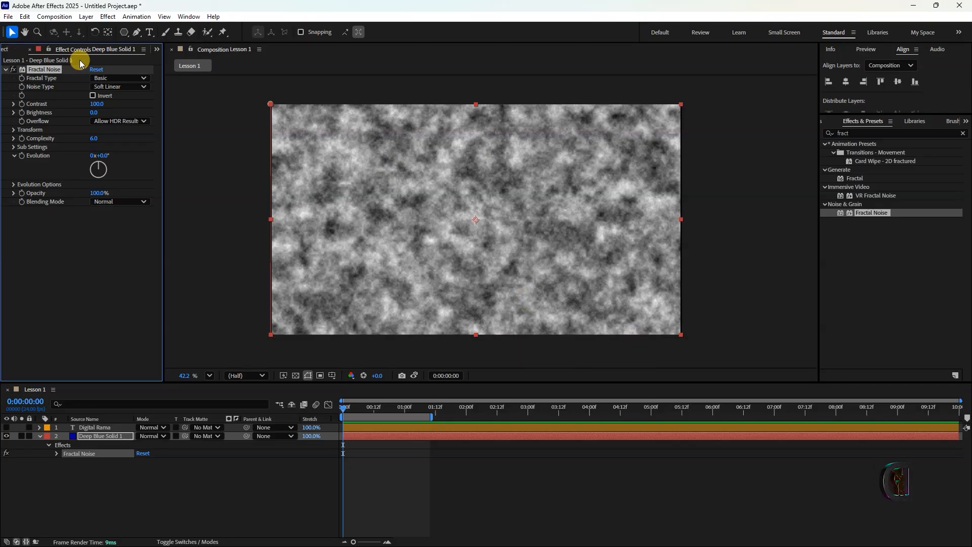
Try the Subscale and Turbulent Smooth fractal types on Fractal Noise, and set Contrast to 69 and Brightness to 22.
{"action": "left_click", "coordinate": [110, 81]}
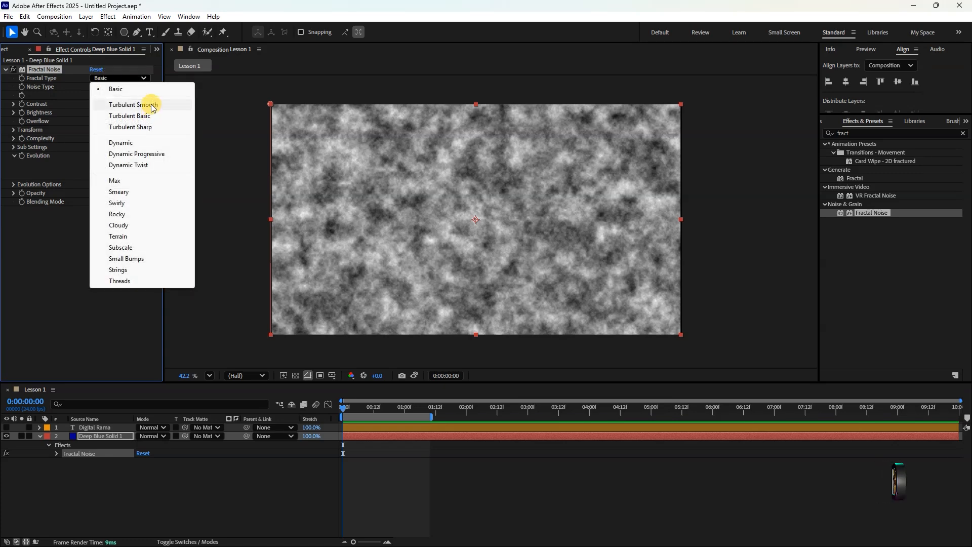
{"action": "left_click", "coordinate": [120, 247]}
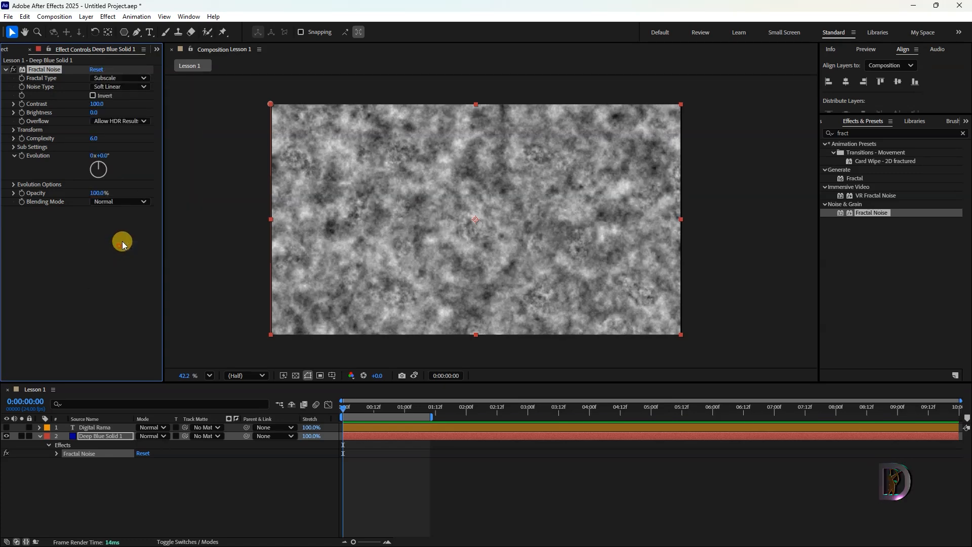
{"action": "left_click", "coordinate": [119, 80]}
{"action": "left_click", "coordinate": [134, 104]}
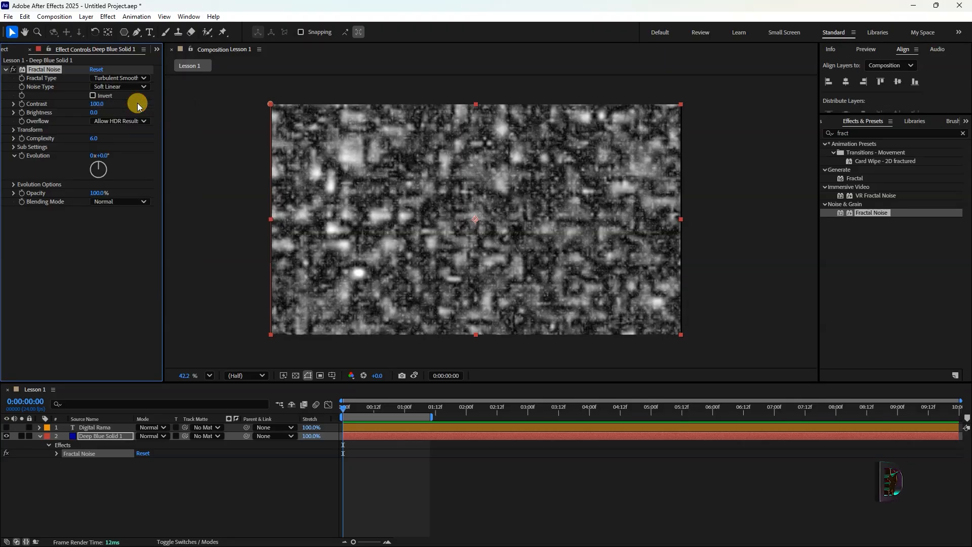
{"action": "mouse_move", "coordinate": [95, 106]}
{"action": "left_mouse_down"}
{"action": "mouse_move", "coordinate": [58, 98]}
{"action": "mouse_move", "coordinate": [104, 108]}
{"action": "mouse_move", "coordinate": [95, 108]}
{"action": "left_mouse_up"}
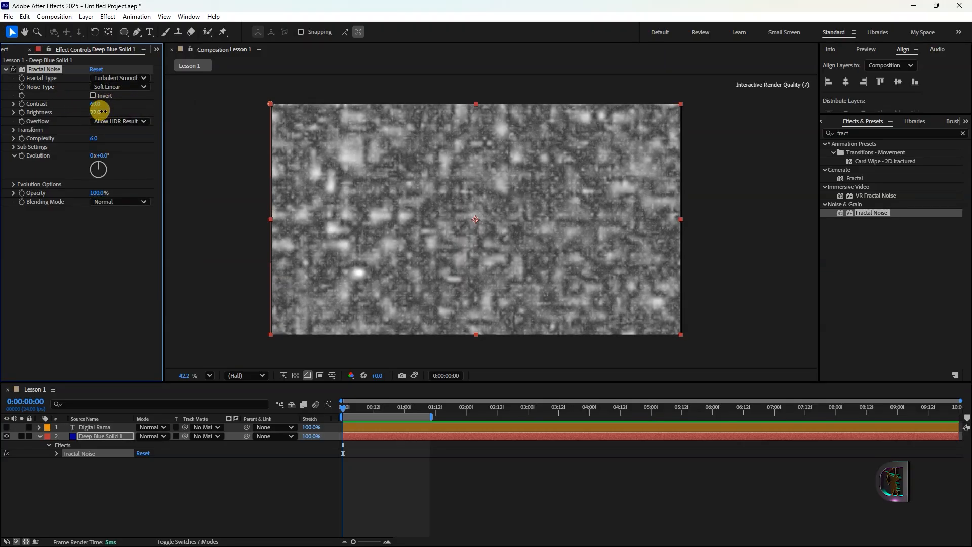
Set the Fractal Noise transform rotation to 1x+201° and expand the Scale setting.
{"action": "left_click", "coordinate": [13, 130]}
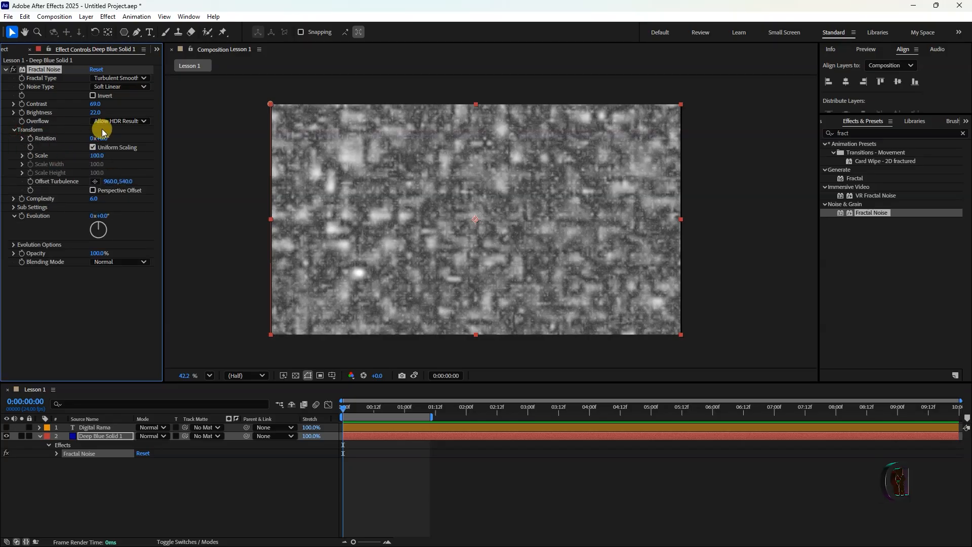
{"action": "left_click_drag", "start_coordinate": [103, 139], "coordinate": [399, 151]}
{"action": "left_click", "coordinate": [23, 156]}
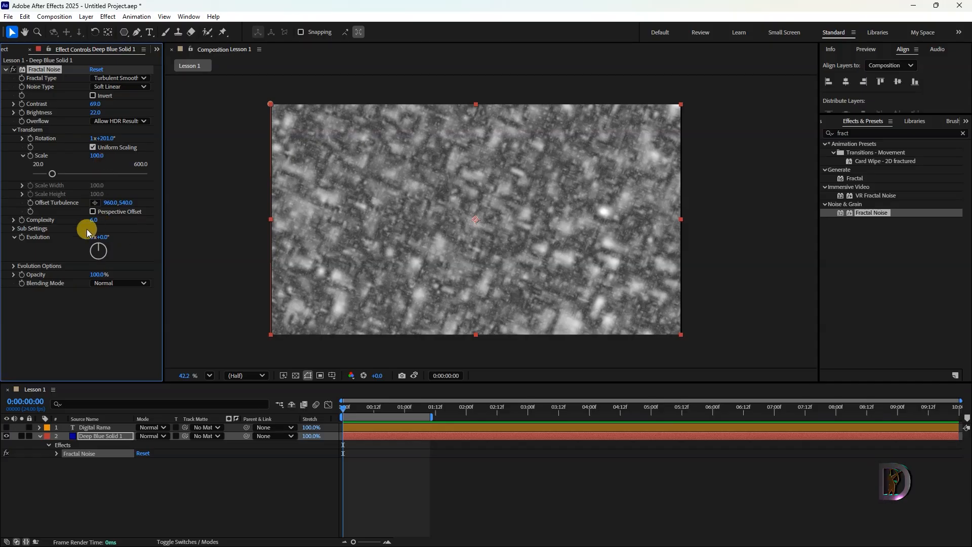
Set the Fractal Noise Sub Influence to 80.4, Sub Scaling to 82.9 and Sub Rotation to 1x+358°.
{"action": "left_click", "coordinate": [14, 231]}
{"action": "left_click_drag", "start_coordinate": [94, 239], "coordinate": [313, 250]}
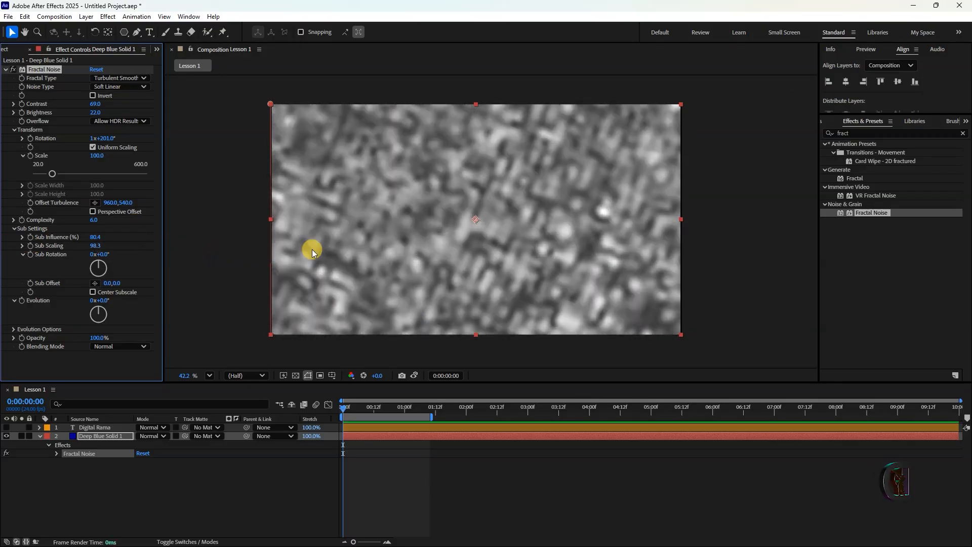
{"action": "left_click_drag", "start_coordinate": [112, 247], "coordinate": [65, 244]}
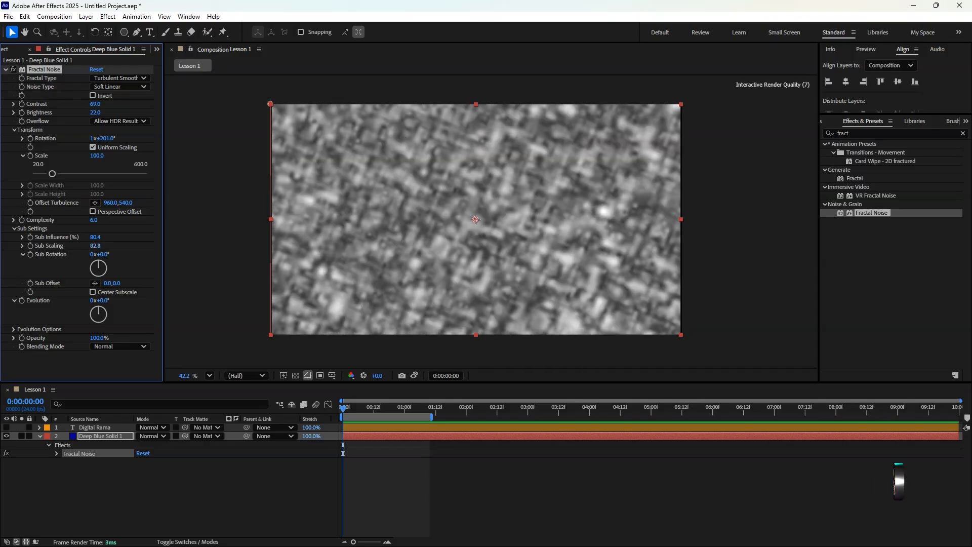
{"action": "left_click_drag", "start_coordinate": [99, 254], "coordinate": [399, 306]}
Set the noise type to Spline, the fractal type to Dynamic Progressive, Contrast to 224 and Brightness to -34.
{"action": "left_click", "coordinate": [120, 87]}
{"action": "left_click", "coordinate": [116, 131]}
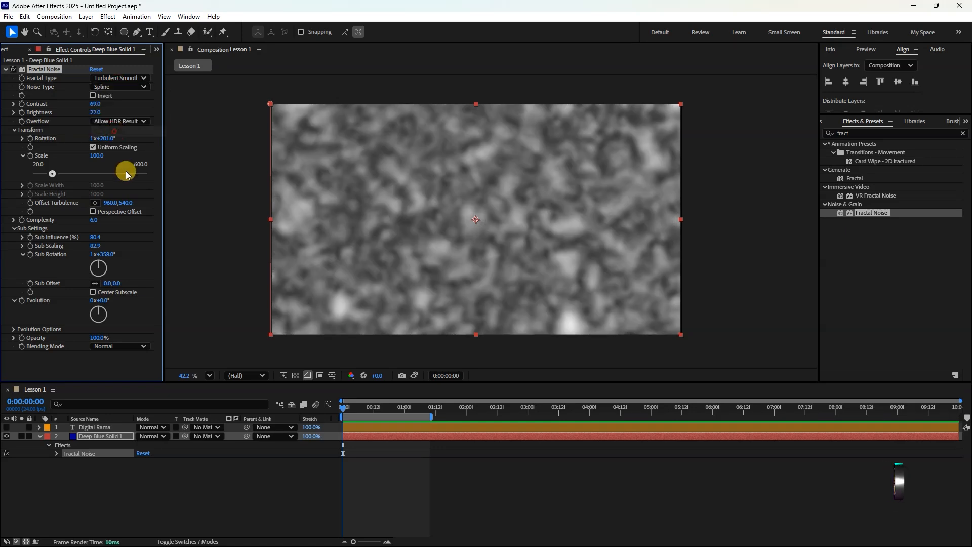
{"action": "left_click", "coordinate": [124, 78]}
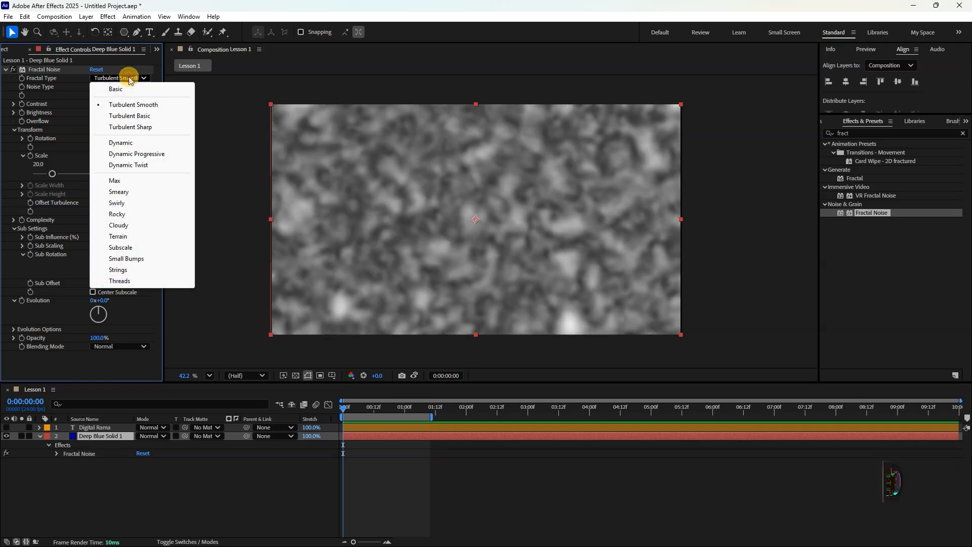
{"action": "left_click", "coordinate": [128, 153]}
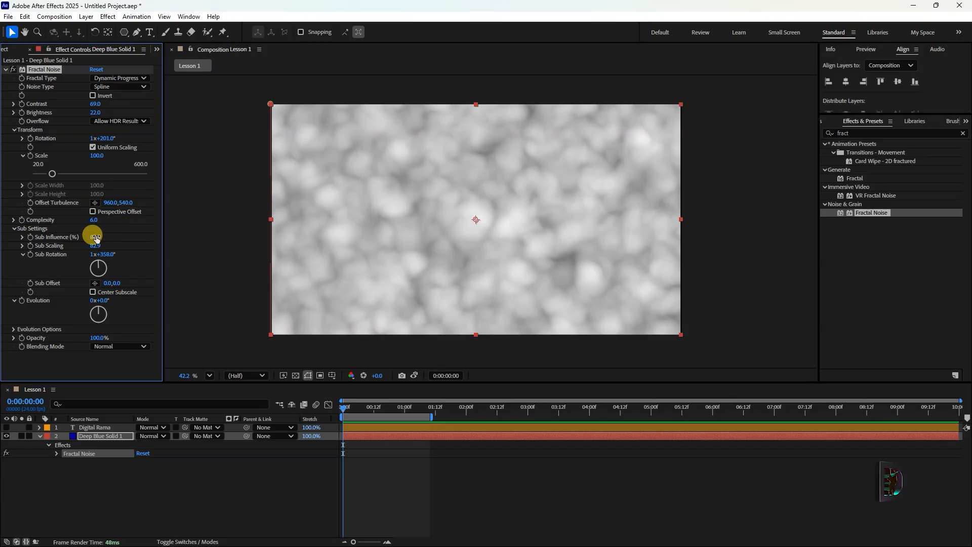
{"action": "left_click_drag", "start_coordinate": [85, 113], "coordinate": [165, 97]}
Set the Fractal Noise Sub Influence to 92.3, Sub Scaling to 74.4 and Sub Rotation to 1x+184°, and deselect the layer.
{"action": "left_click_drag", "start_coordinate": [94, 245], "coordinate": [237, 241]}
{"action": "left_click_drag", "start_coordinate": [457, 240], "coordinate": [154, 238]}
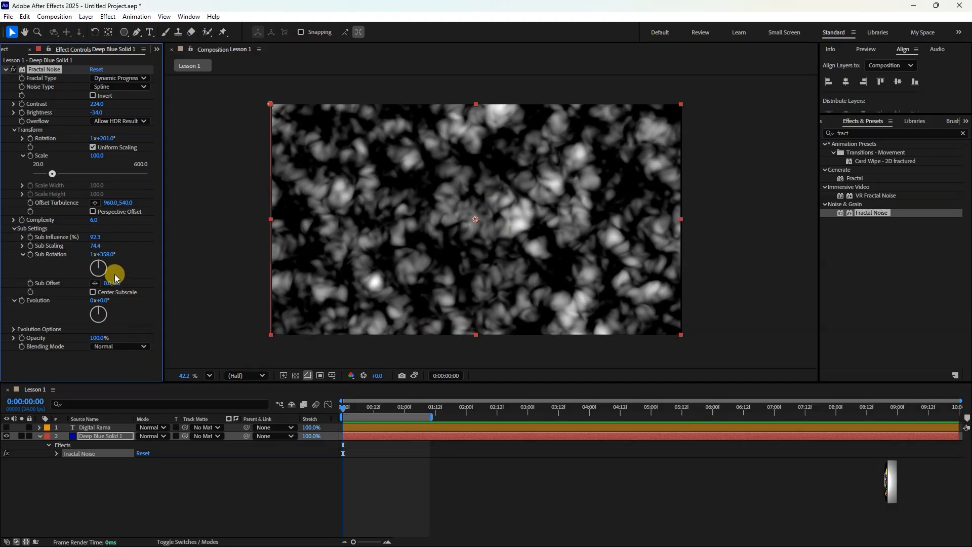
{"action": "left_click_drag", "start_coordinate": [108, 258], "coordinate": [25, 261]}
{"action": "left_click", "coordinate": [517, 467]}
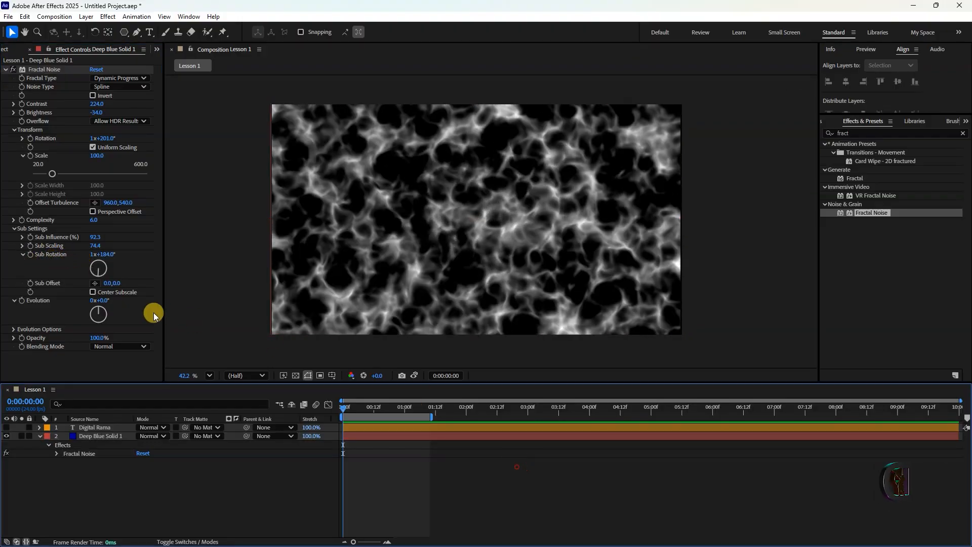
Try out the Fractal Noise opacity and reduce the noise Scale to 49.
{"action": "left_click_drag", "start_coordinate": [91, 338], "coordinate": [135, 339]}
{"action": "left_click_drag", "start_coordinate": [105, 161], "coordinate": [71, 159]}
{"action": "left_click", "coordinate": [527, 490]}
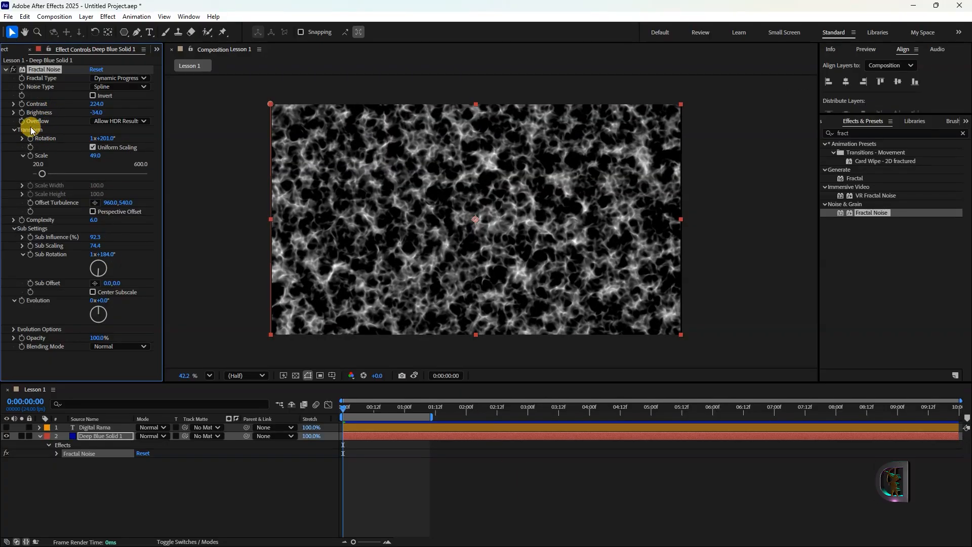
Try Cycle Evolution with different revolution counts, turn it off, and set Evolution to 3x+144°.
{"action": "left_click", "coordinate": [12, 130]}
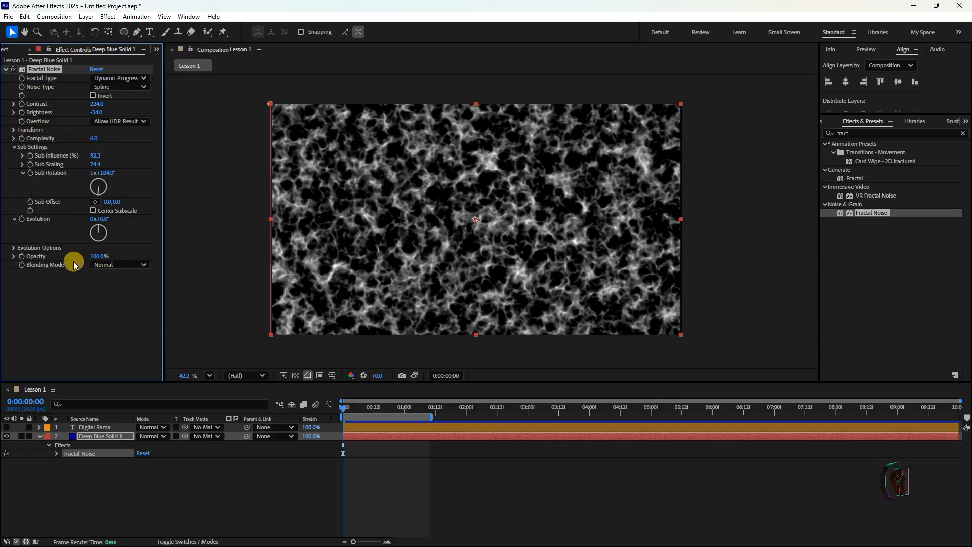
{"action": "left_click", "coordinate": [13, 249]}
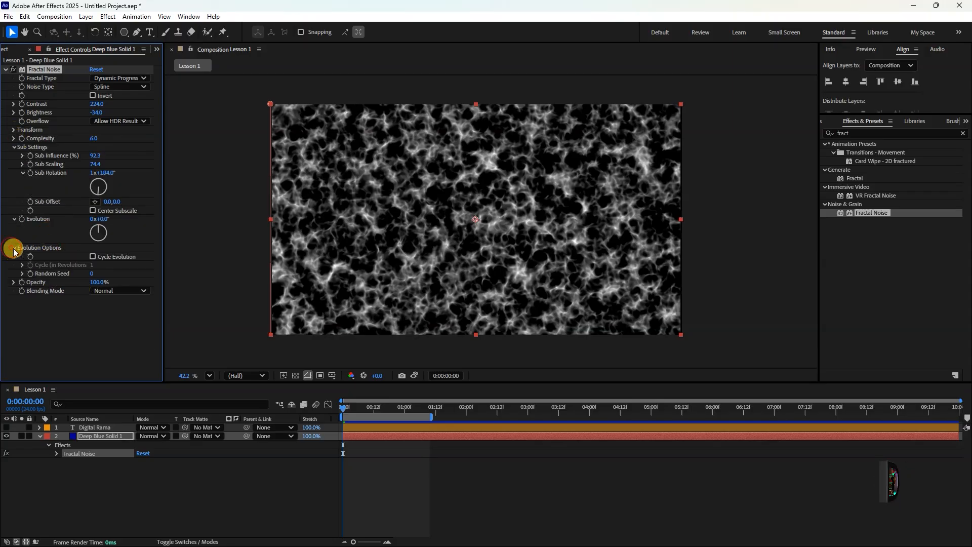
{"action": "left_click", "coordinate": [92, 256]}
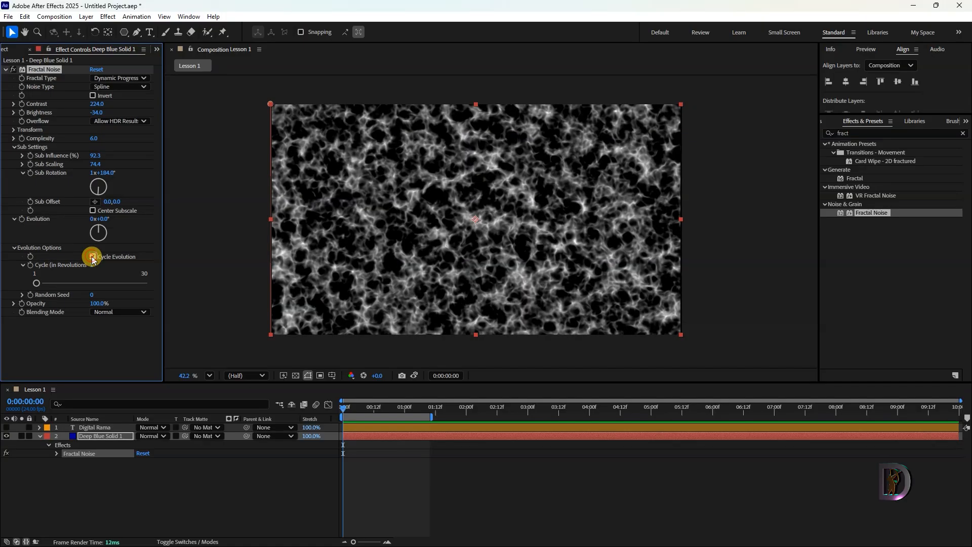
{"action": "mouse_move", "coordinate": [36, 283]}
{"action": "left_mouse_down"}
{"action": "mouse_move", "coordinate": [93, 284]}
{"action": "mouse_move", "coordinate": [32, 284]}
{"action": "left_mouse_up"}
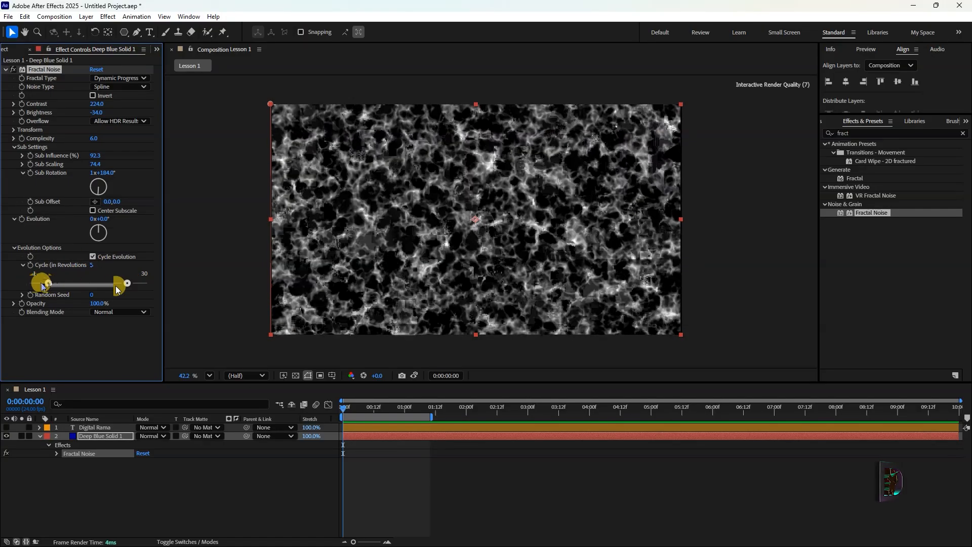
{"action": "left_click", "coordinate": [93, 257]}
{"action": "left_click_drag", "start_coordinate": [98, 219], "coordinate": [804, 289]}
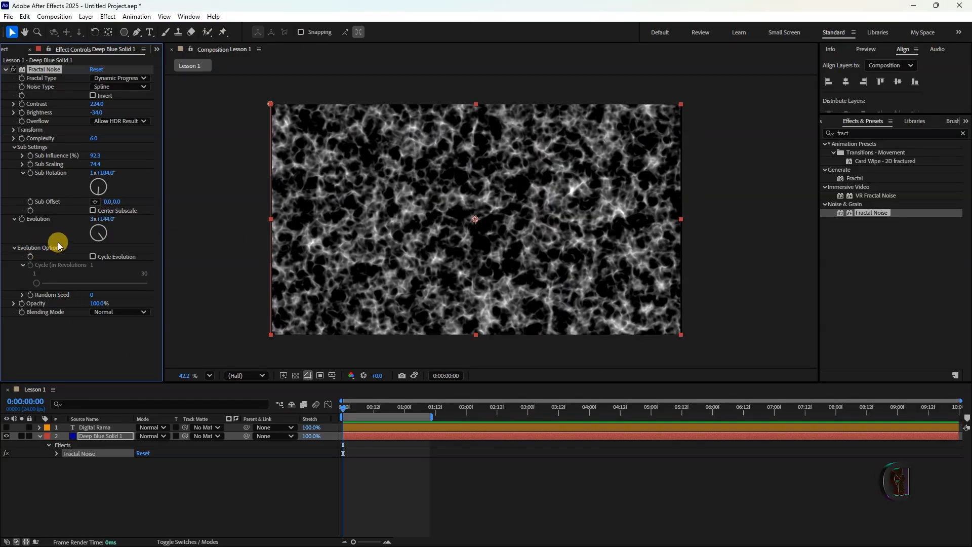
Add the expression time*120 to the Evolution property of Fractal Noise.
{"action": "left_click", "coordinate": [20, 221], "text": "alt"}
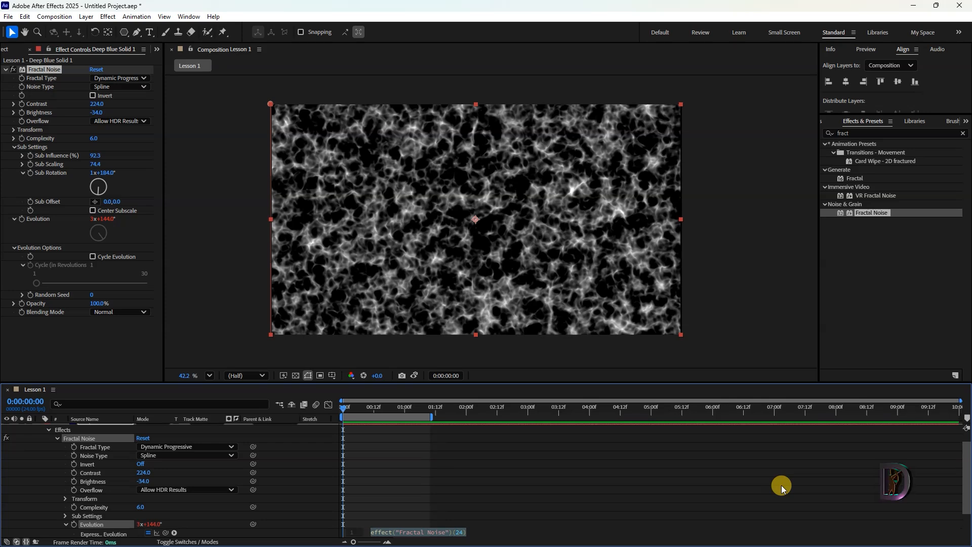
{"action": "type", "text": "time*"}
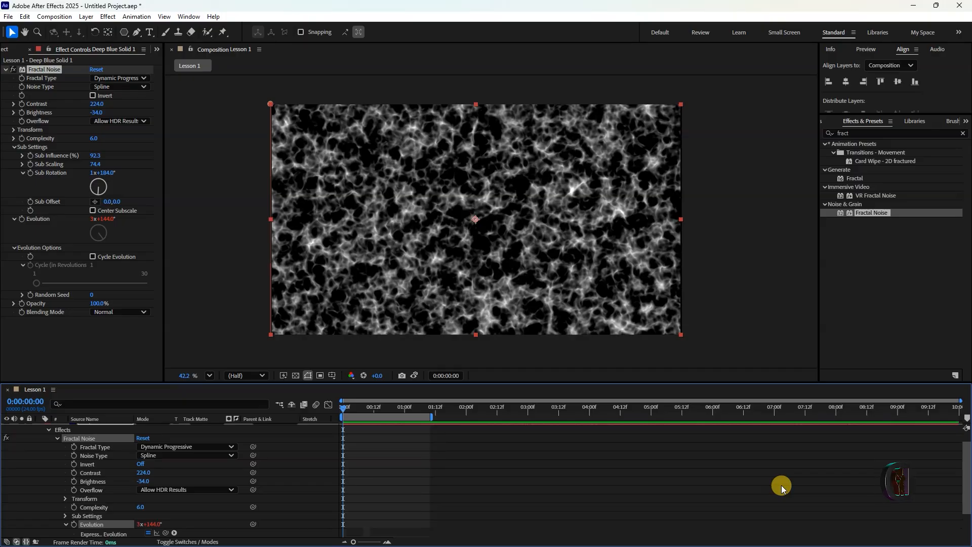
{"action": "type", "text": "120"}
{"action": "key", "text": "Return"}
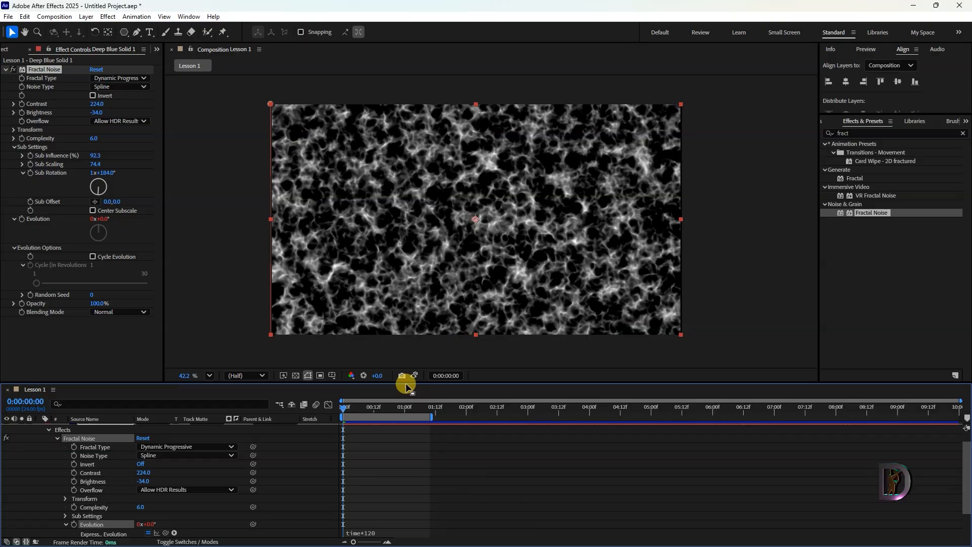
Enlarge the timeline area to show the Fractal Noise properties and preview the noise animation.
{"action": "left_click_drag", "start_coordinate": [406, 382], "coordinate": [413, 304]}
{"action": "left_click", "coordinate": [385, 488]}
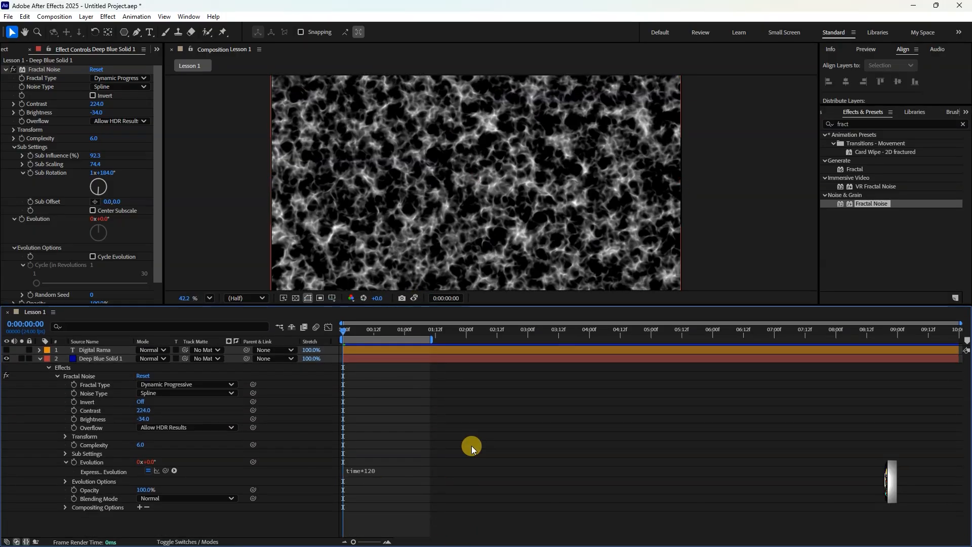
{"action": "key", "text": "space"}
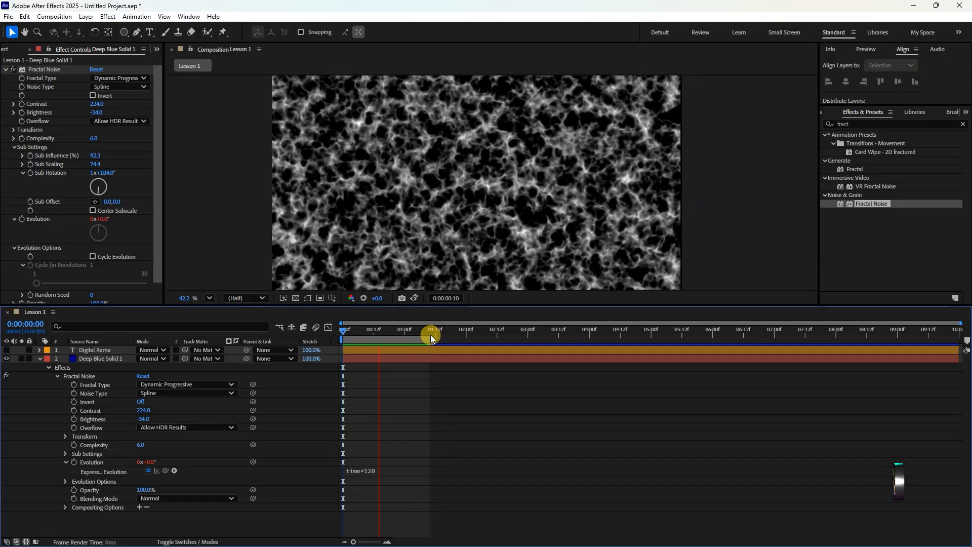
{"action": "key", "text": "space"}
Extend the work area to the end of the composition, preview the animation, and shrink the timeline area again.
{"action": "left_click_drag", "start_coordinate": [430, 333], "coordinate": [962, 330]}
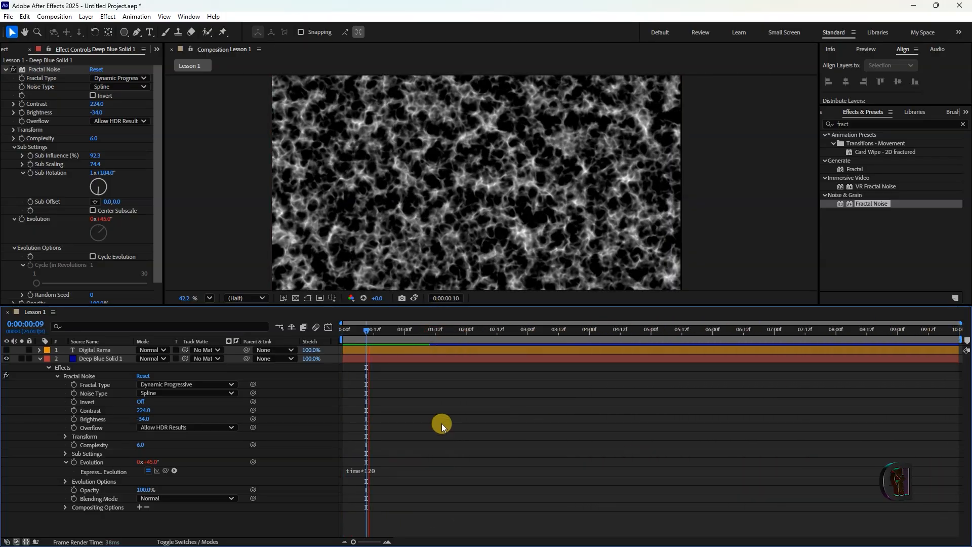
{"action": "key", "text": "space"}
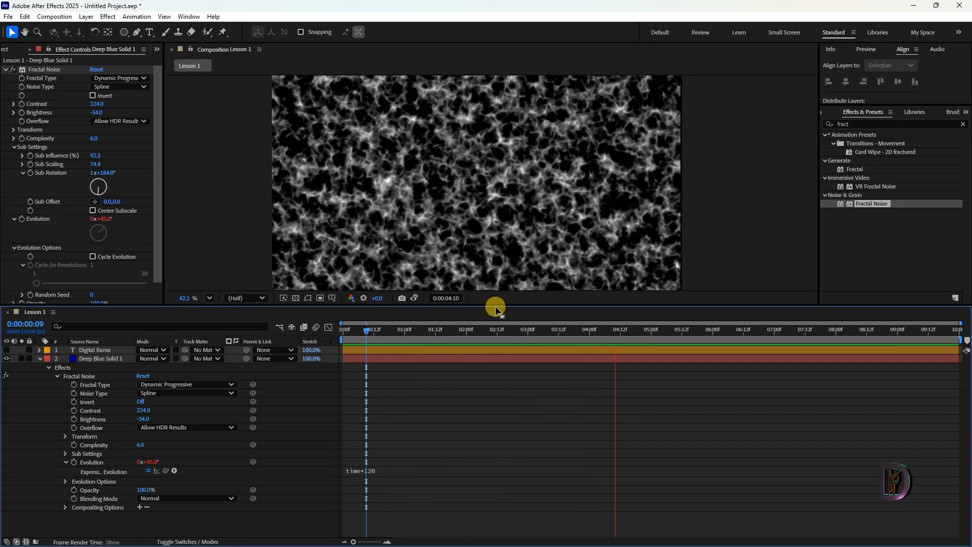
{"action": "key", "text": "space"}
{"action": "left_click_drag", "start_coordinate": [495, 305], "coordinate": [497, 403]}
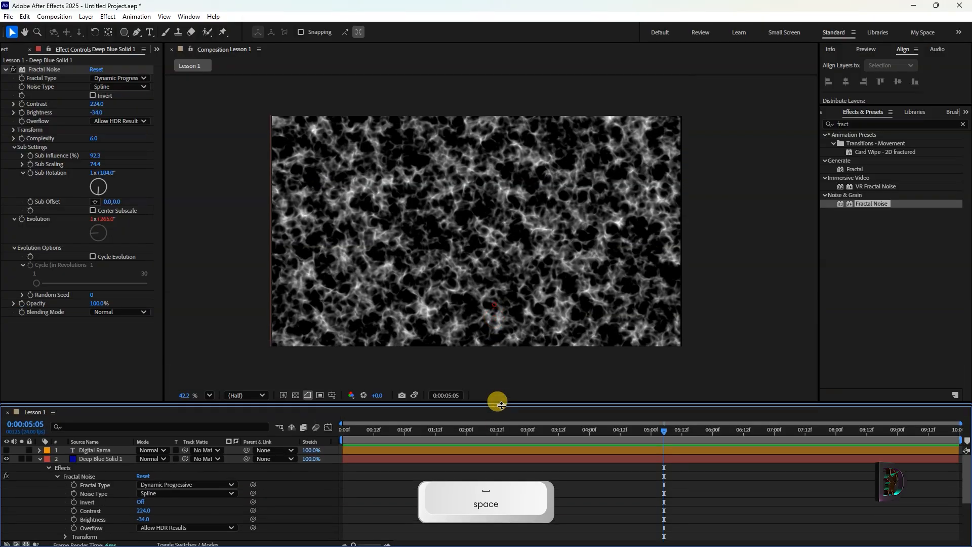
Search the effects and presets for "curve" and apply Curves to the Deep Blue Solid 1 layer.
{"action": "right_click", "coordinate": [394, 457]}
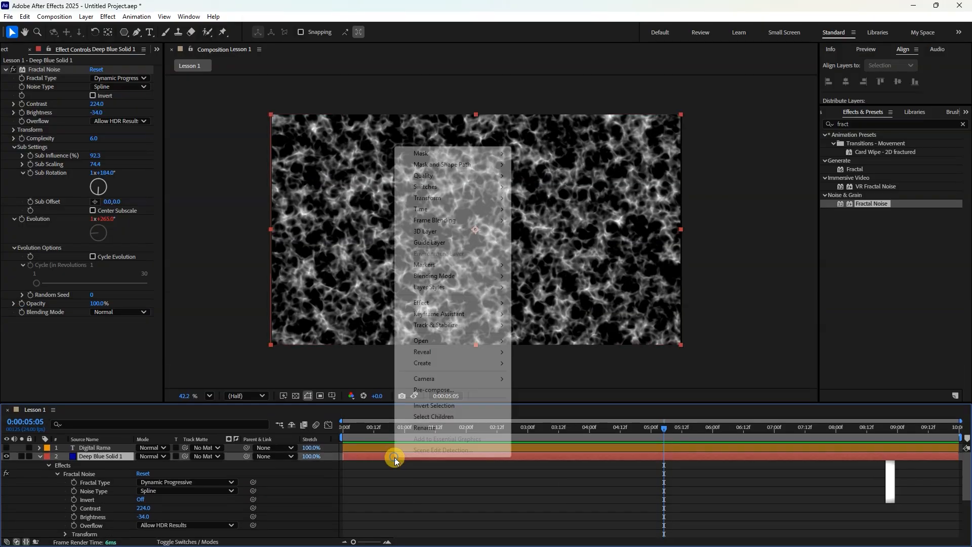
{"action": "left_click", "coordinate": [850, 125]}
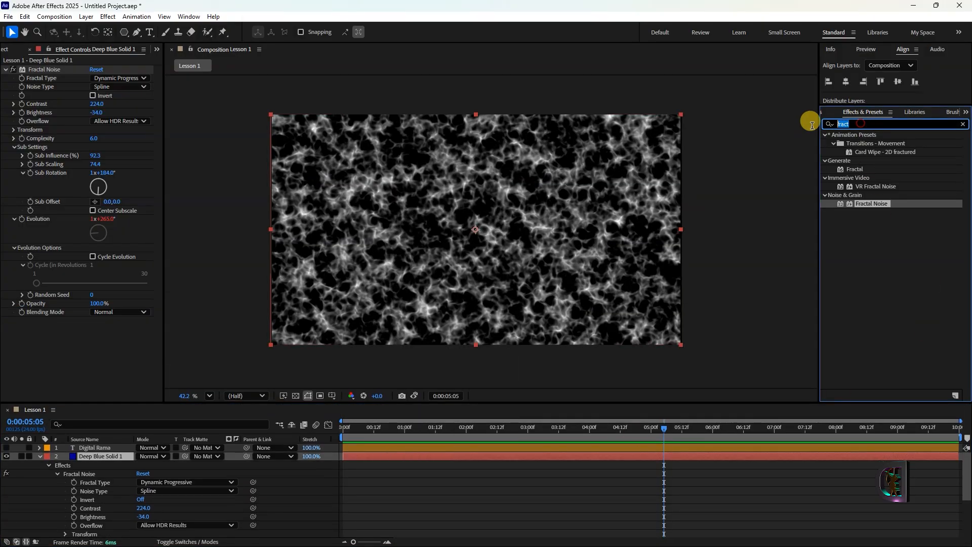
{"action": "type", "text": "curve"}
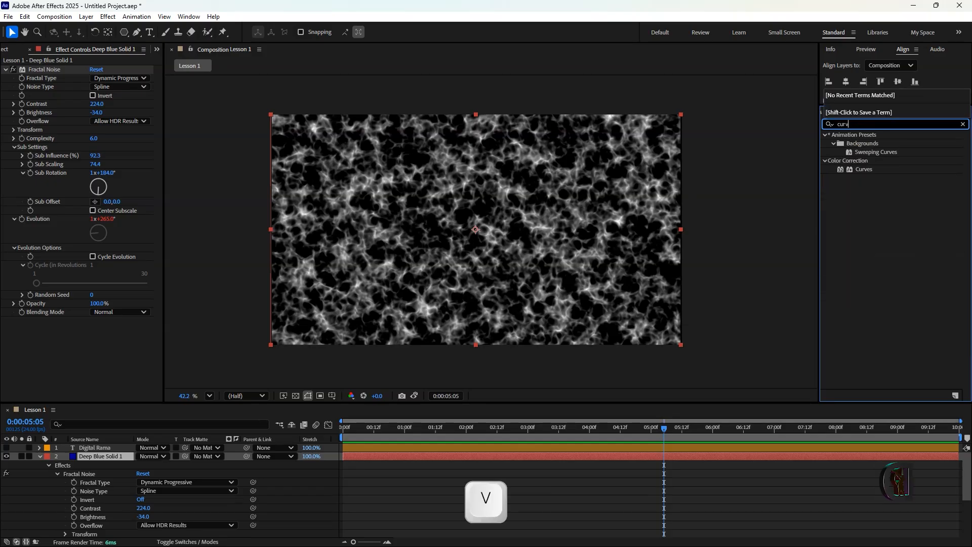
{"action": "left_click_drag", "start_coordinate": [863, 169], "coordinate": [411, 459]}
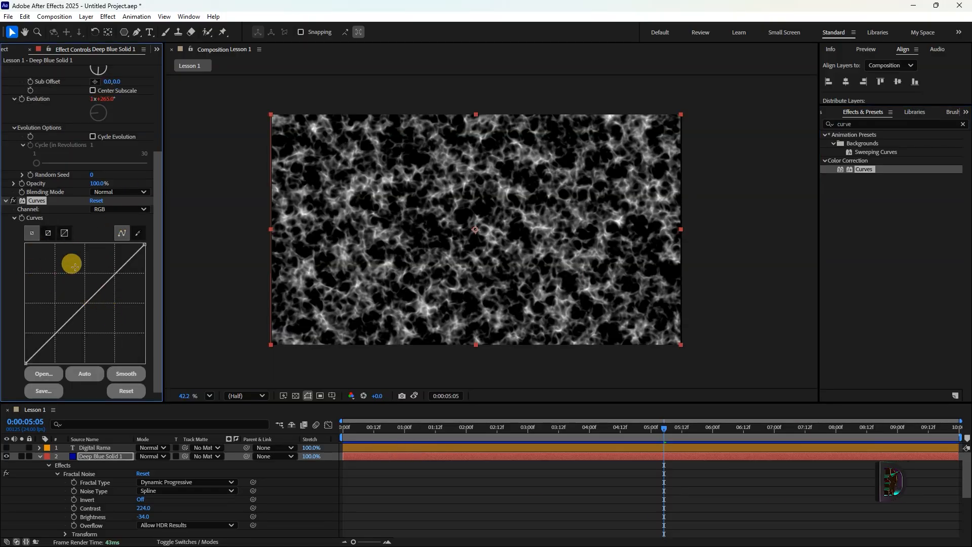
Colour the noise fiery yellow in Curves by raising the Green and Red channels and slightly lowering the Blue channel.
{"action": "left_click", "coordinate": [104, 209]}
{"action": "left_click", "coordinate": [127, 242]}
{"action": "left_click_drag", "start_coordinate": [82, 303], "coordinate": [54, 264]}
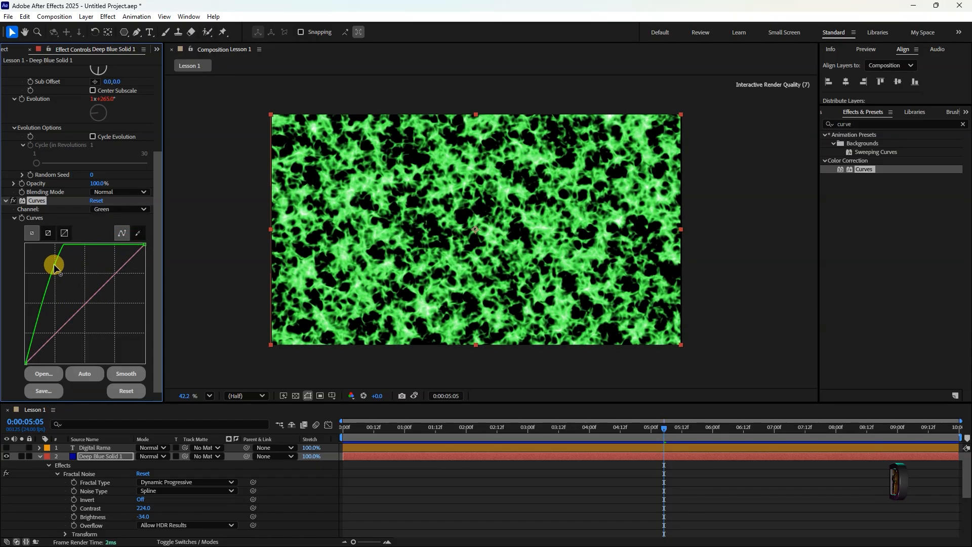
{"action": "left_click", "coordinate": [114, 209]}
{"action": "left_click", "coordinate": [117, 255]}
{"action": "left_click_drag", "start_coordinate": [84, 298], "coordinate": [40, 270]}
{"action": "left_click", "coordinate": [112, 209]}
{"action": "left_click", "coordinate": [115, 230]}
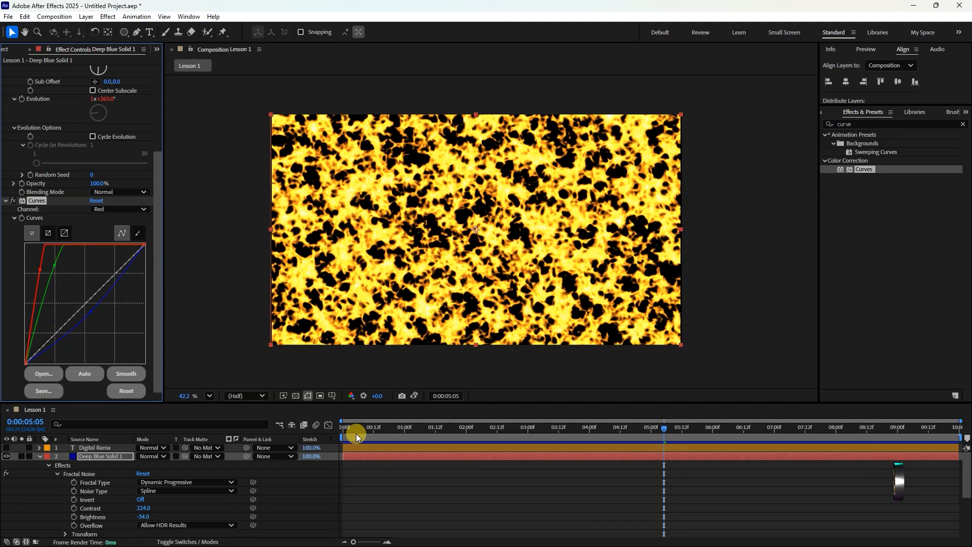
Return to the start of the composition and preview the coloured noise animation.
{"action": "left_click_drag", "start_coordinate": [347, 434], "coordinate": [272, 436]}
{"action": "left_click", "coordinate": [505, 491]}
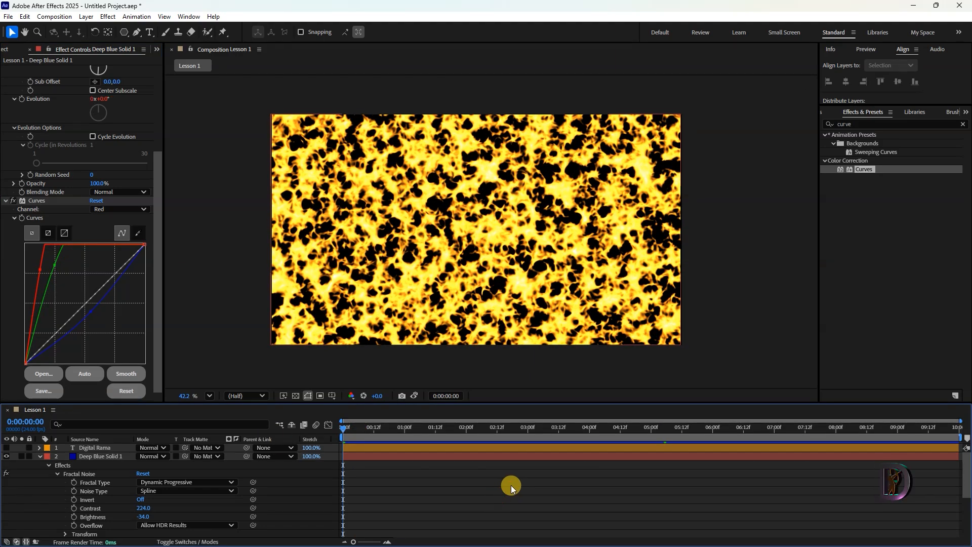
{"action": "key", "text": "space"}
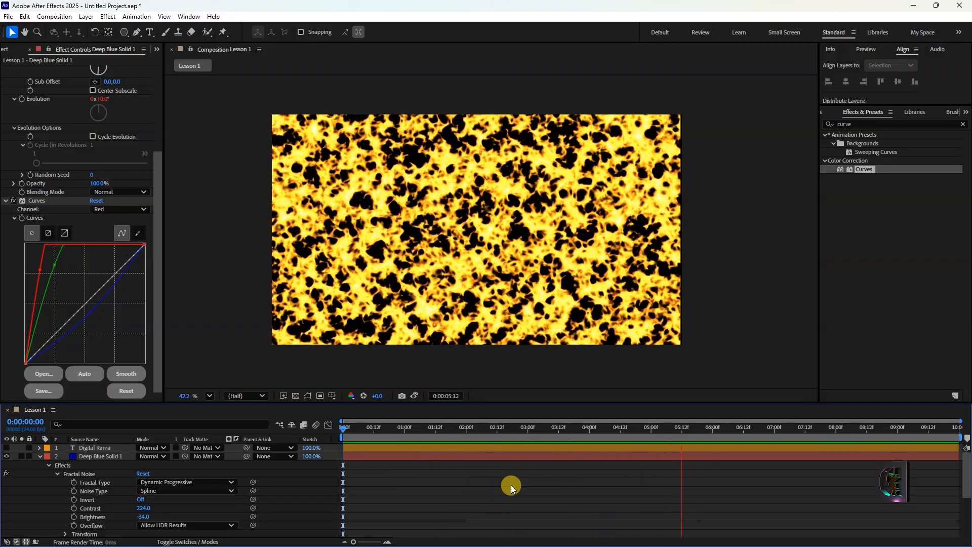
Stop the preview, collapse the layer properties, and delete all effects from the Deep Blue Solid 1 layer.
{"action": "key", "text": "m"}
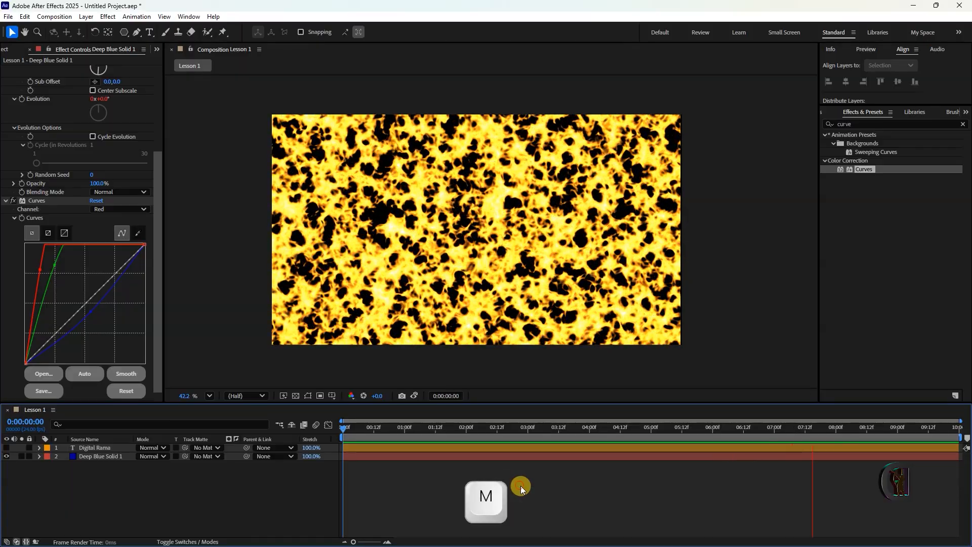
{"action": "key", "text": "space"}
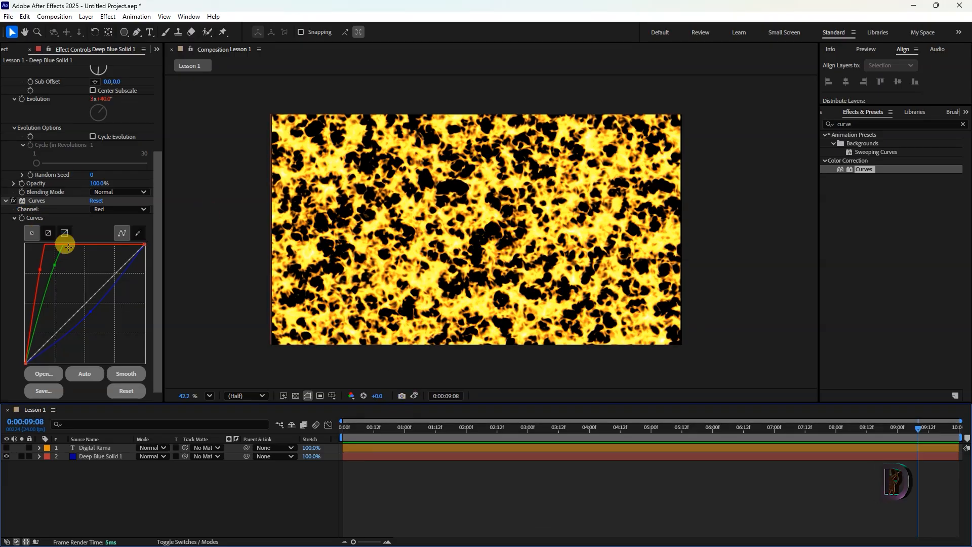
{"action": "key", "text": "ctrl+a"}
{"action": "left_click", "coordinate": [12, 316]}
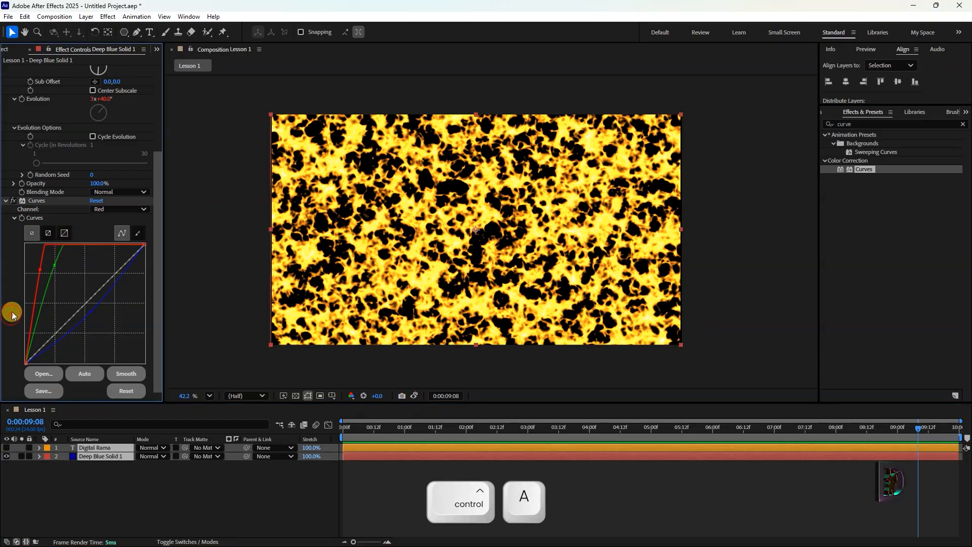
{"action": "key", "text": "ctrl+a"}
{"action": "key", "text": "Delete"}
Return to the start of the composition, make the Digital Rama text layer visible again, and preview its animation.
{"action": "left_click_drag", "start_coordinate": [381, 429], "coordinate": [15, 440]}
{"action": "left_click", "coordinate": [6, 448]}
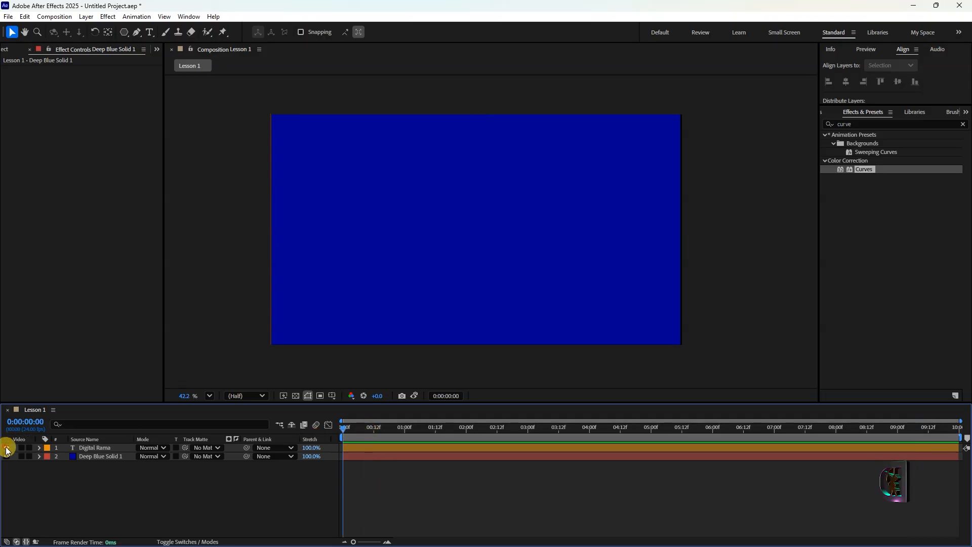
{"action": "key", "text": "space"}
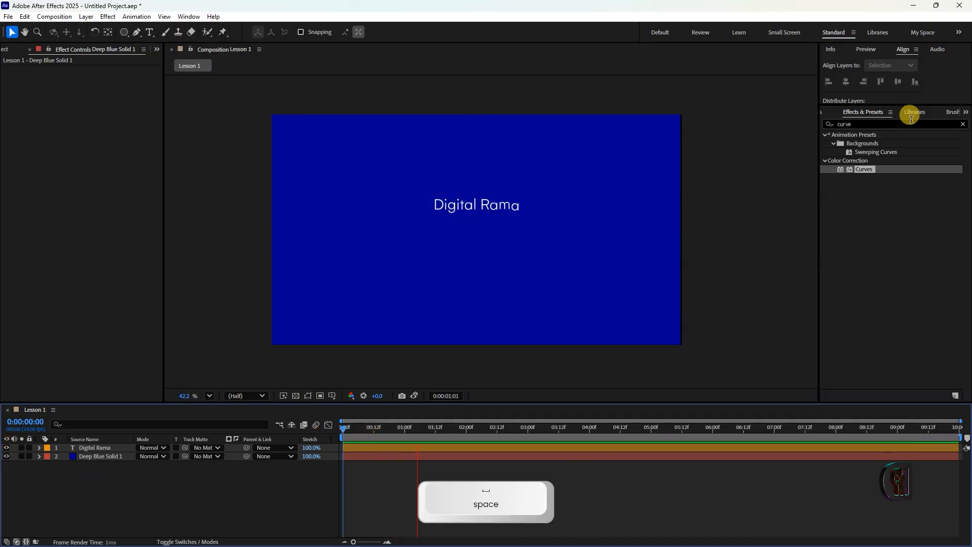
Stop the preview, clear the effects search, and look into the Video Copilot and Text effect categories.
{"action": "left_click", "coordinate": [963, 124]}
{"action": "key", "text": "space"}
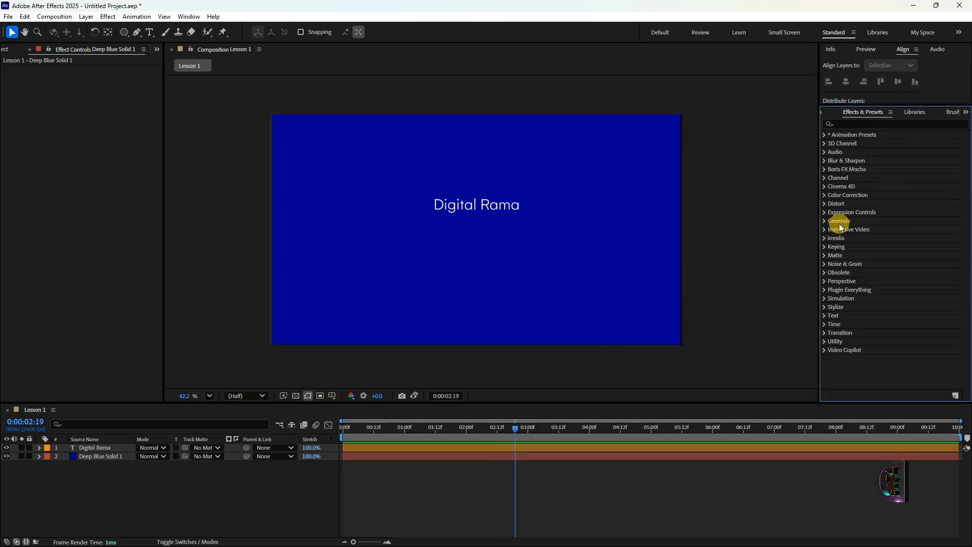
{"action": "left_click", "coordinate": [824, 349]}
{"action": "left_click", "coordinate": [824, 350]}
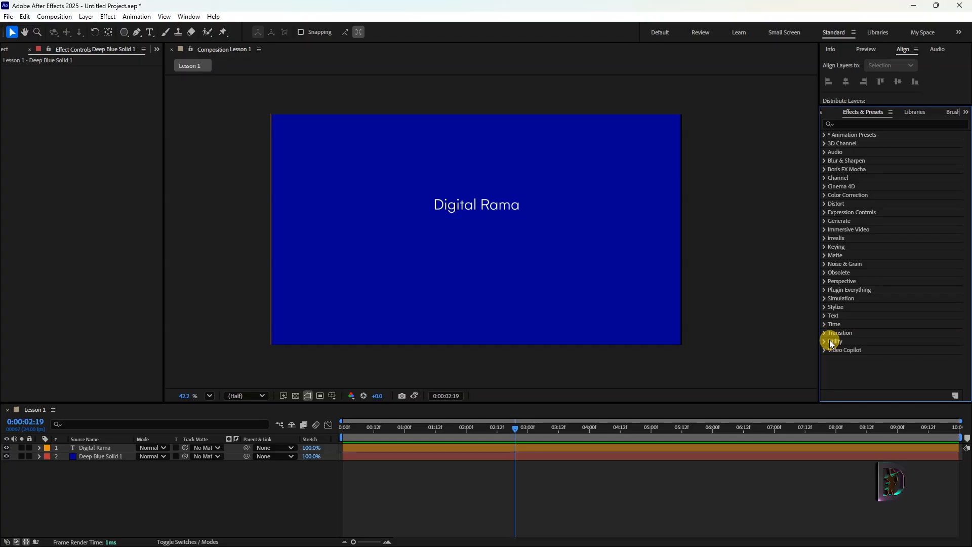
{"action": "left_click", "coordinate": [824, 315]}
{"action": "left_click", "coordinate": [827, 316]}
At the start of the composition, centre the Deep Blue Solid 1 layer horizontally and vertically in the composition.
{"action": "left_click_drag", "start_coordinate": [372, 431], "coordinate": [289, 439]}
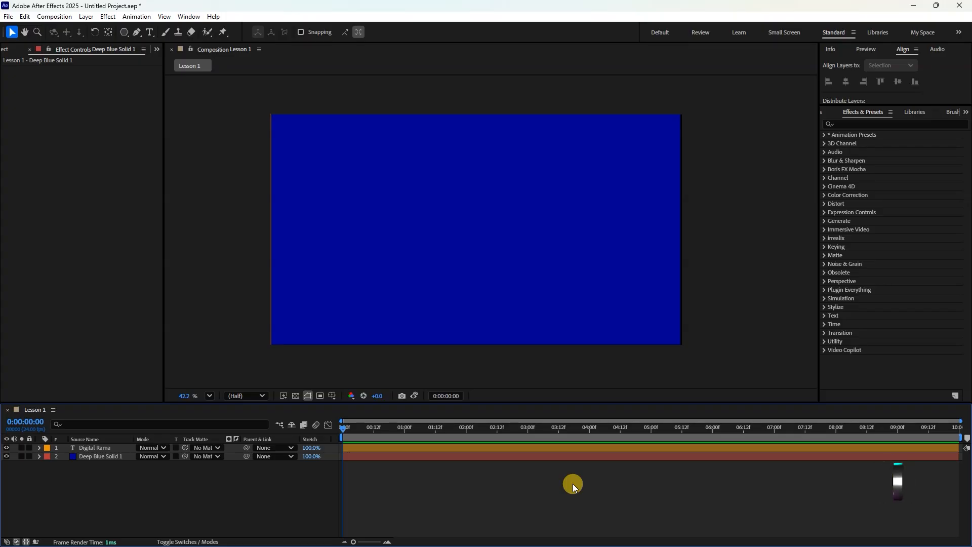
{"action": "left_click", "coordinate": [485, 455]}
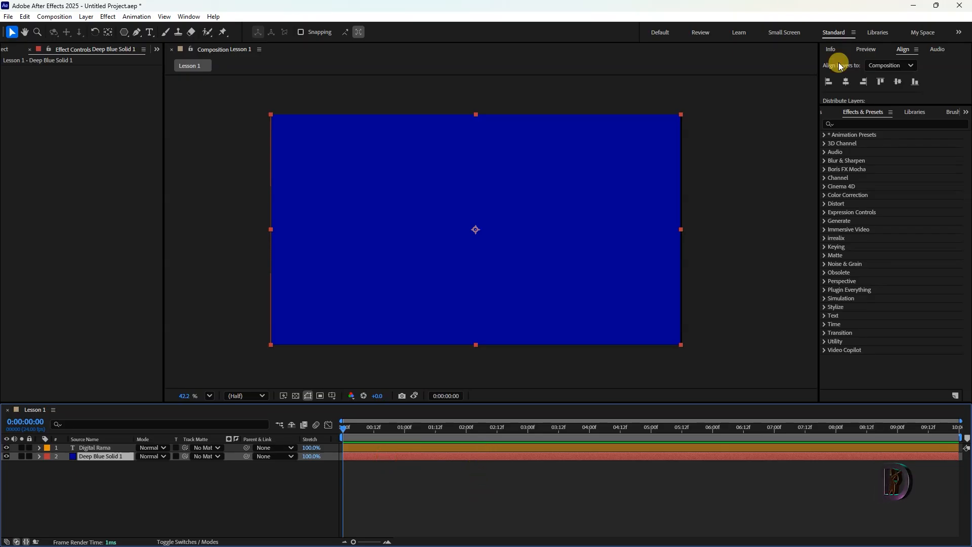
{"action": "left_click", "coordinate": [846, 81]}
{"action": "left_click", "coordinate": [898, 82]}
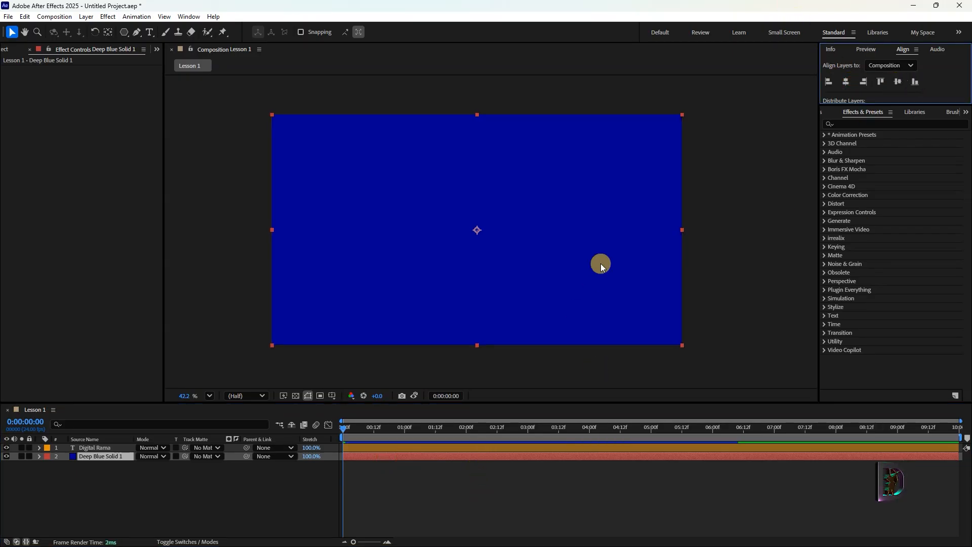